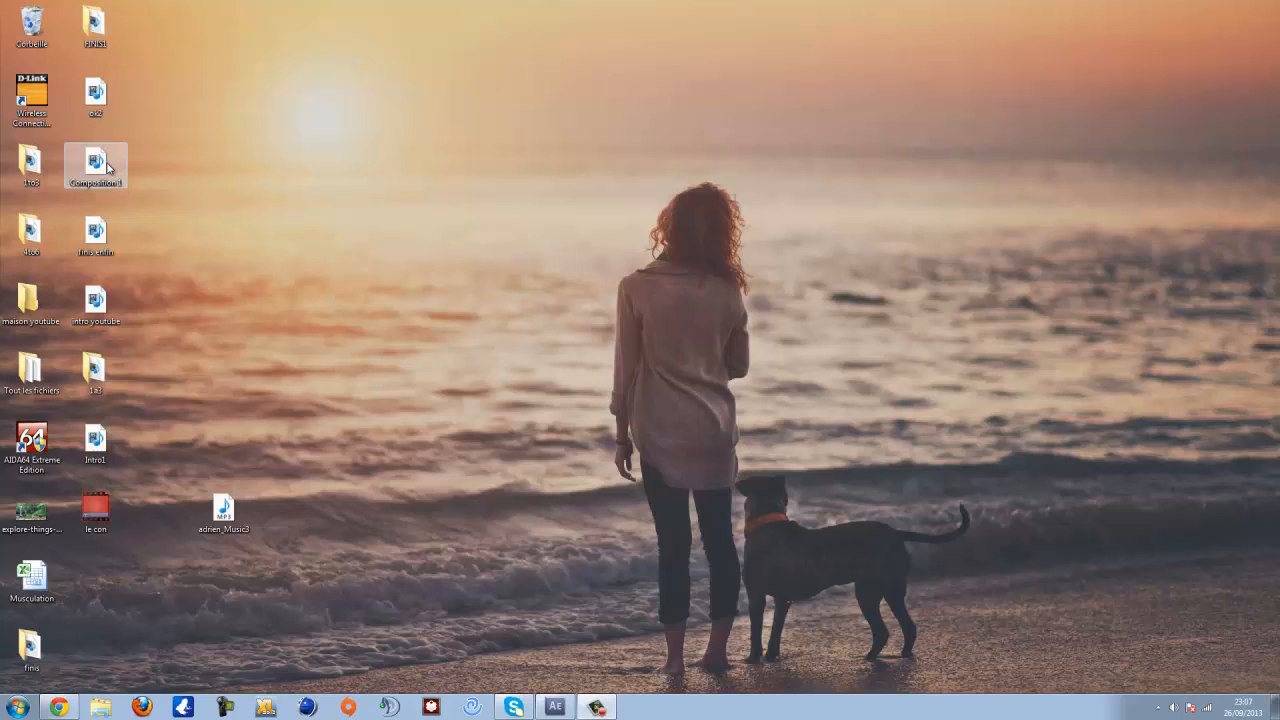
- Play the finished Composition 1 intro video full screen to preview the target result, then close the player
double_click(97, 165)
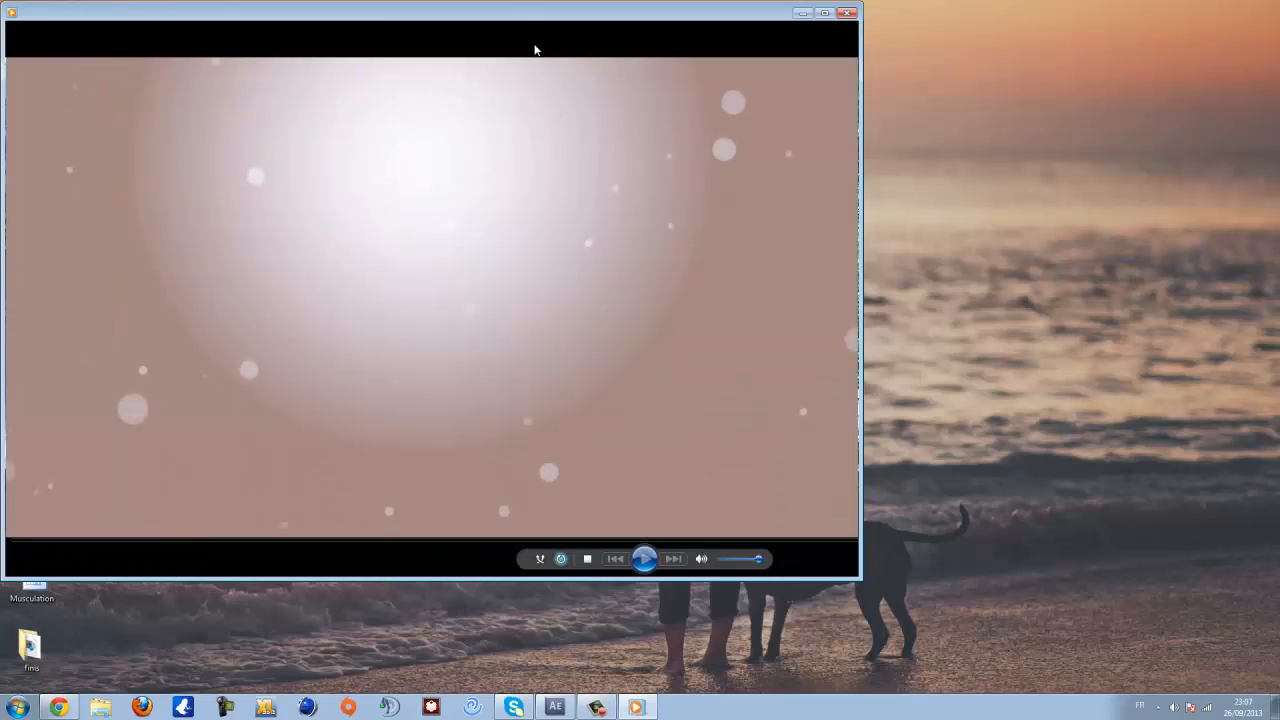
left_click_drag(562, 4, 565, 1)
left_click(637, 683)
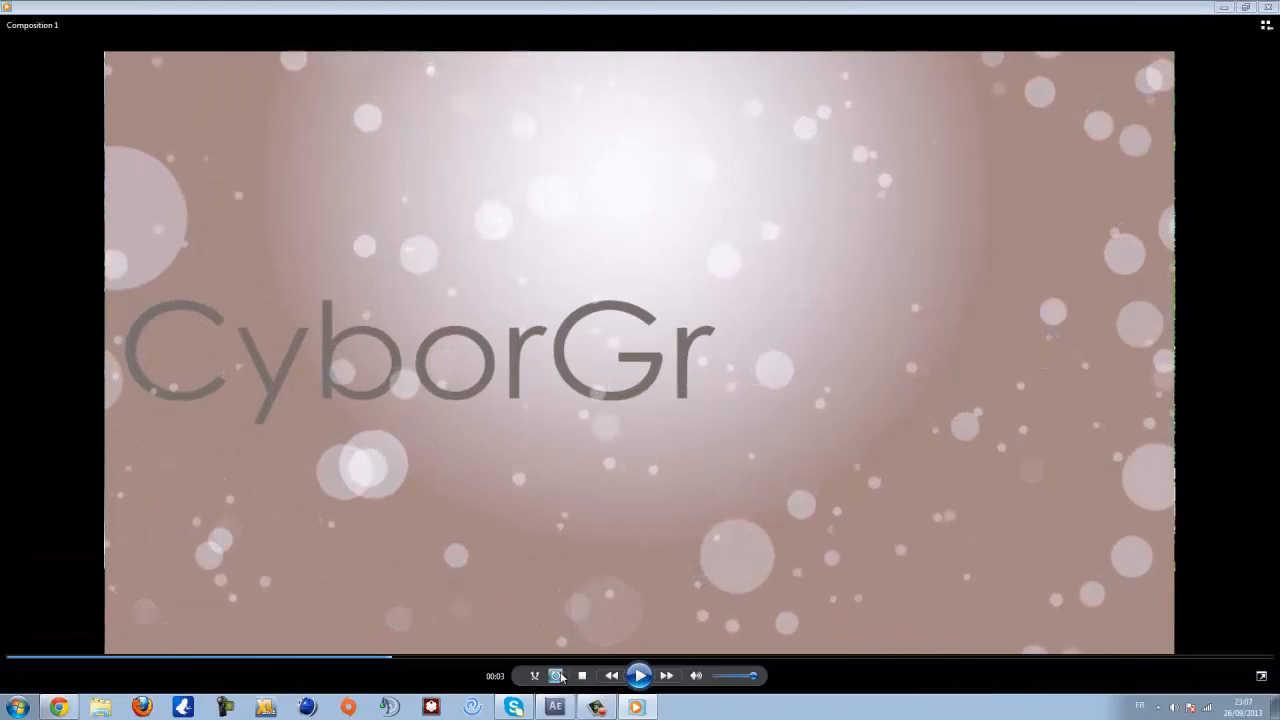
left_click(583, 679)
left_click(637, 681)
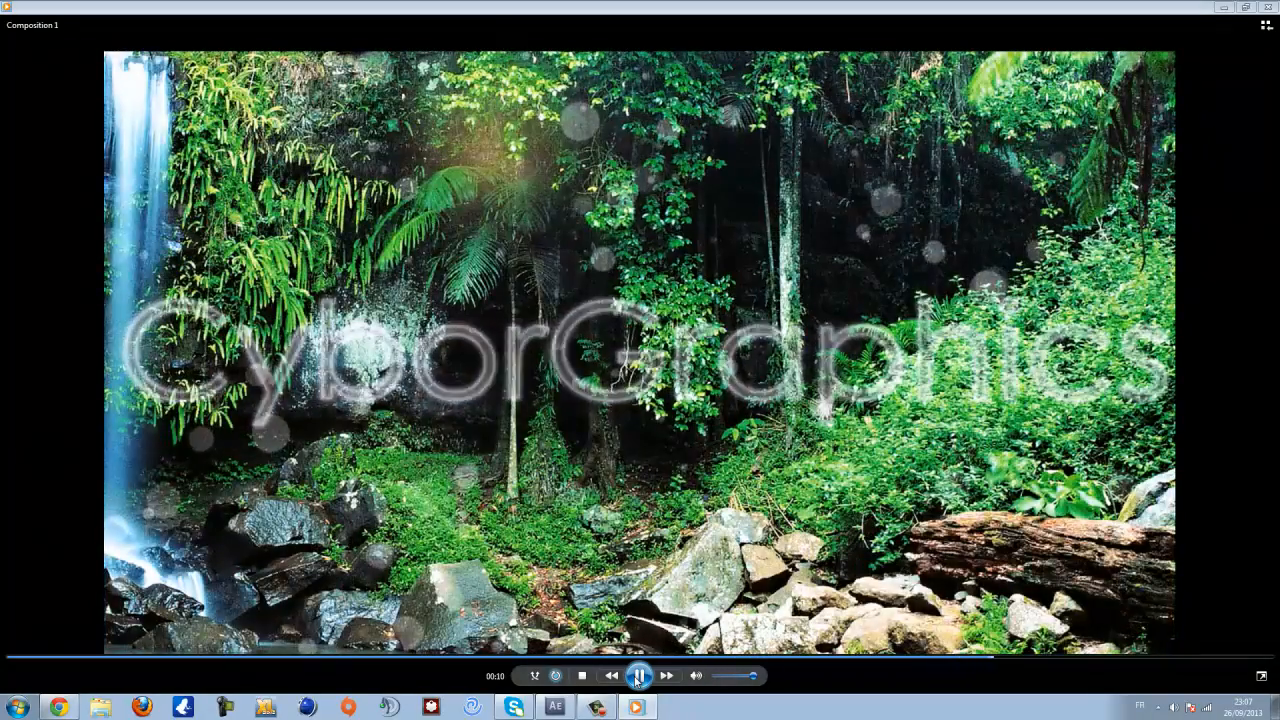
left_click(1270, 8)
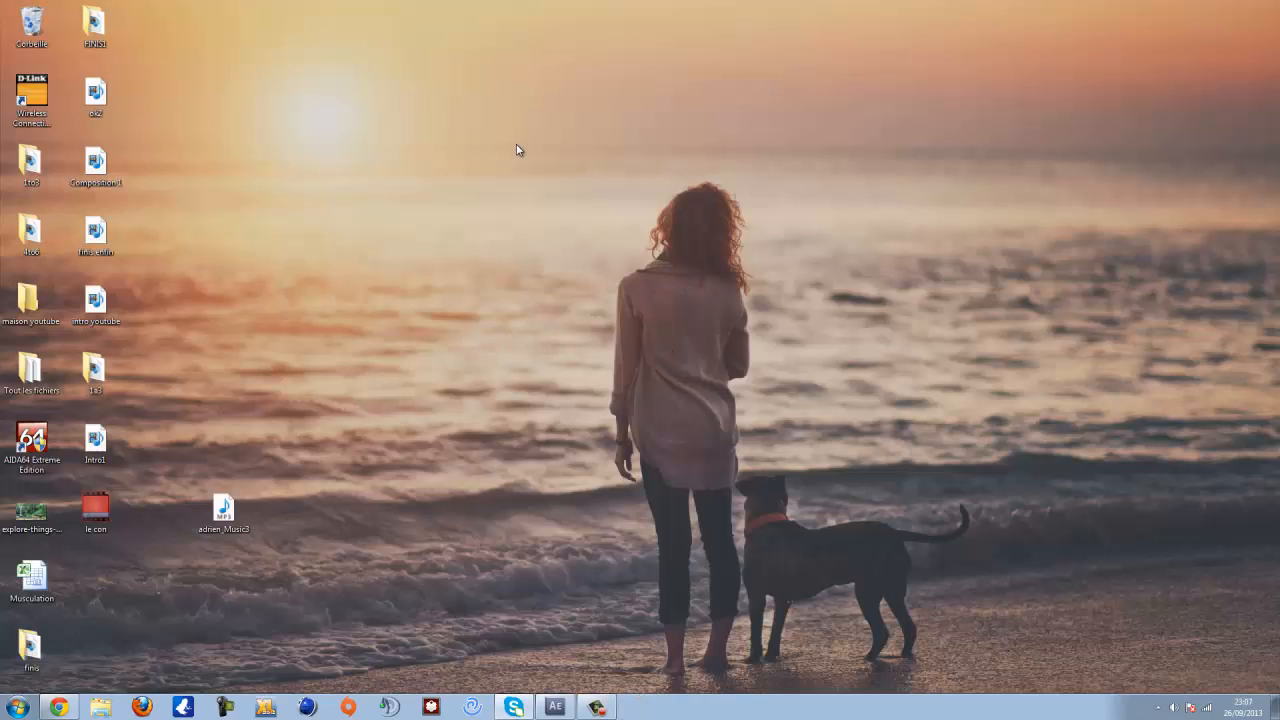
- Switch to After Effects and create a new composition named Intro
left_click_drag(548, 139, 391, 280)
left_click(555, 707)
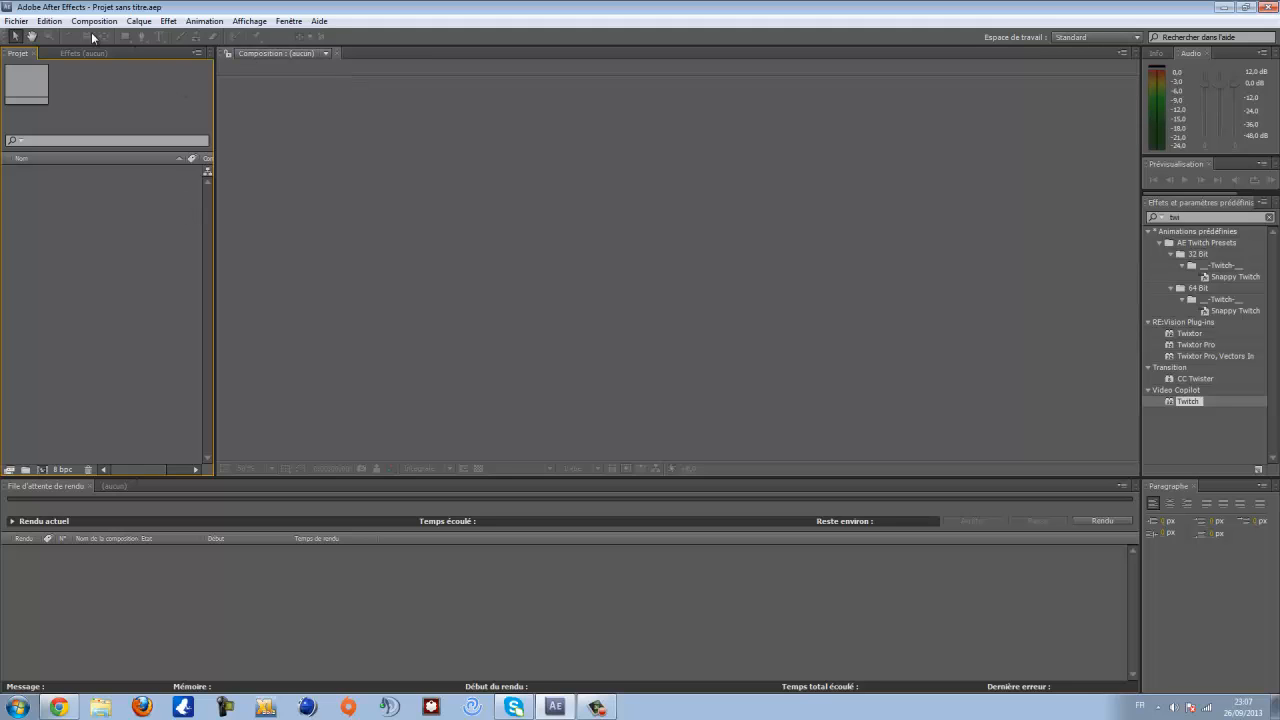
right_click(79, 287)
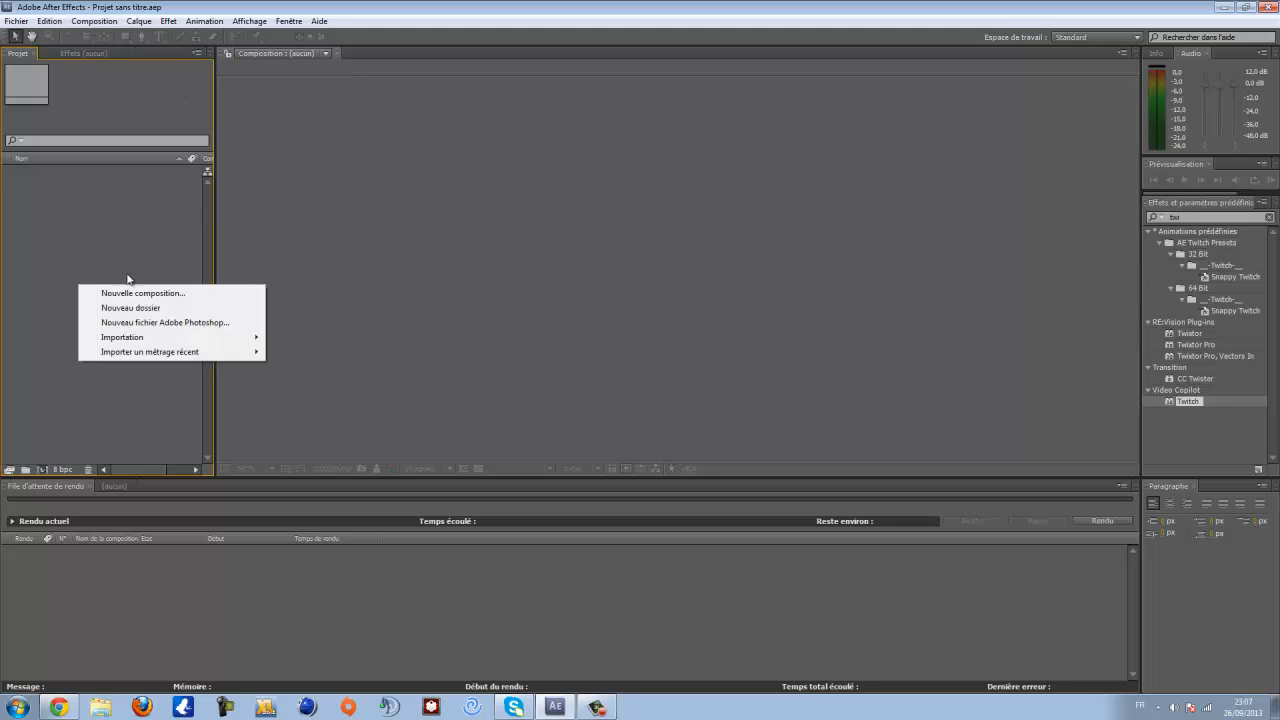
left_click(115, 291)
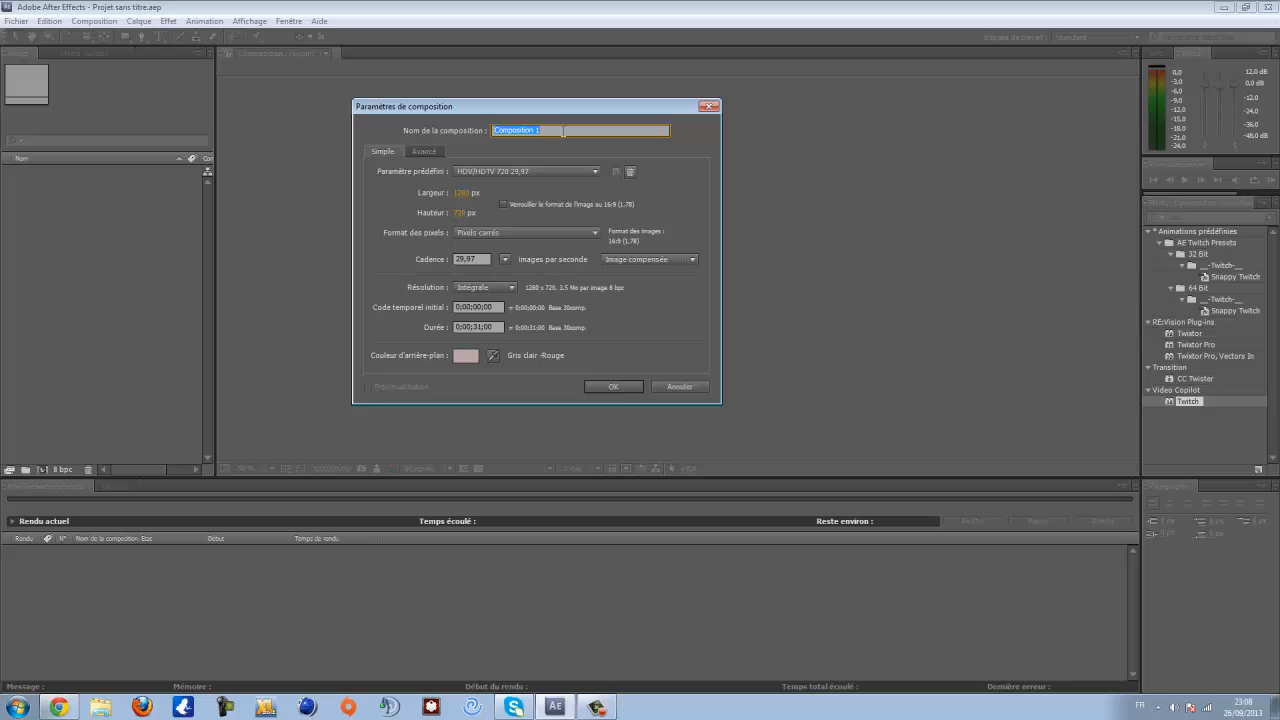
type("Intro")
key("Return")
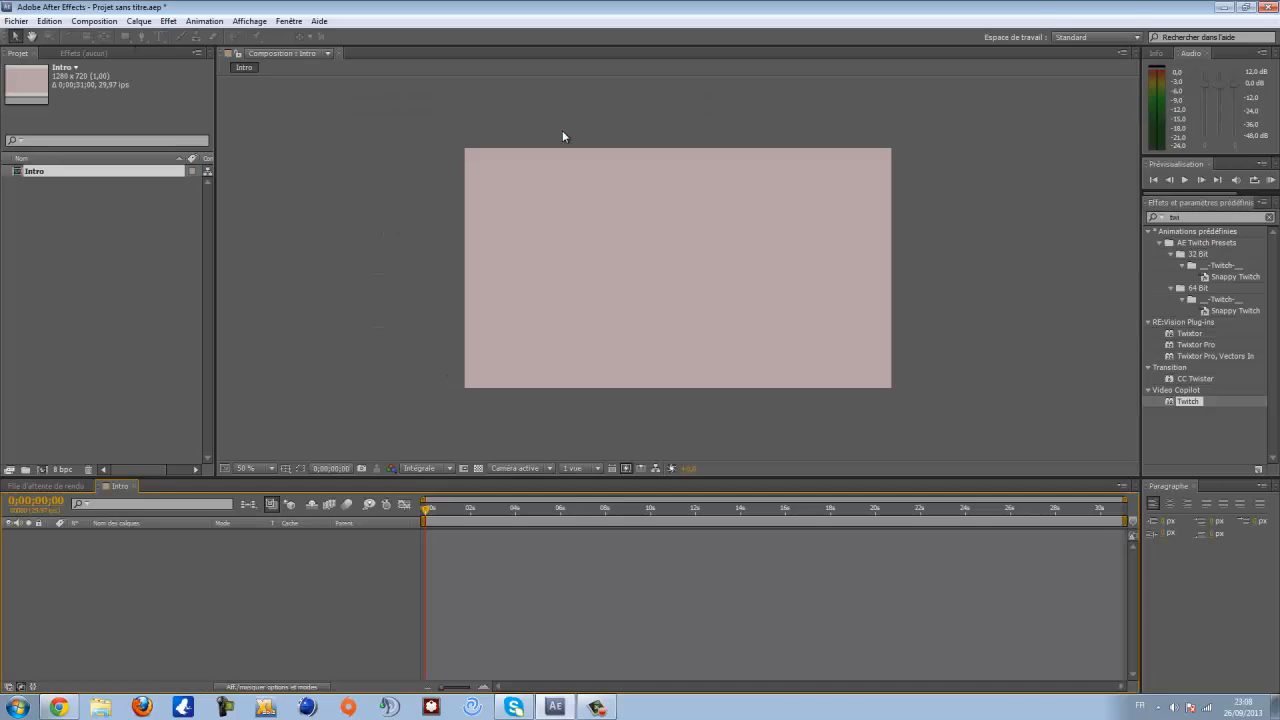
- Review the Intro composition's settings and its background colour without changing them
right_click(87, 233)
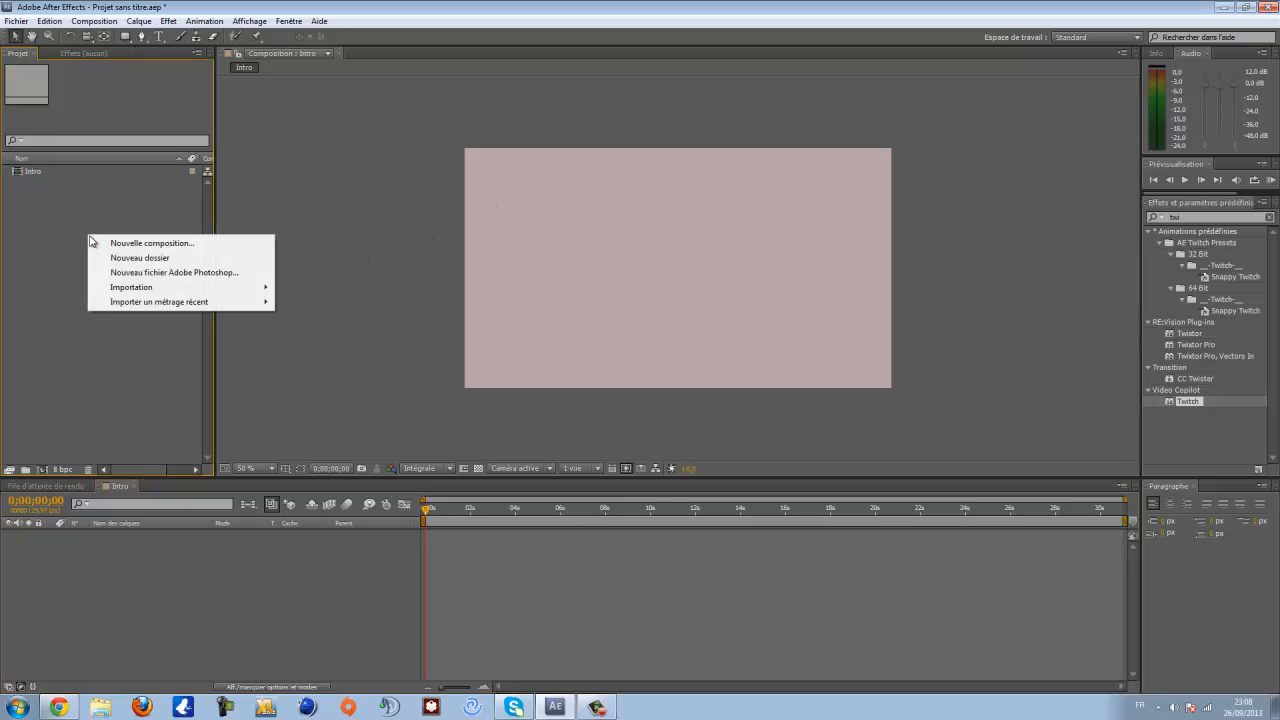
left_click(64, 178)
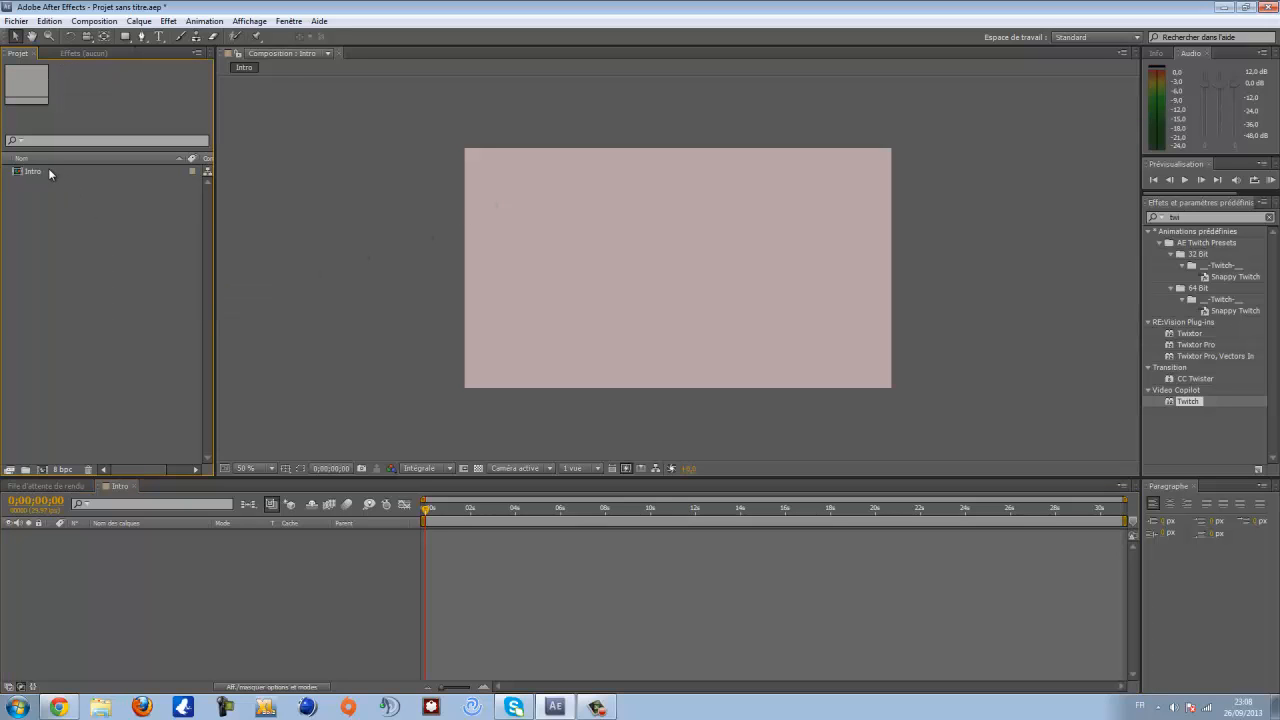
left_click(49, 172)
right_click(49, 171)
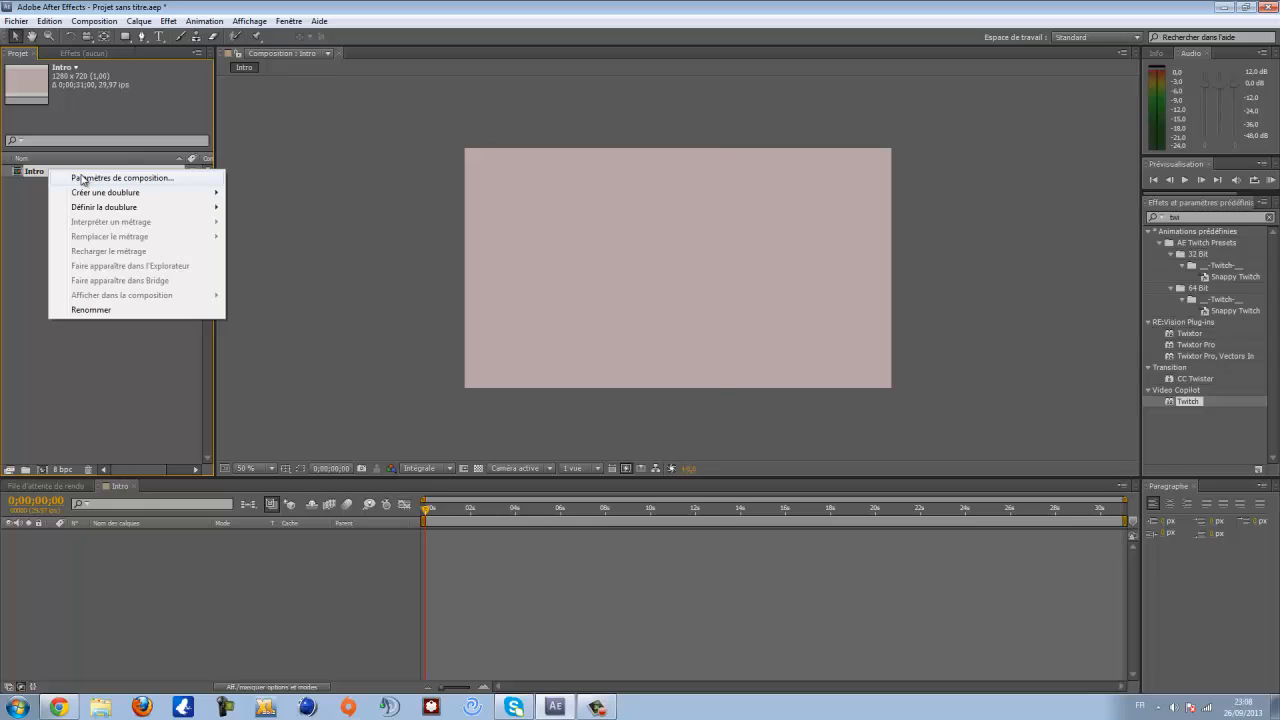
left_click(83, 179)
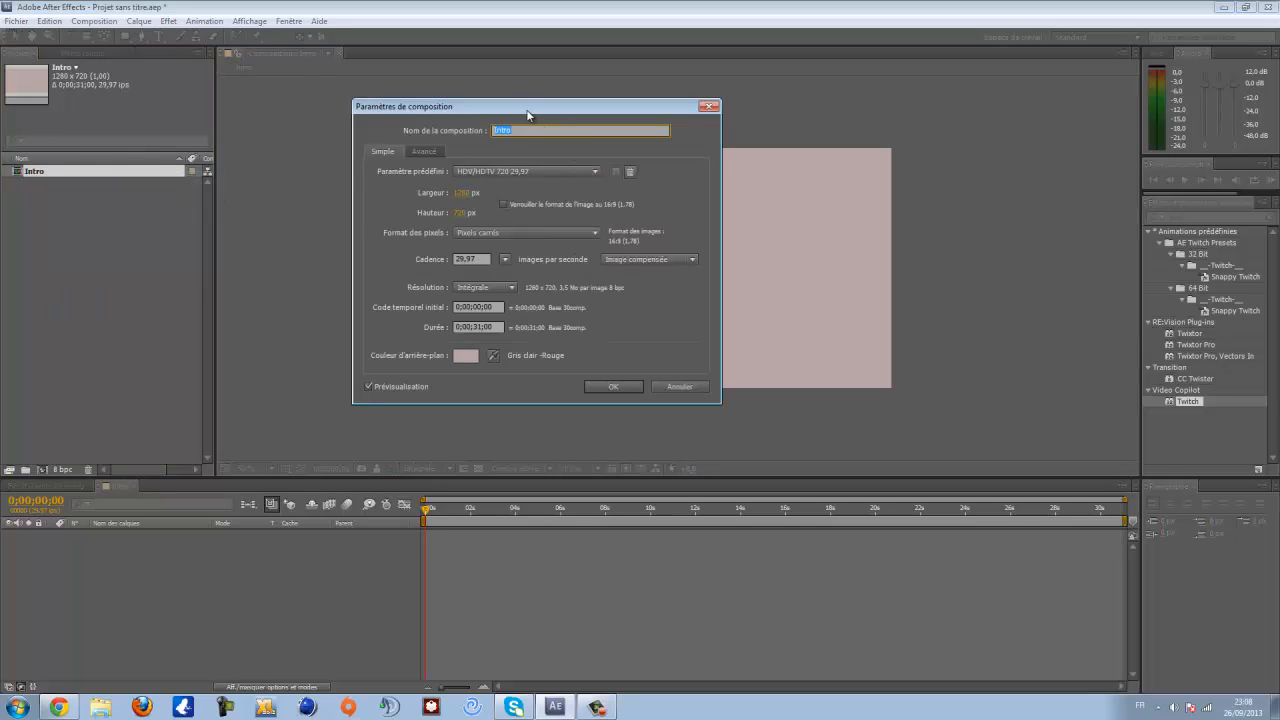
left_click_drag(529, 107, 471, 150)
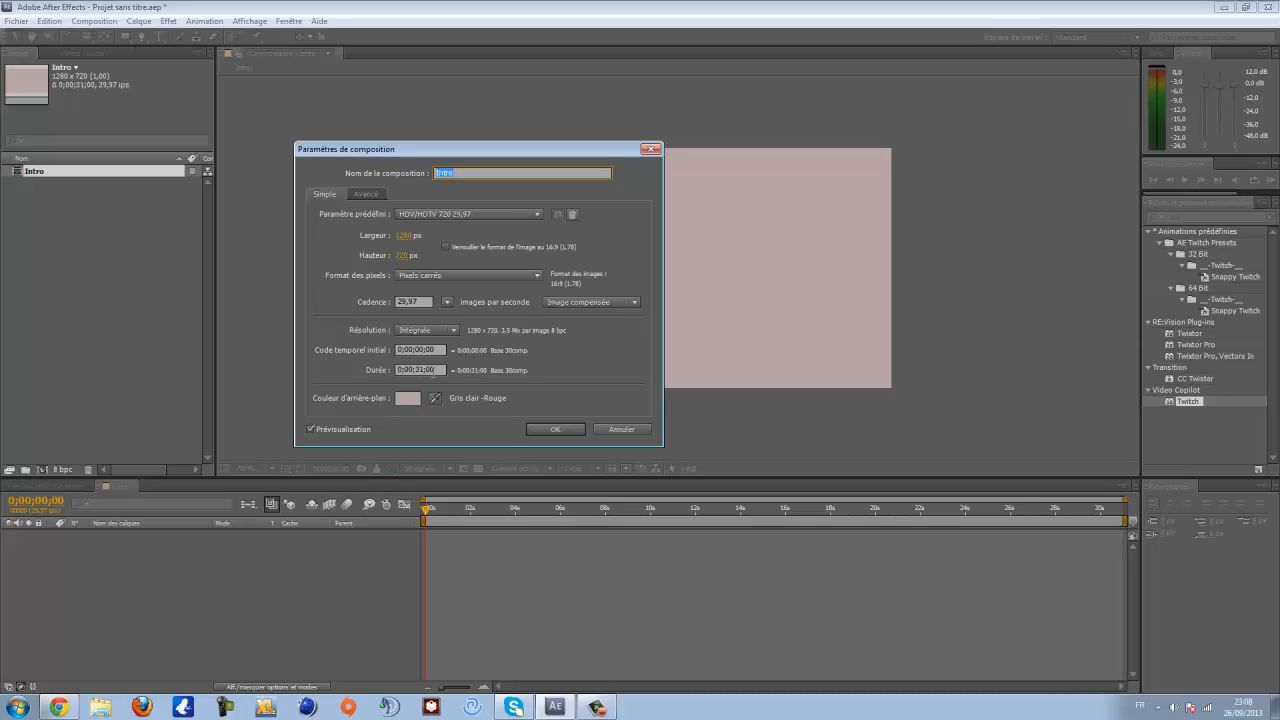
left_click(409, 399)
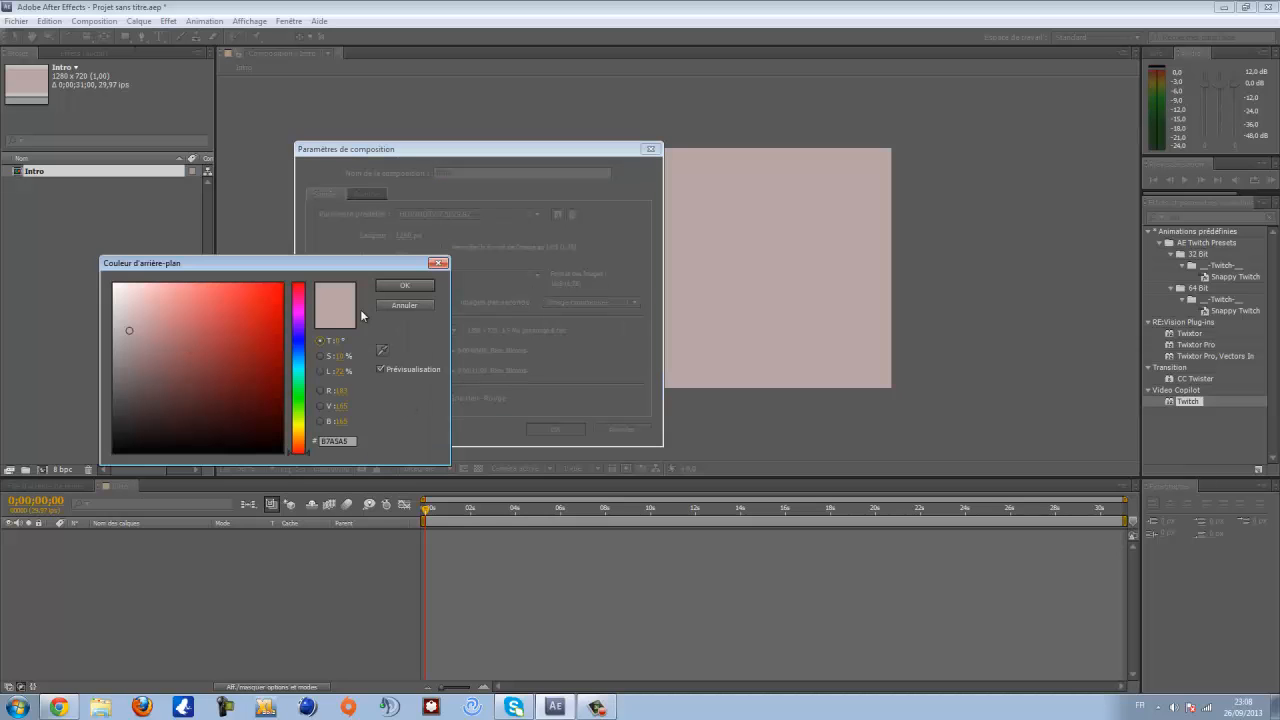
left_click(428, 285)
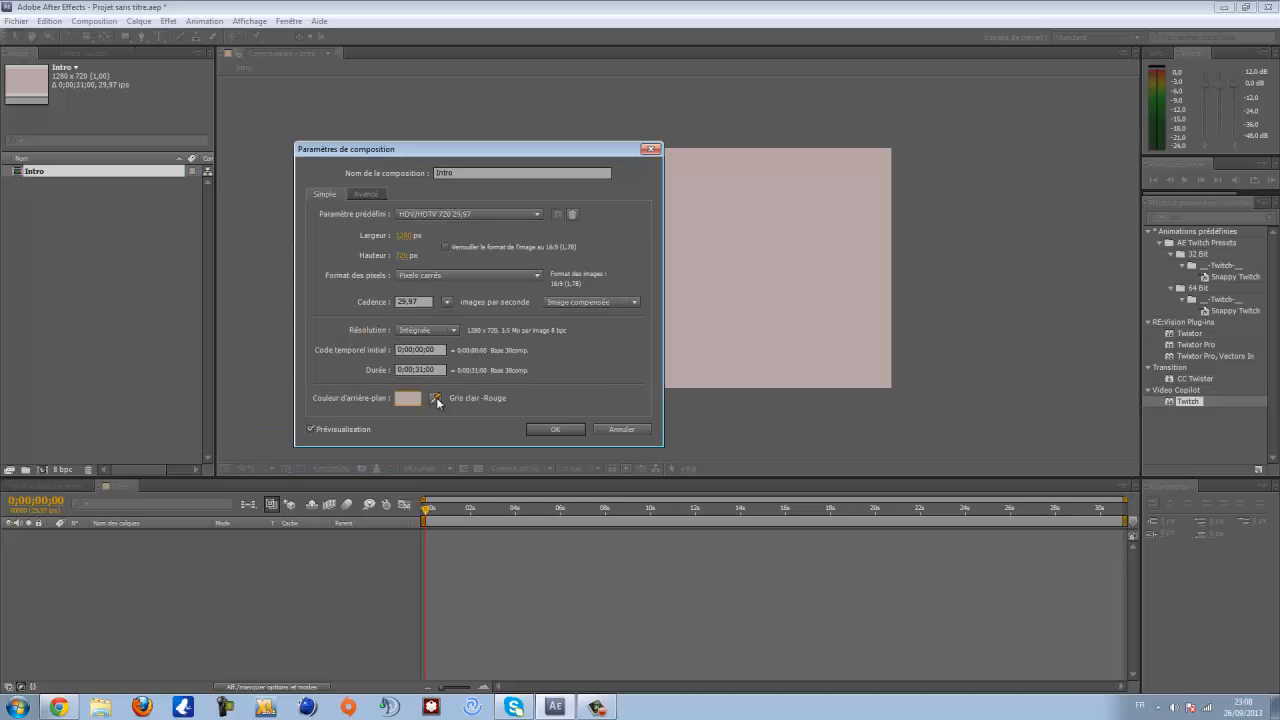
left_click(539, 429)
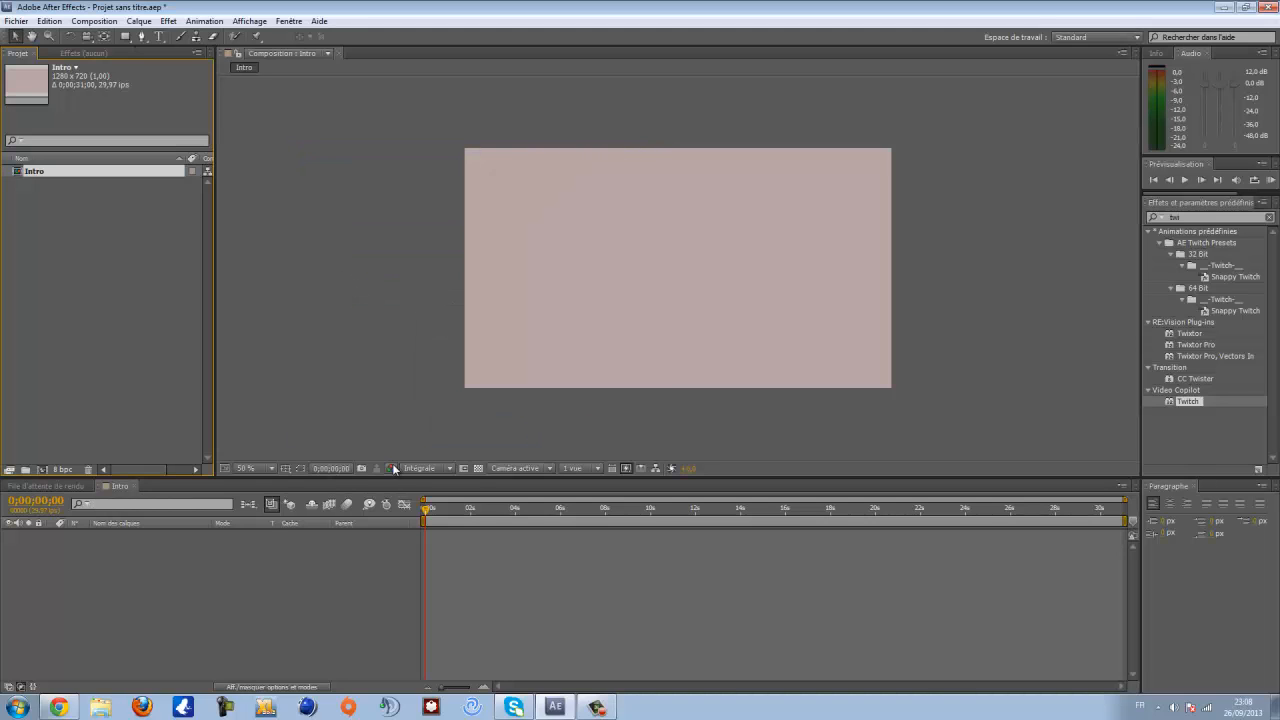
right_click(166, 554)
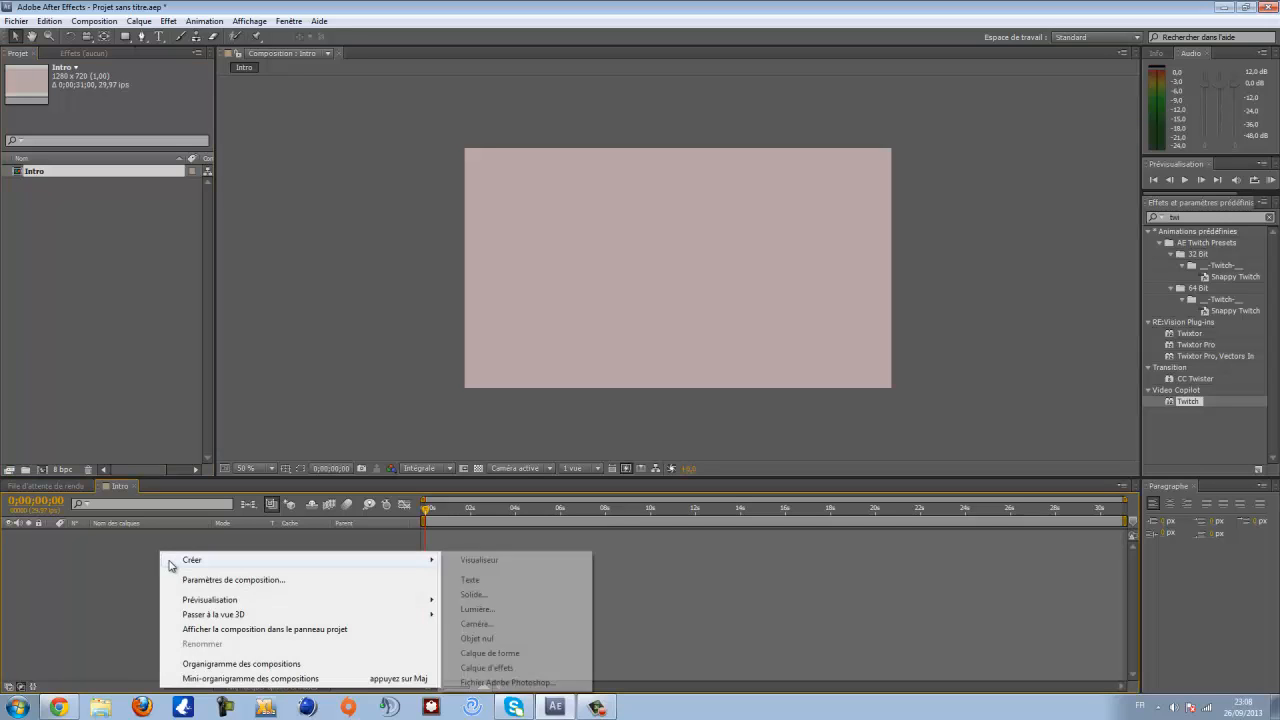
left_click(118, 567)
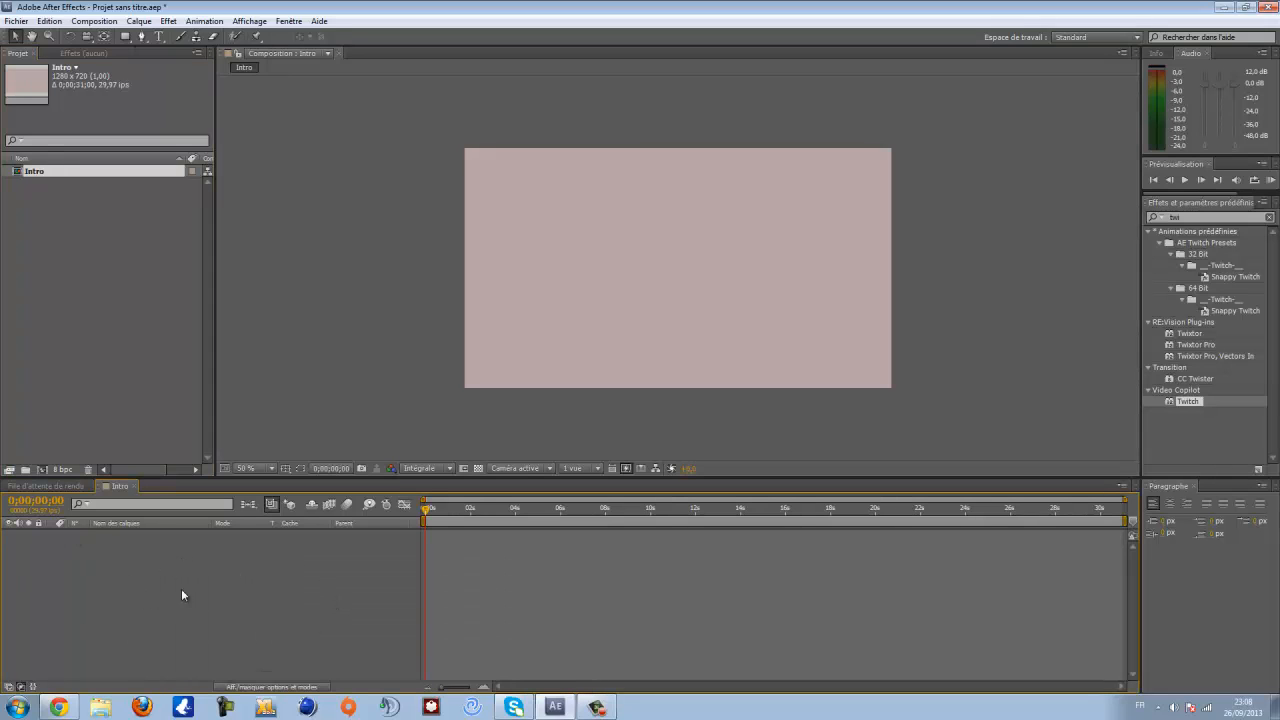
right_click(164, 564)
mouse_move(329, 437)
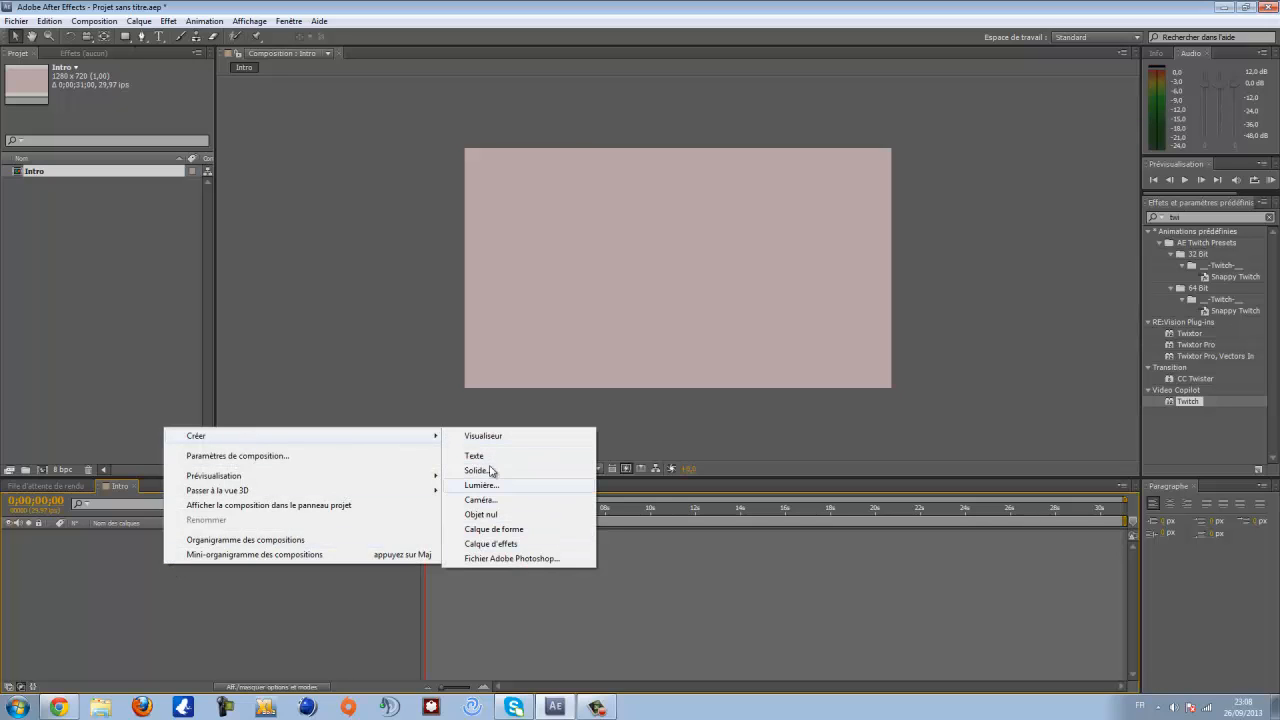
left_click(145, 542)
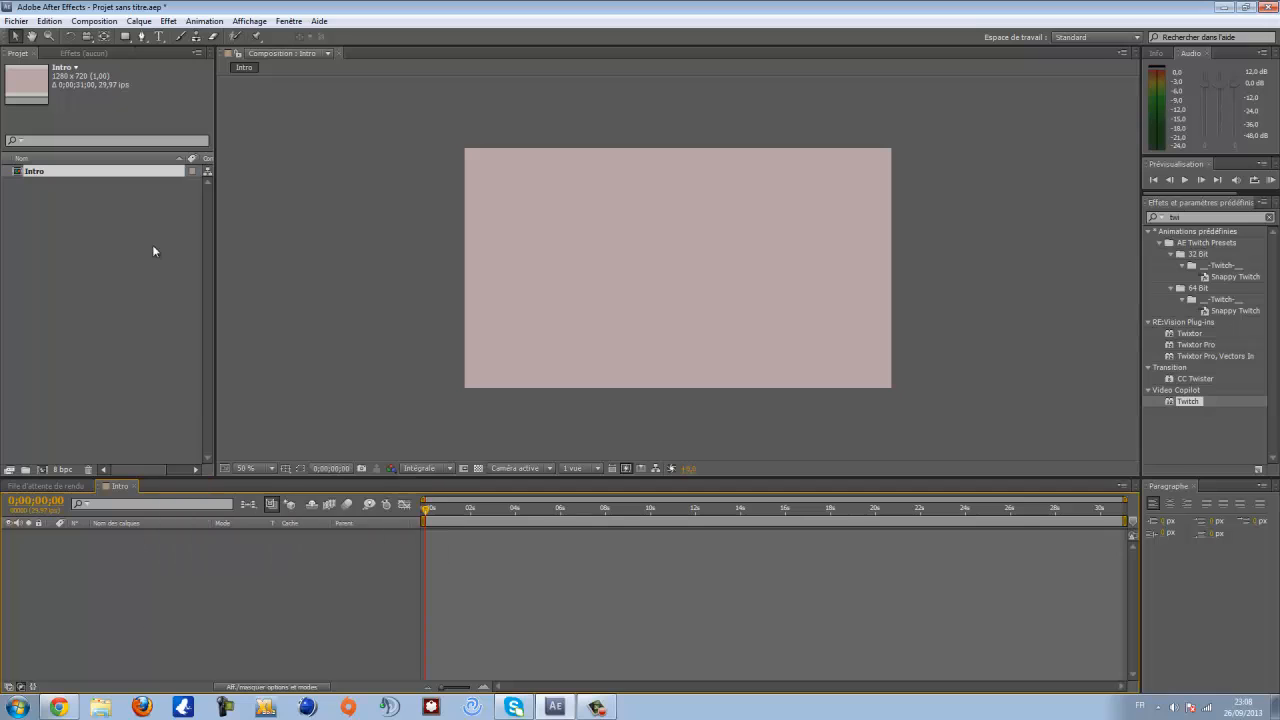
left_click(168, 21)
mouse_move(139, 21)
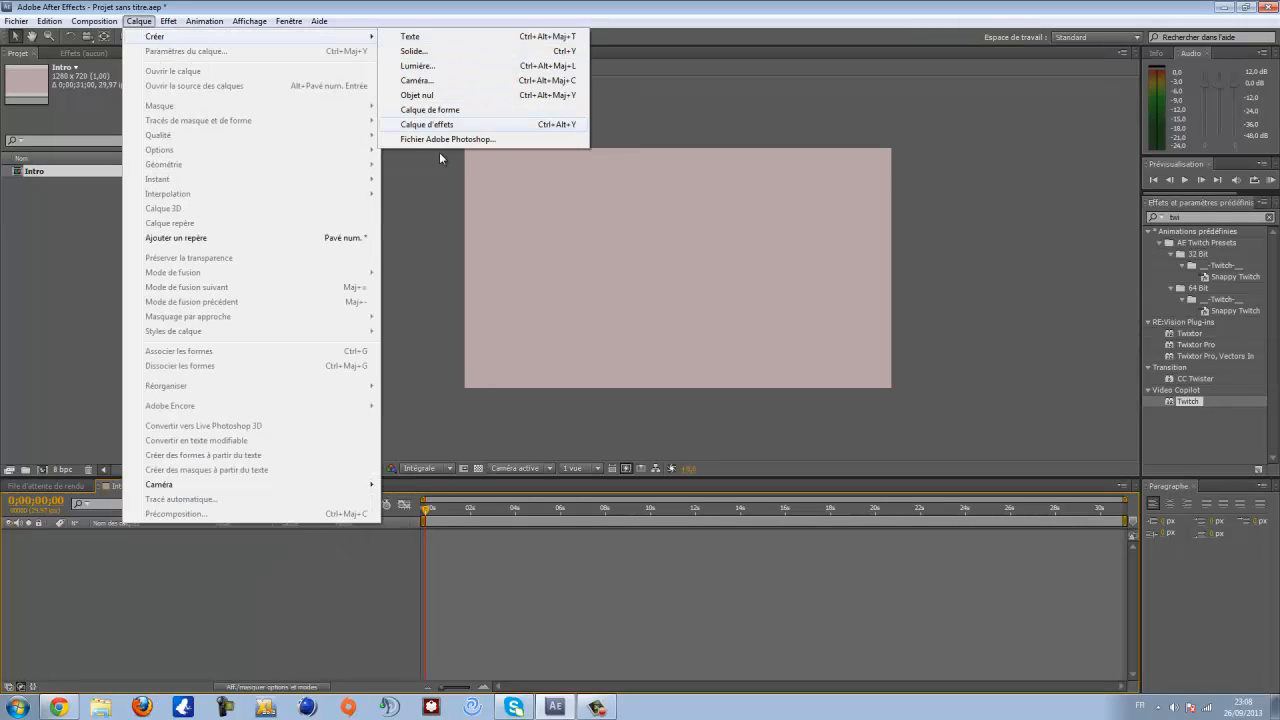
left_click(158, 555)
right_click(158, 555)
mouse_move(297, 568)
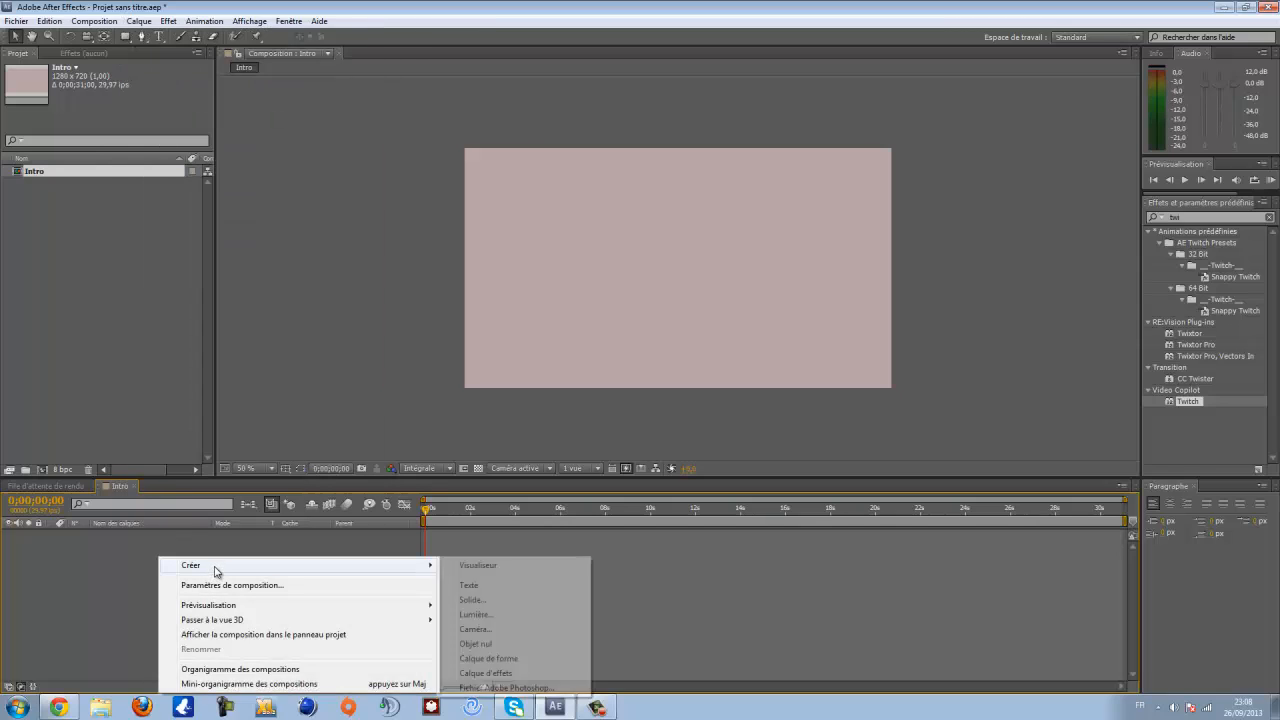
- Create a new solid layer named Dégradé sized to the composition
left_click(480, 601)
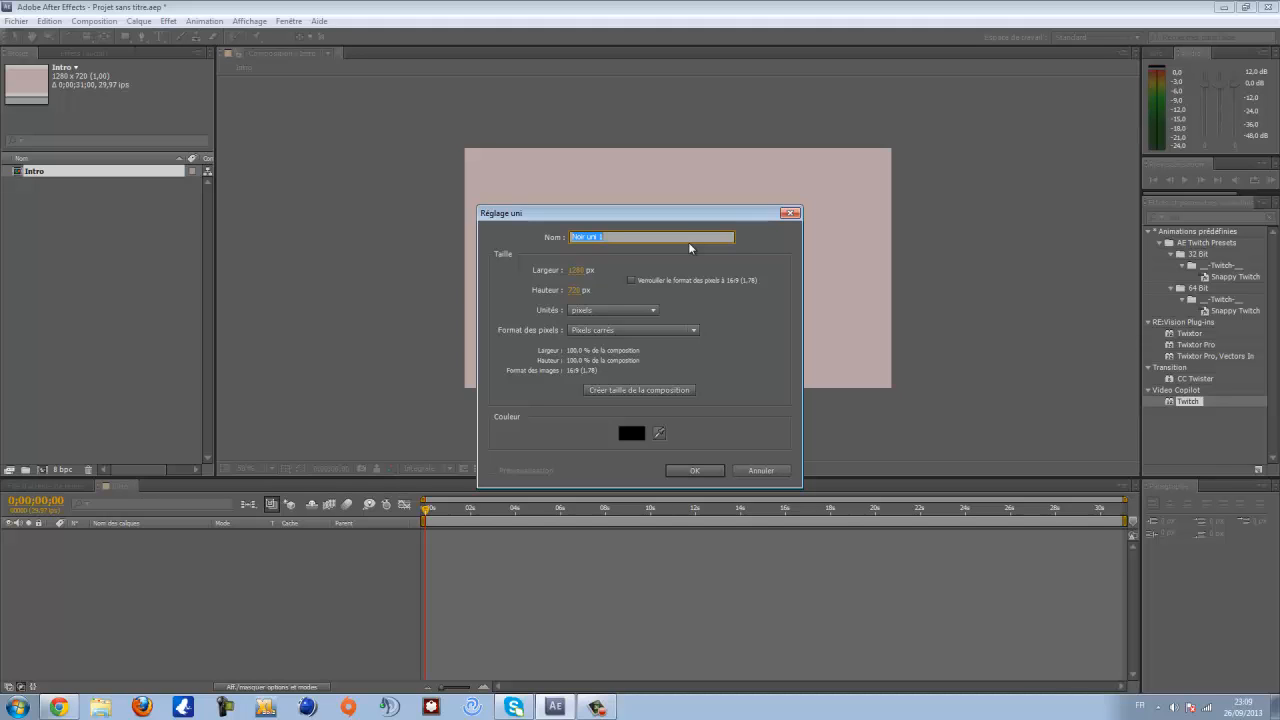
type("Dégradé")
left_click(660, 391)
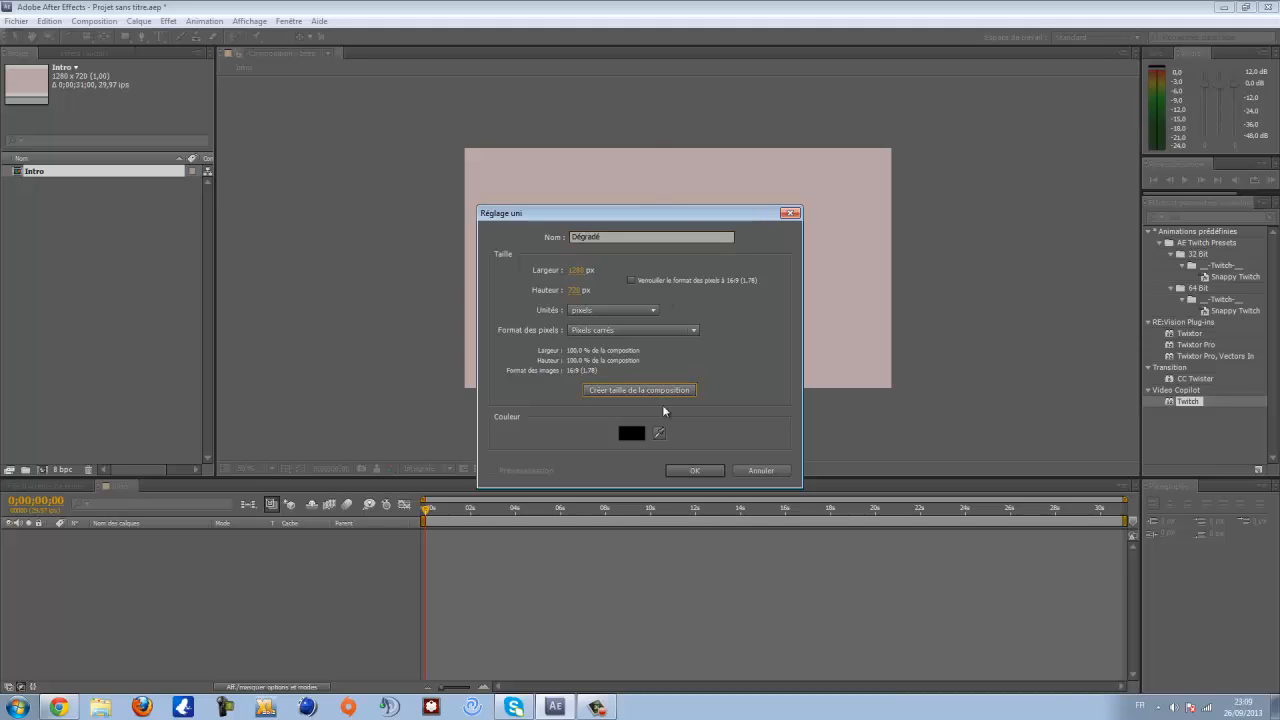
left_click(692, 472)
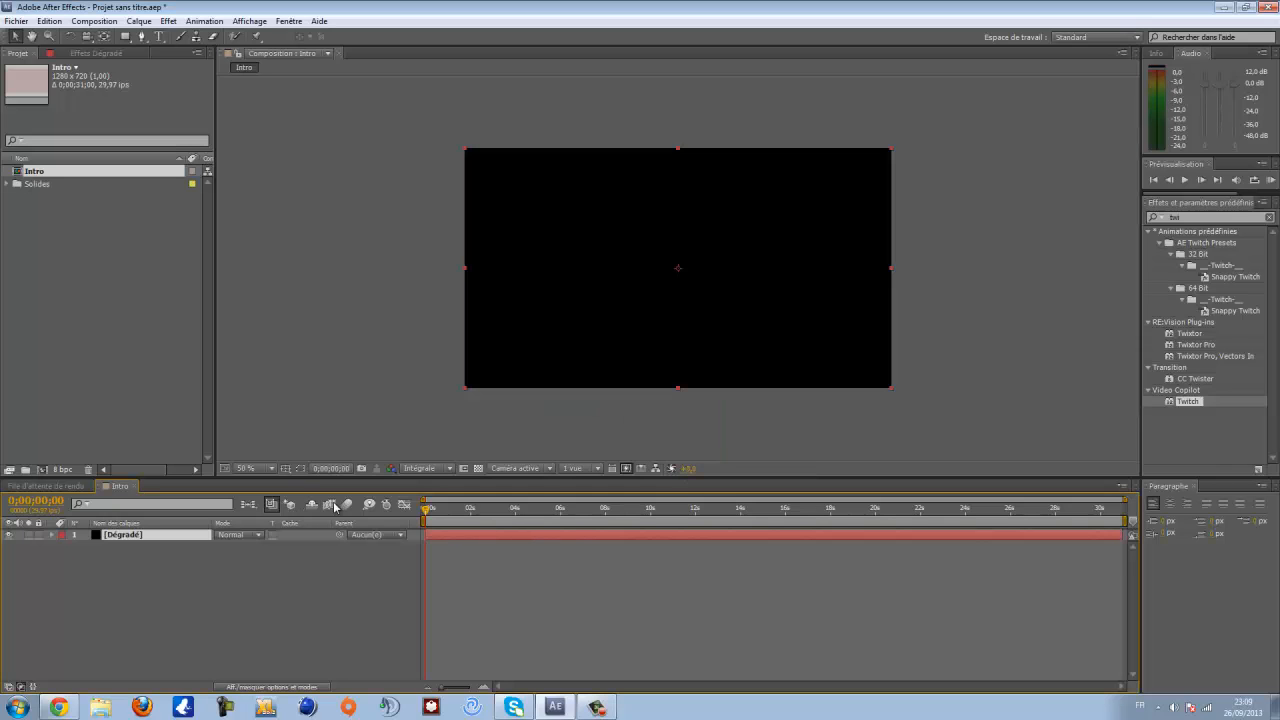
- Search the effects for dégradé and apply the Dégradé effect to the Dégradé solid layer
left_click(1270, 219)
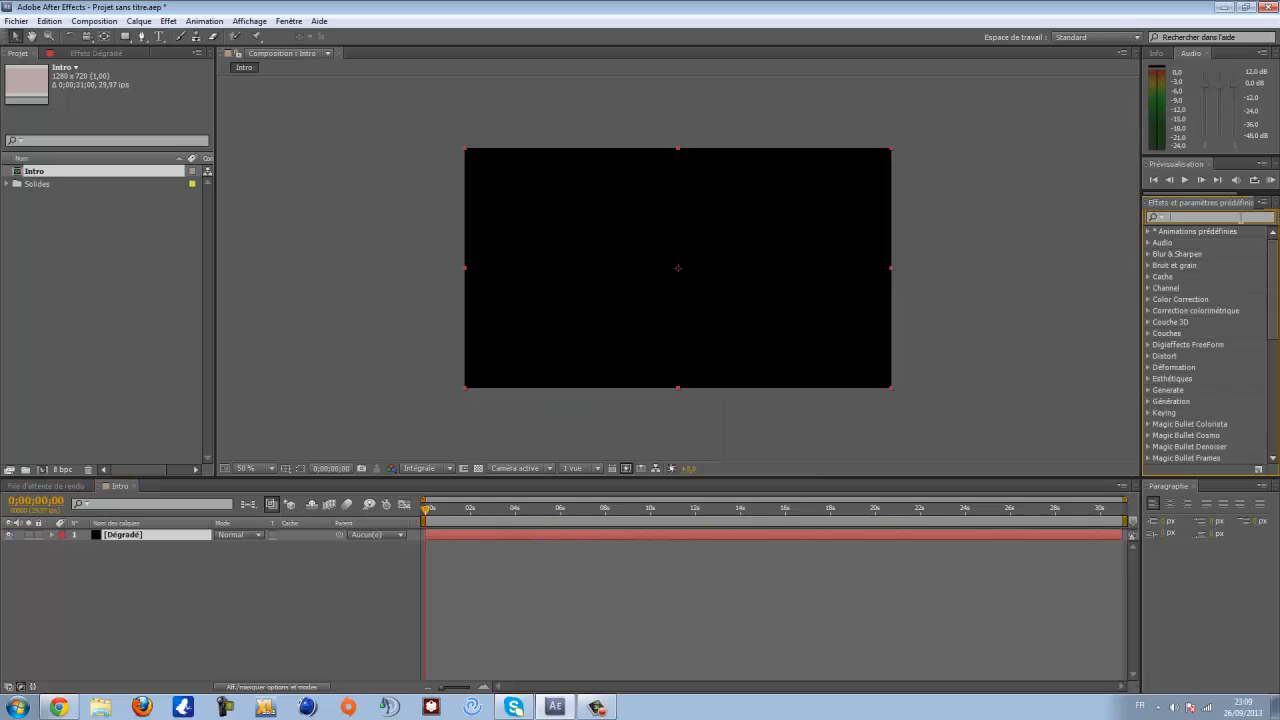
type("dégr")
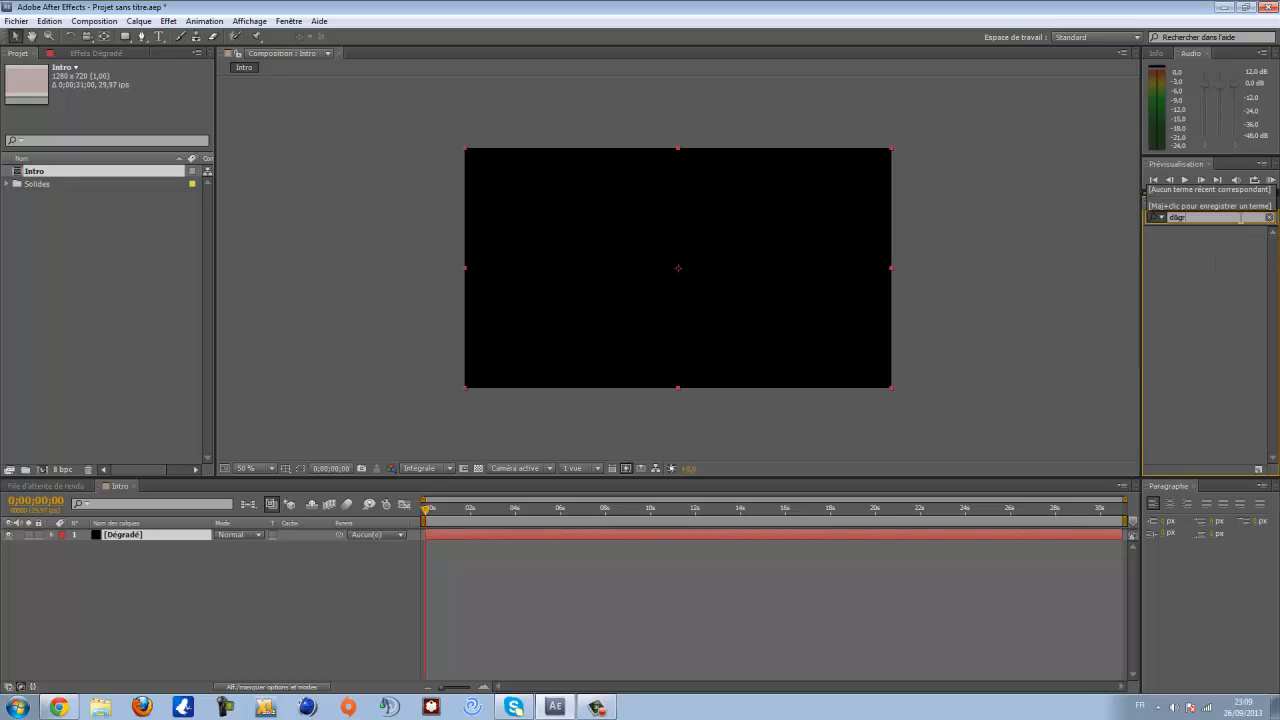
key("BackSpace")
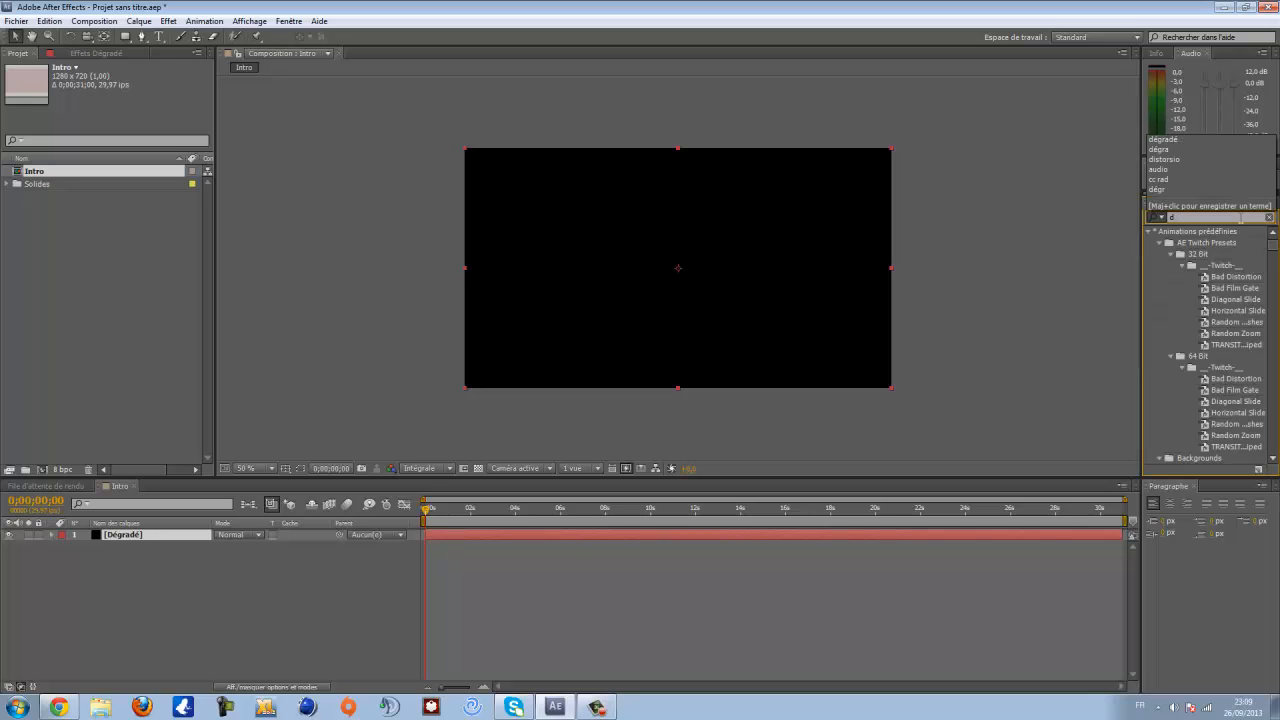
type("égradé")
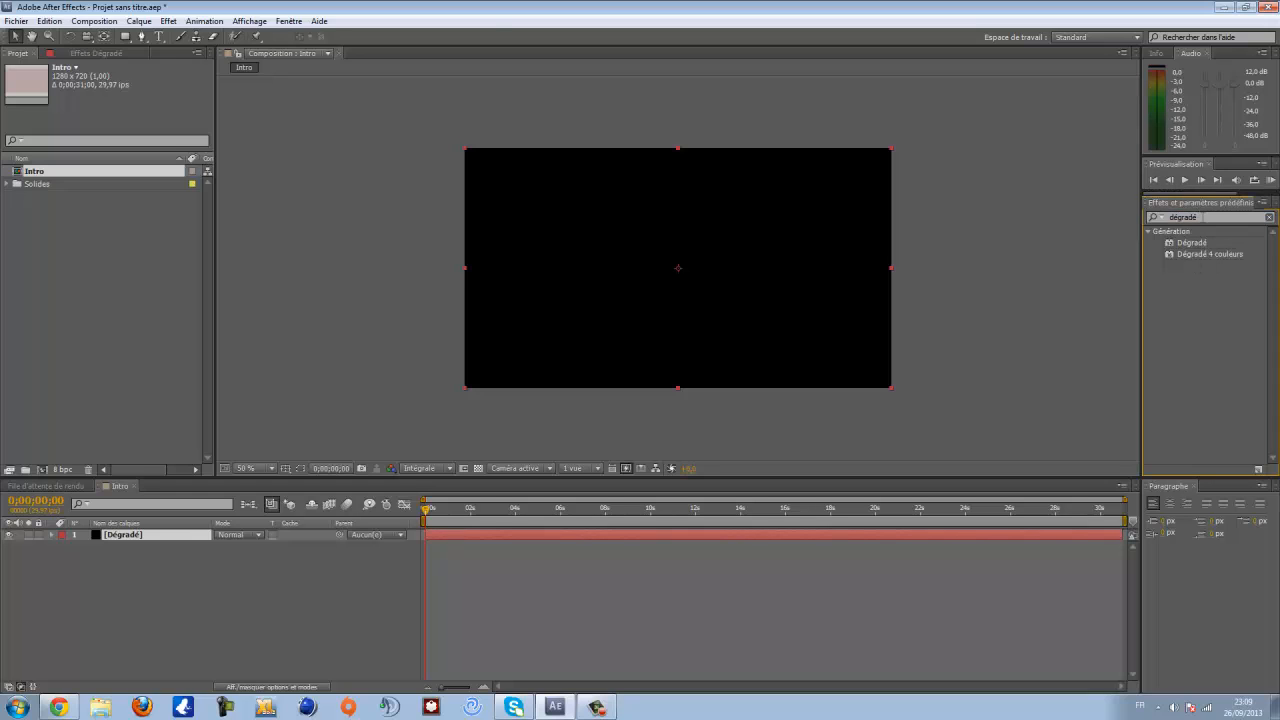
left_click(168, 21)
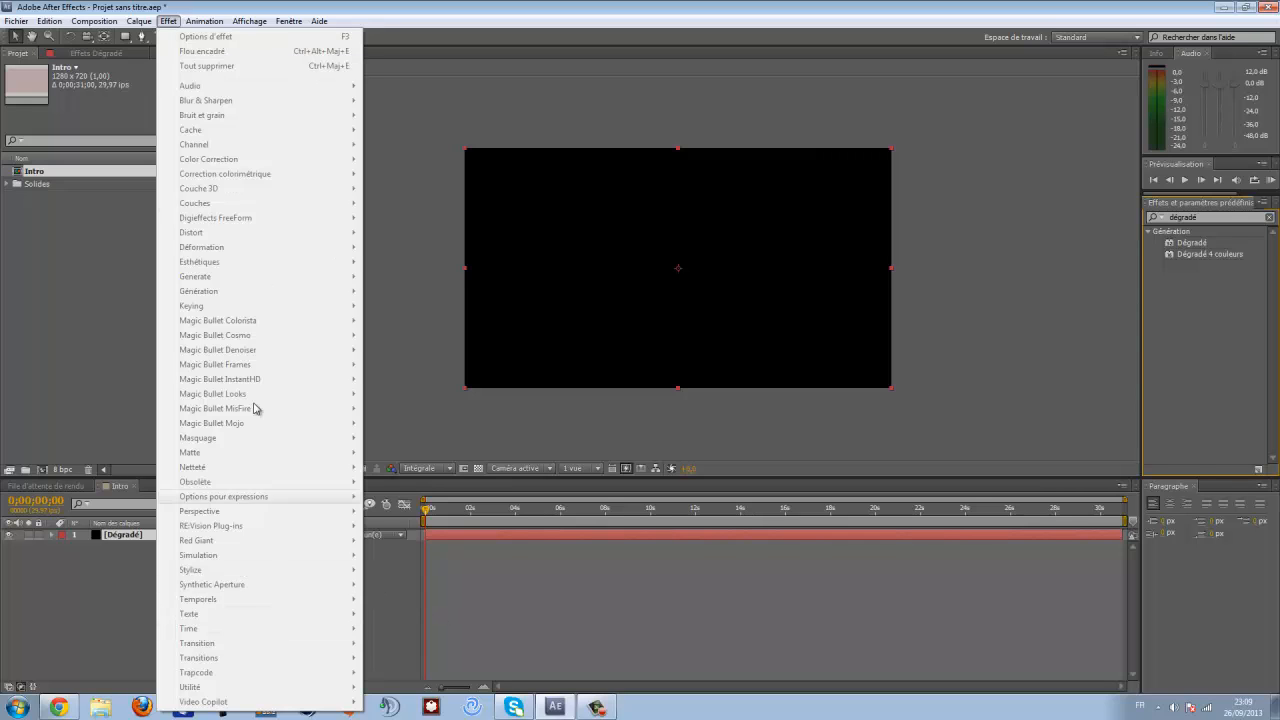
left_click(386, 591)
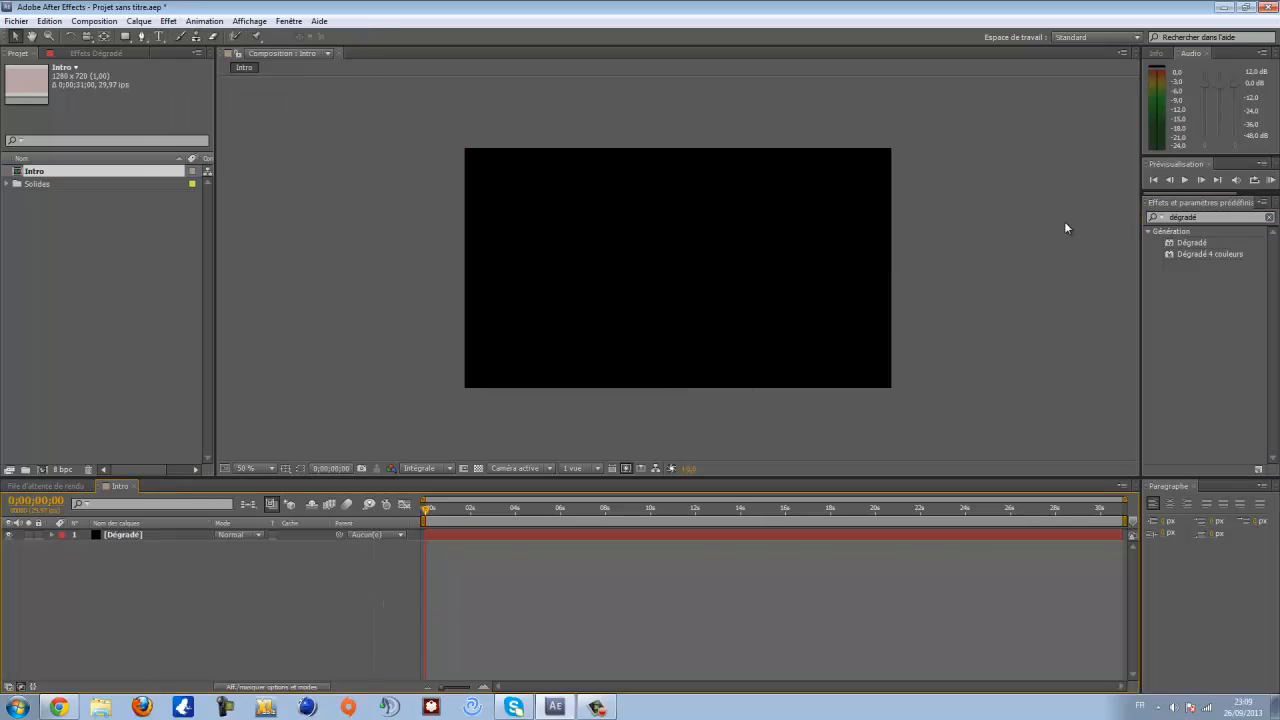
left_click(1200, 243)
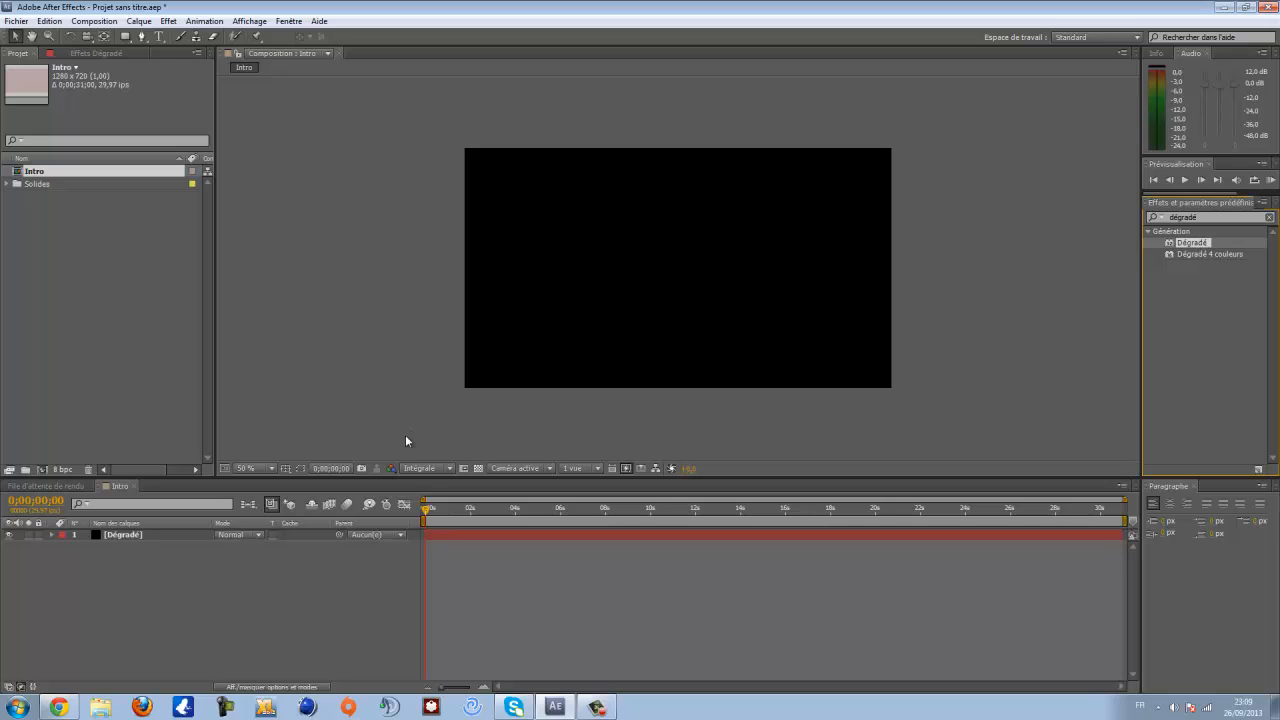
left_click_drag(1209, 248, 155, 536)
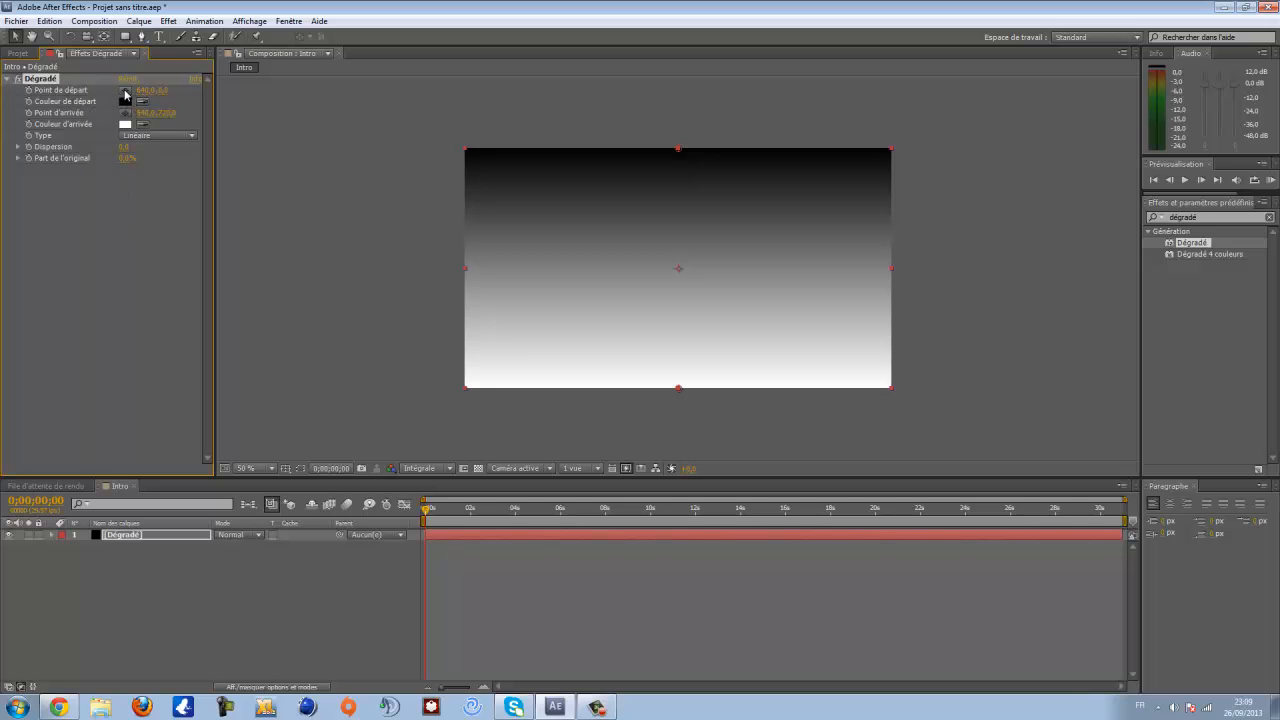
- Move the gradient's start point to the upper part of the frame, centred horizontally
left_click(125, 93)
left_click(678, 210)
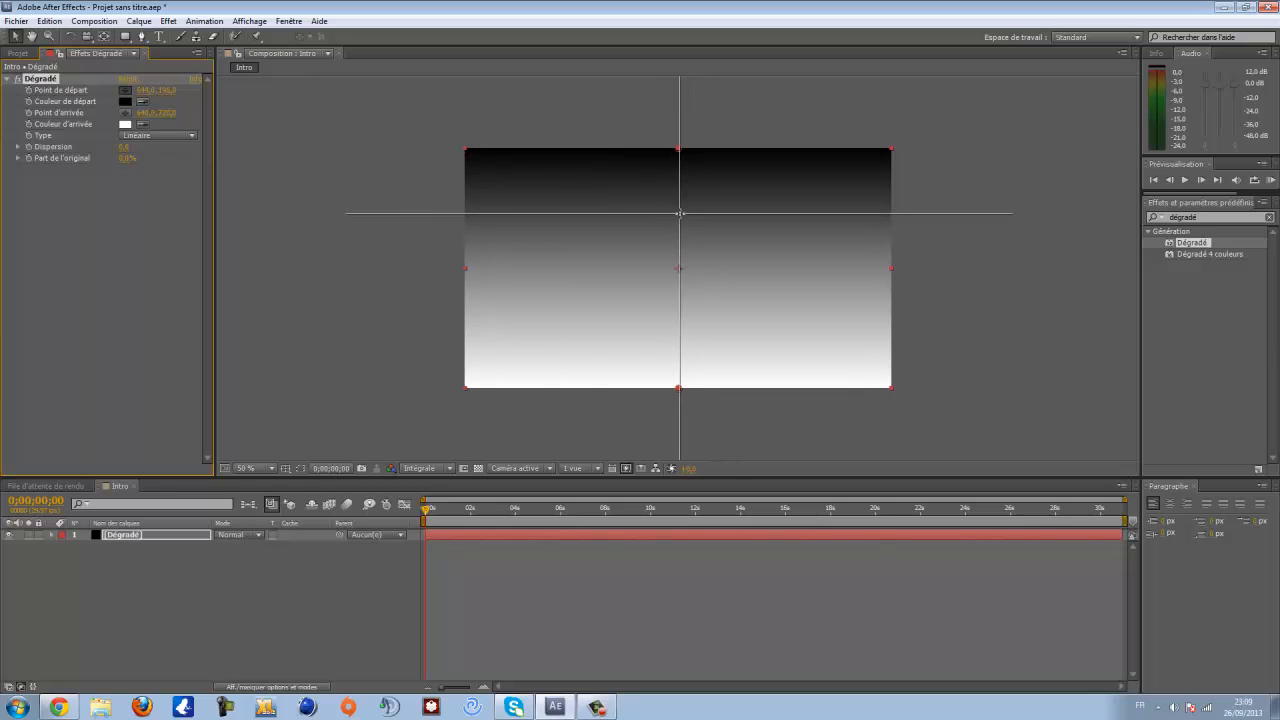
left_click(679, 200)
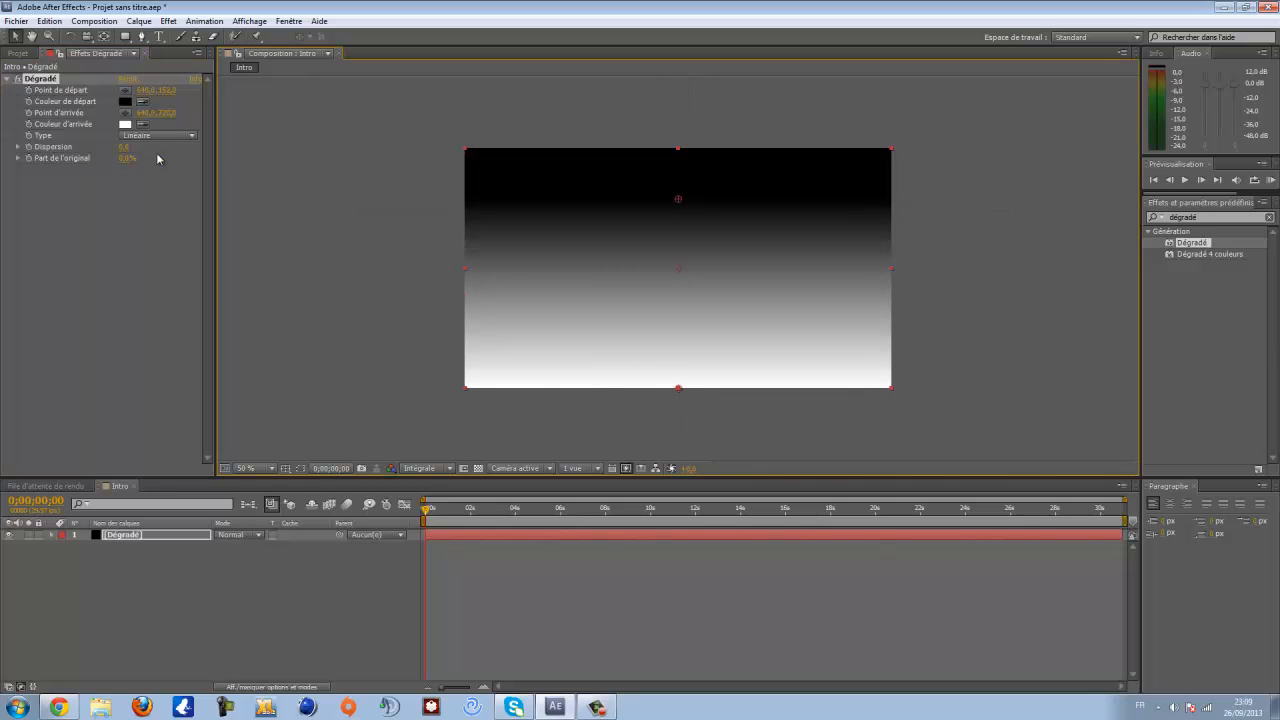
- Place the gradient's end point in the lower centre of the frame and switch the gradient type to Radial
left_click(125, 113)
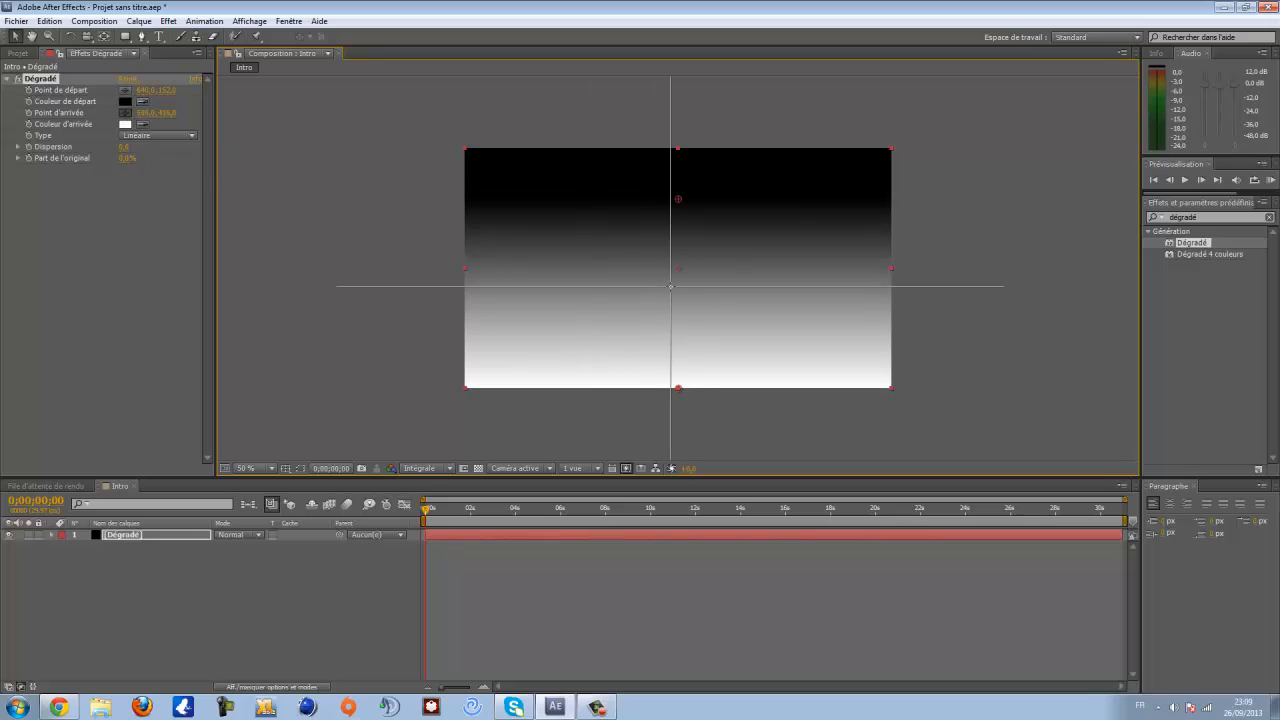
left_click(680, 348)
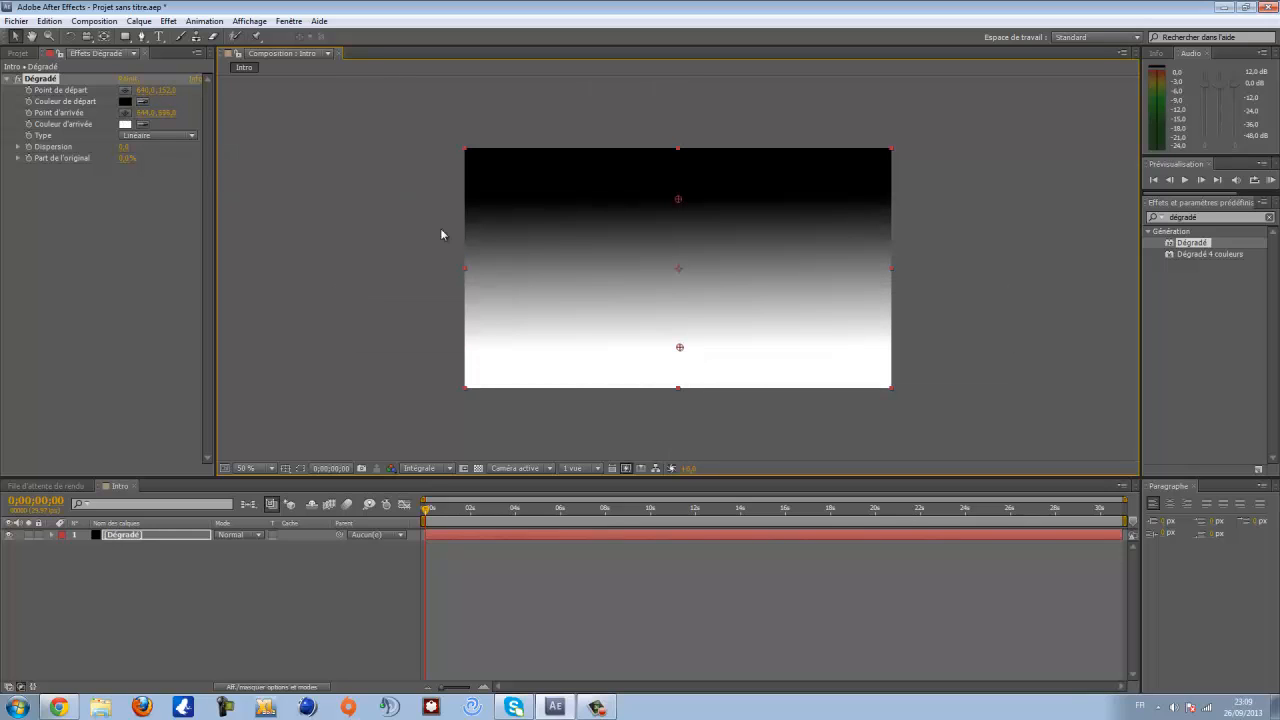
left_click(138, 136)
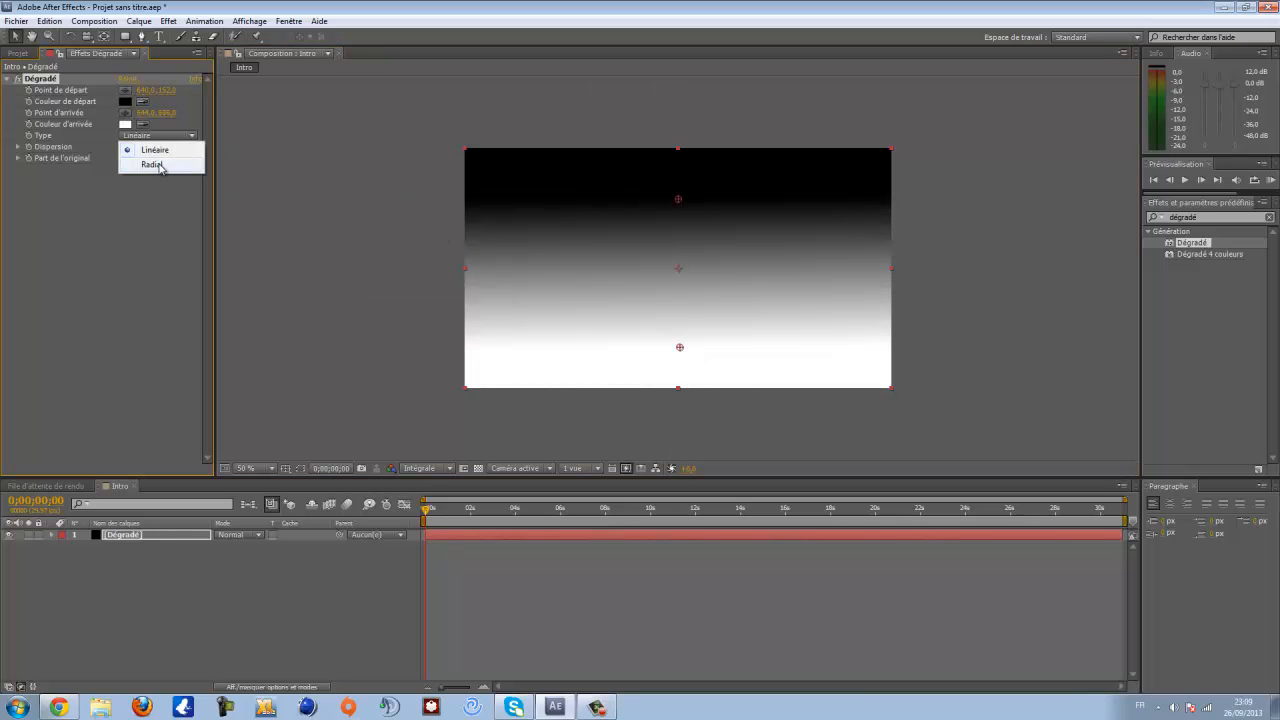
left_click(152, 164)
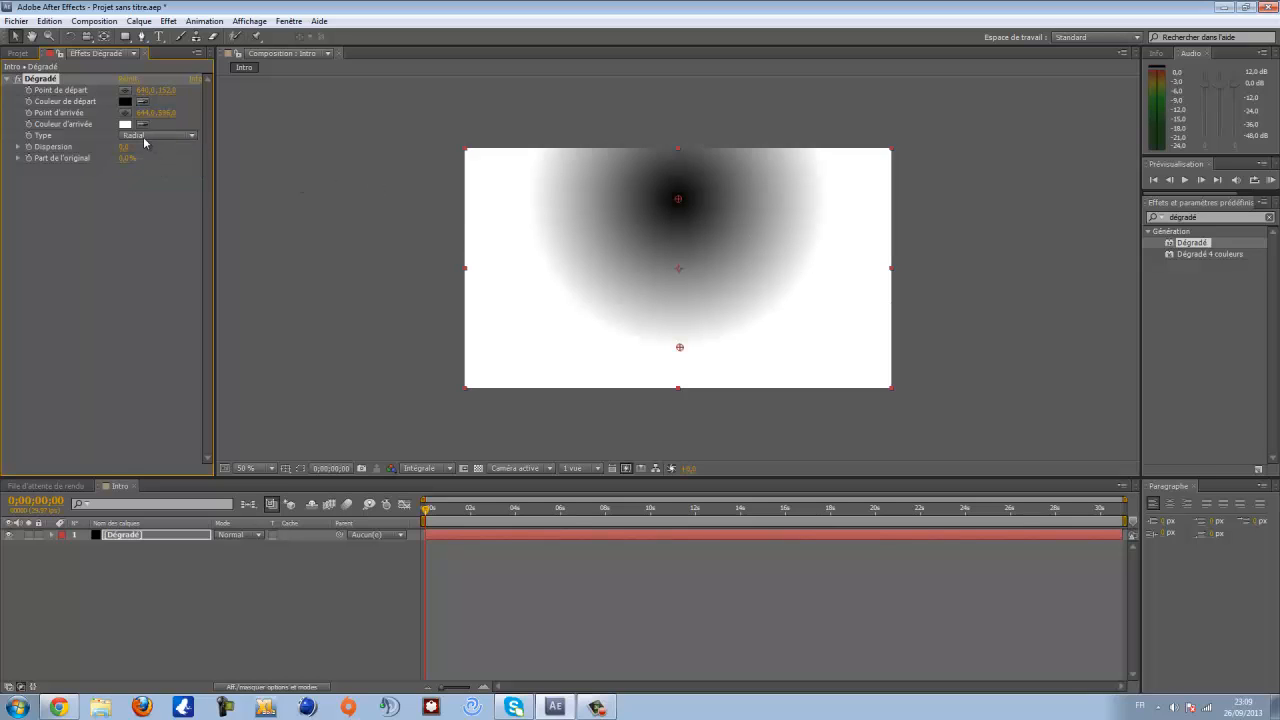
- Adjust the gradient's Dispersion and its blend with the original
left_click_drag(122, 147, 162, 168)
left_click(128, 158)
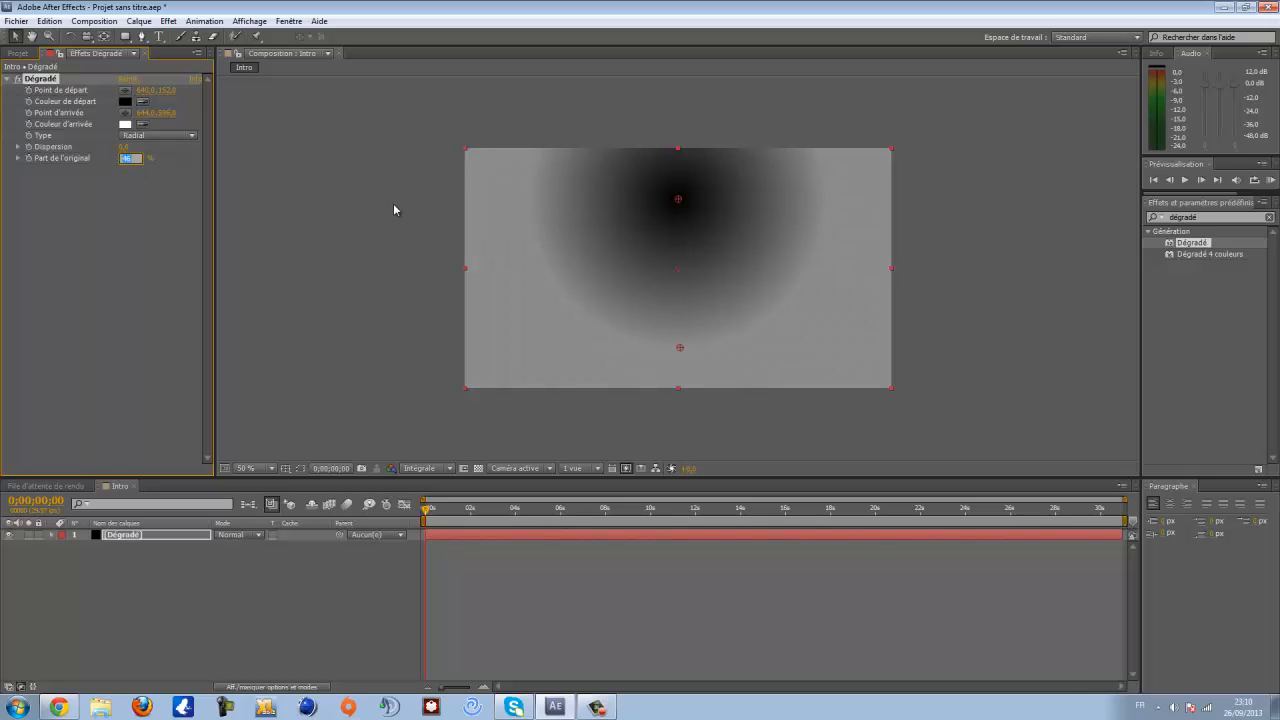
type("15")
key("Return")
- Set the gradient's start colour to a very light pink
left_click(124, 102)
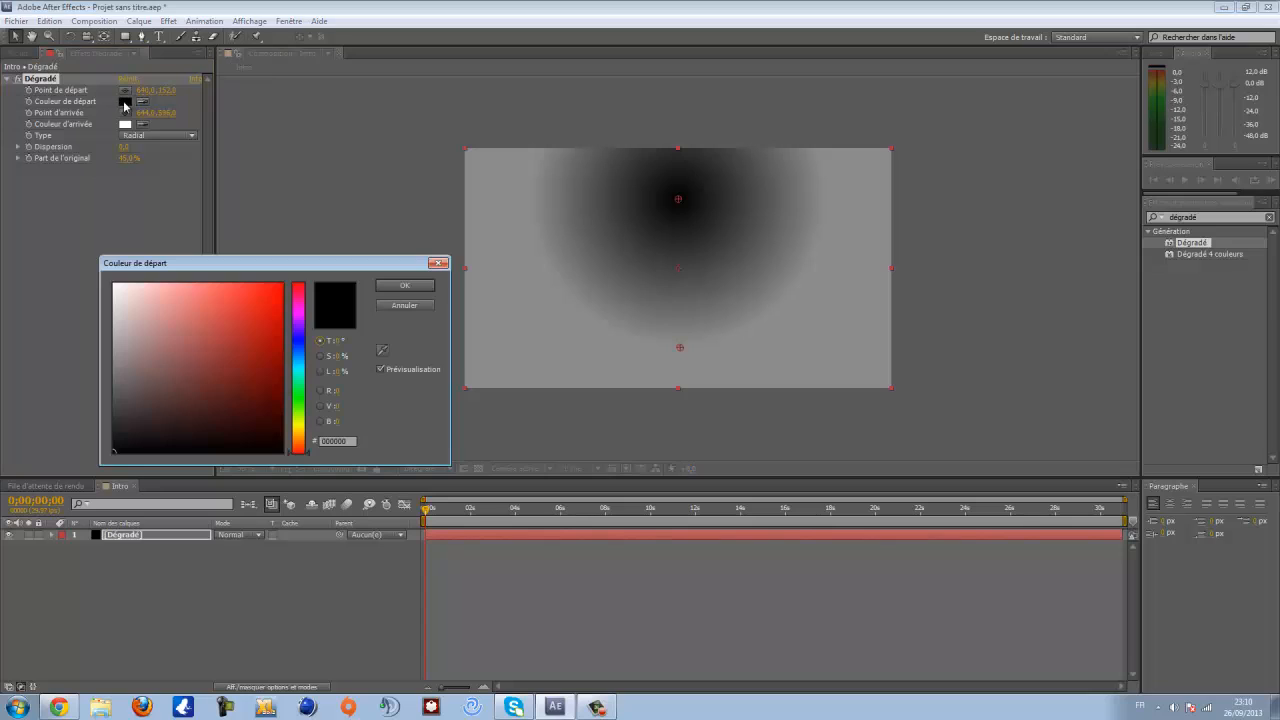
left_click(123, 307)
mouse_move(123, 307)
left_mouse_down()
mouse_move(102, 278)
mouse_move(125, 303)
left_mouse_up()
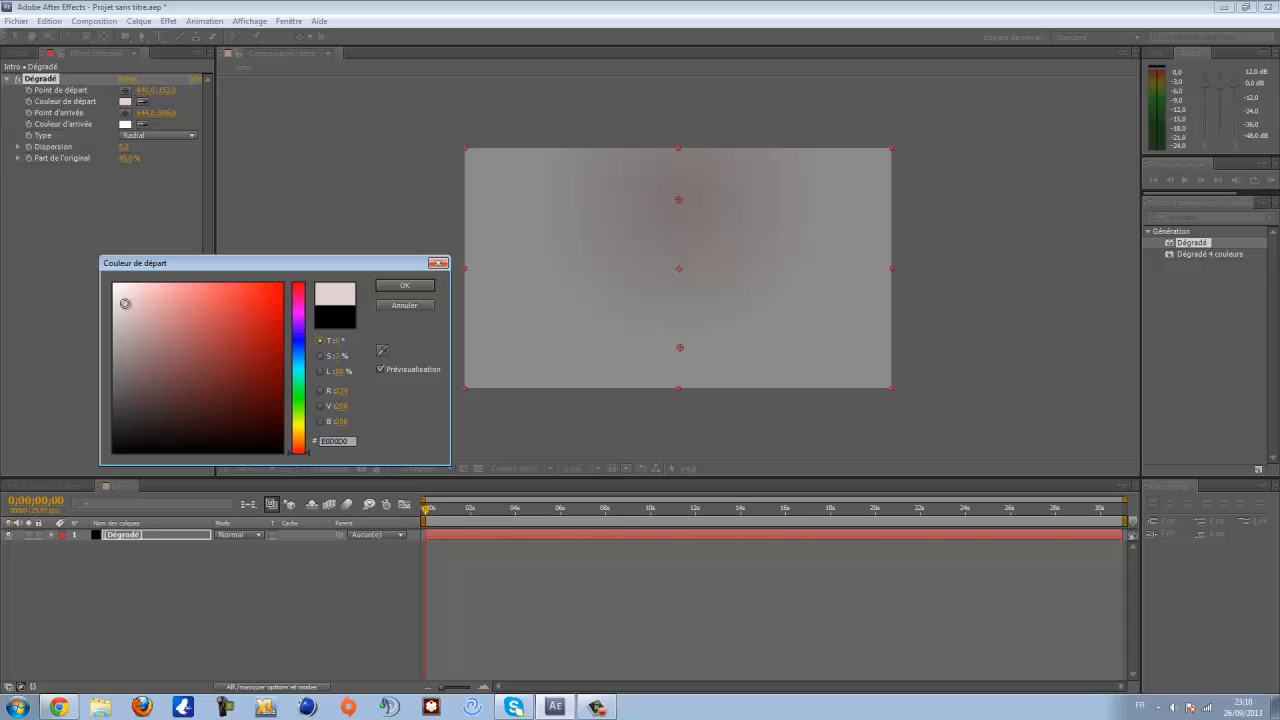
left_click(405, 286)
left_click(125, 101)
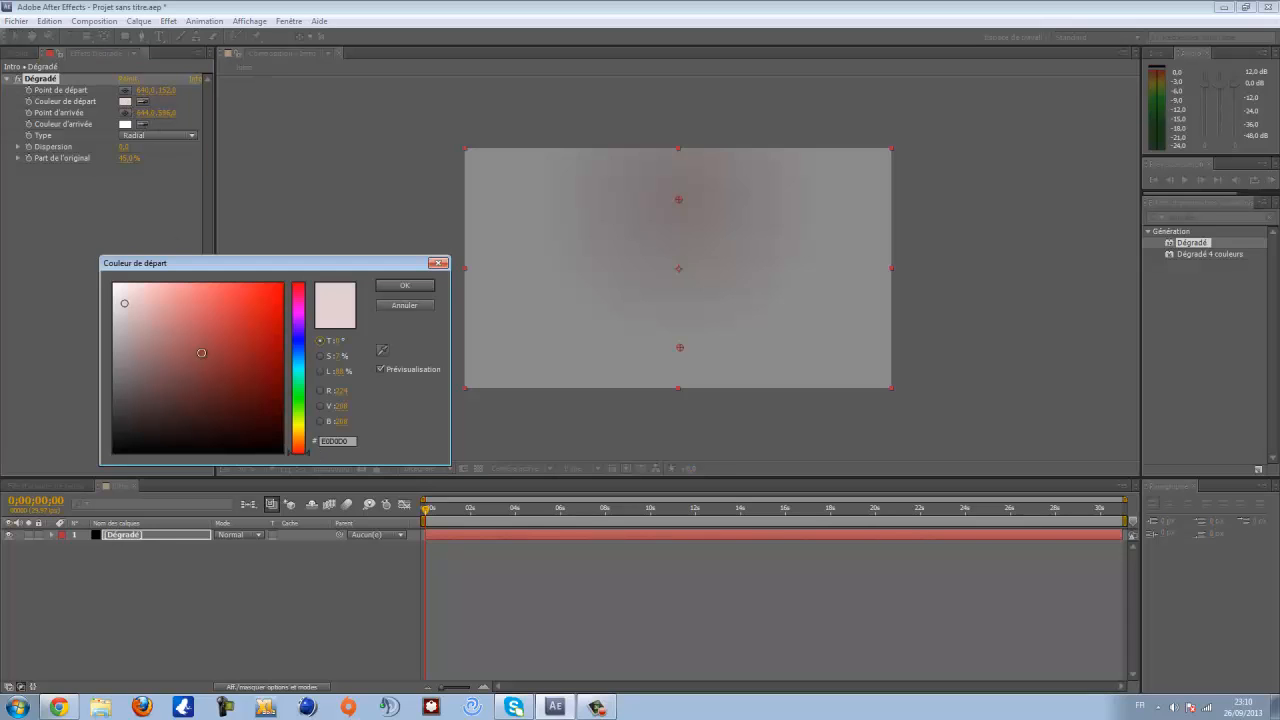
left_click(404, 287)
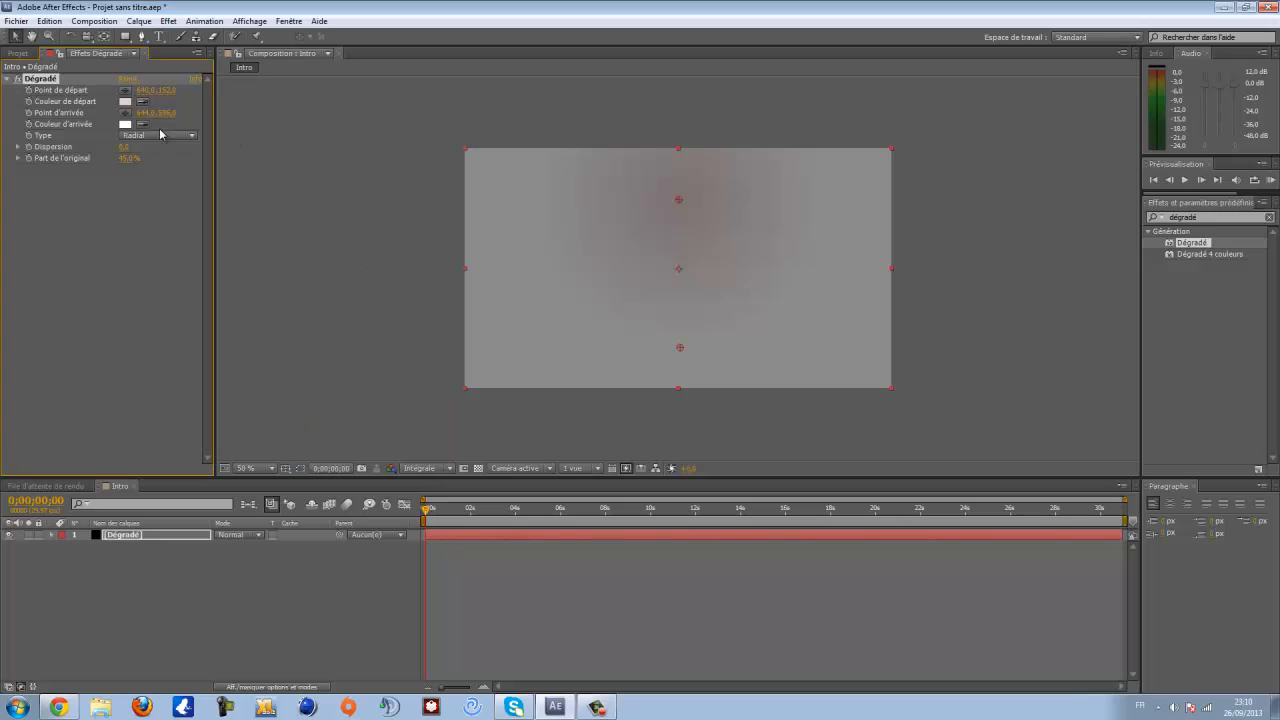
- Set the gradient's end colour to a greyish pink
left_click(126, 124)
left_click_drag(123, 338, 123, 320)
left_click(383, 287)
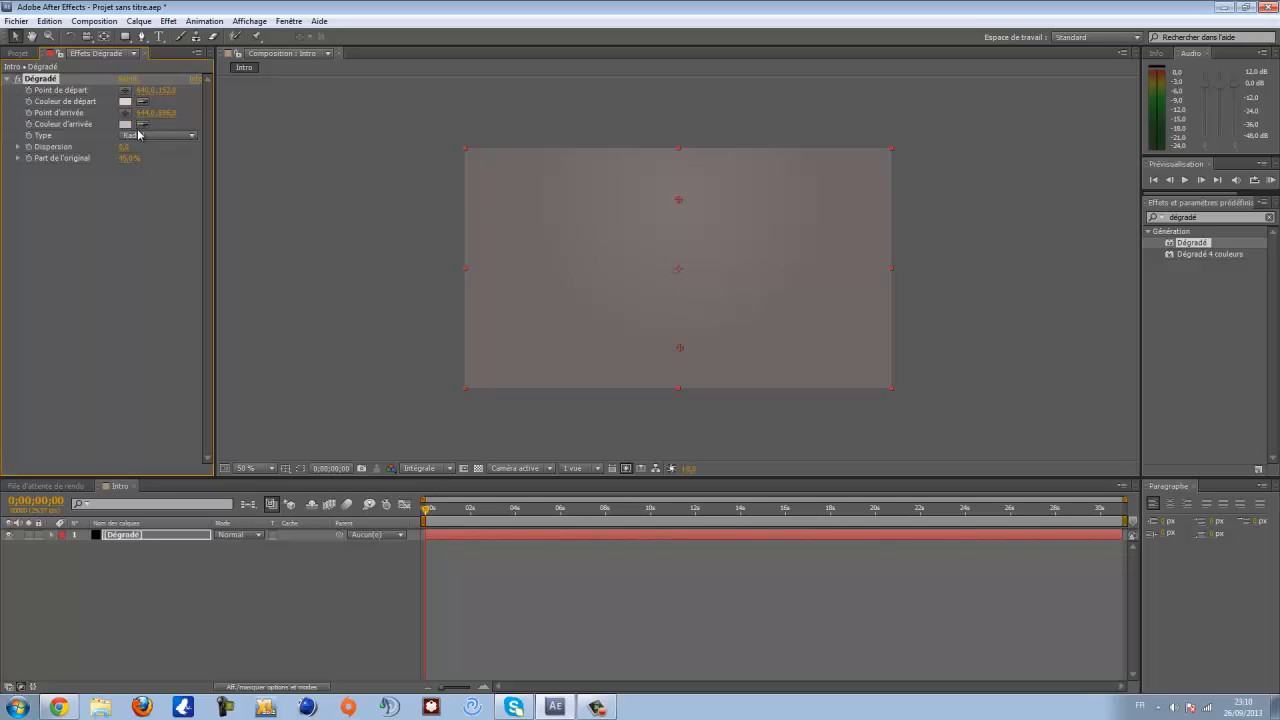
- Set the gradient's blend with the original to 15 %
left_click_drag(127, 163, 120, 160)
left_click(130, 158)
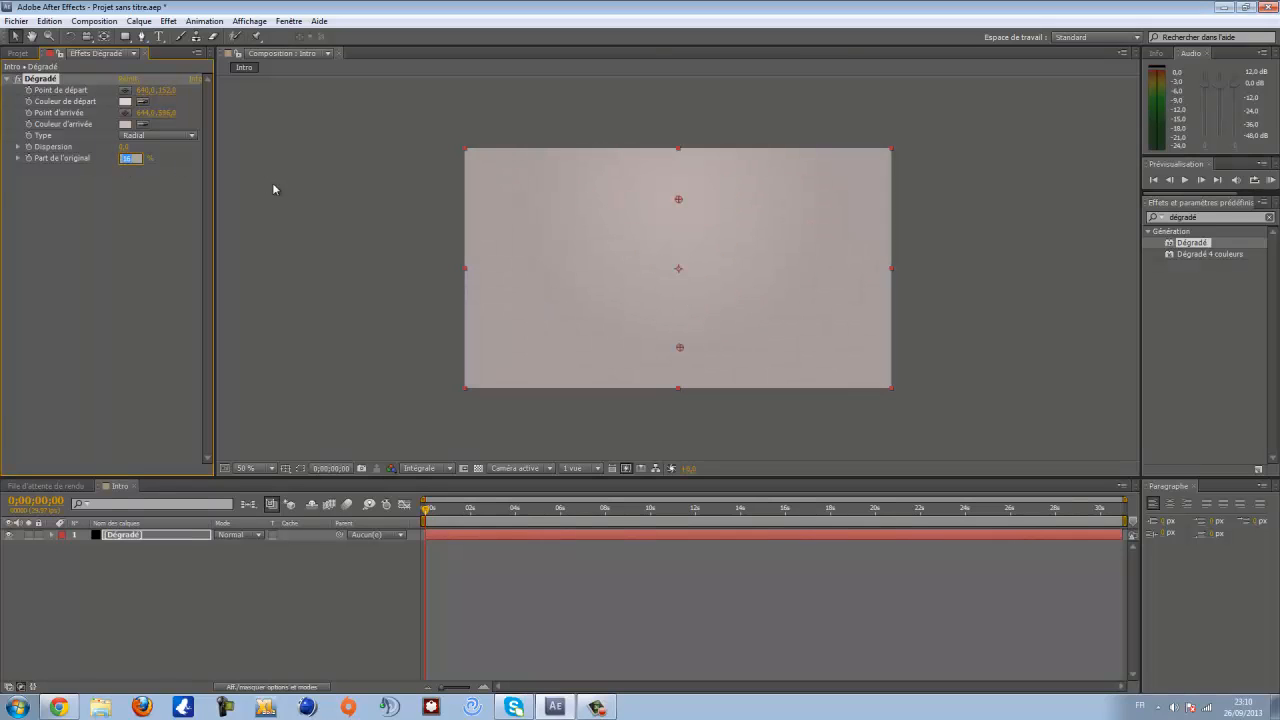
type("15")
key("Return")
- Darken the gradient's end colour to a deeper greyish pink
left_click(124, 125)
left_click_drag(129, 338, 127, 347)
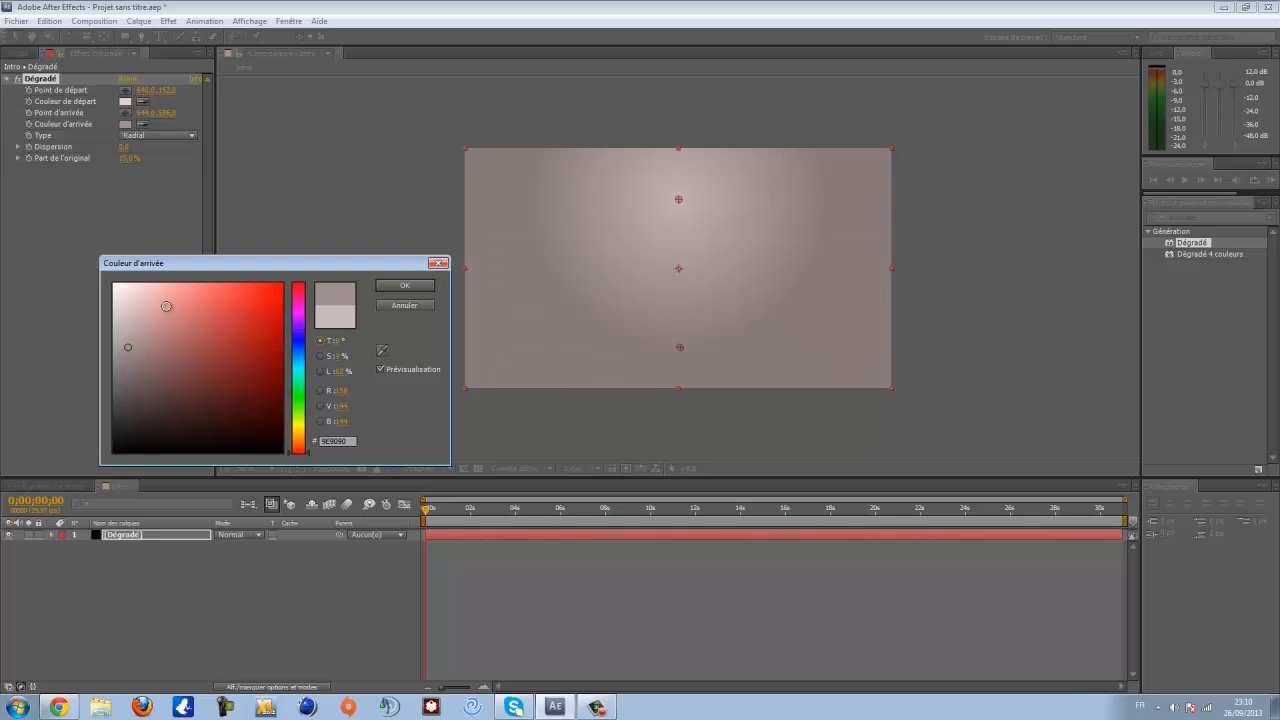
left_click(397, 287)
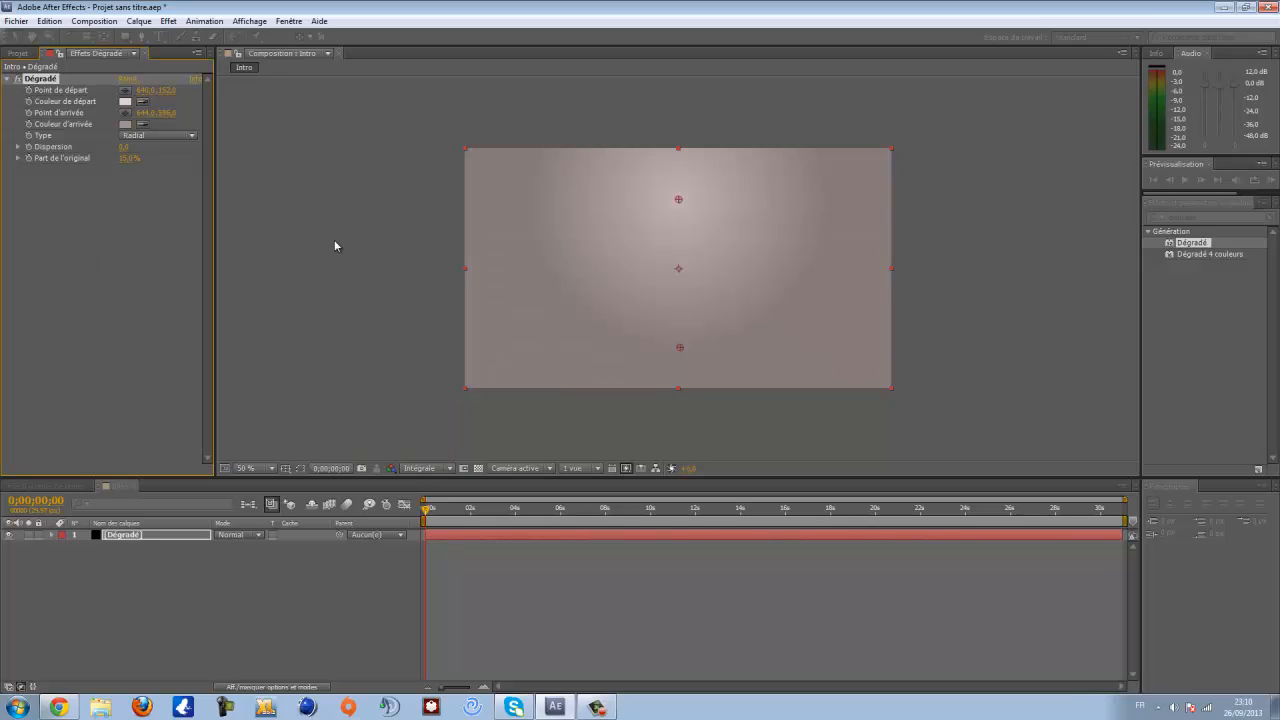
- Set the gradient's Dispersion to 50
left_click_drag(125, 147, 135, 147)
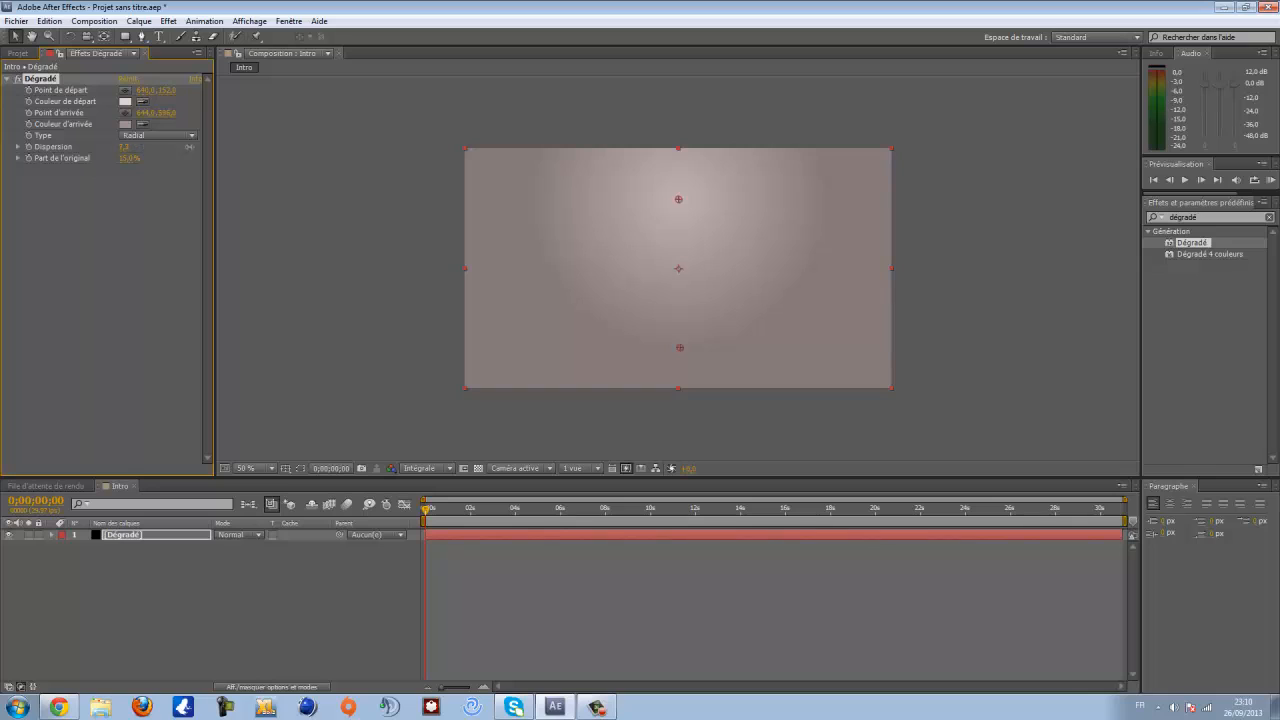
left_click(126, 147)
left_click(127, 147)
type("0")
key("Return")
left_click(124, 147)
key("Return")
left_click(127, 147)
type("50")
key("Return")
- Create a new text layer in the composition reading CyborGraphics
right_click(149, 566)
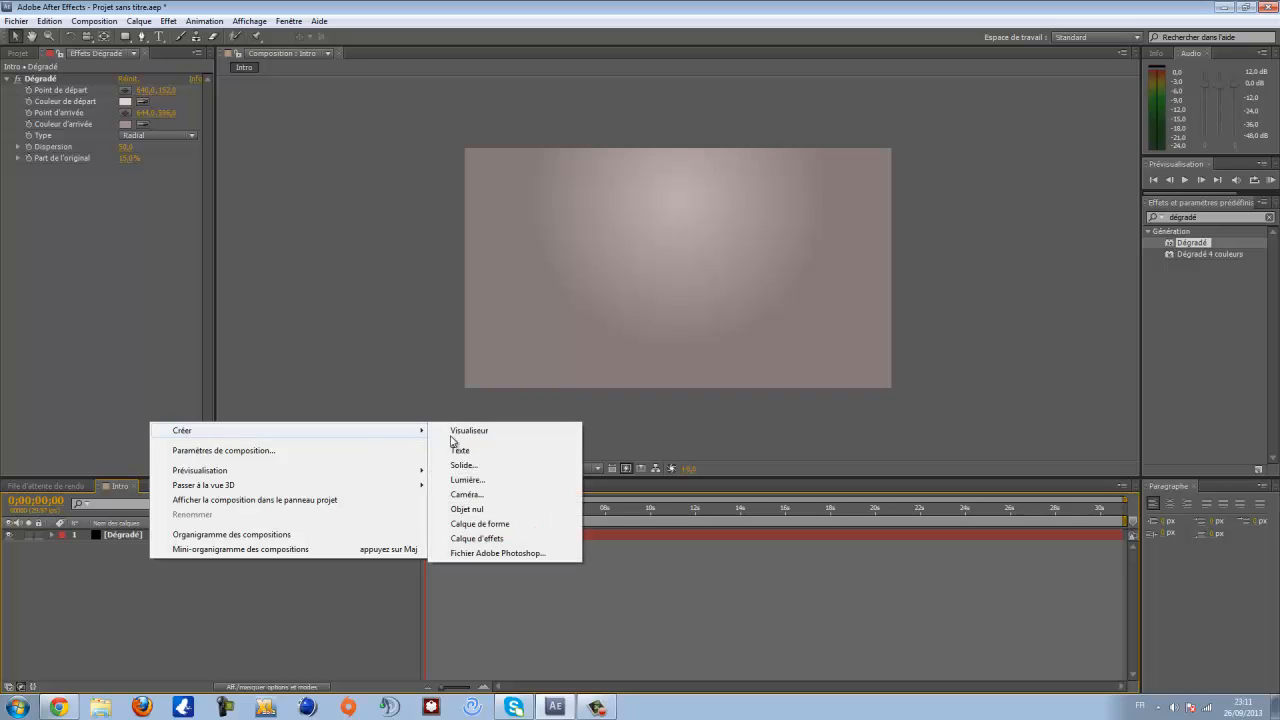
mouse_move(390, 438)
left_click(487, 453)
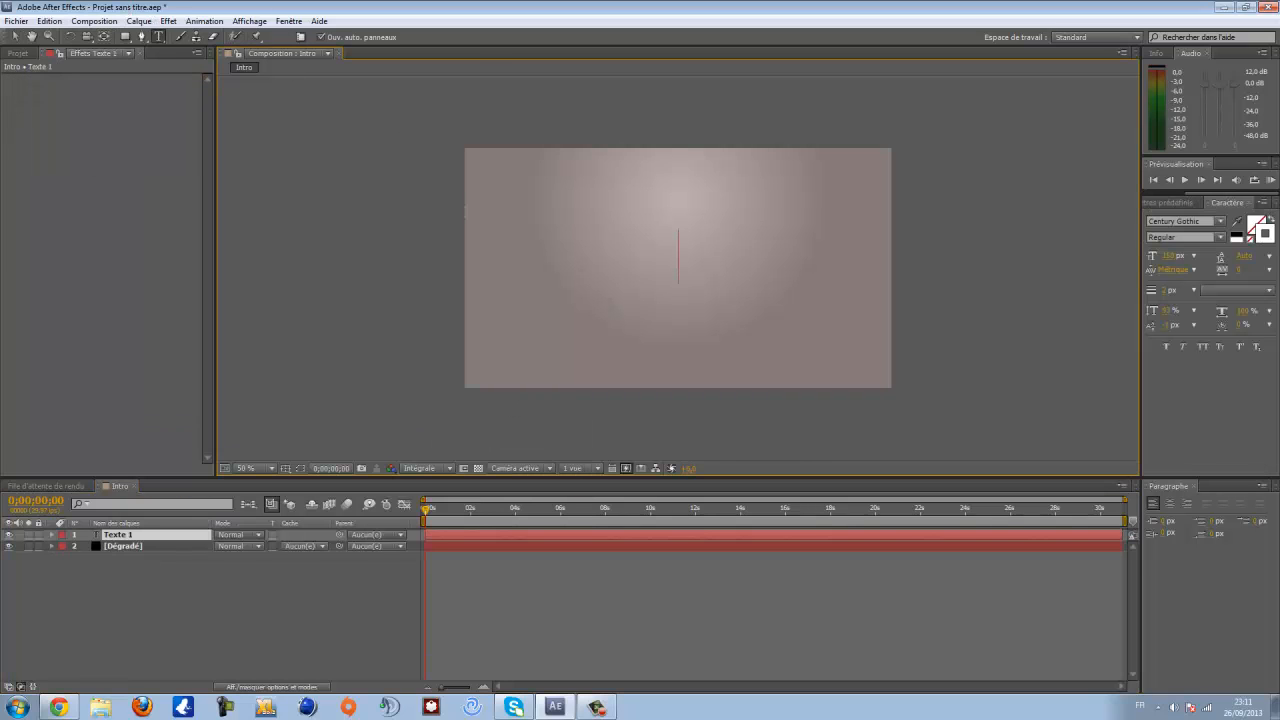
type("CyborGr")
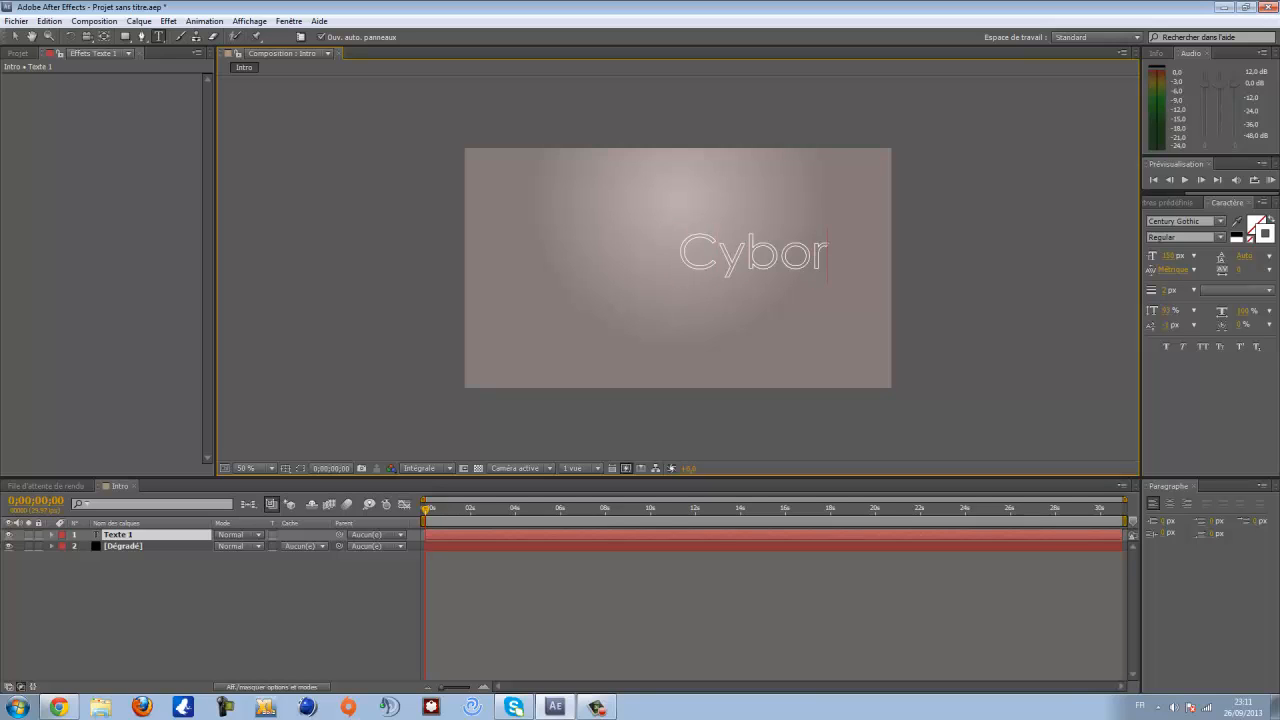
- Centre the CyborGraphics text in the frame with the help of the title/action safe guides
left_click(14, 36)
left_click_drag(735, 258, 579, 272)
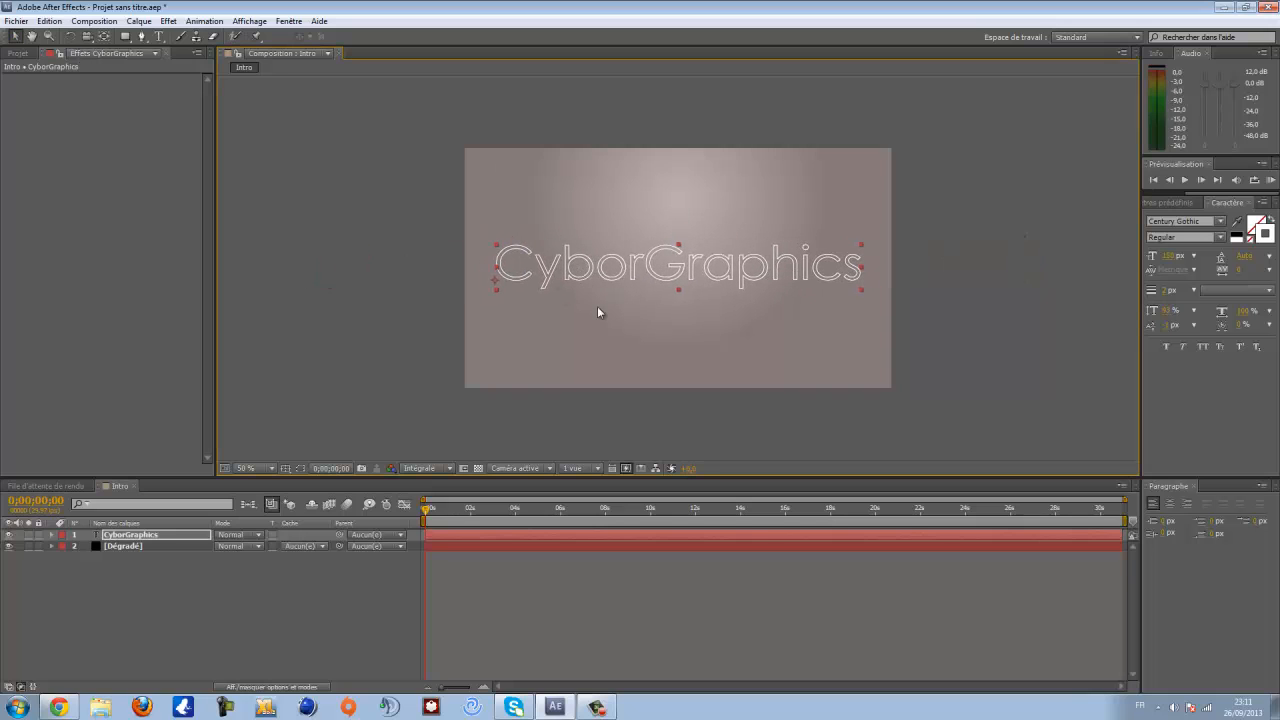
left_click(286, 468)
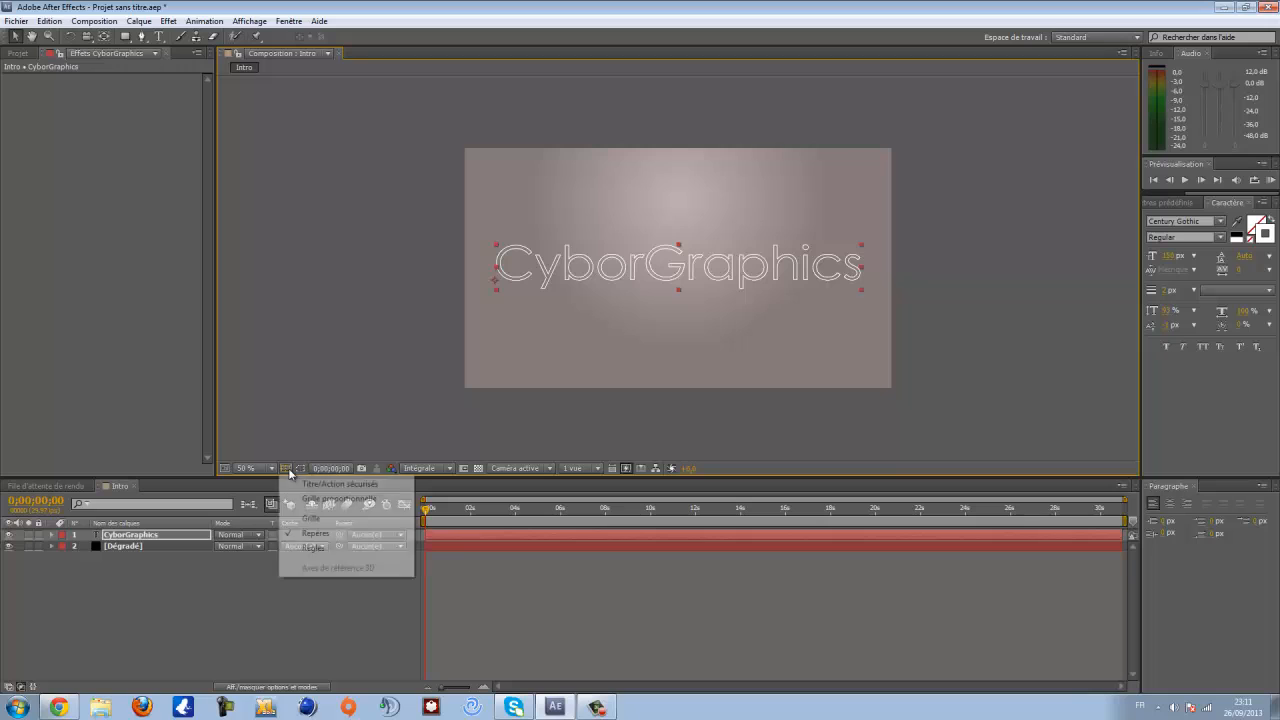
left_click(338, 485)
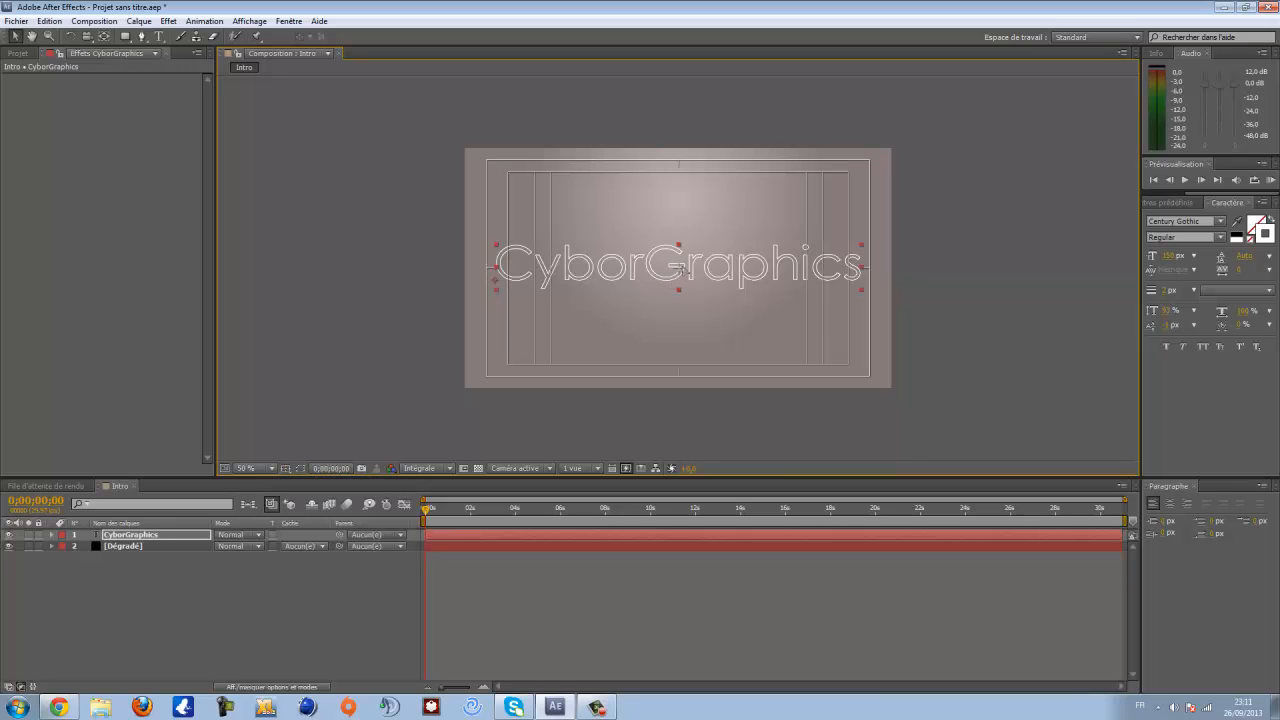
left_click_drag(680, 267, 678, 268)
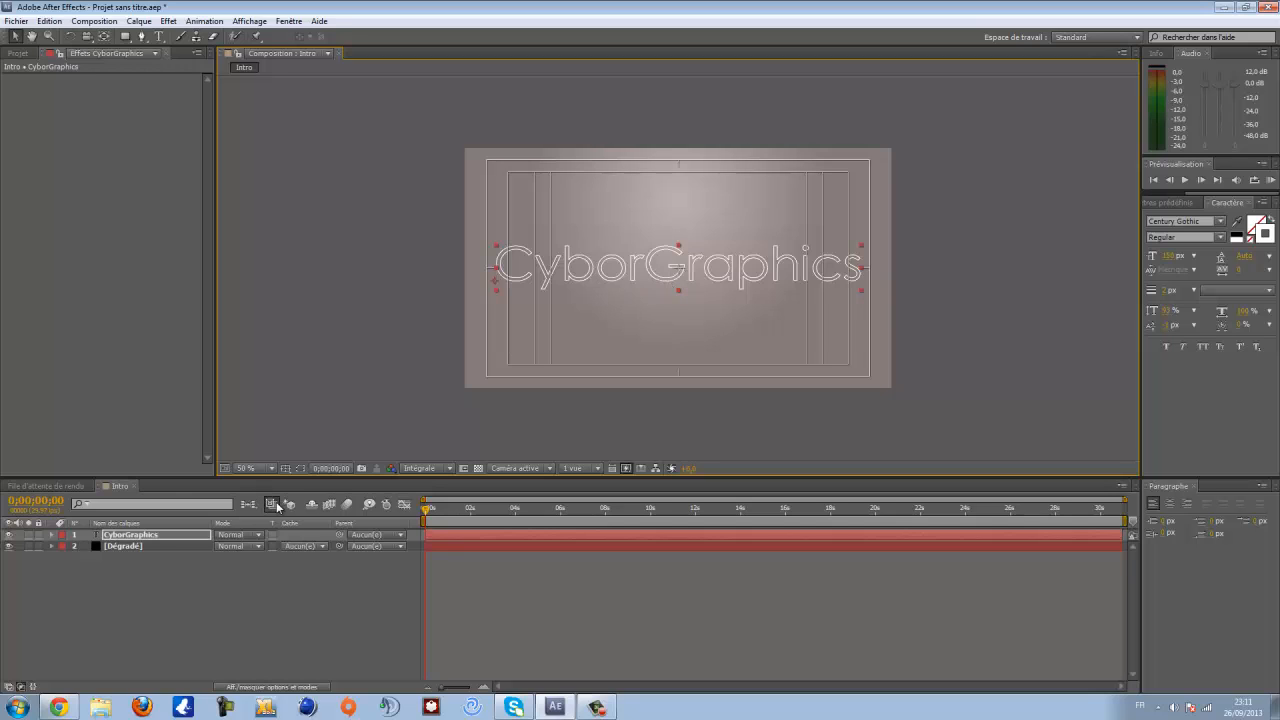
left_click(285, 468)
left_click(301, 485)
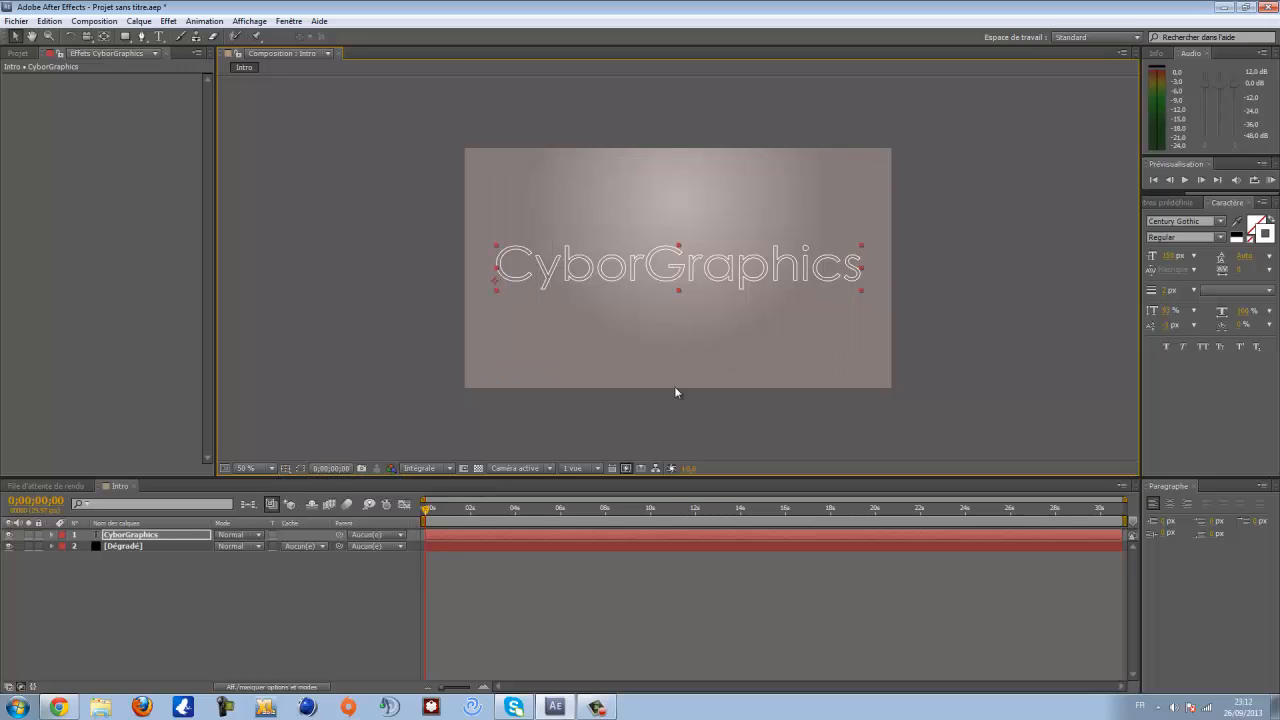
- Give the text a greyish pink fill and remove its stroke colour
key("slash")
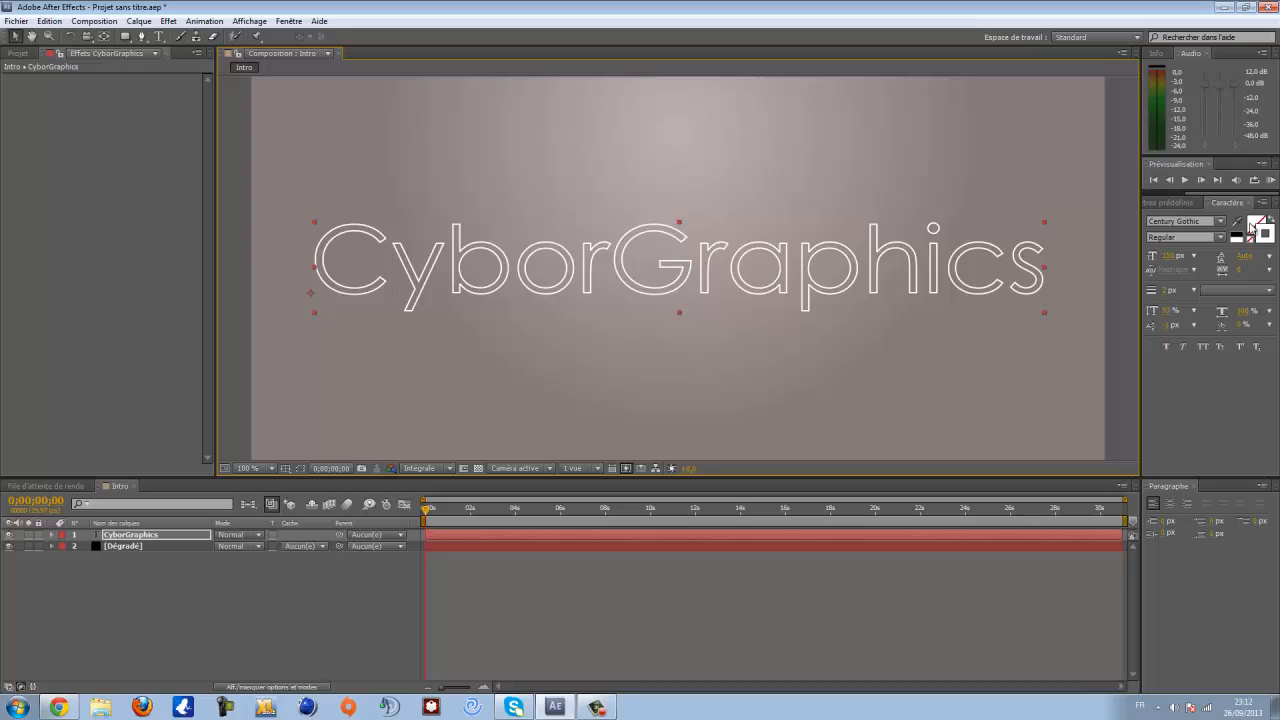
left_click(1259, 229)
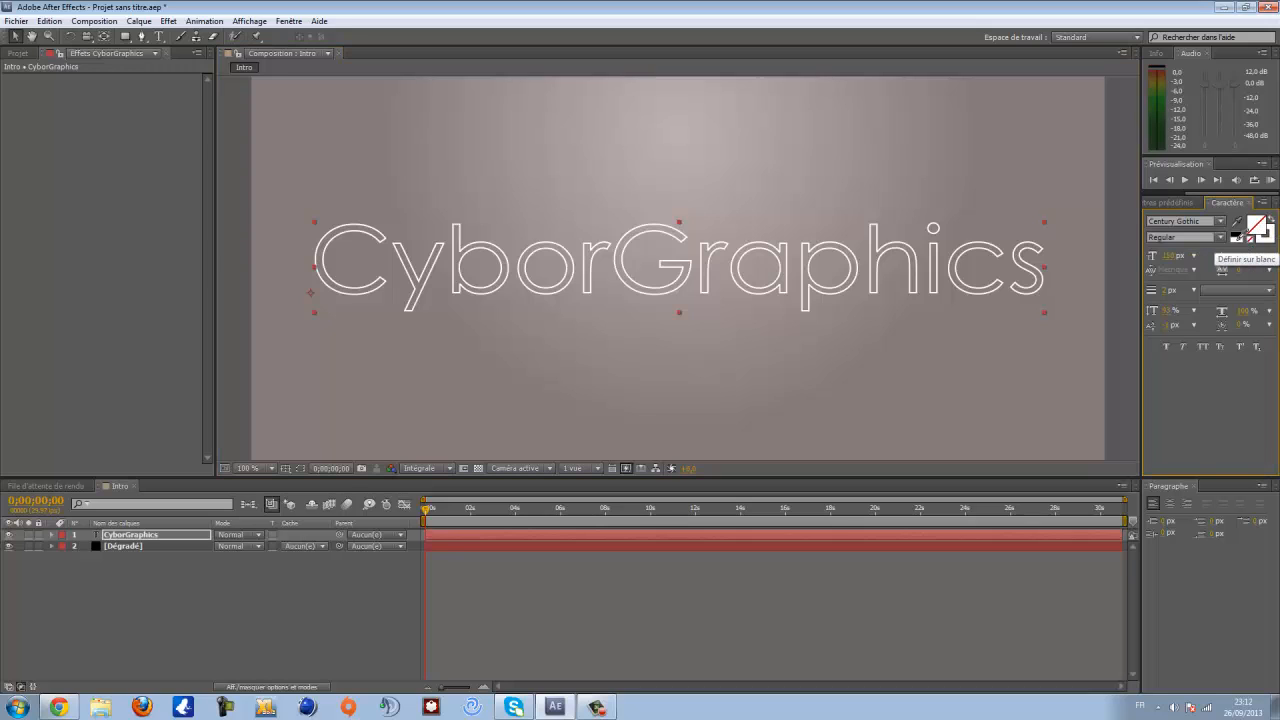
left_click(1241, 238)
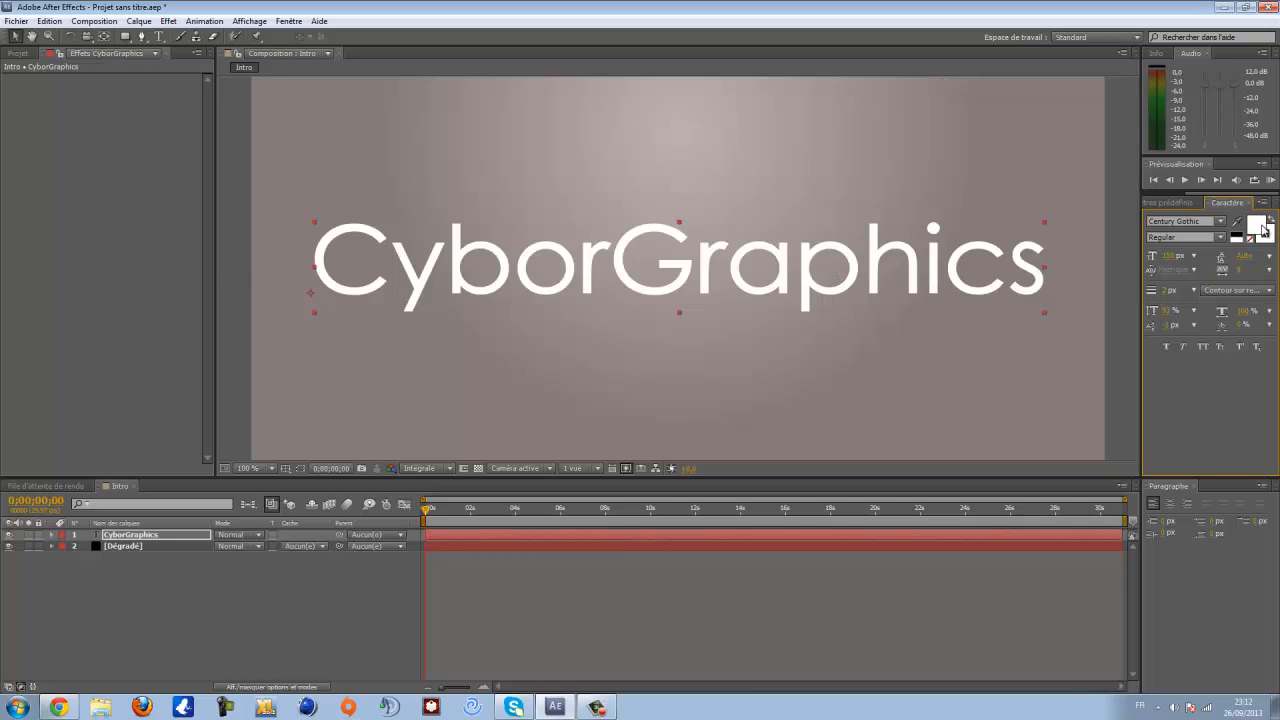
left_click(1258, 226)
left_click(129, 305)
left_click_drag(129, 305, 137, 357)
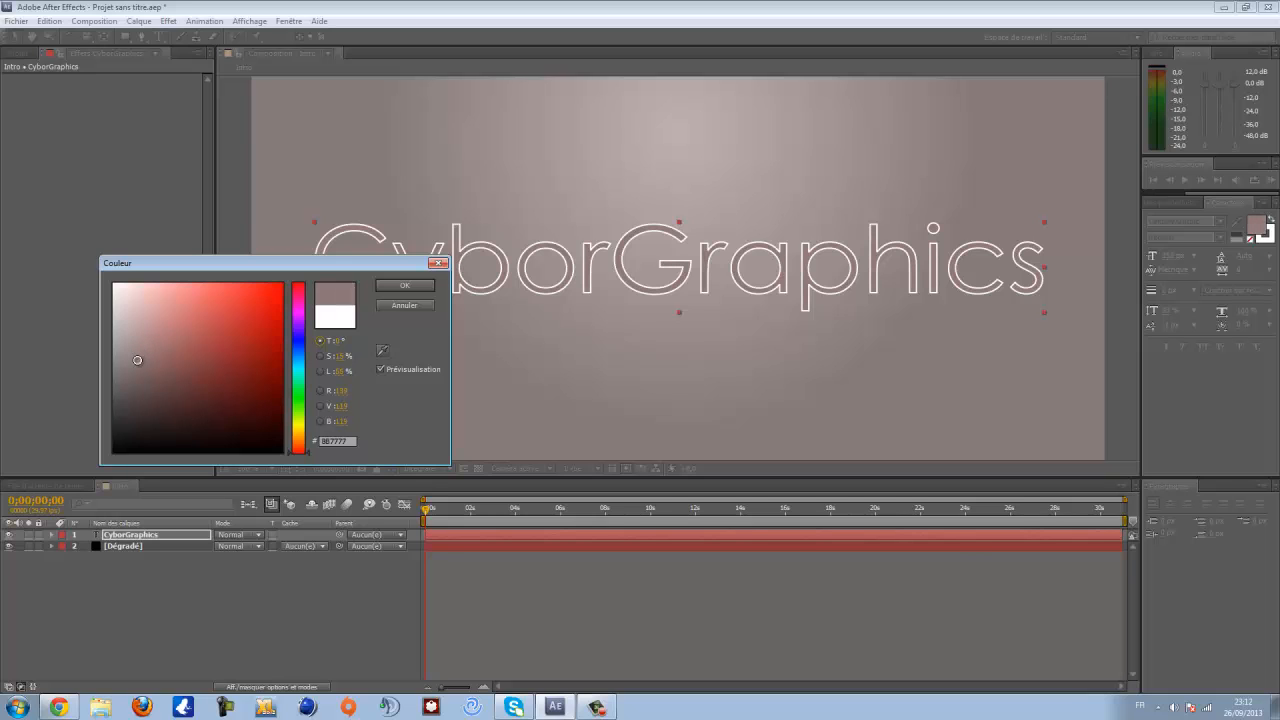
left_click(394, 286)
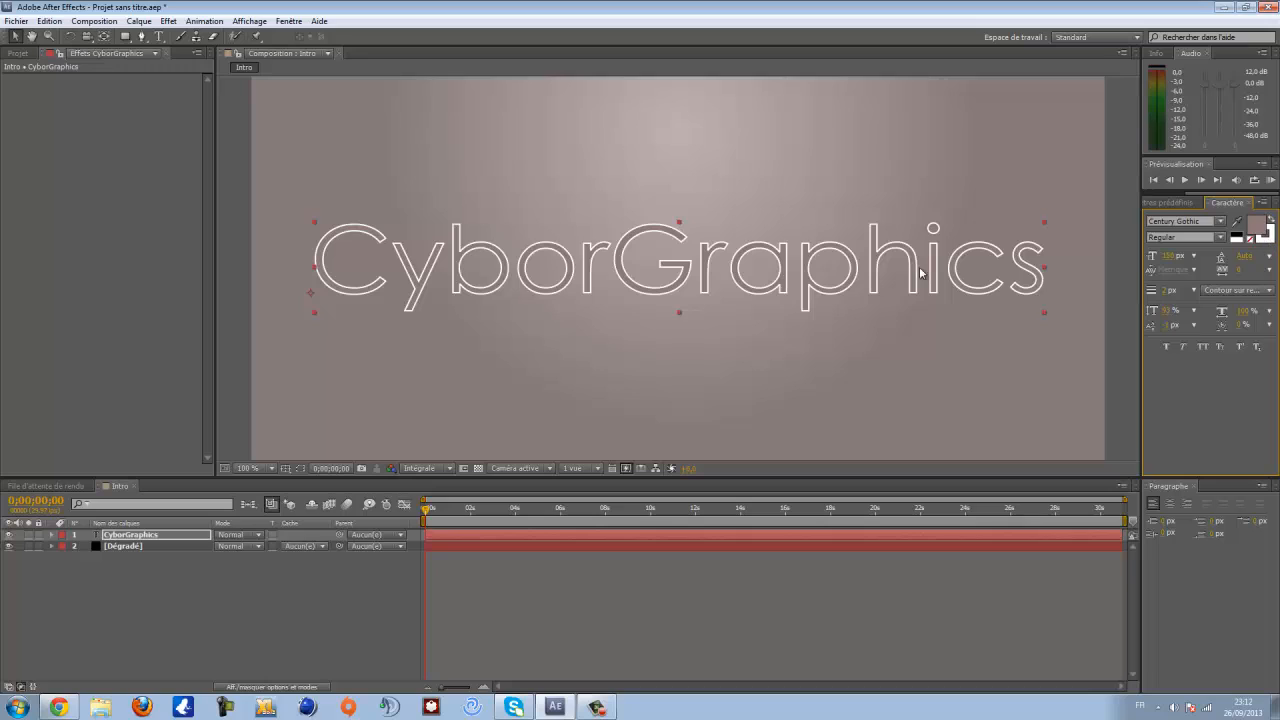
left_click(1270, 240)
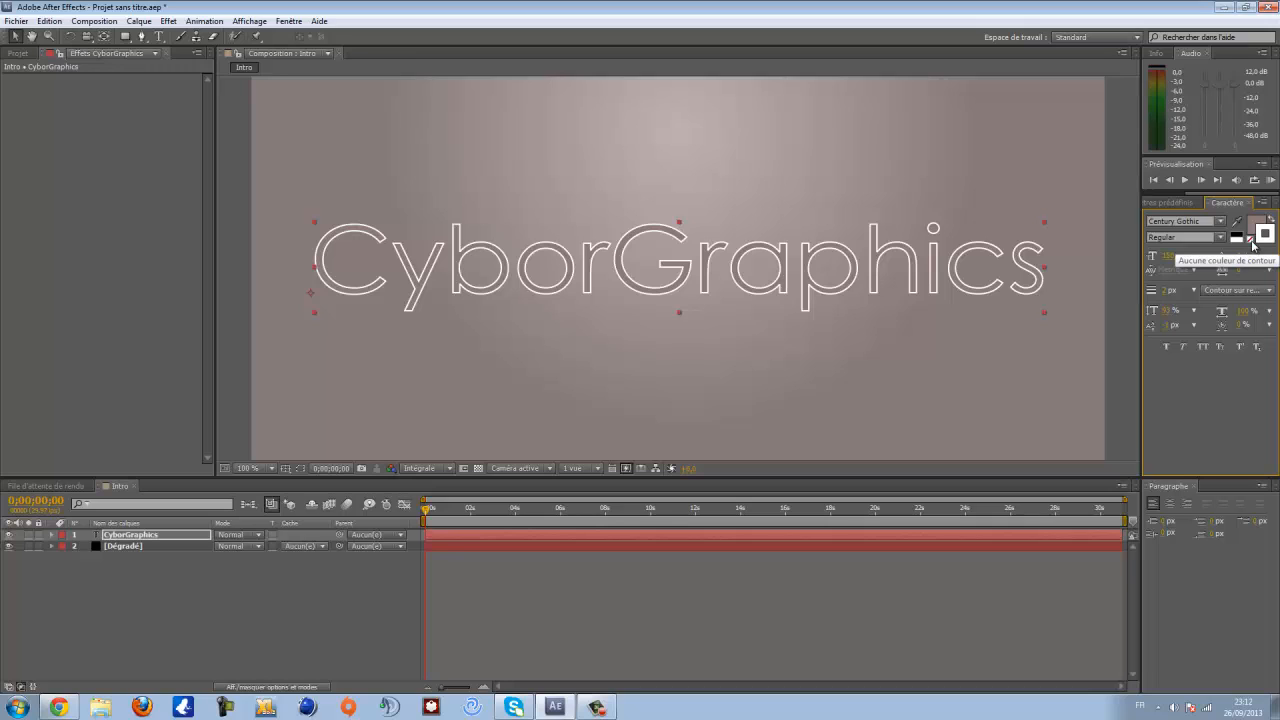
left_click(1251, 241)
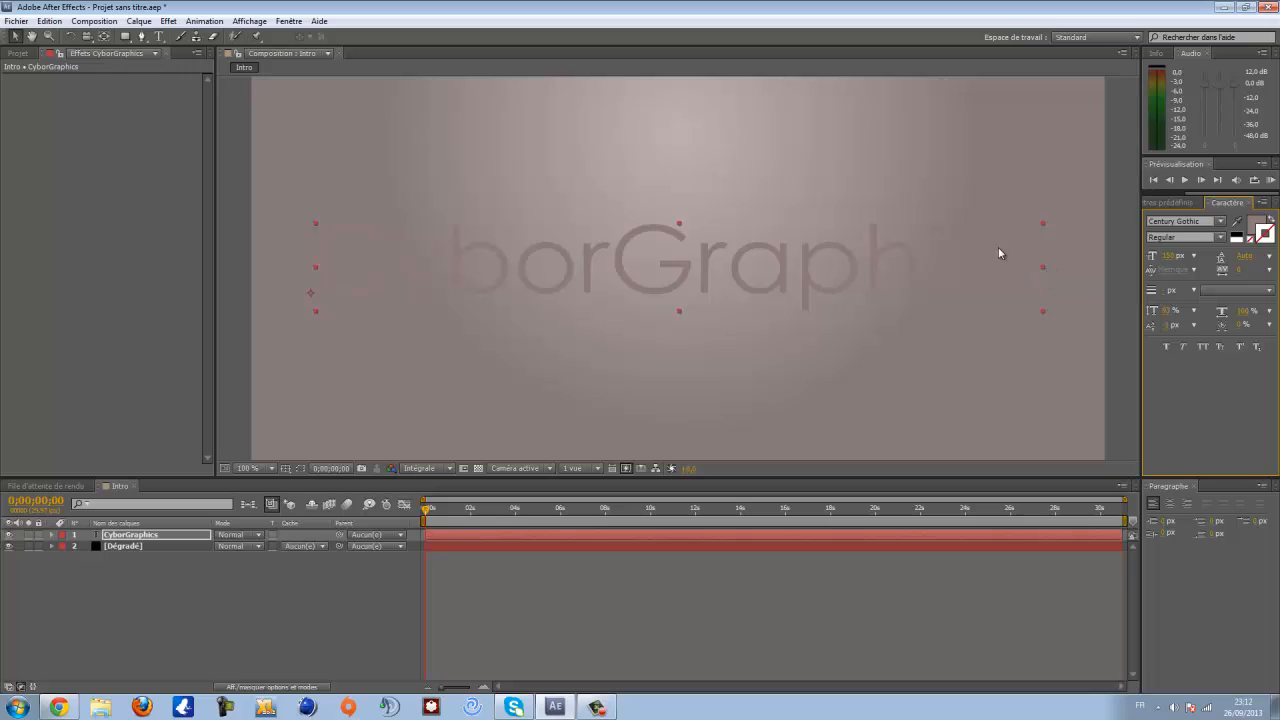
- Darken the text's fill colour to a deeper greyish brown
left_click(1254, 225)
left_click(1256, 226)
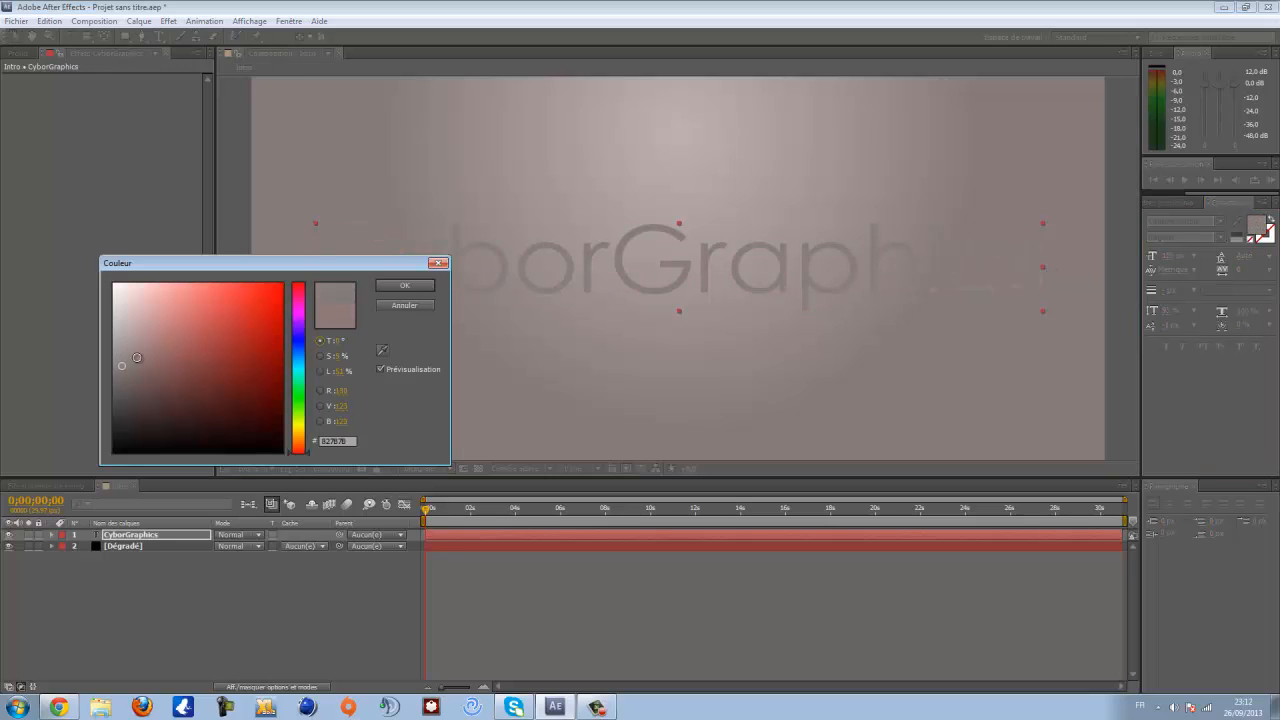
mouse_move(117, 366)
left_mouse_down()
mouse_move(105, 369)
mouse_move(119, 378)
left_mouse_up()
left_click(398, 289)
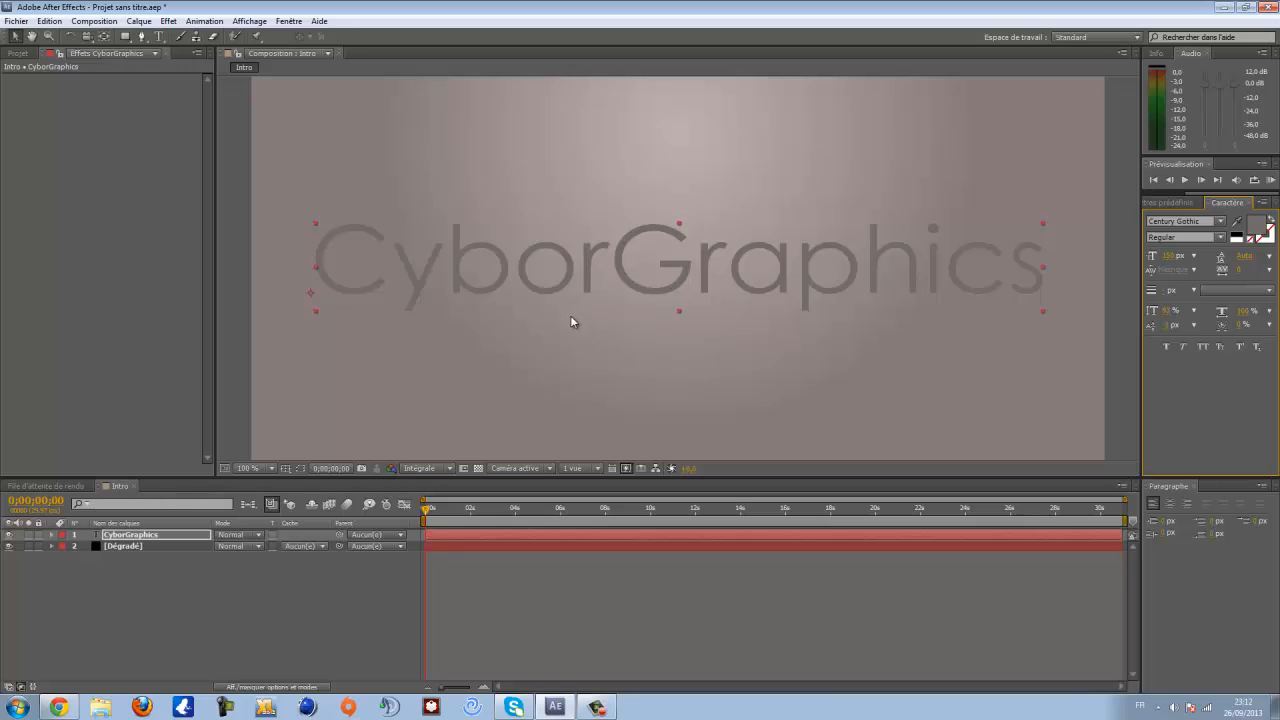
- Duplicate the CyborGraphics text layer and rename the copy Contour
left_click(137, 538)
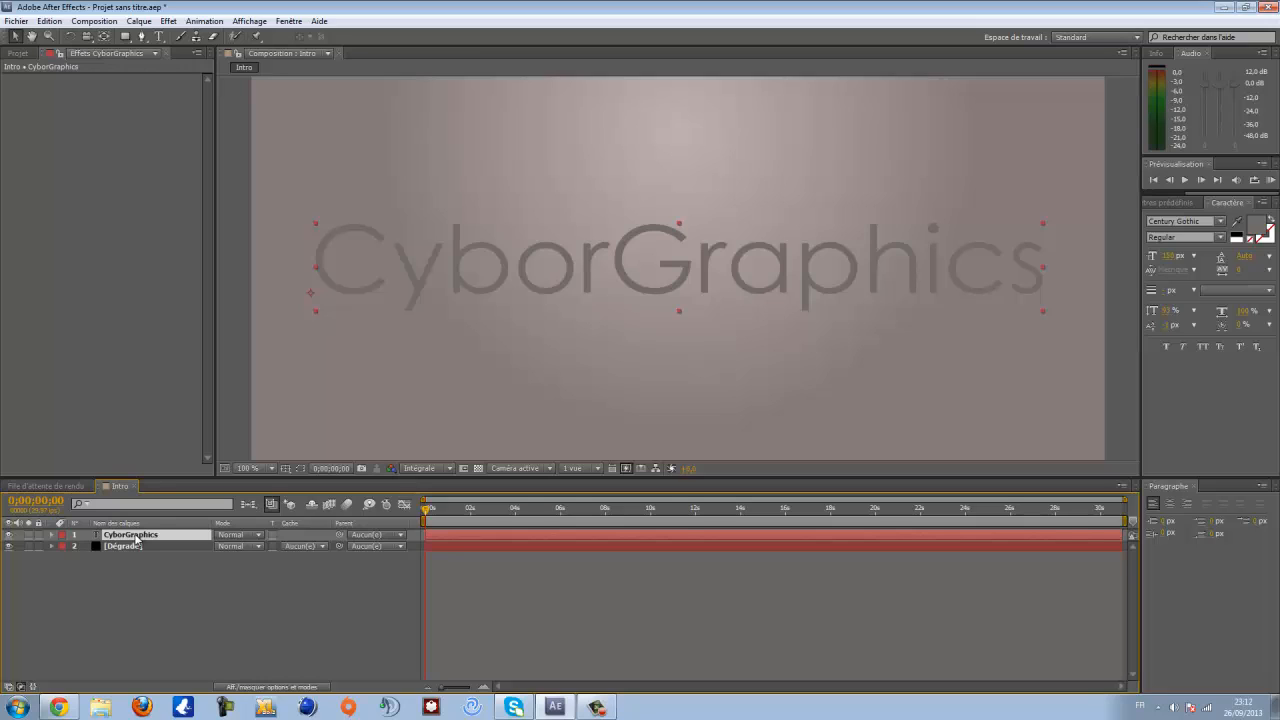
key("ctrl+d")
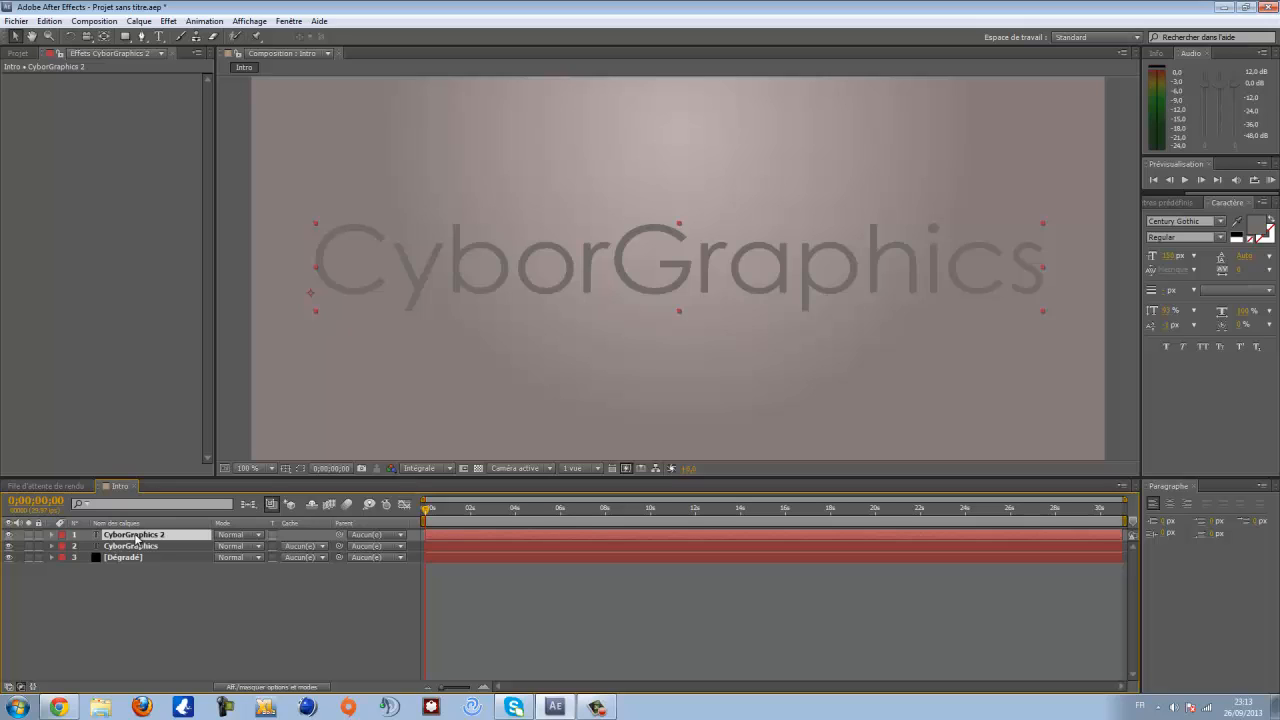
key("Return")
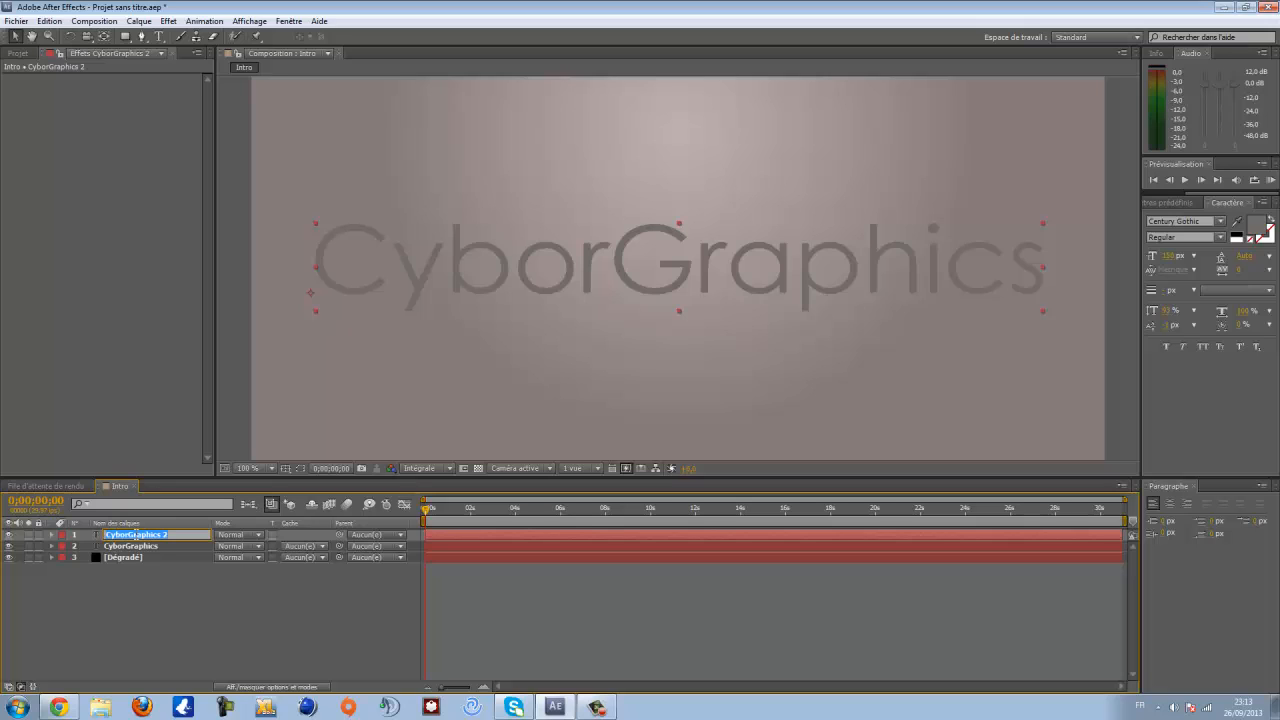
type("Contour")
key("Return")
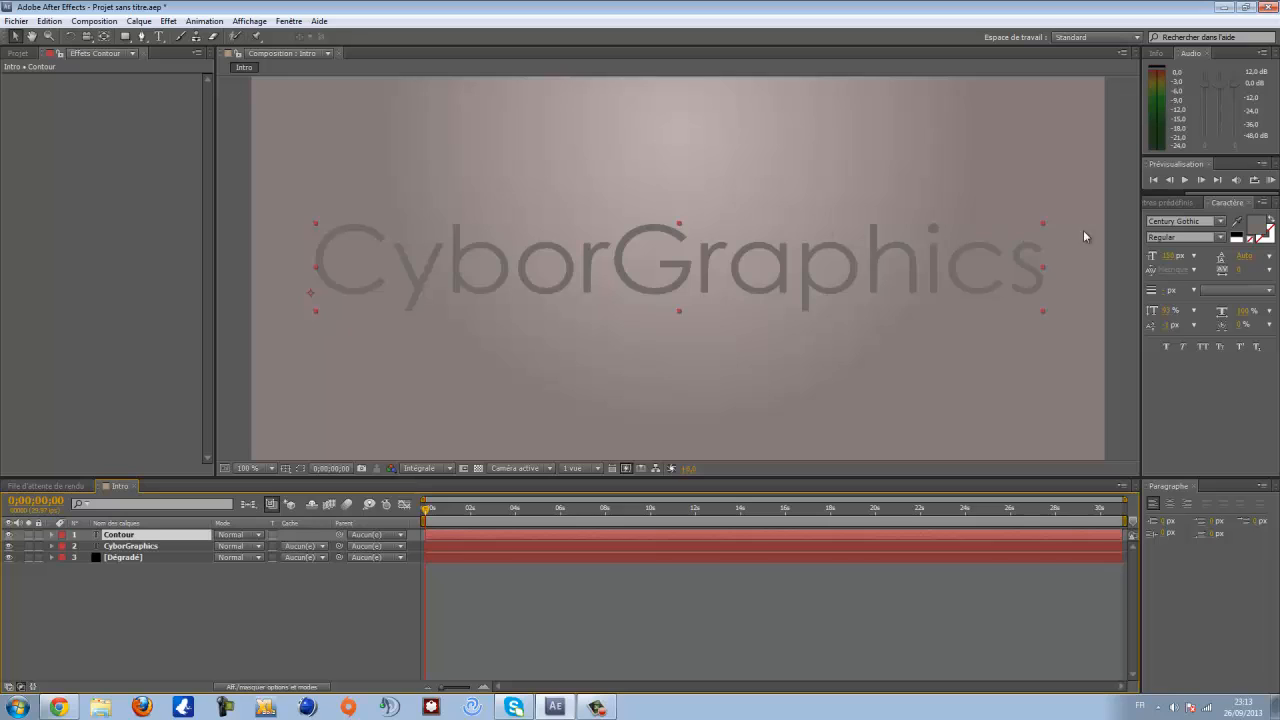
- Give the Contour text a stroke colour with no fill colour, and hide the Contour layer
left_click(1265, 240)
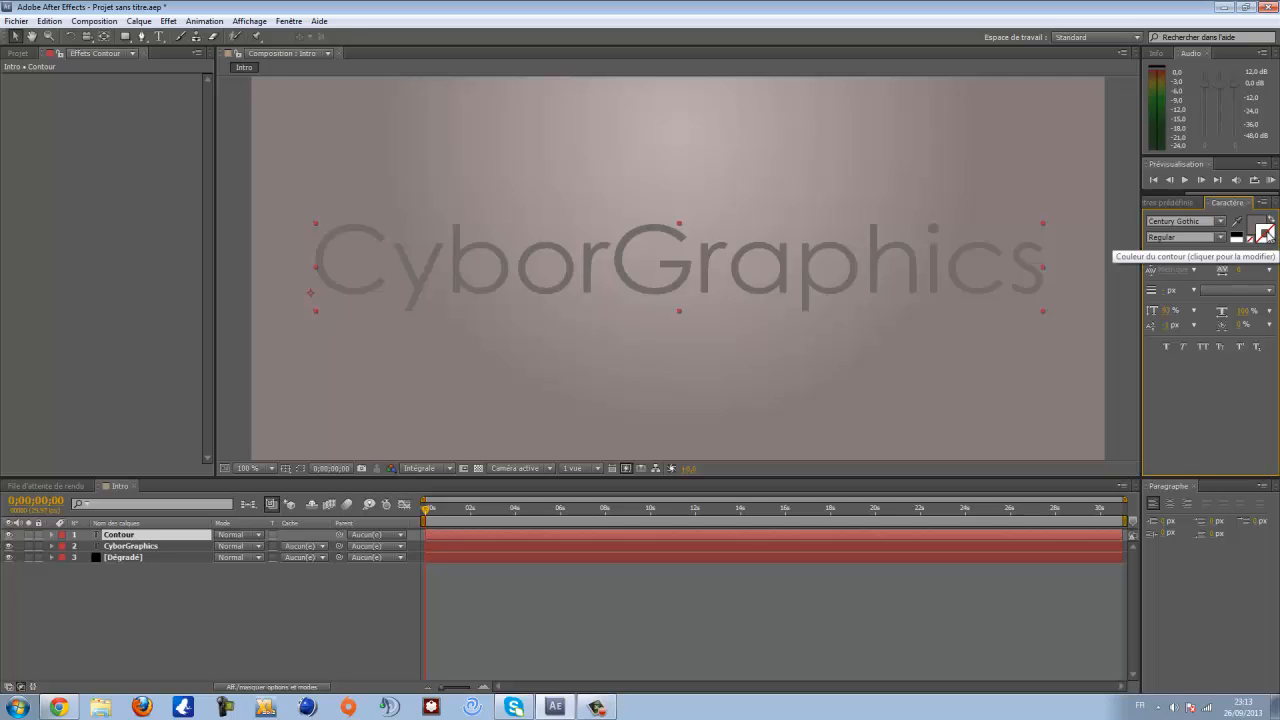
left_click(1241, 238)
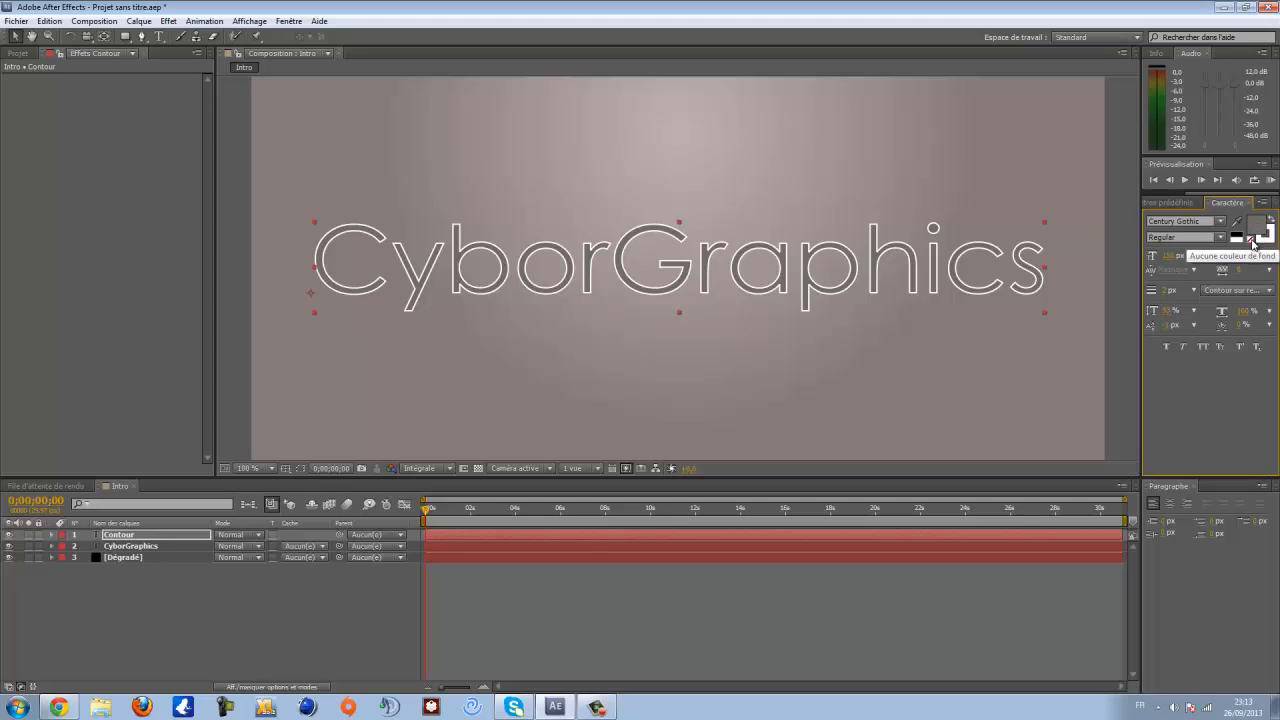
left_click(1252, 242)
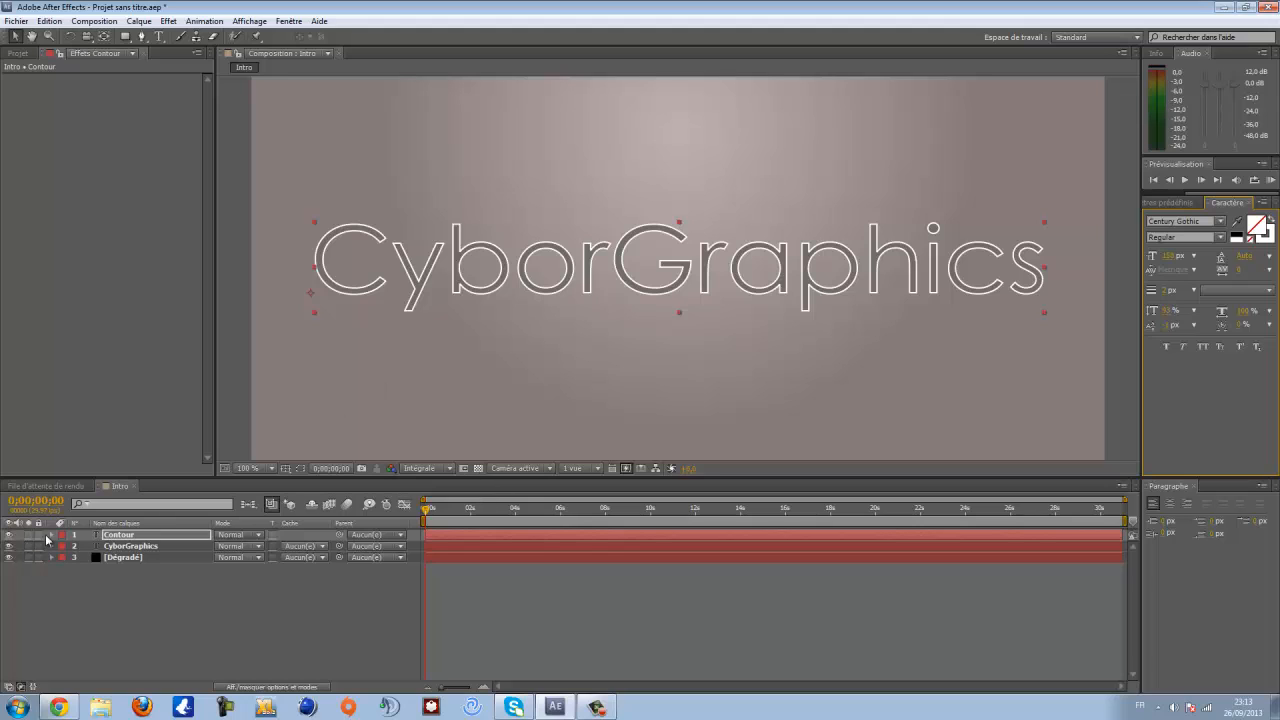
left_click(110, 537)
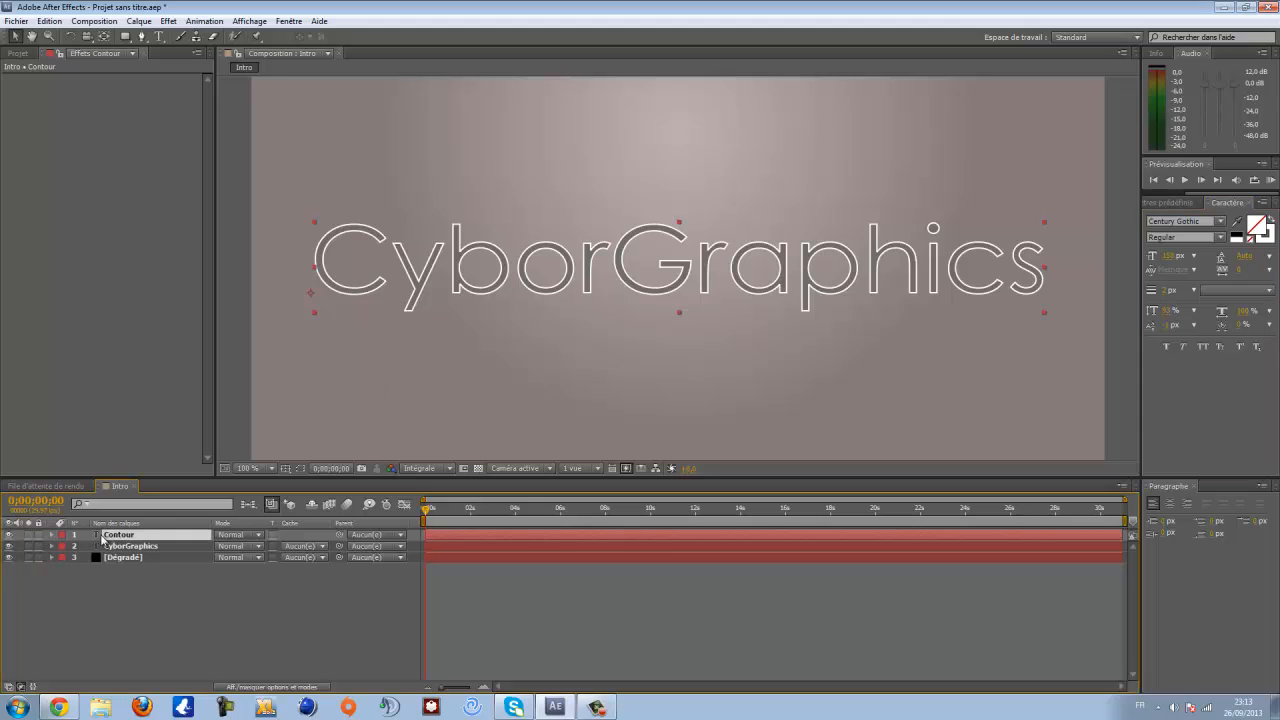
left_click(9, 537)
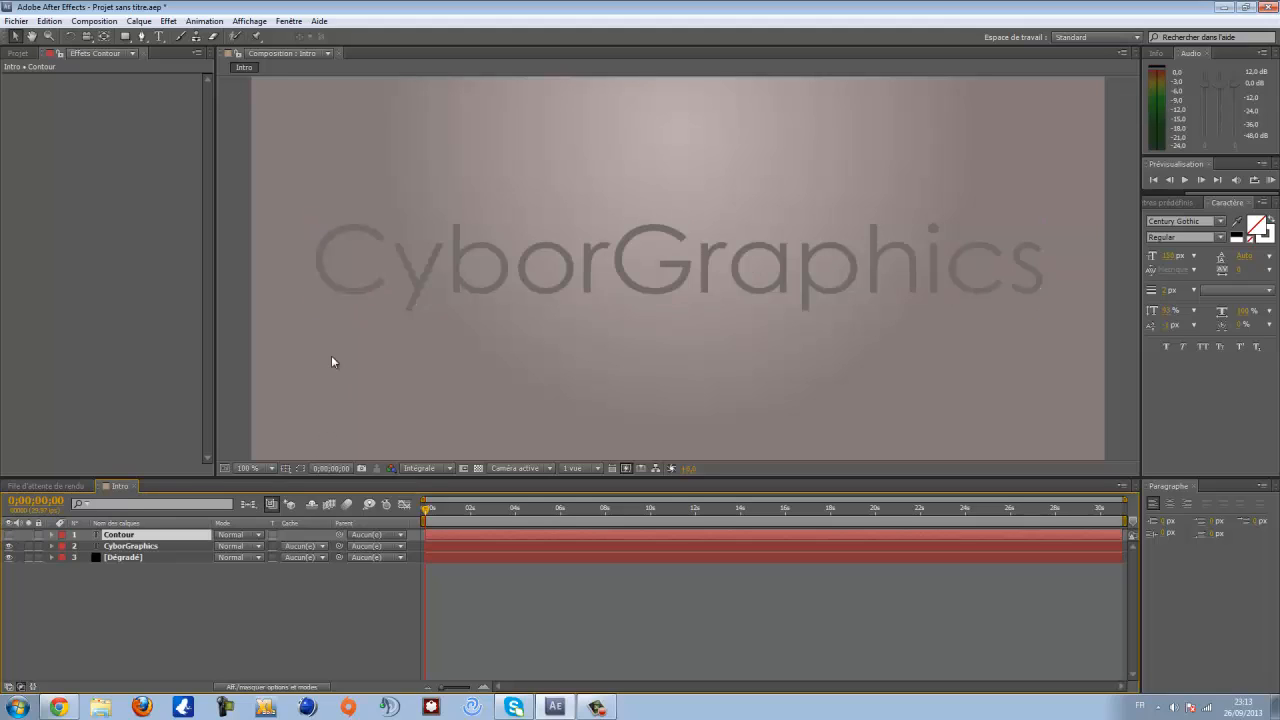
- Select the CyborGraphics layer and apply the Trait generation effect to it
key("period")
scroll(346, 282, "down", 1)
left_click_drag(346, 280, 593, 294)
scroll(420, 277, "up", 1)
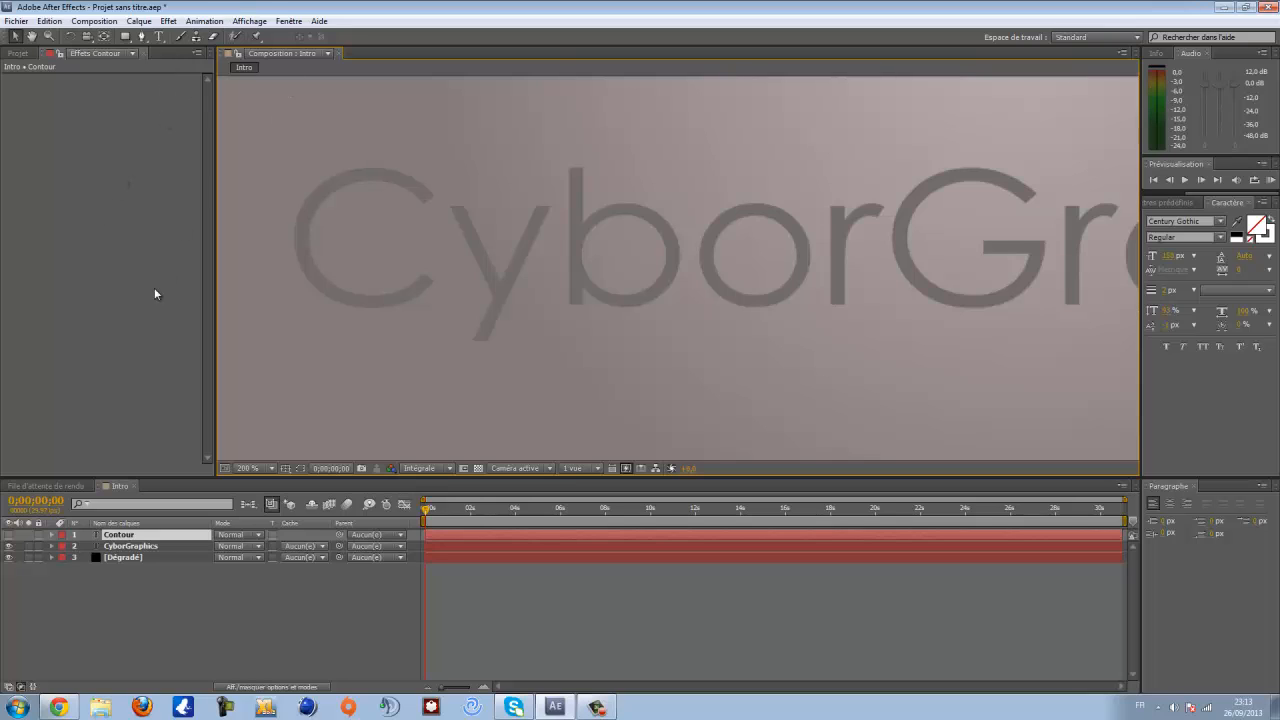
left_click(186, 593)
left_click(130, 546)
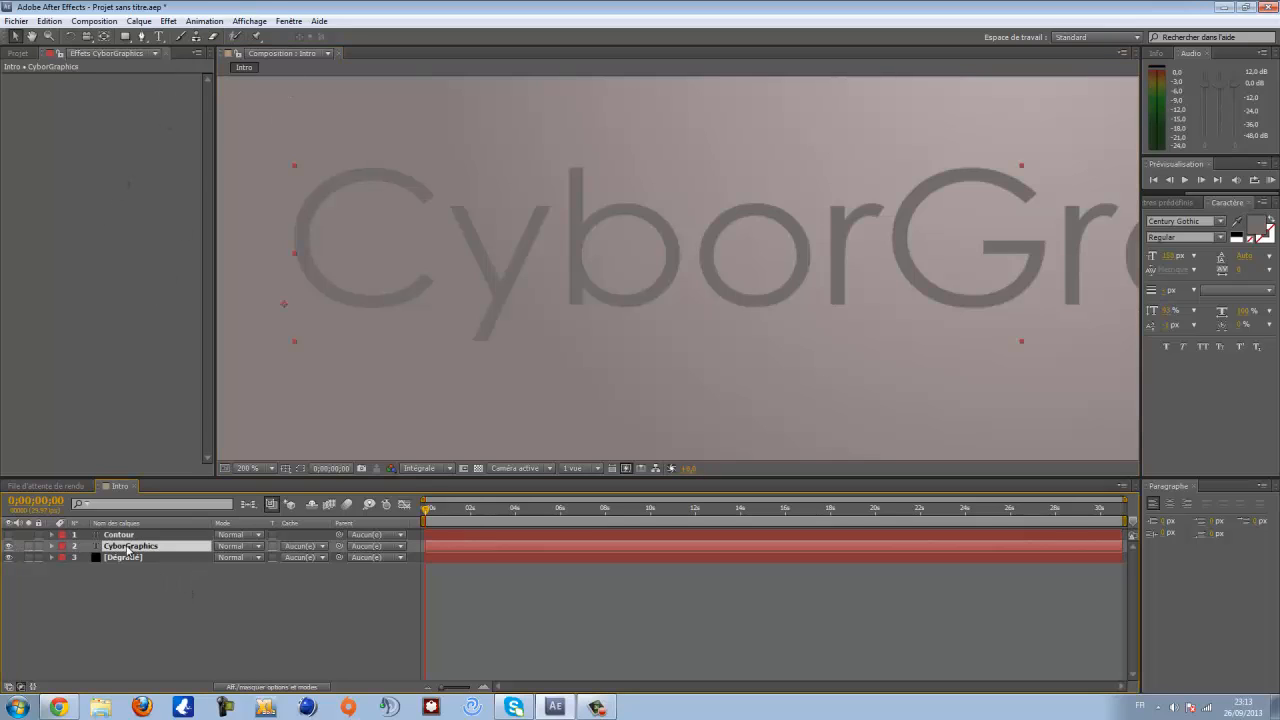
key("comma")
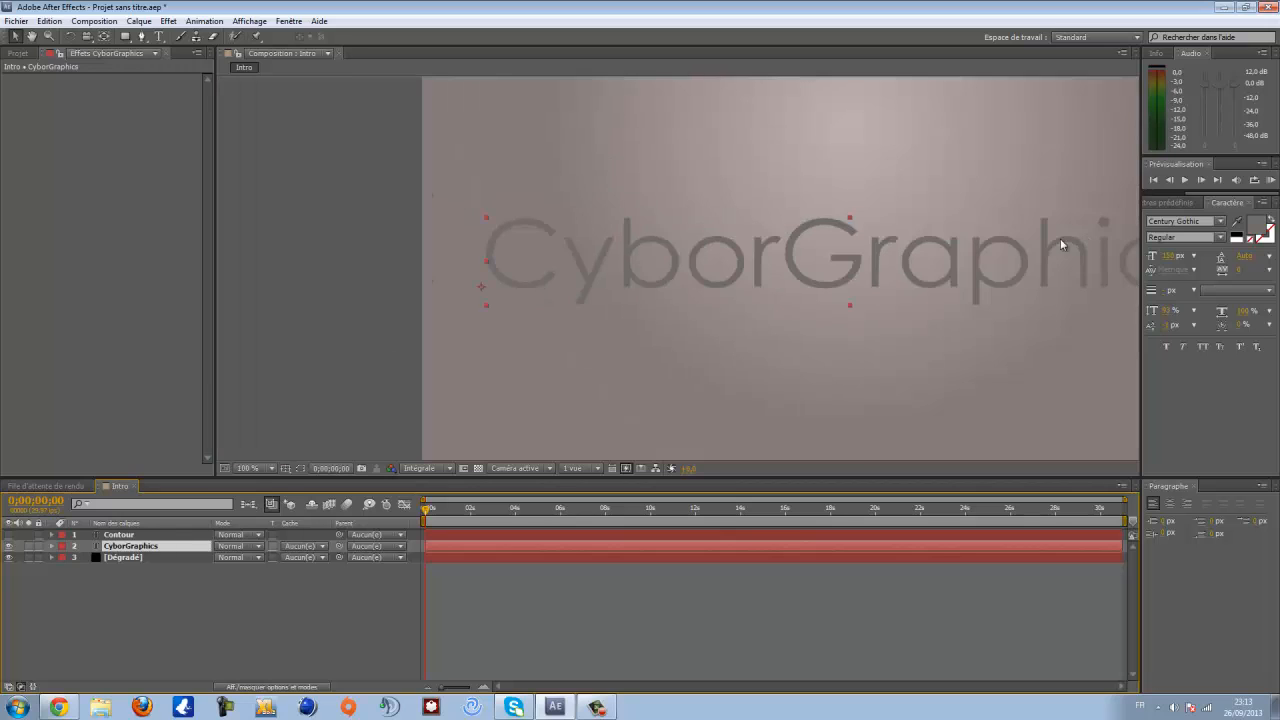
left_click(137, 546)
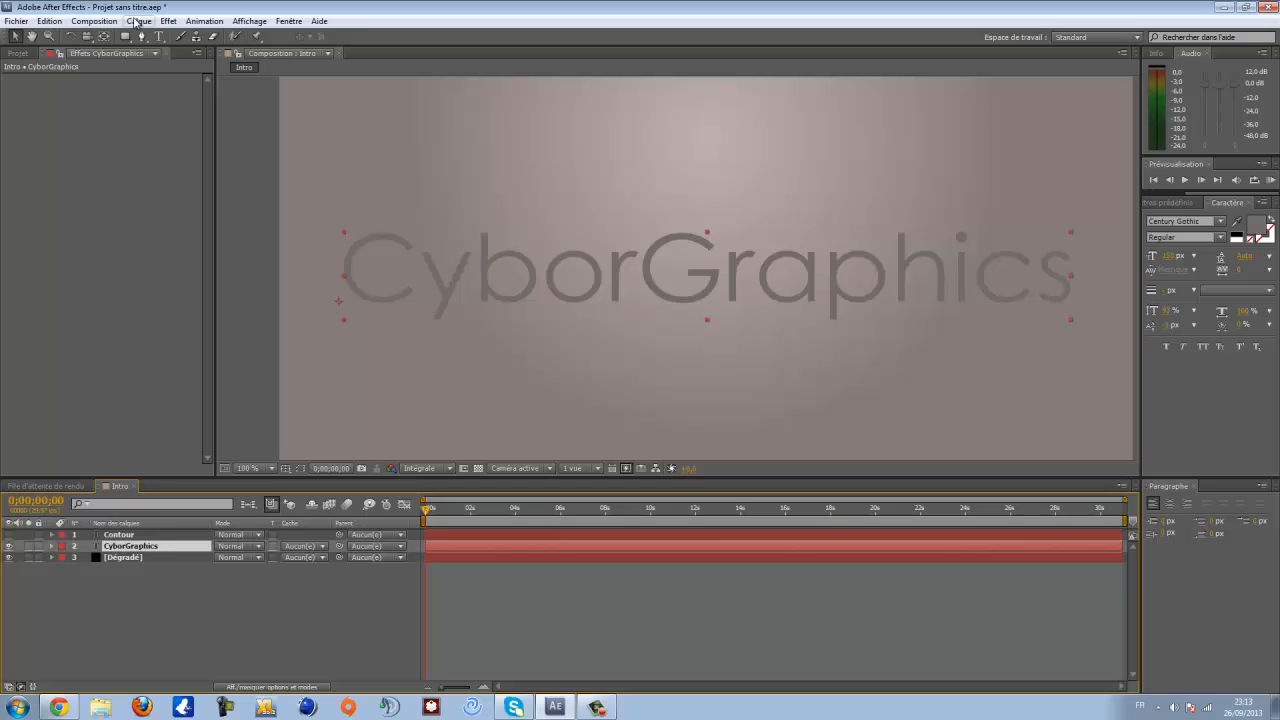
left_click(168, 22)
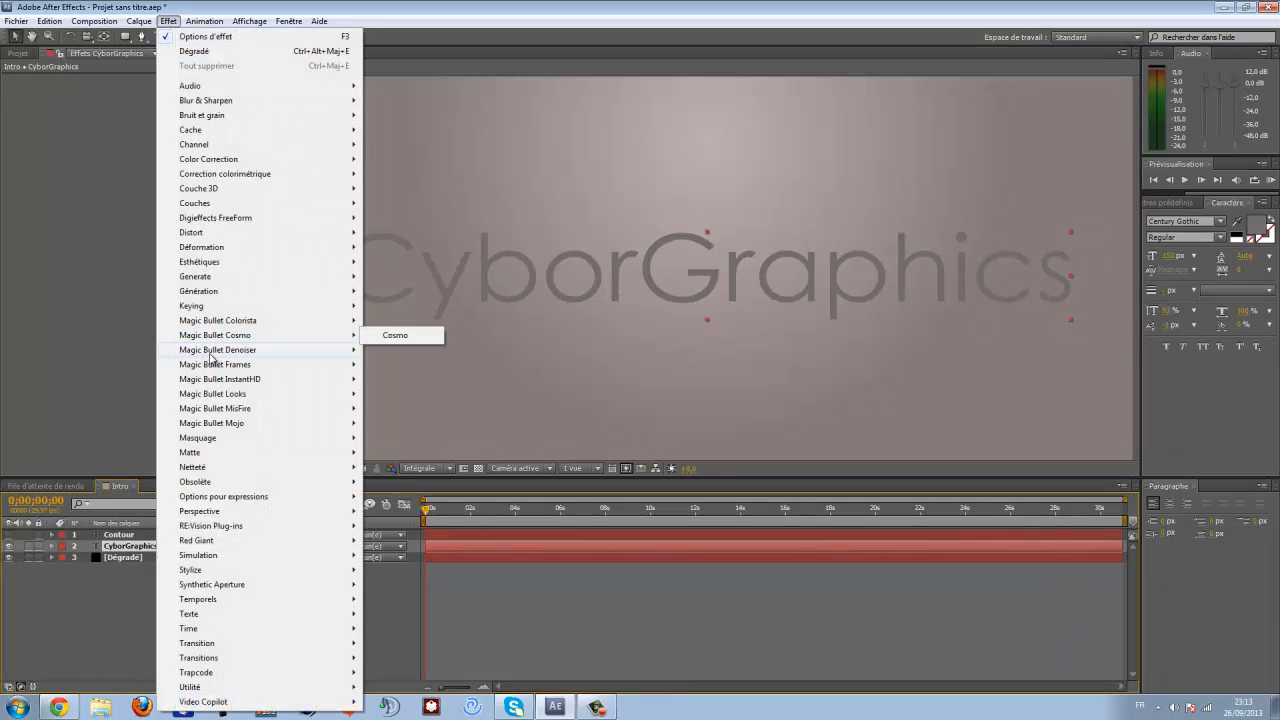
mouse_move(222, 295)
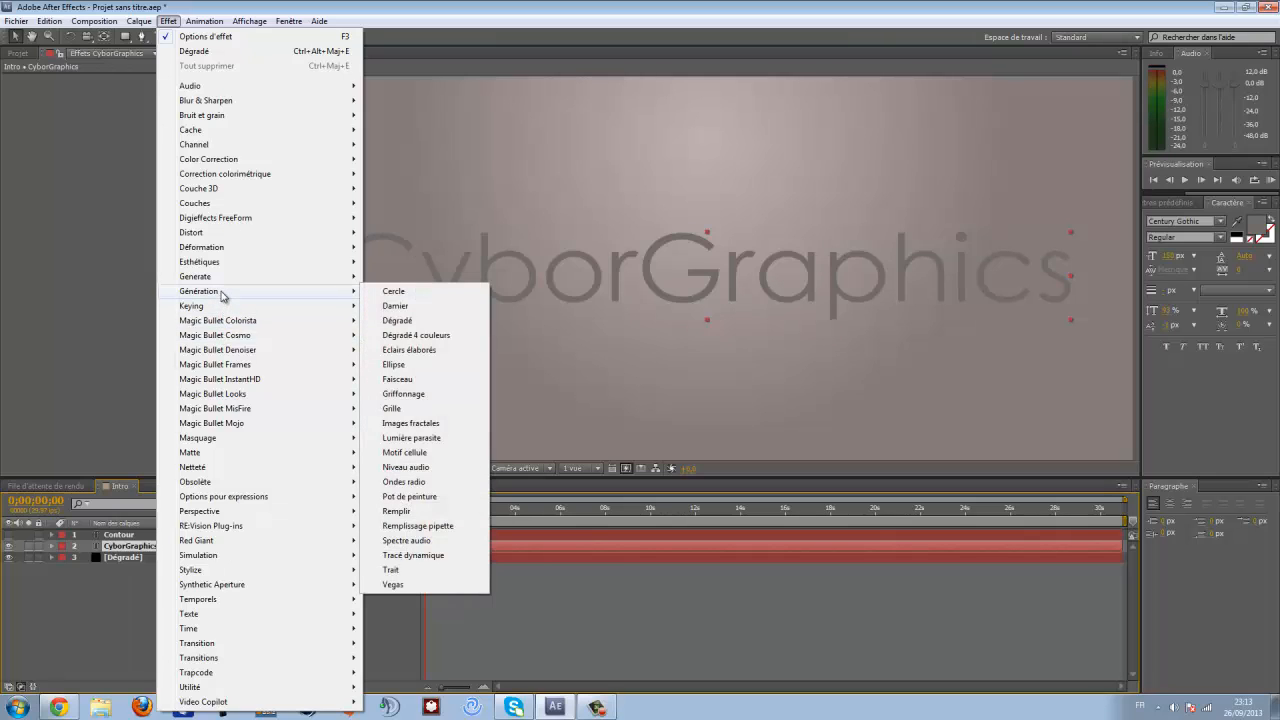
left_click(402, 570)
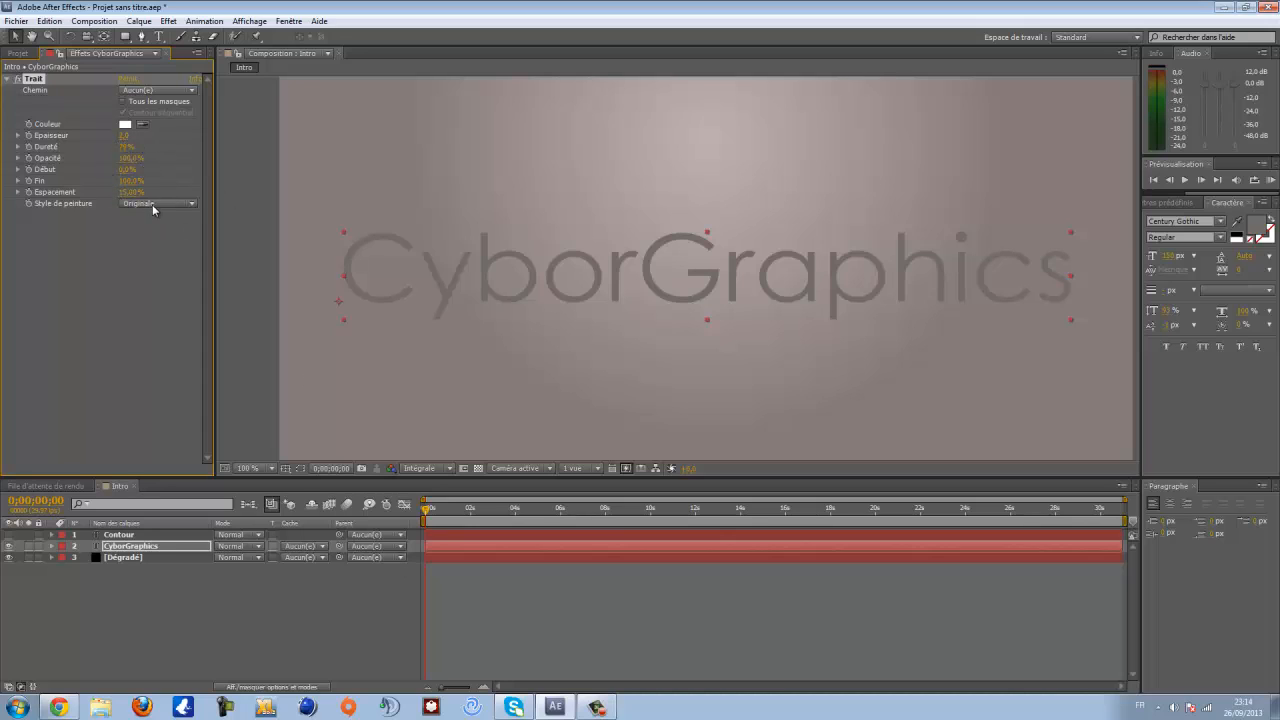
- Switch to the Pen tool and start a mask path on the CyborGraphics layer following the C
scroll(366, 294, "up", 2)
scroll(376, 278, "down", 2)
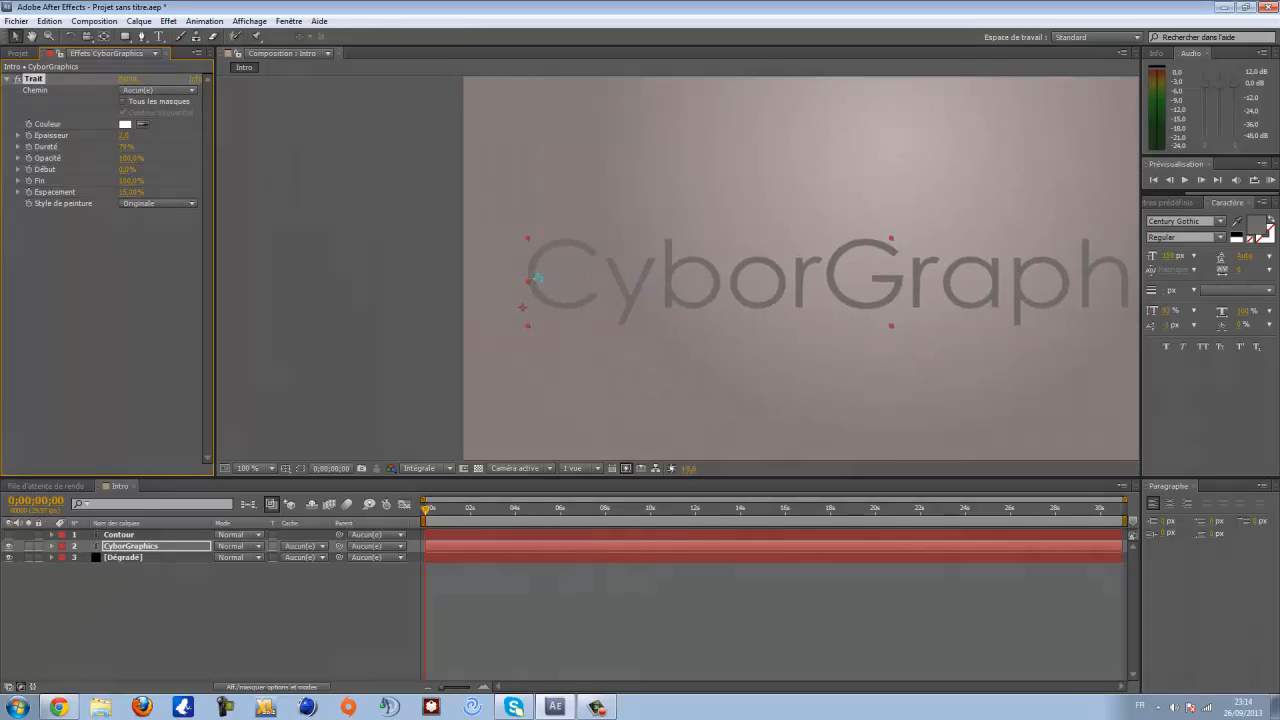
scroll(602, 280, "up", 2)
scroll(489, 290, "up", 2)
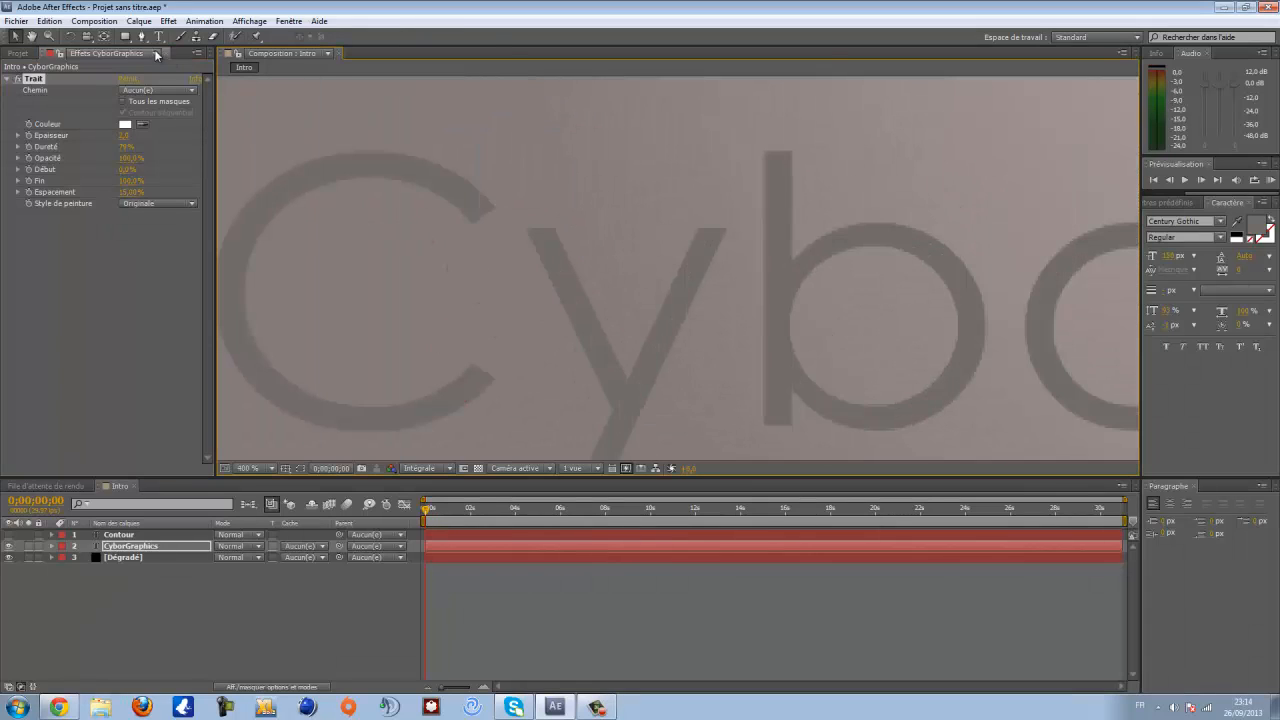
left_click(158, 550)
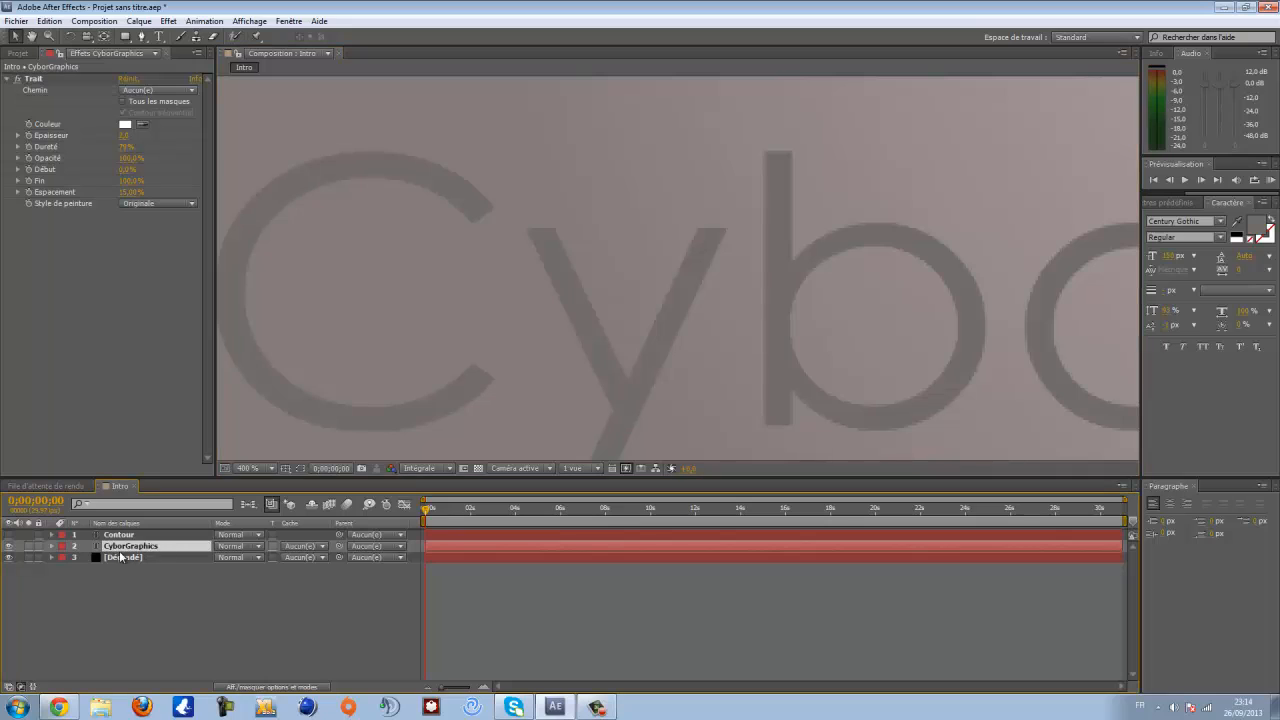
left_click(142, 37)
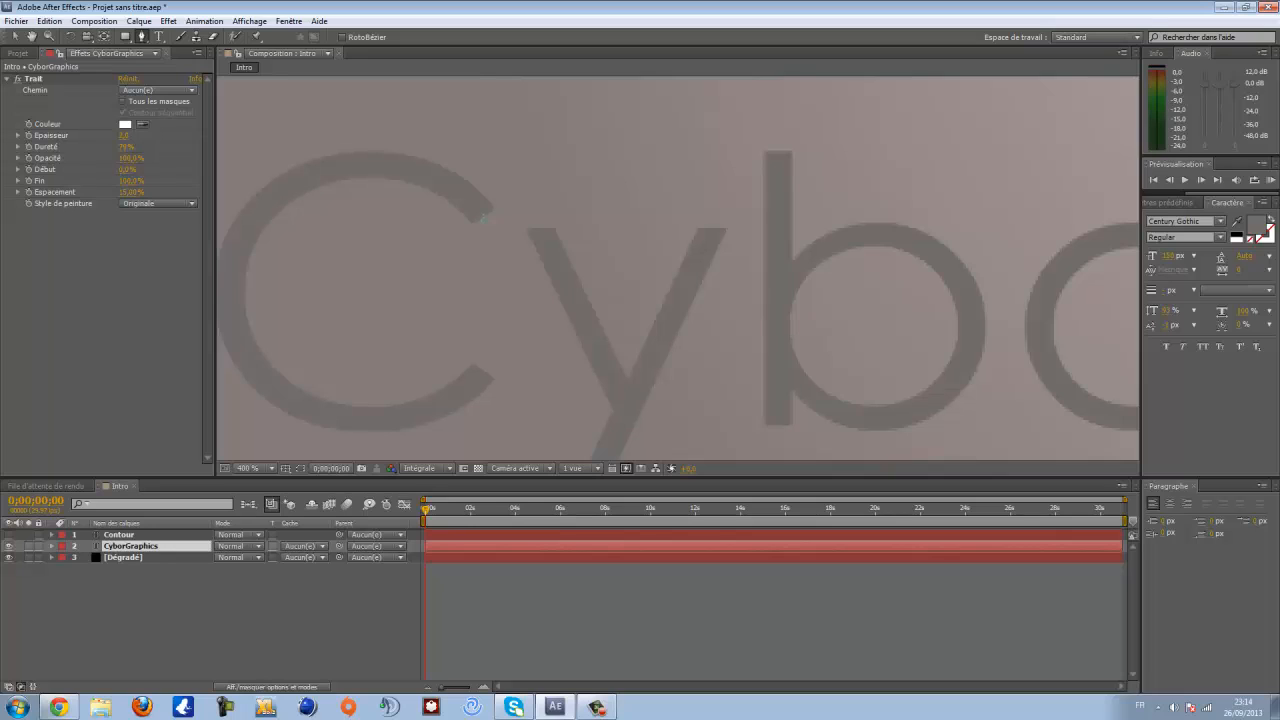
left_click(483, 214)
left_click_drag(426, 176, 410, 172)
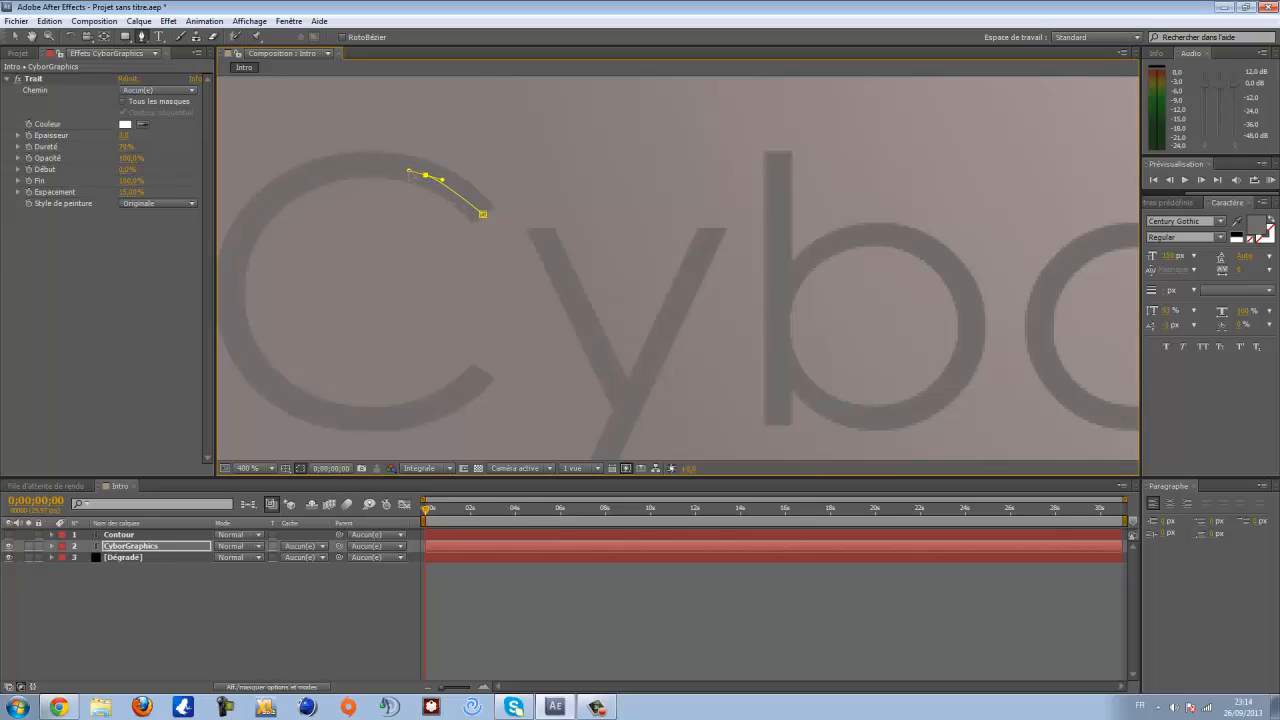
left_click_drag(330, 169, 298, 180)
left_click_drag(245, 221, 387, 222)
left_click_drag(471, 232, 333, 311)
key("ctrl+z")
key("ctrl+z")
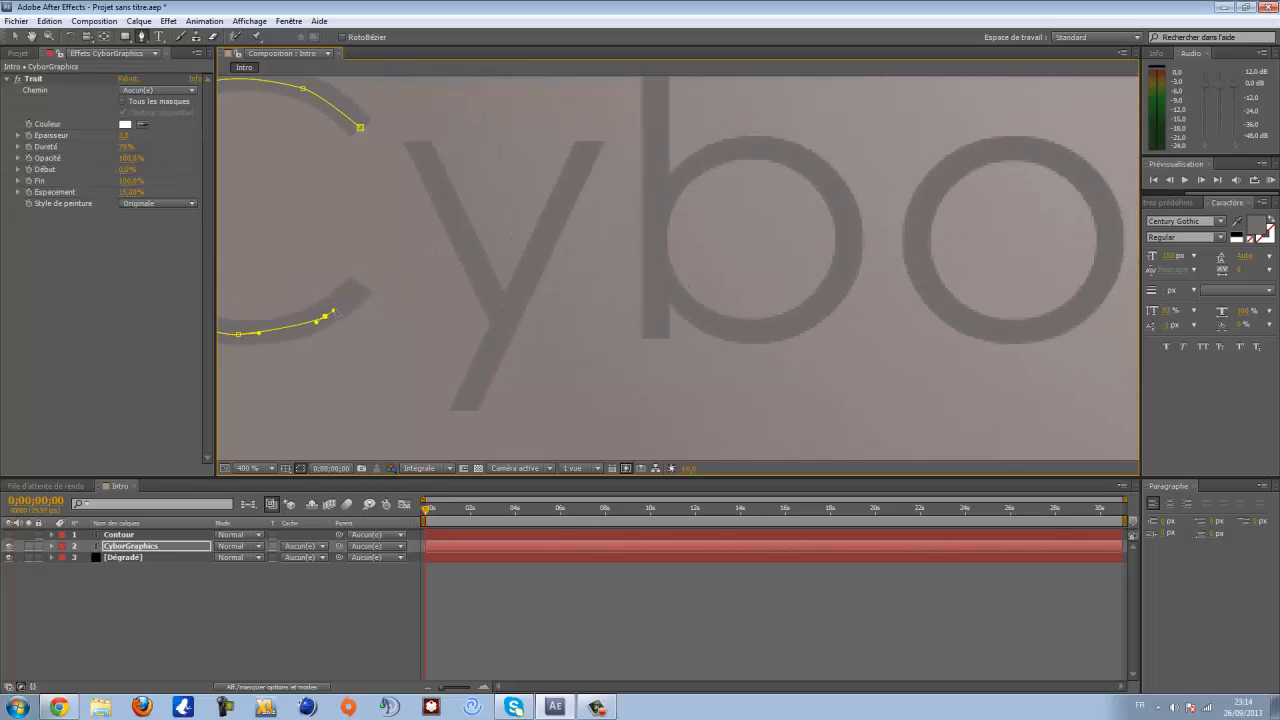
- Continue the mask path down through the y and up the stem of the b
left_click(359, 286)
left_click(418, 143)
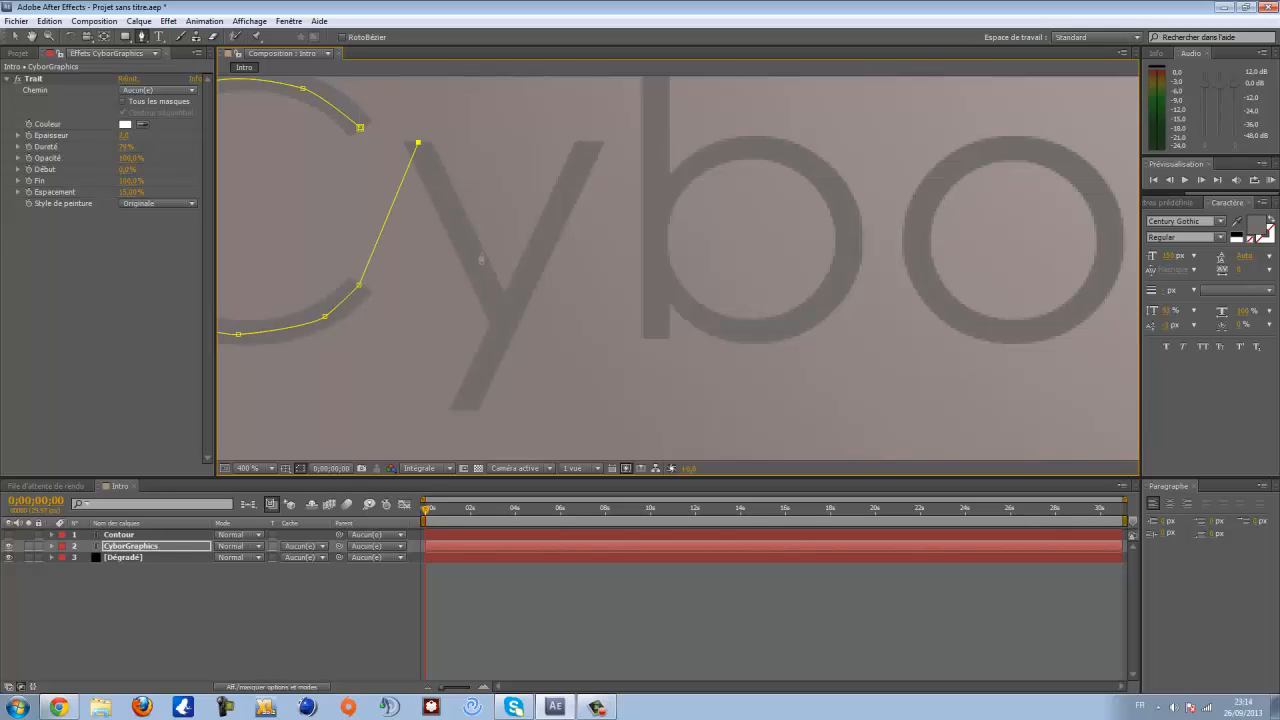
left_click(505, 315)
left_click(464, 410)
left_click(589, 143)
left_click_drag(654, 90, 477, 265)
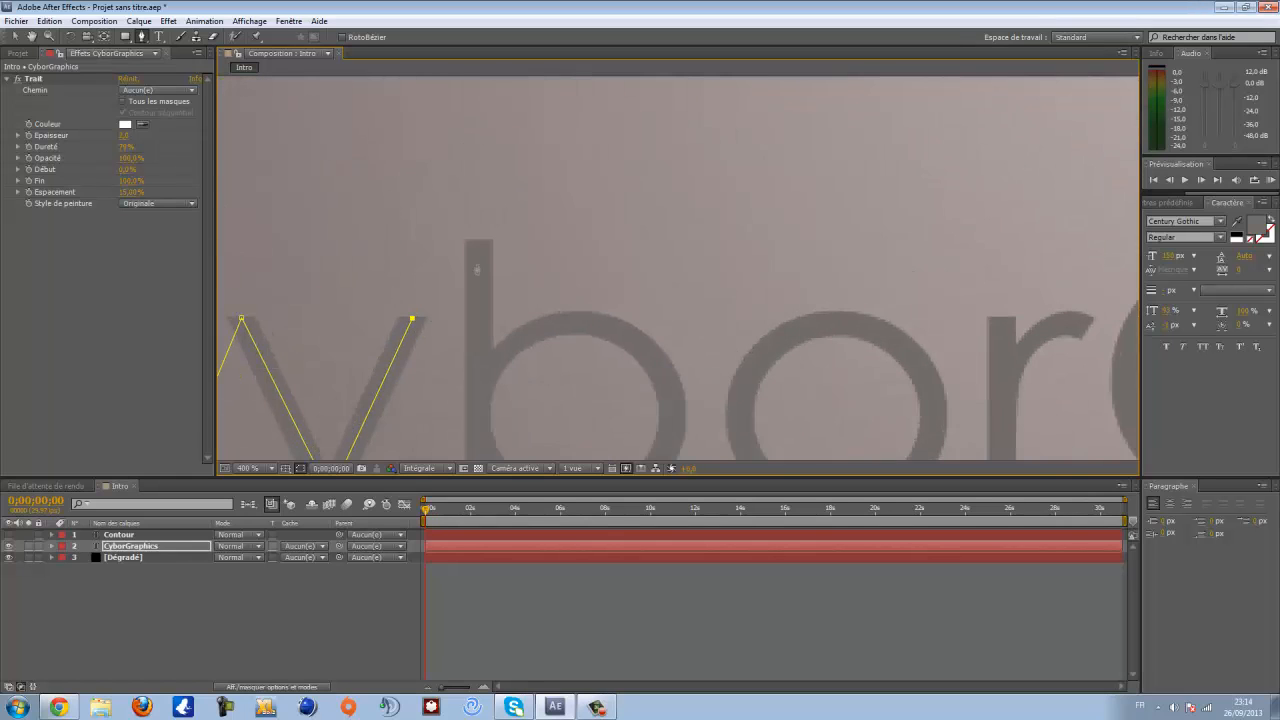
scroll(486, 332, "down", 4)
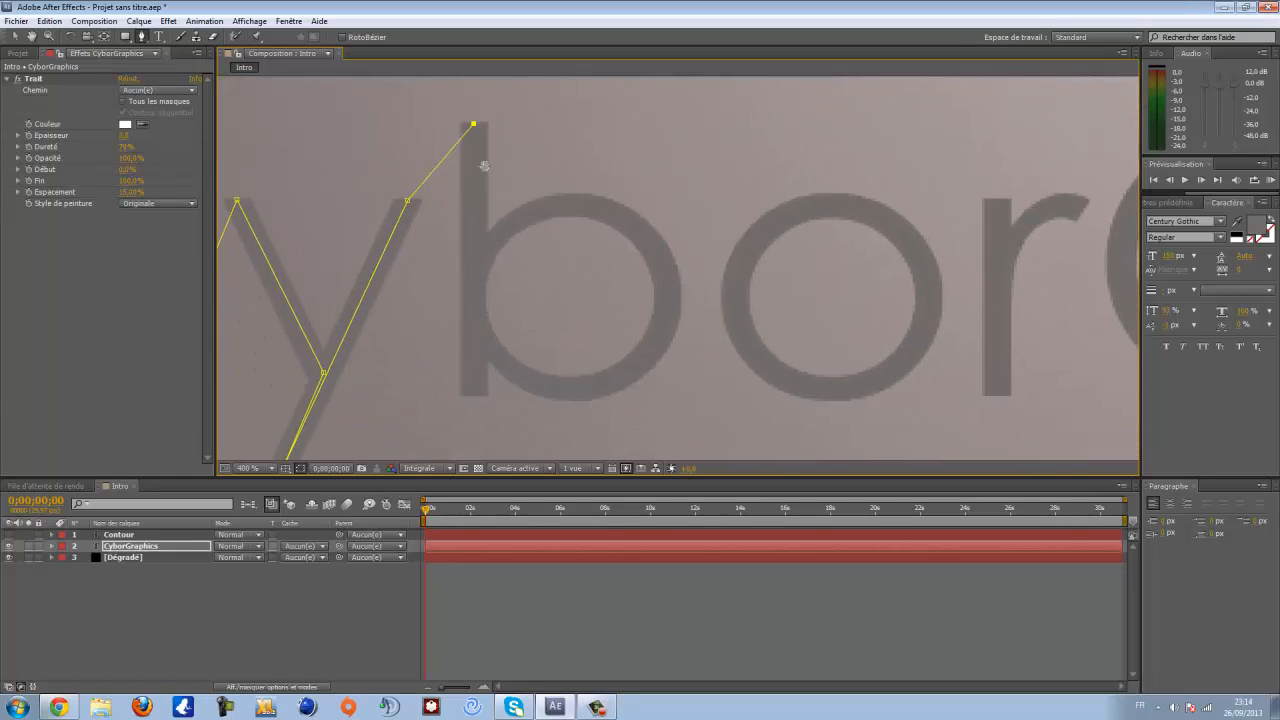
left_click(478, 353)
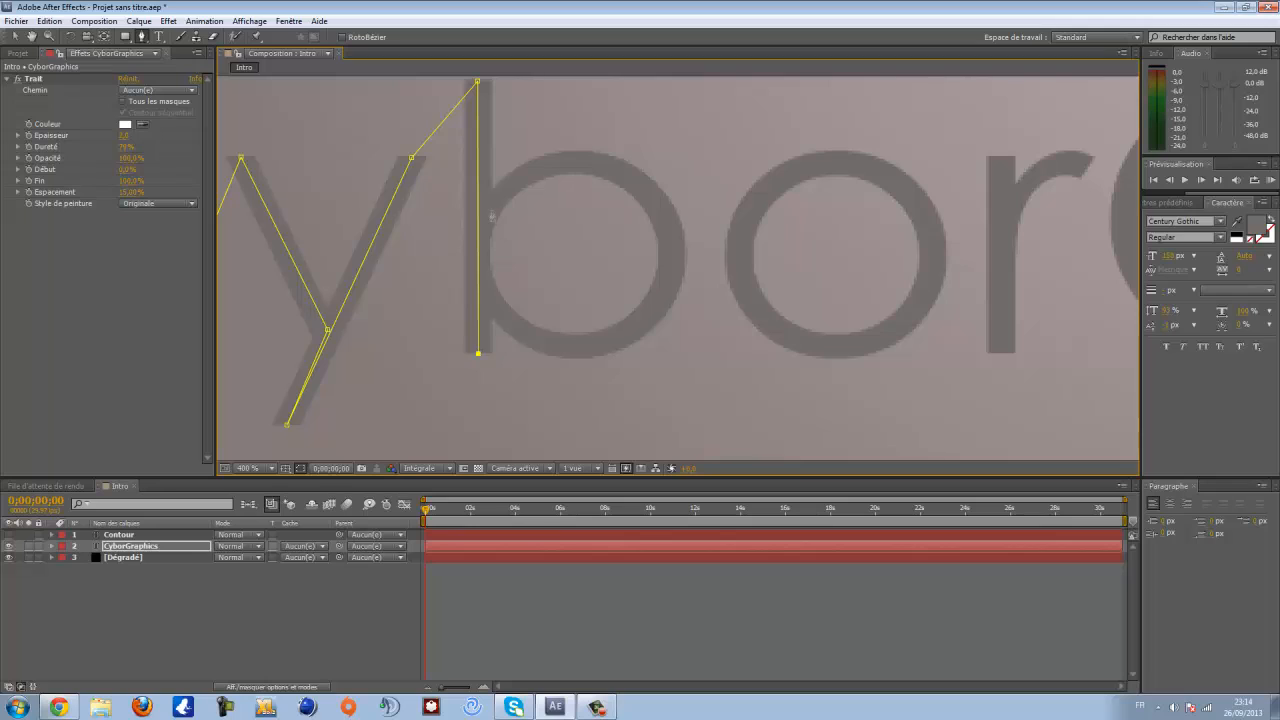
left_click(485, 213)
left_click_drag(545, 169, 471, 249)
key("ctrl+z")
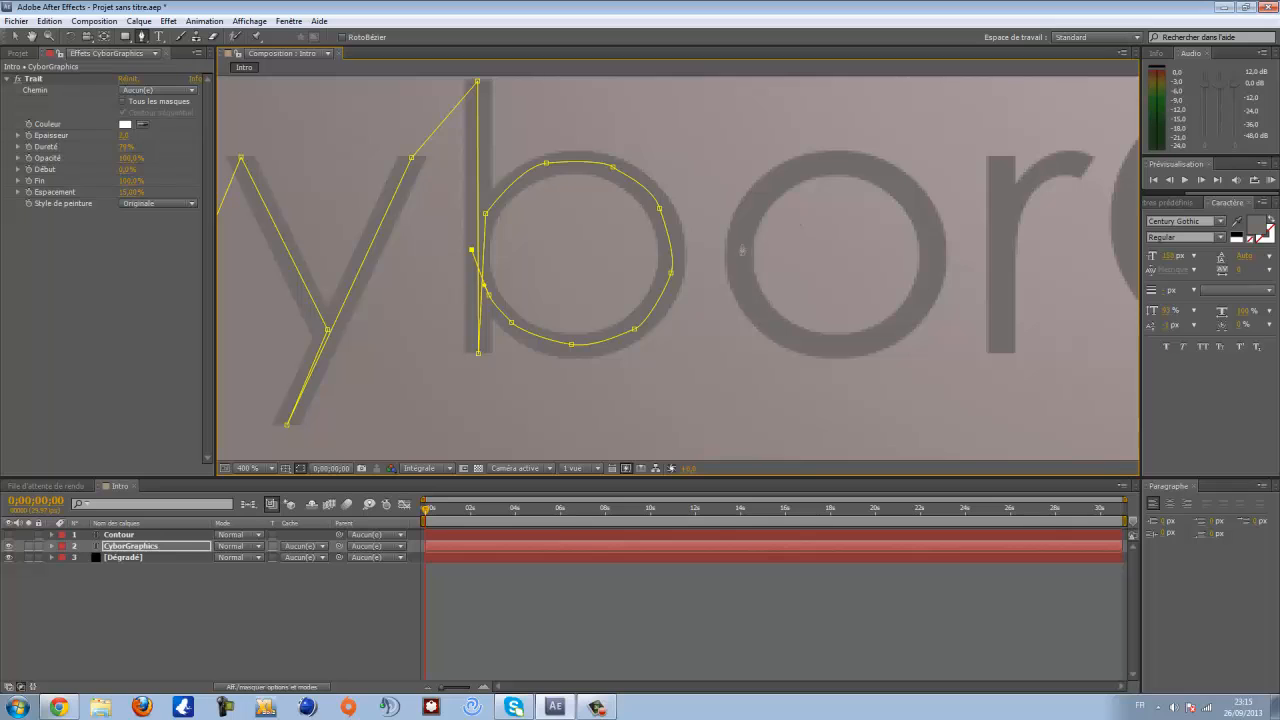
- Extend the mask path around the b's bowl and around the o
left_click(742, 256)
left_click_drag(747, 212, 677, 257)
left_click(709, 247)
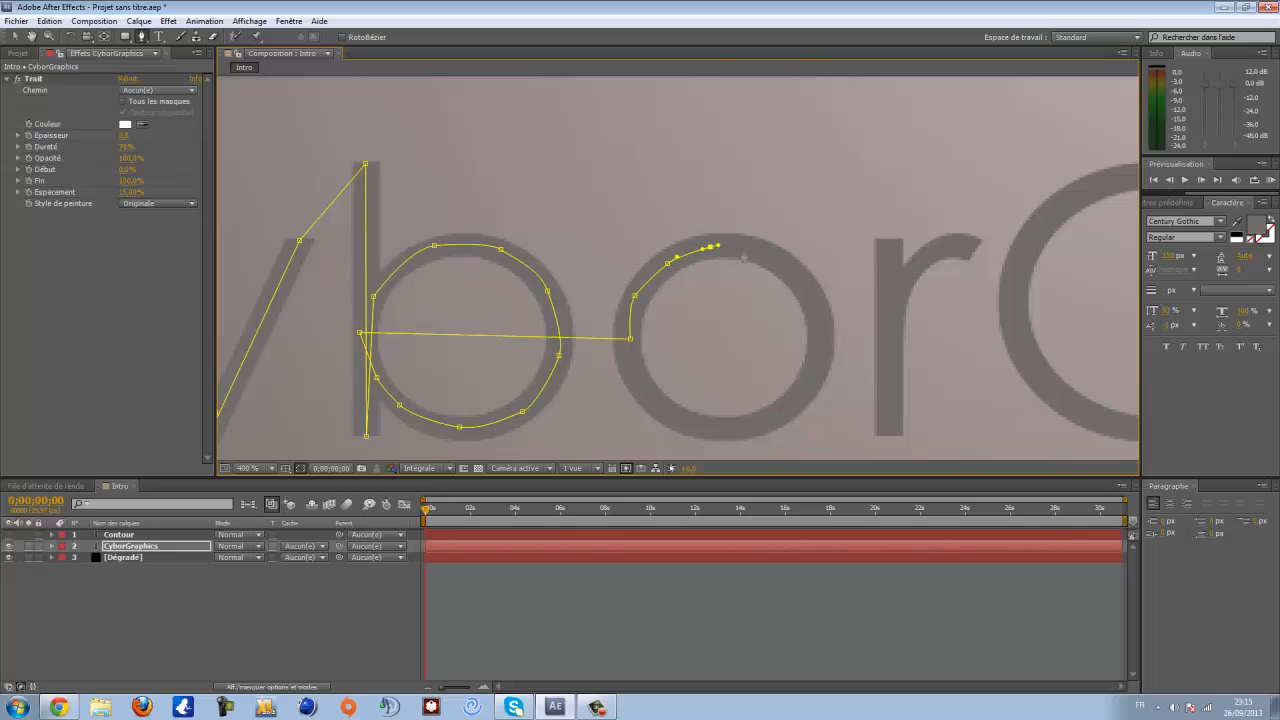
left_click(756, 252)
left_click_drag(796, 276, 680, 238)
left_click_drag(756, 279, 571, 331)
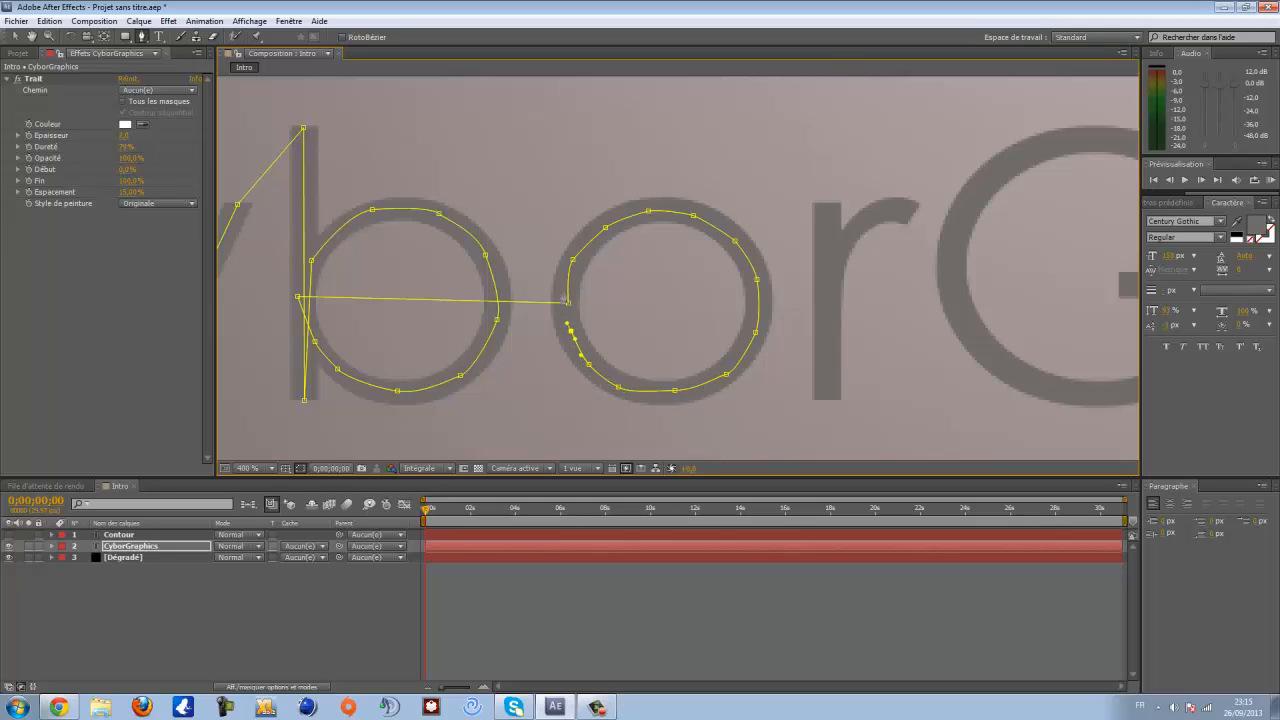
left_click(828, 399)
left_click_drag(831, 252, 546, 300)
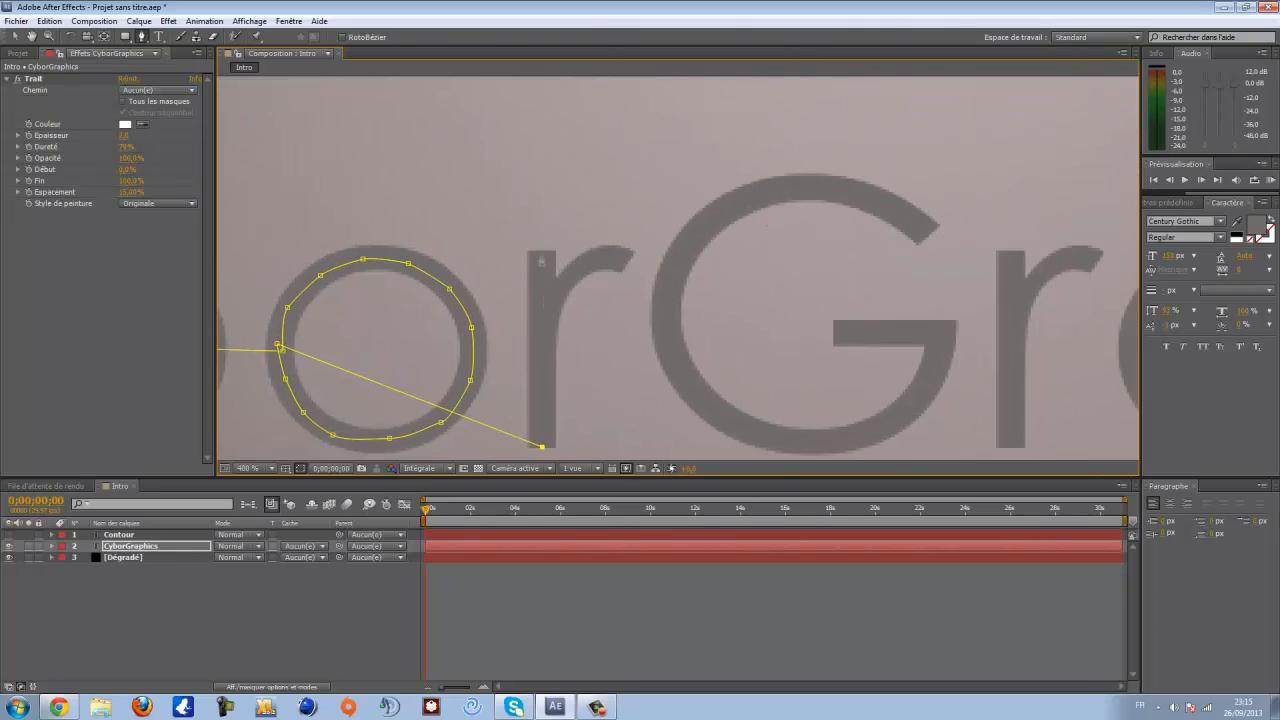
- Continue the mask path along the r and over the top of the G
left_click_drag(541, 253, 607, 258)
left_click_drag(657, 298, 526, 315)
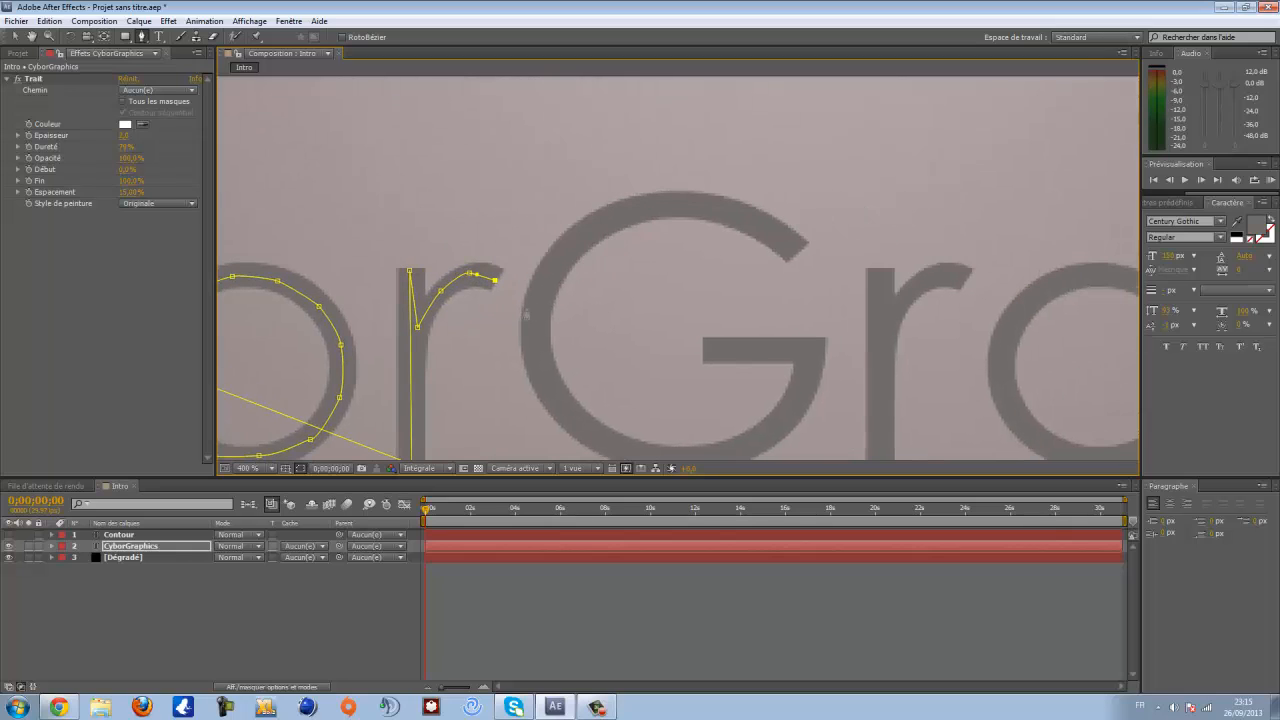
left_click(535, 317)
left_click_drag(555, 261, 565, 254)
left_click(591, 228)
left_click_drag(635, 208, 781, 240)
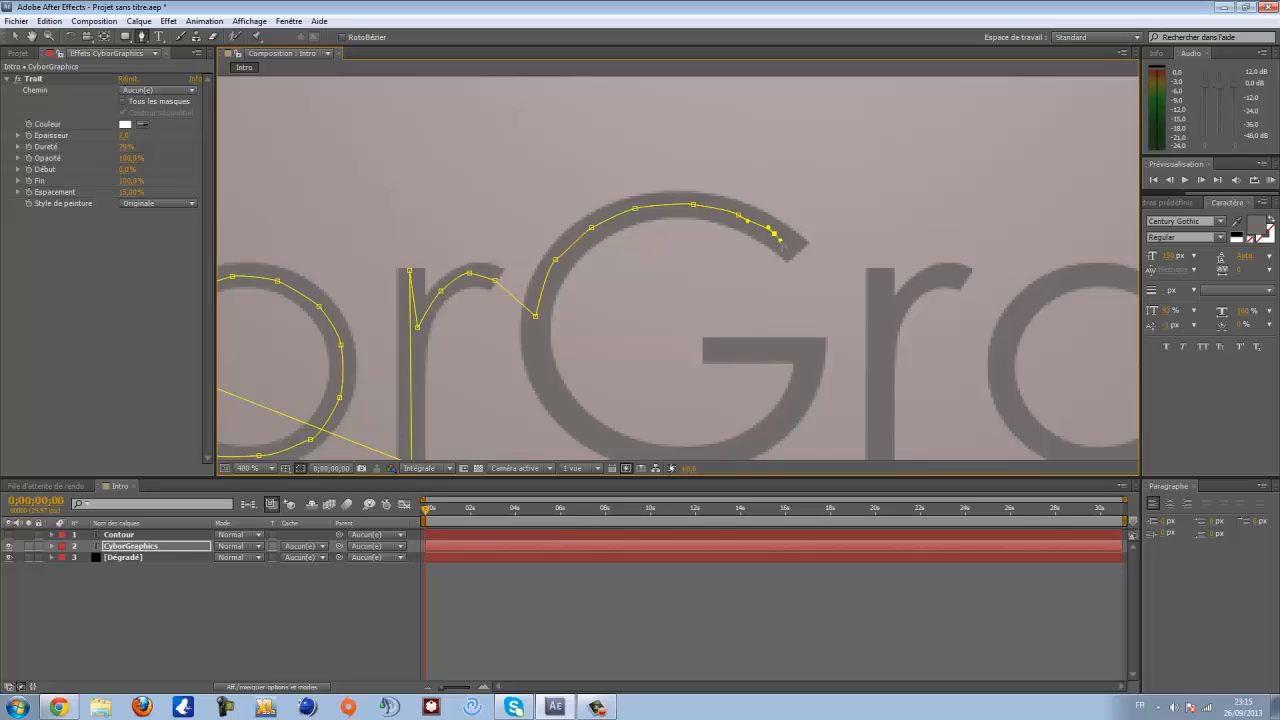
left_click(796, 253)
left_click_drag(797, 326, 638, 217)
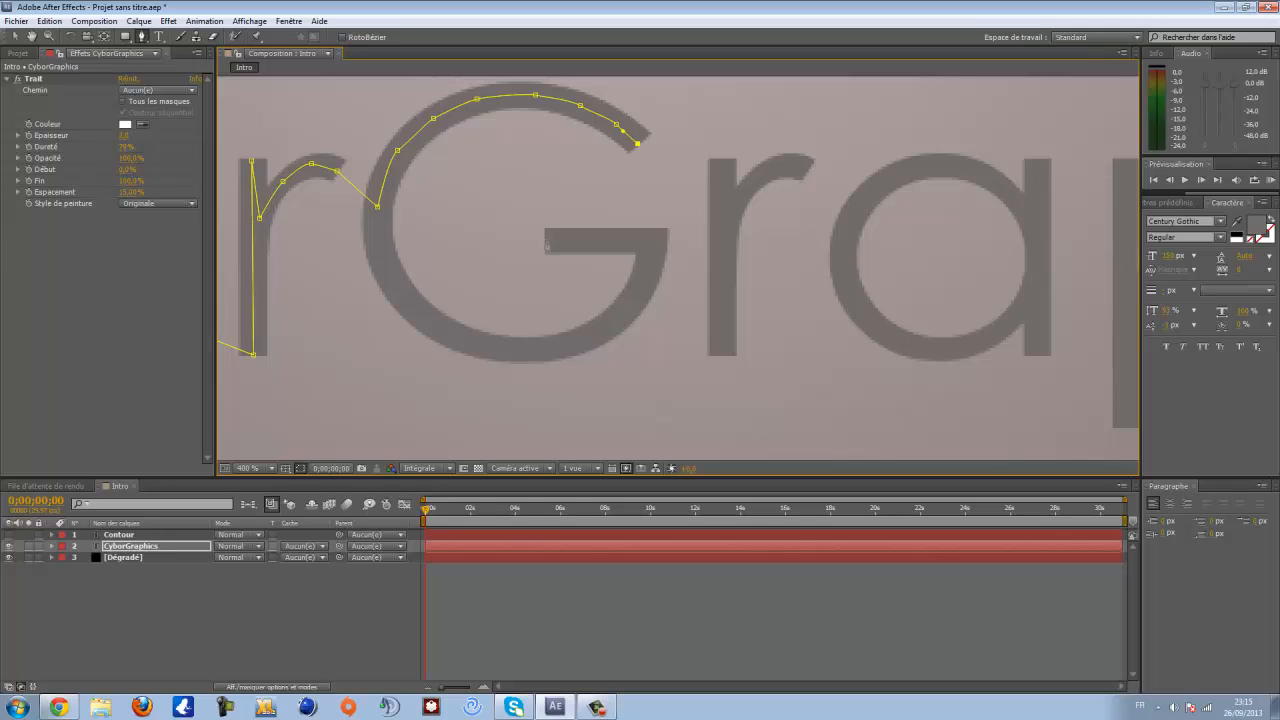
- Trace the G's crossbar and lower curve with the mask path, then carry it to the second r
left_click(545, 241)
left_click(651, 242)
left_click_drag(629, 303, 480, 348)
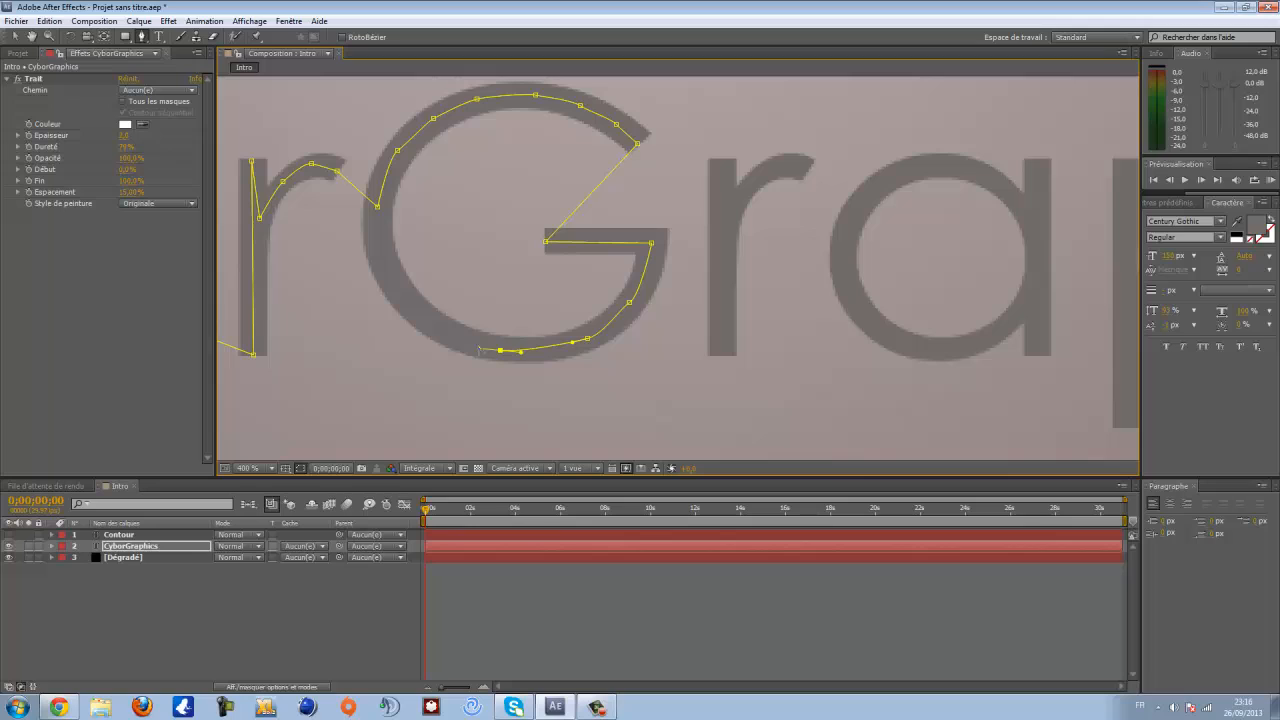
left_click(431, 324)
left_click(398, 289)
left_click_drag(379, 250, 372, 233)
left_click(375, 214)
left_click(723, 354)
left_click(721, 160)
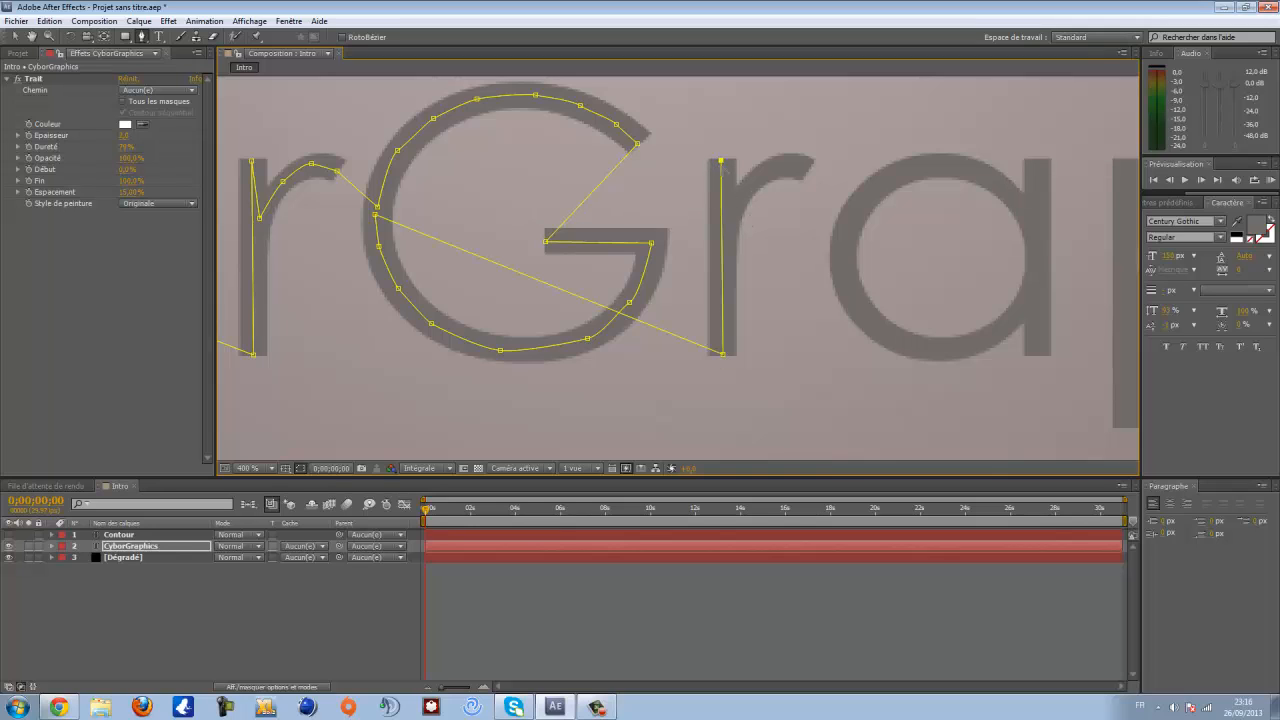
- Extend the mask path along the second r and down the stem of the a
left_click(728, 217)
left_click_drag(760, 175, 802, 168)
left_click_drag(840, 238, 686, 228)
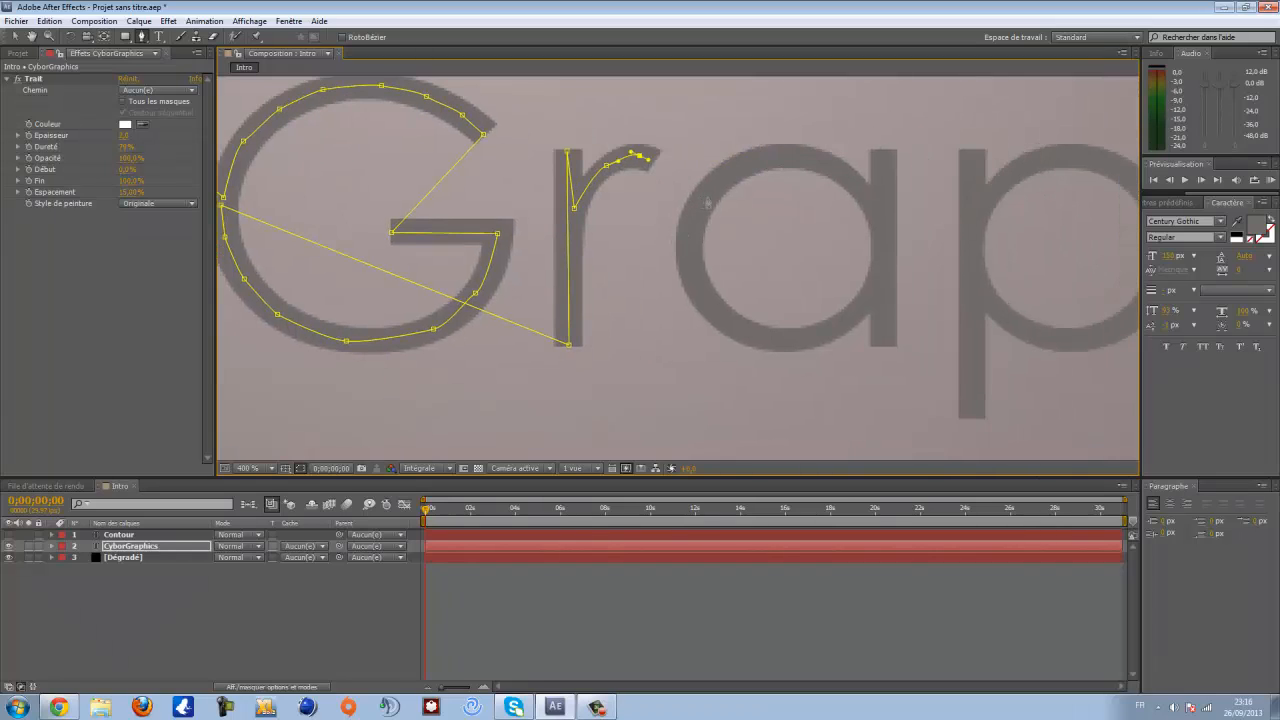
left_click(708, 197)
left_click_drag(734, 172, 867, 200)
left_click(884, 211)
left_click(884, 155)
left_click(885, 346)
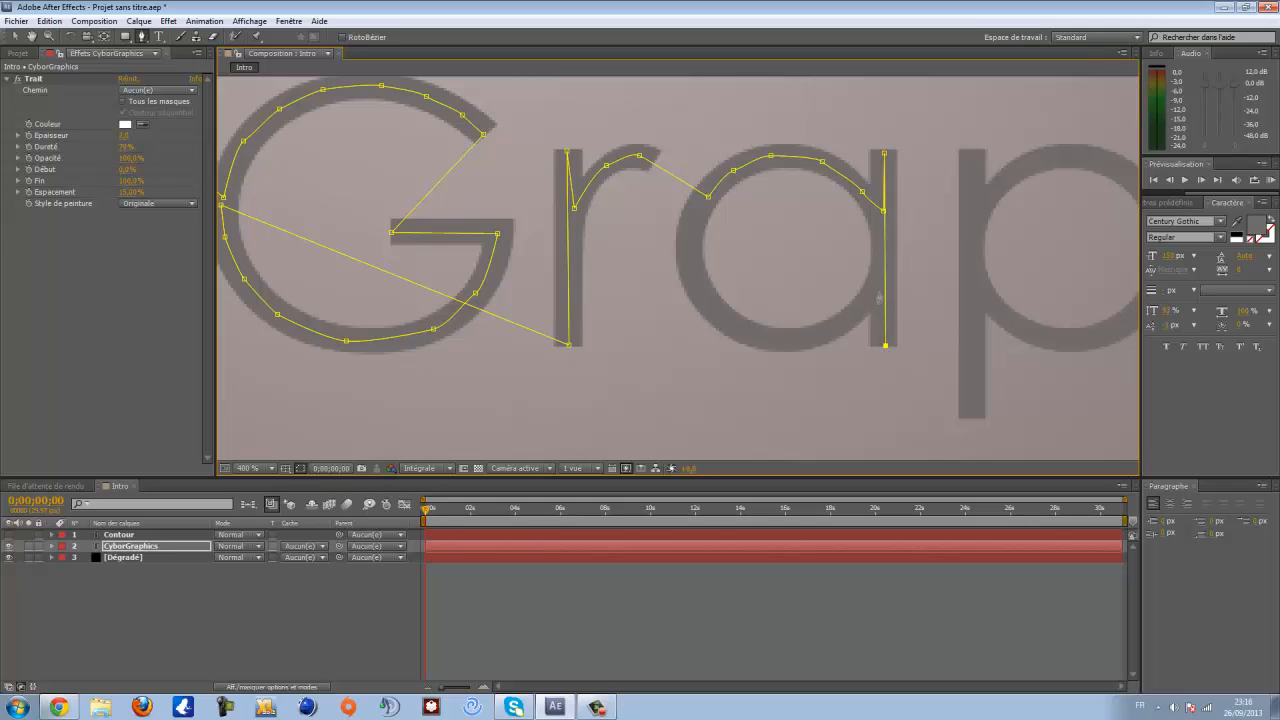
- Extend the mask path around the bowl of the a and adjust its points to follow the letter
left_click(875, 292)
left_click_drag(830, 328, 812, 332)
key("ctrl+z")
left_click_drag(828, 333, 693, 273)
left_click_drag(691, 225, 695, 212)
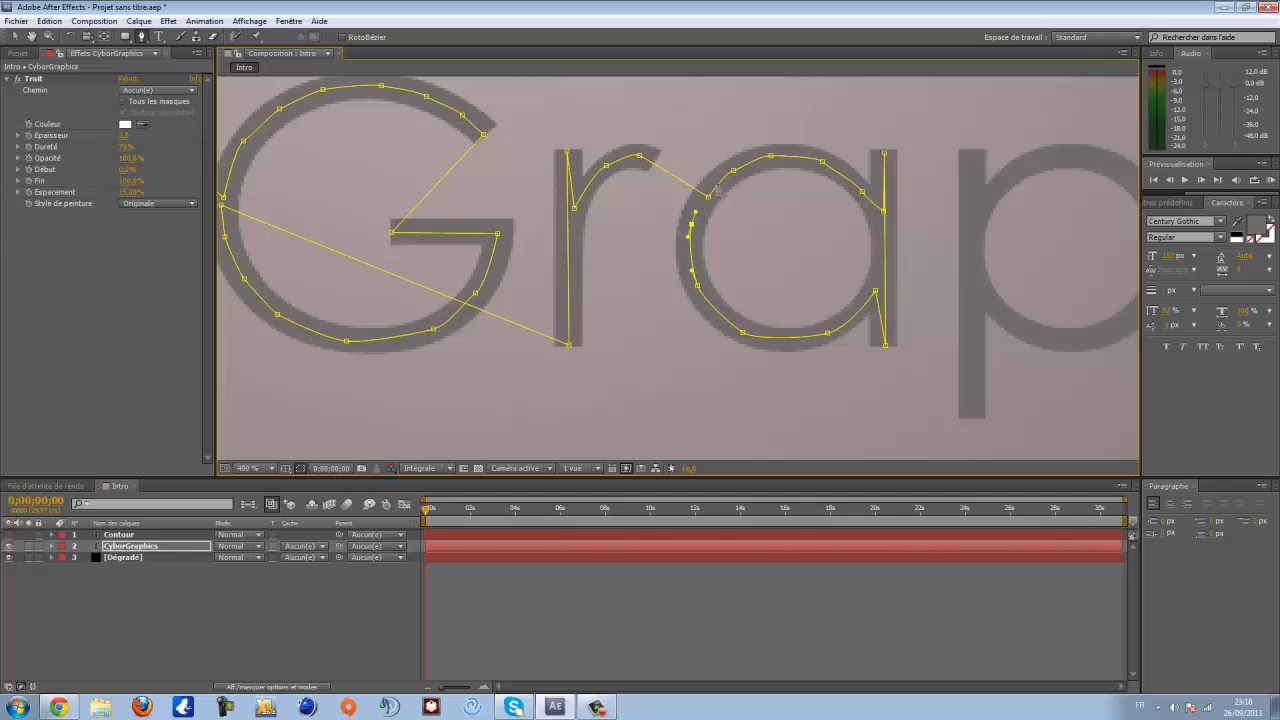
scroll(720, 190, "up", 1)
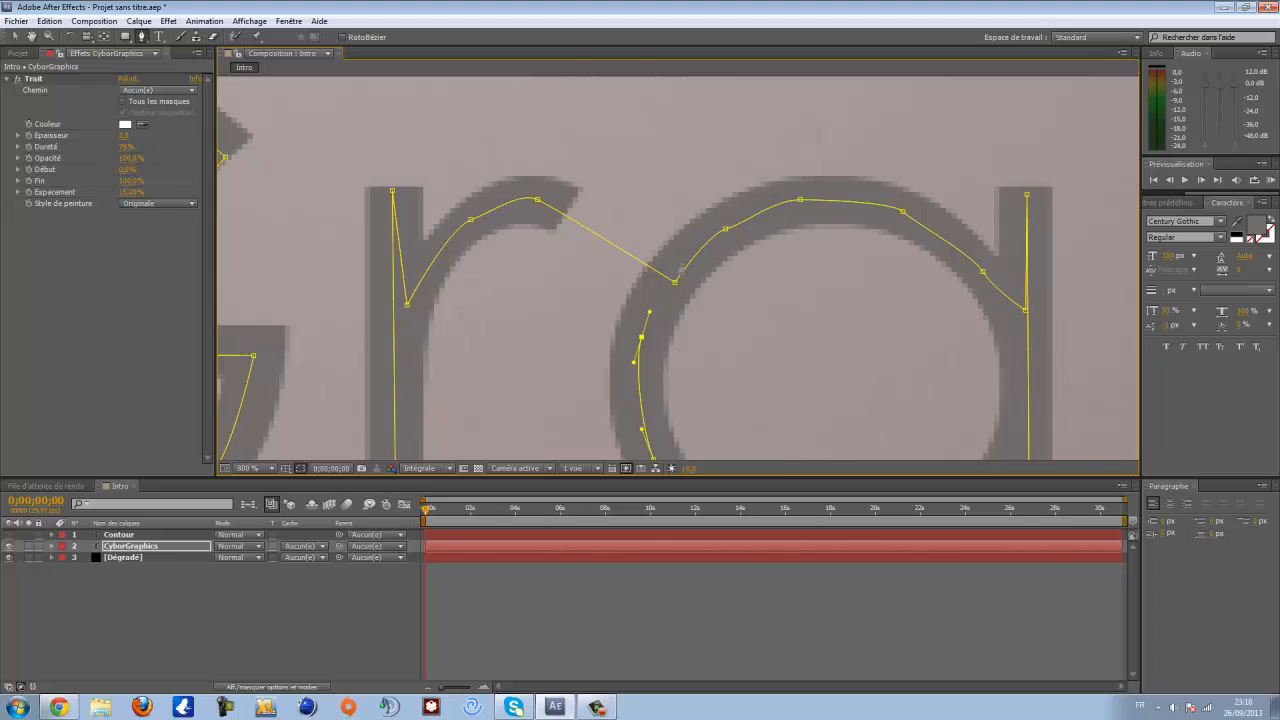
left_click_drag(681, 266, 685, 261)
scroll(846, 277, "down", 2)
left_click_drag(846, 277, 692, 274)
scroll(665, 290, "up", 2)
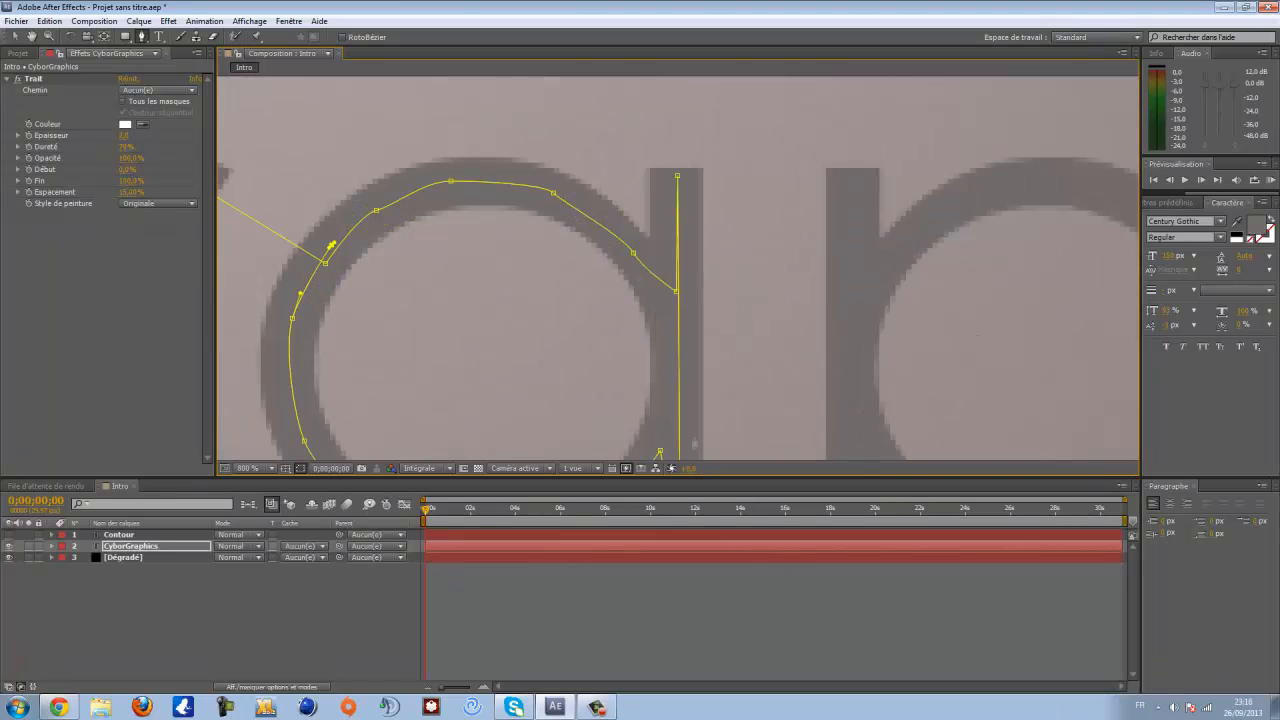
scroll(693, 444, "down", 1)
- Carry the mask path from the a to the bottom of the p and up its stem
left_click(669, 388)
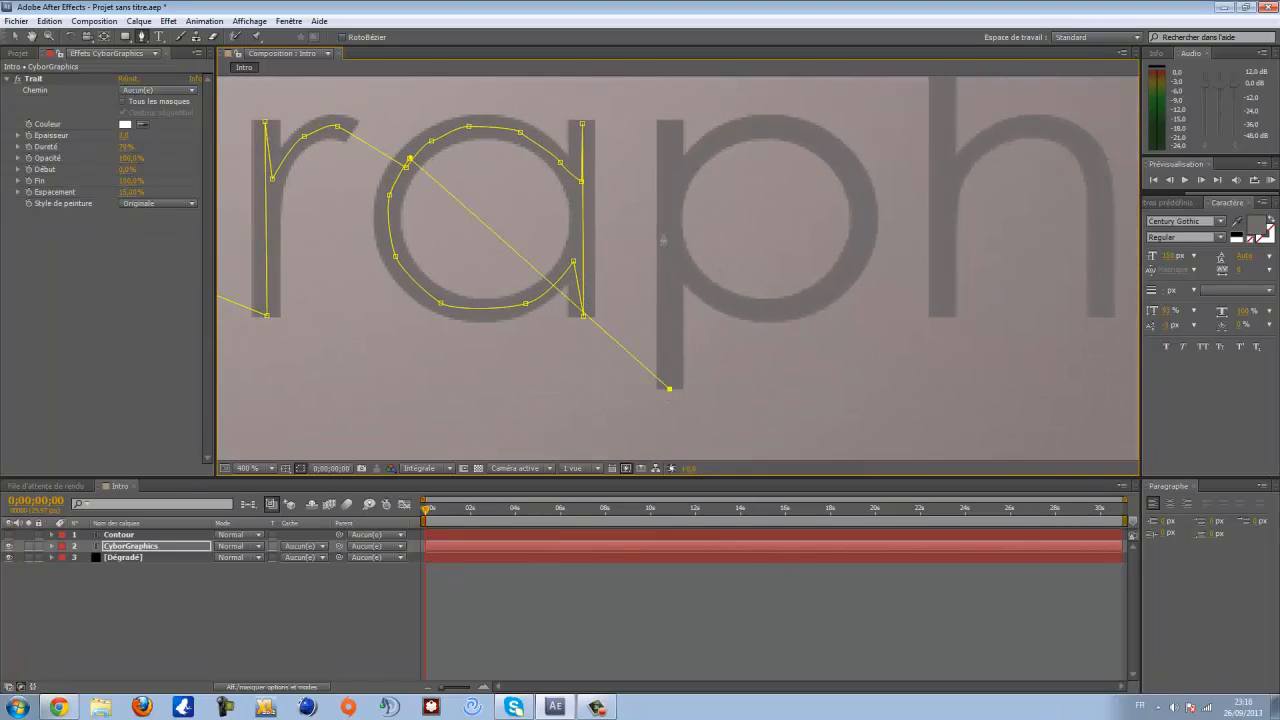
left_click(670, 122)
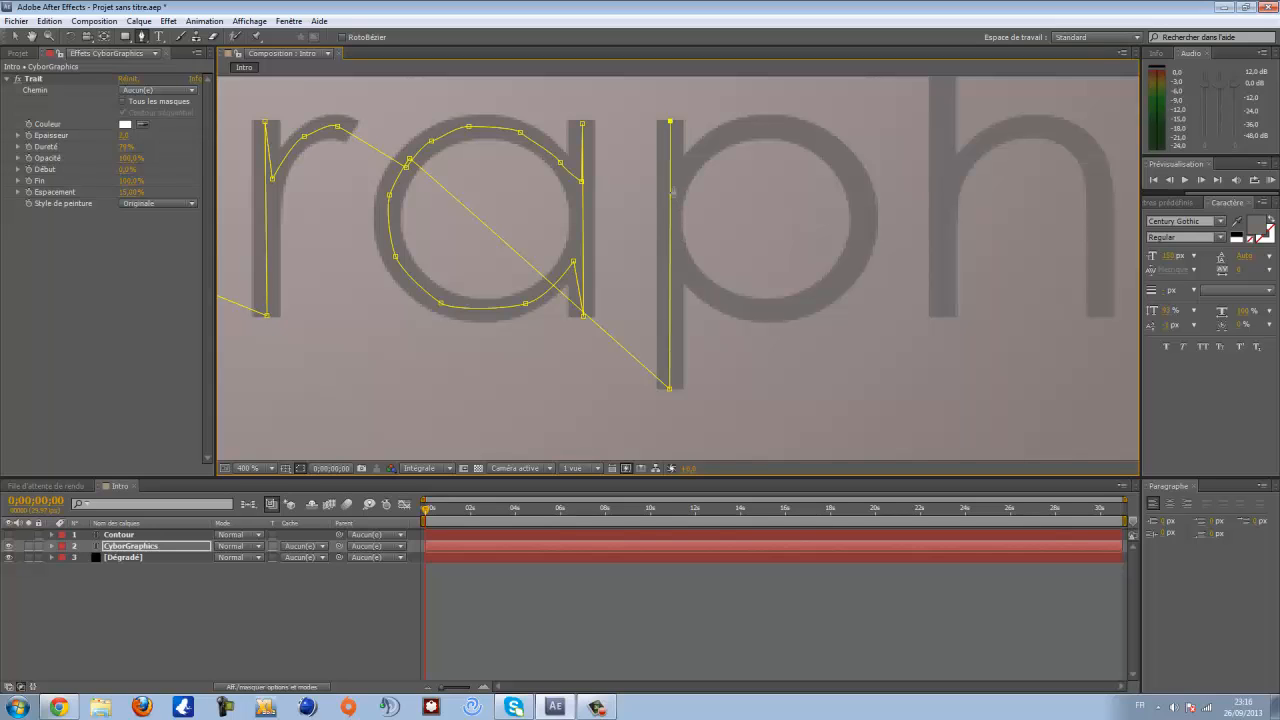
left_click(677, 190)
scroll(534, 291, "up", 1)
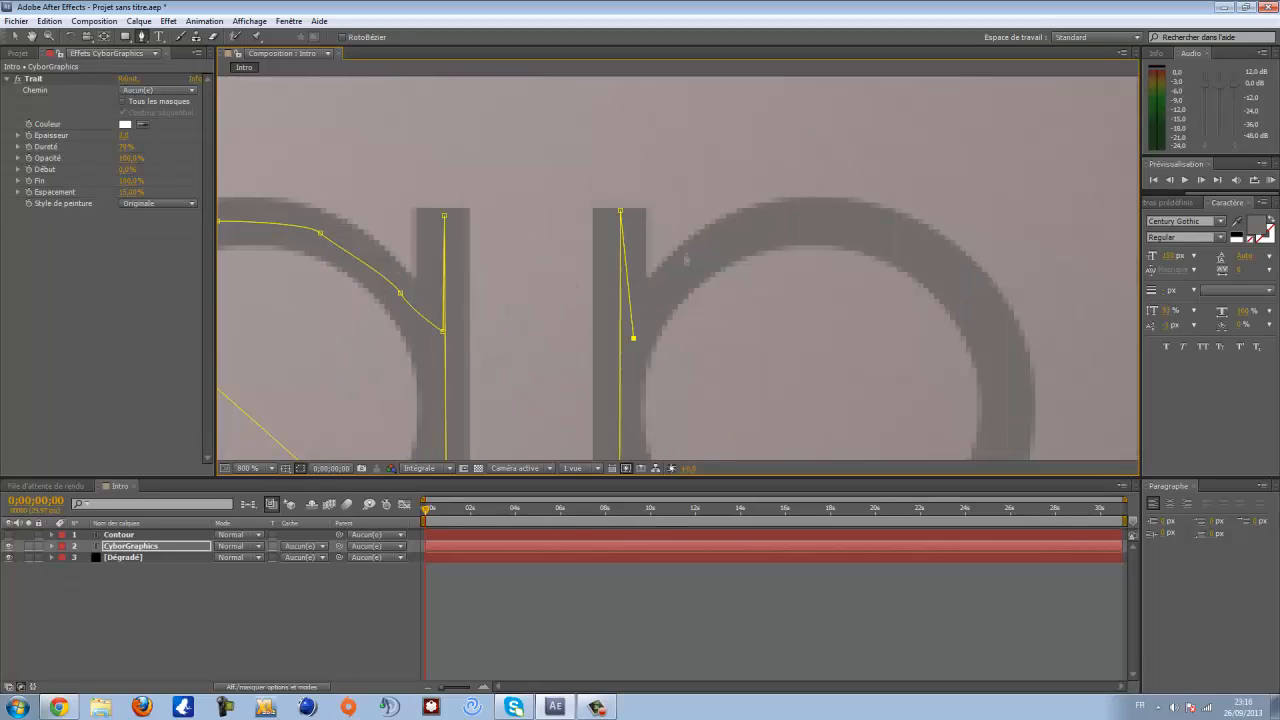
- Trace the bowl of the p with the mask path
left_click_drag(716, 242, 738, 234)
left_click_drag(815, 220, 662, 236)
left_click_drag(692, 310, 628, 258)
left_click_drag(604, 314, 591, 251)
left_click_drag(545, 290, 627, 216)
left_click_drag(697, 234, 687, 220)
left_click_drag(659, 140, 621, 279)
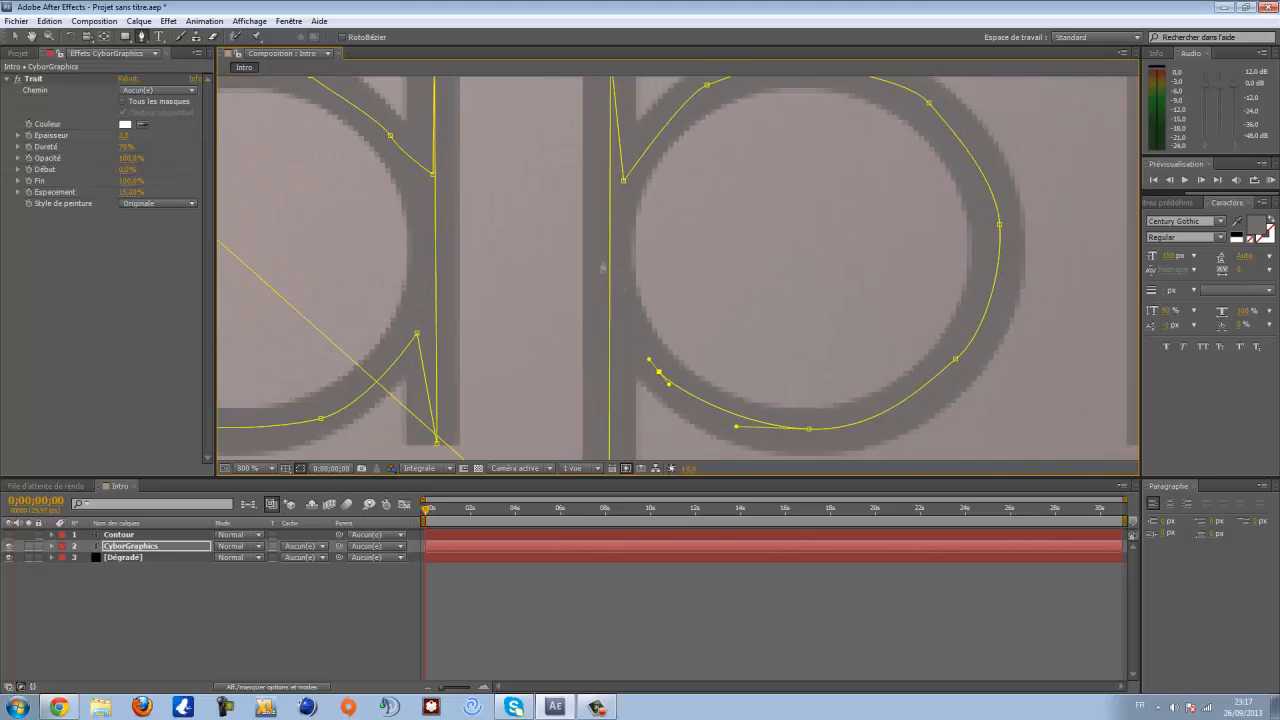
- Run the mask path to the bottom of the h and up its stem
scroll(602, 261, "down", 3)
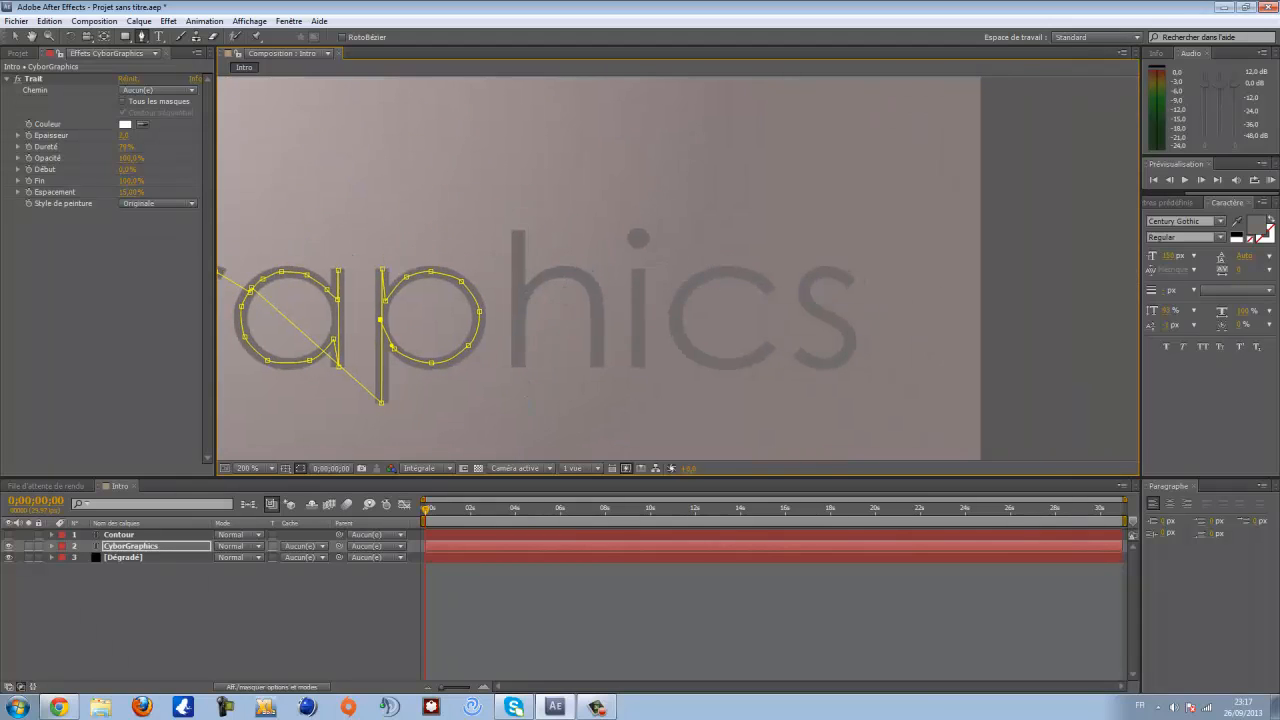
scroll(500, 277, "up", 2)
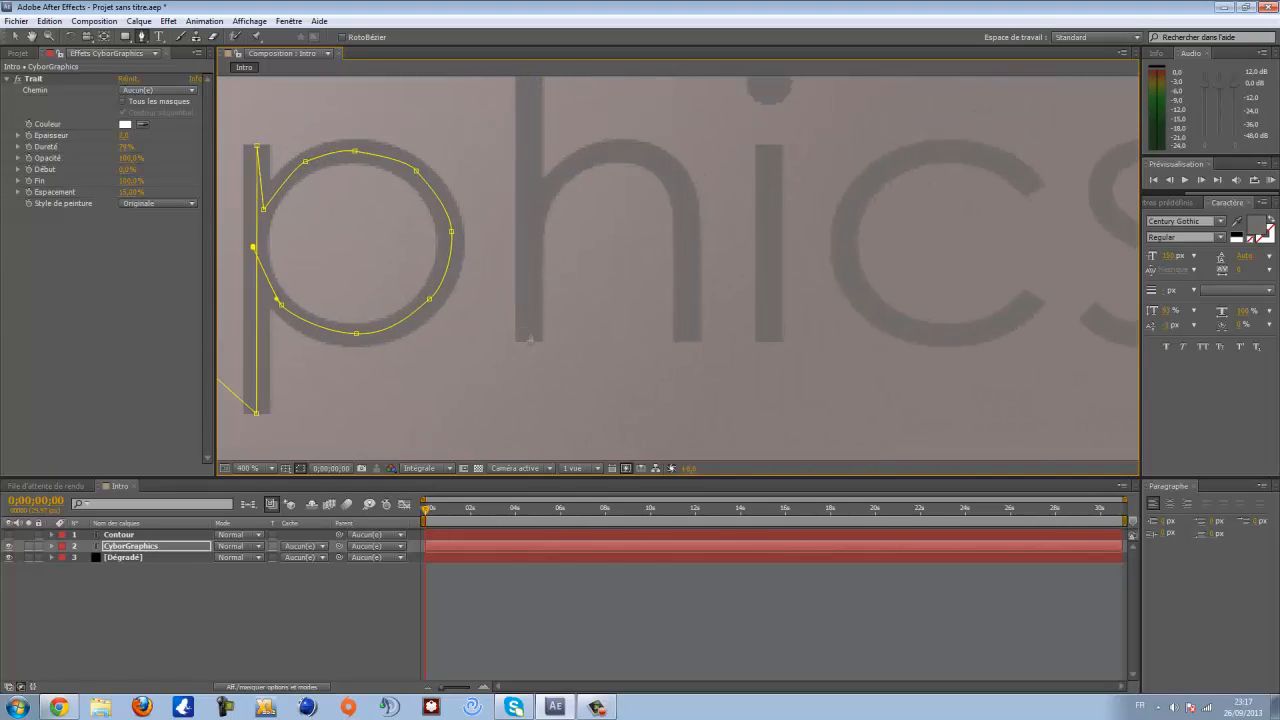
left_click(530, 346)
scroll(530, 336, "up", 3)
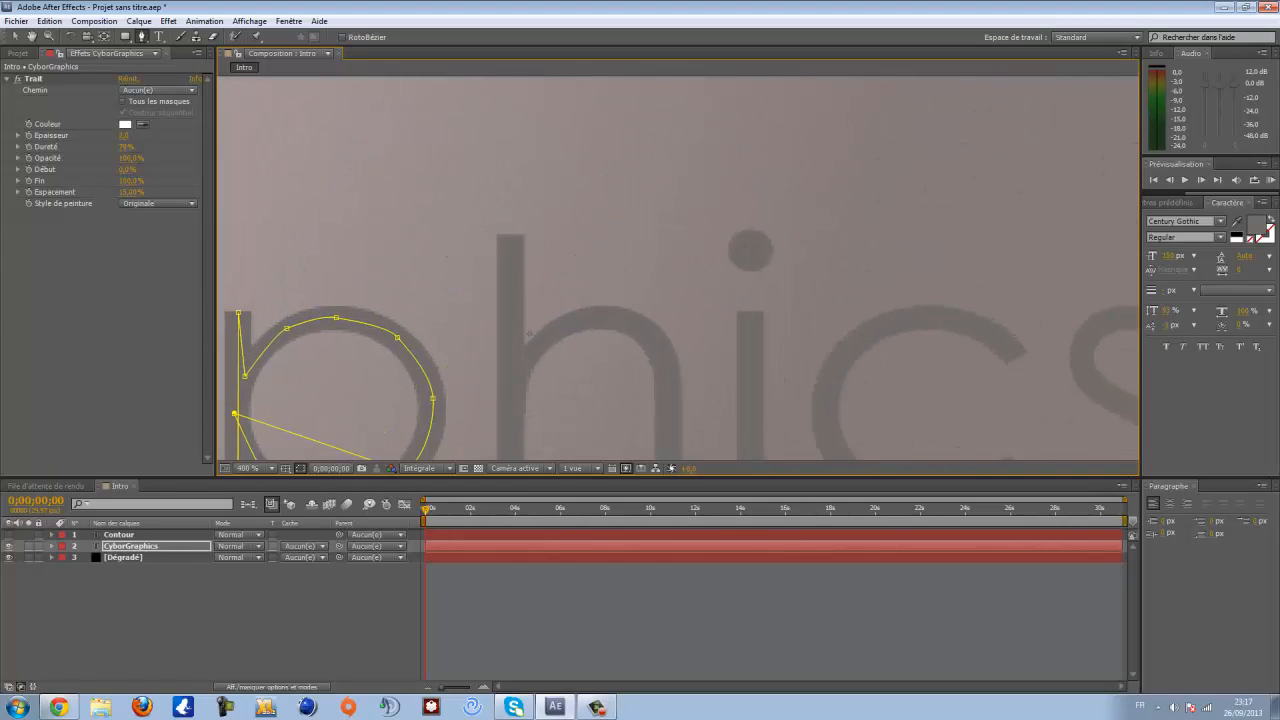
left_click(509, 237)
- Trace the h's arch and down its right stem with the mask path
scroll(519, 376, "up", 1)
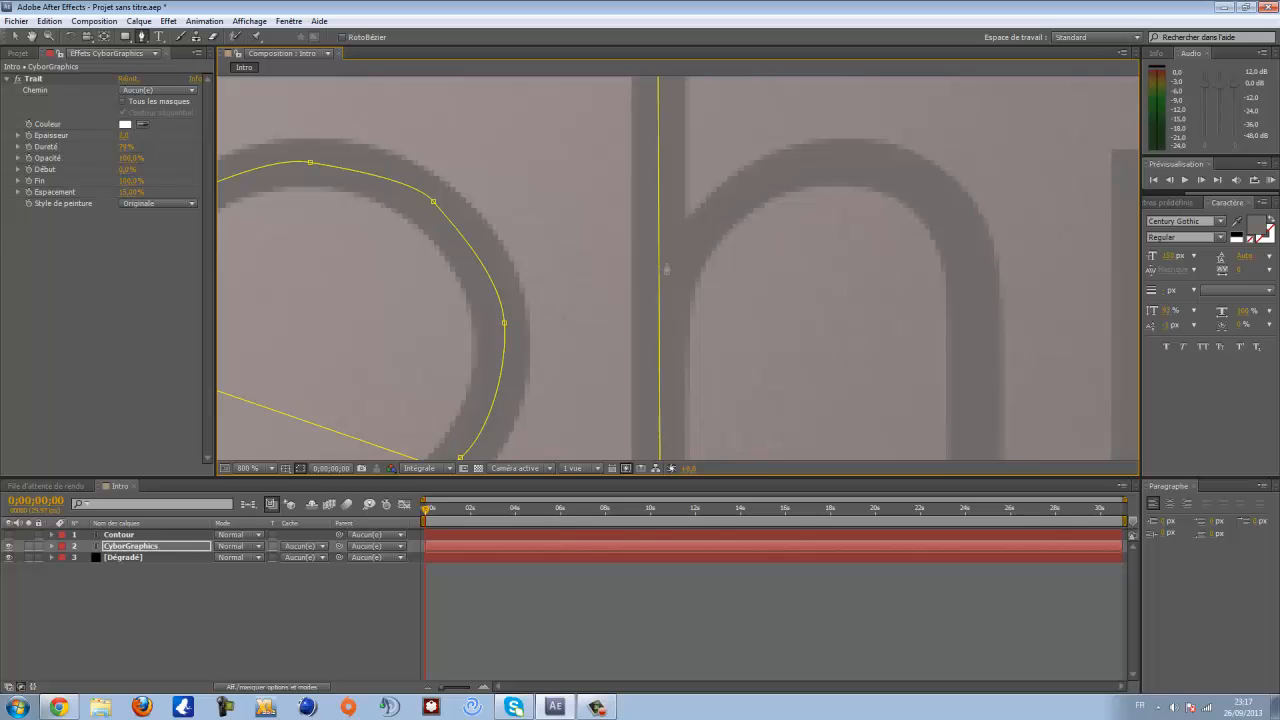
left_click(667, 278)
left_click_drag(722, 228, 576, 315)
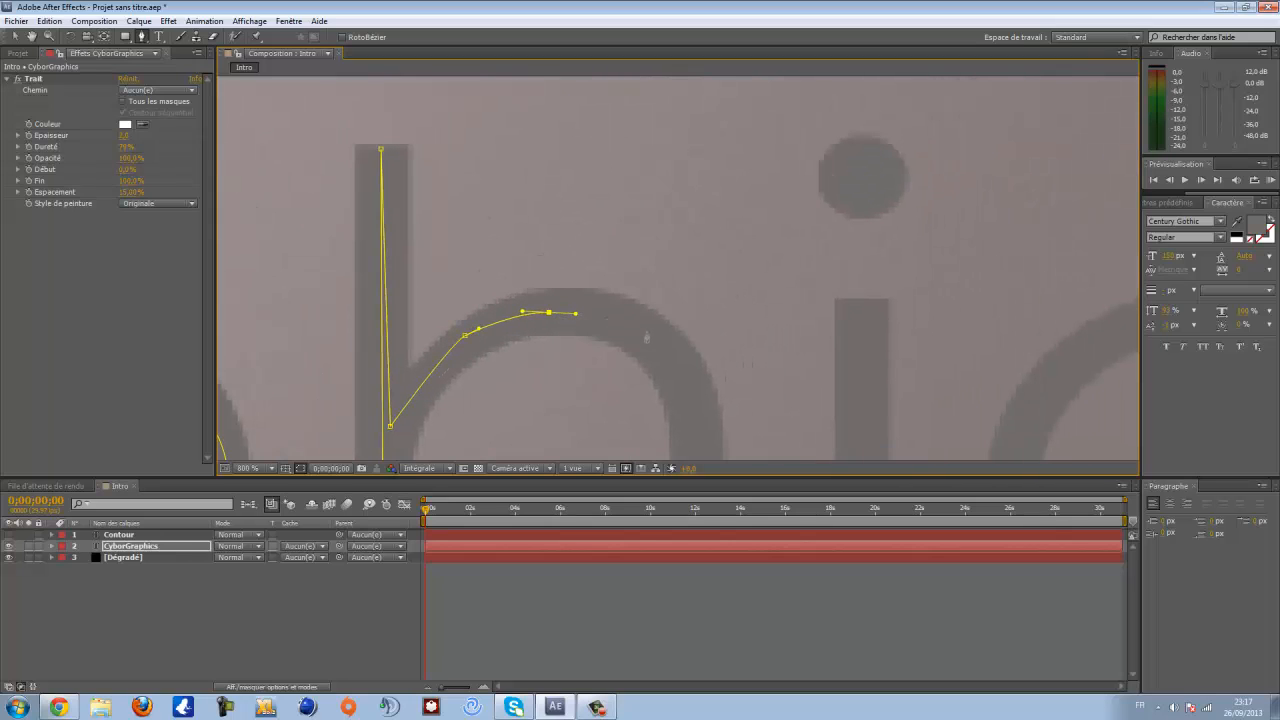
left_click_drag(650, 336, 559, 215)
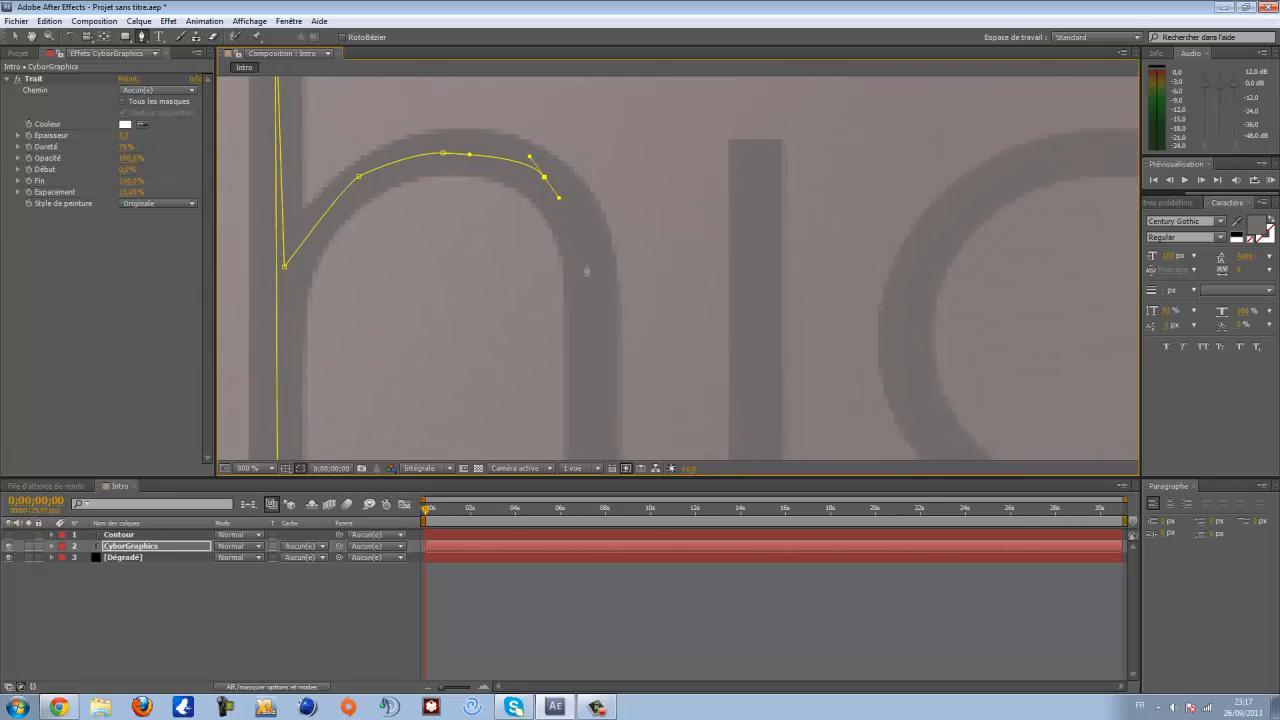
left_click_drag(588, 267, 593, 328)
left_click_drag(591, 383, 582, 196)
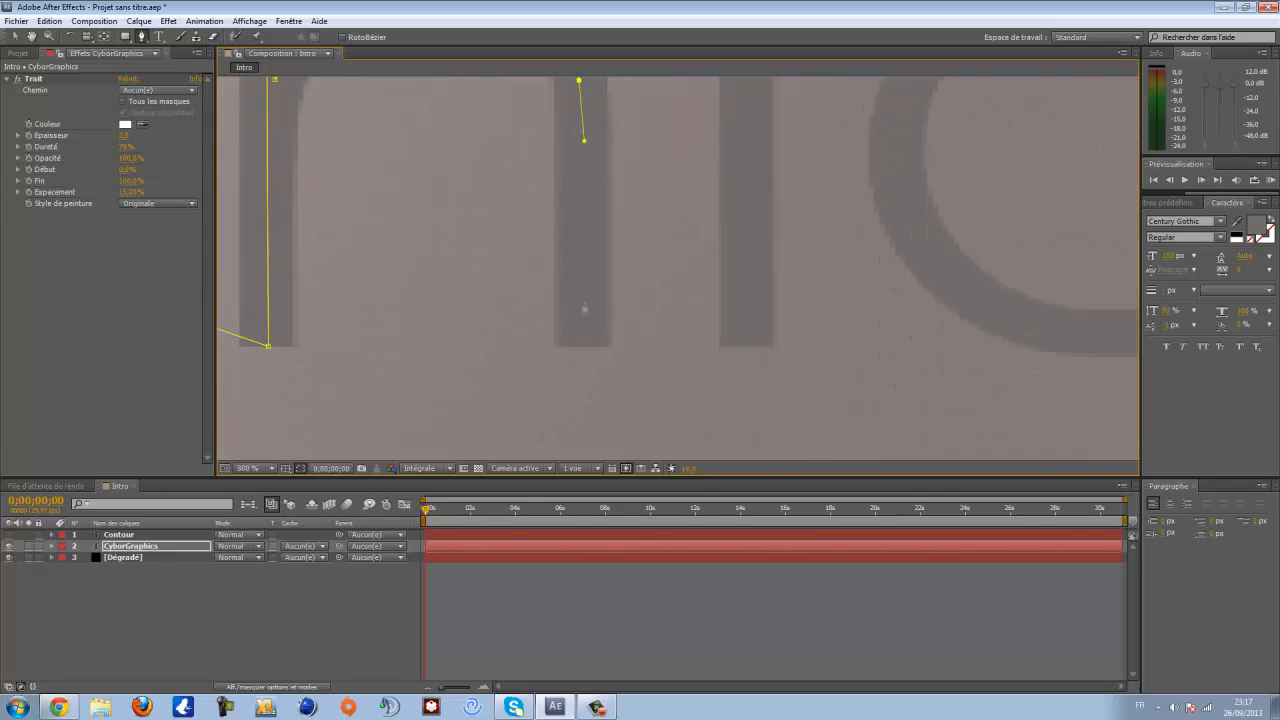
left_click(583, 349)
- Carry the mask path to the i and up its stem
left_click_drag(583, 350, 378, 410)
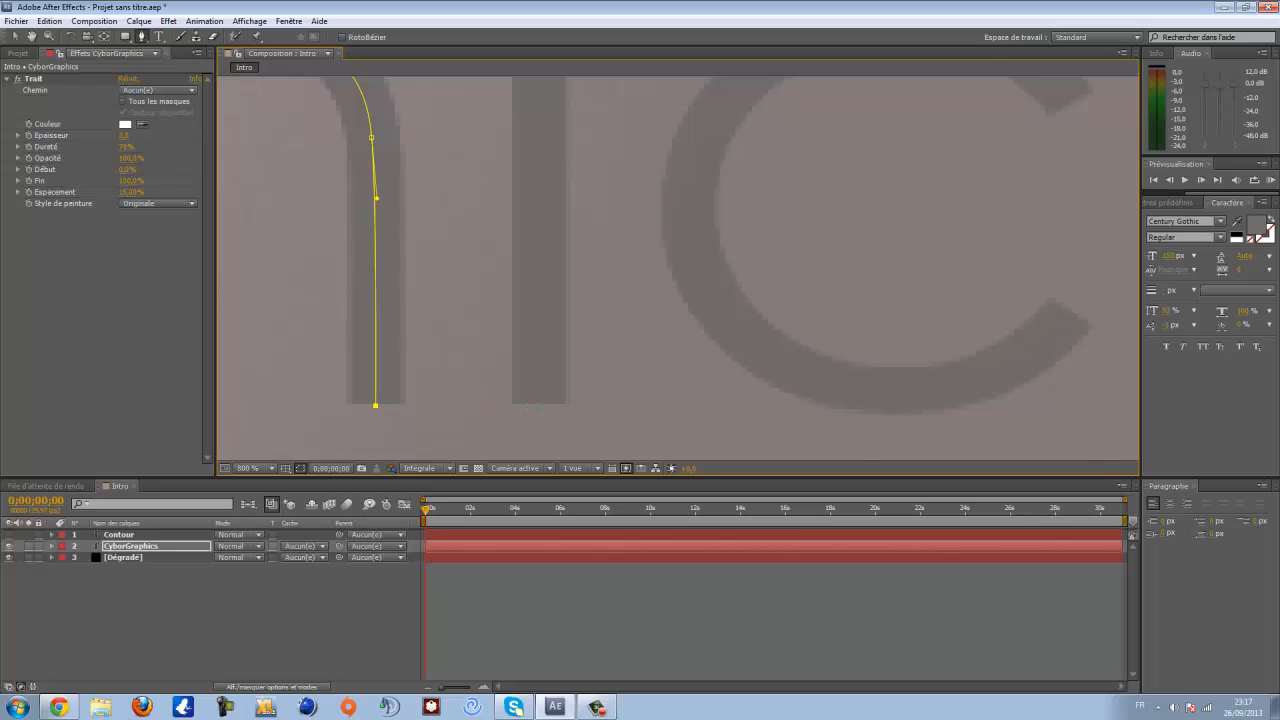
left_click(540, 404)
left_click_drag(563, 165, 577, 352)
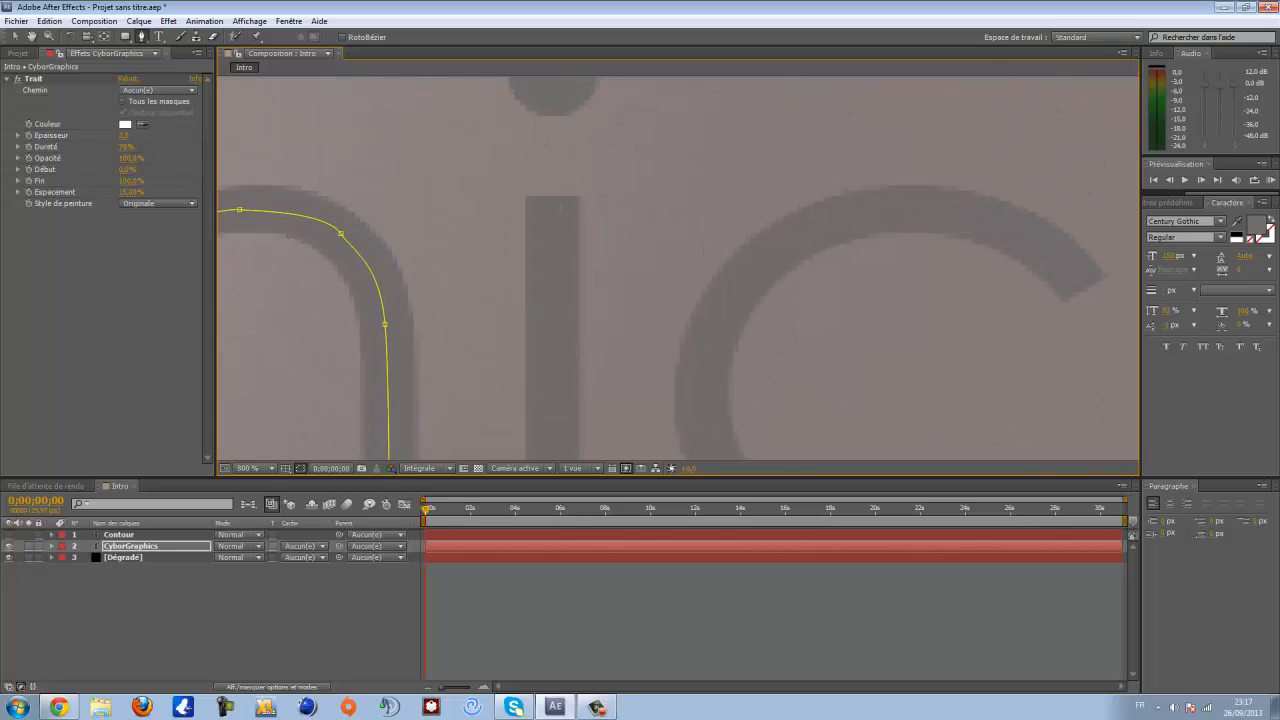
left_click(550, 113)
left_click_drag(519, 92, 513, 272)
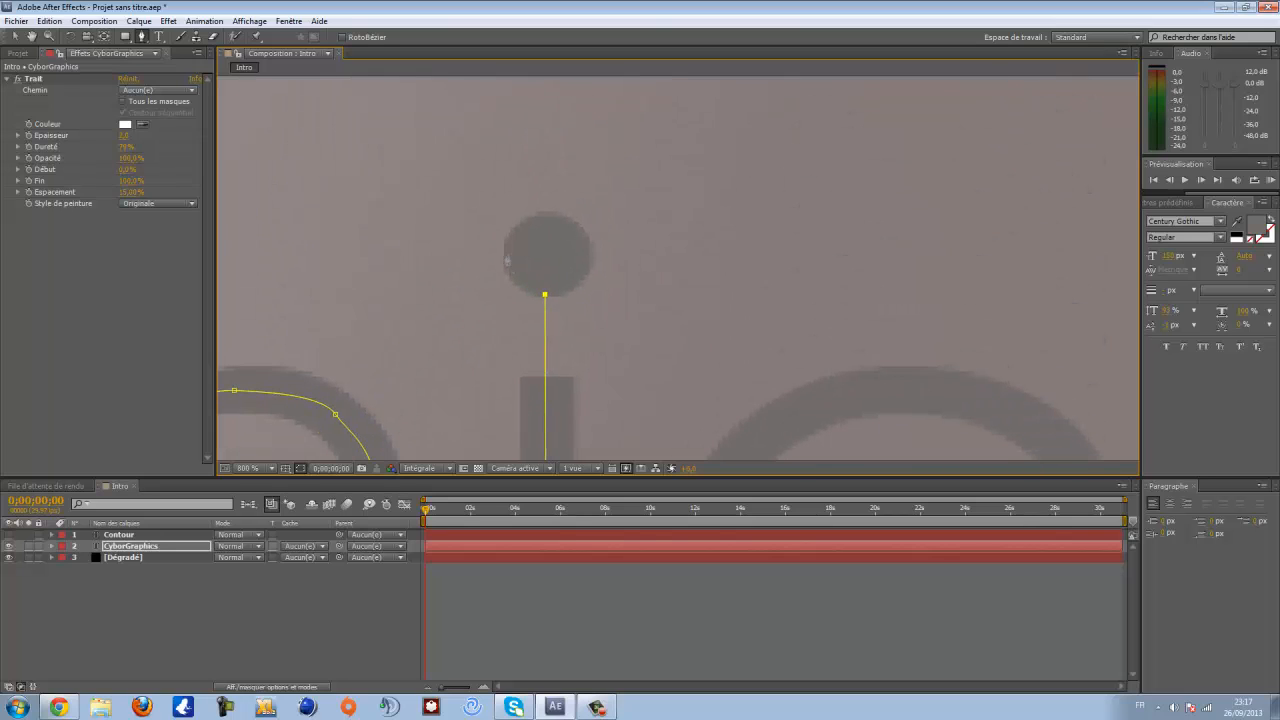
- Circle the dot of the i with the mask path
left_click(507, 254)
left_click(541, 218)
left_click(583, 254)
left_click(565, 291)
scroll(560, 286, "down", 1)
left_click_drag(544, 261, 383, 56)
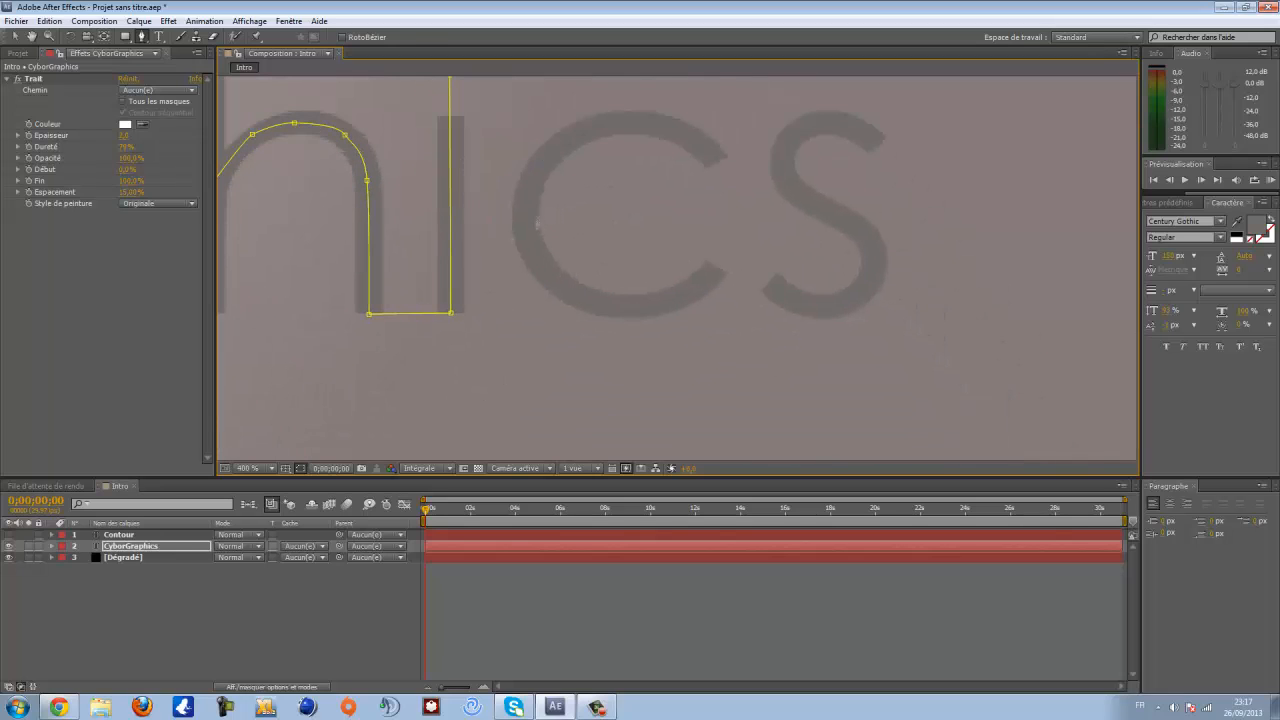
- Trace the c with the mask path, starting from its upper end
left_click_drag(559, 182, 478, 282)
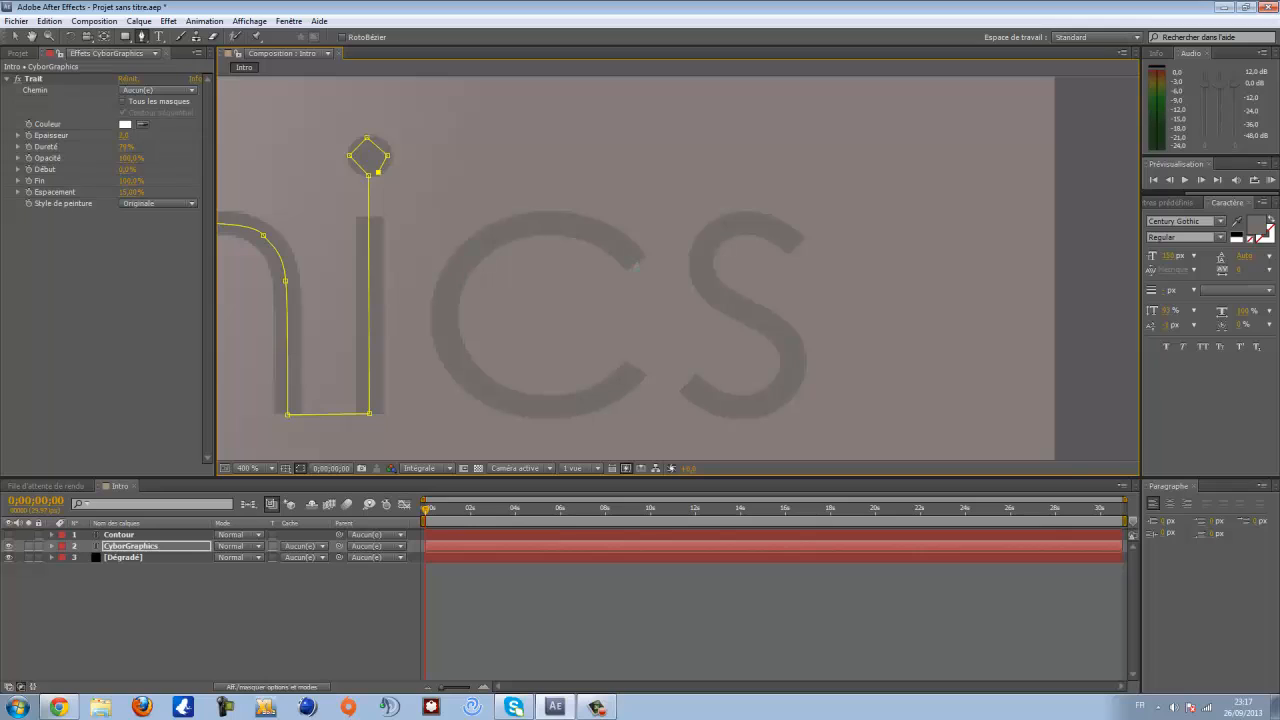
left_click(635, 263)
left_click_drag(580, 226, 488, 240)
left_click_drag(448, 284, 448, 298)
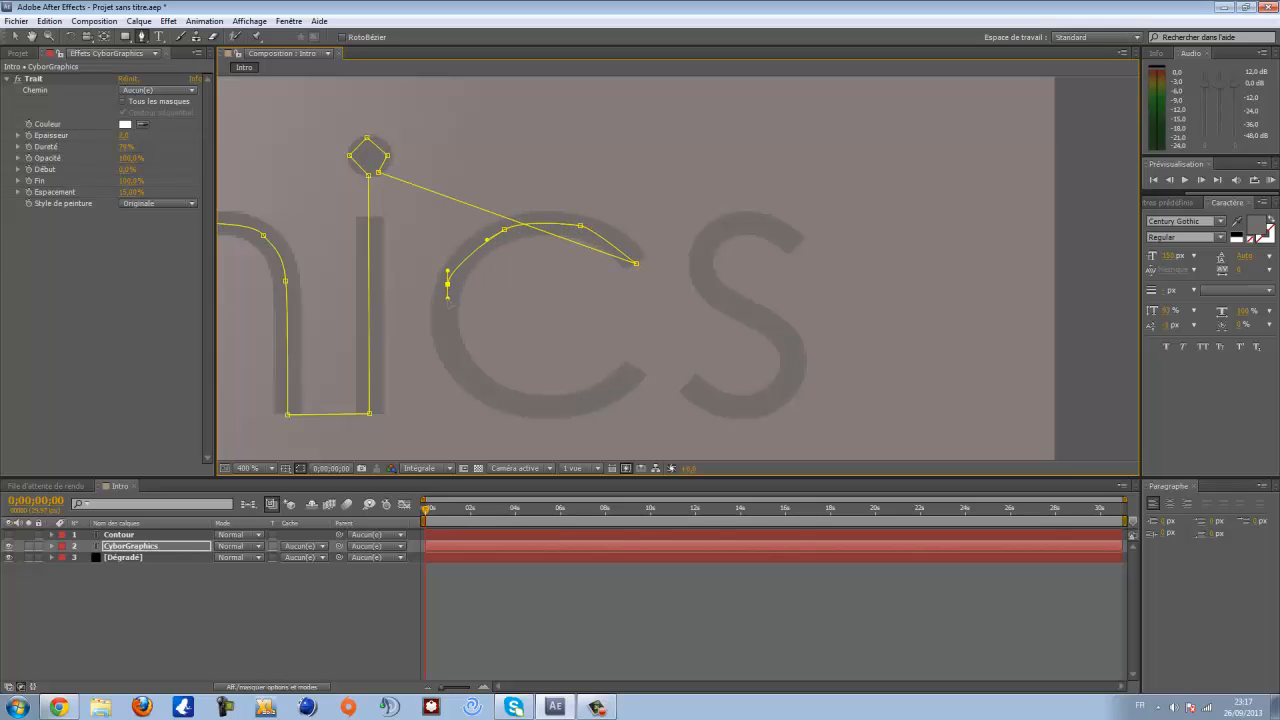
left_click_drag(447, 347, 469, 326)
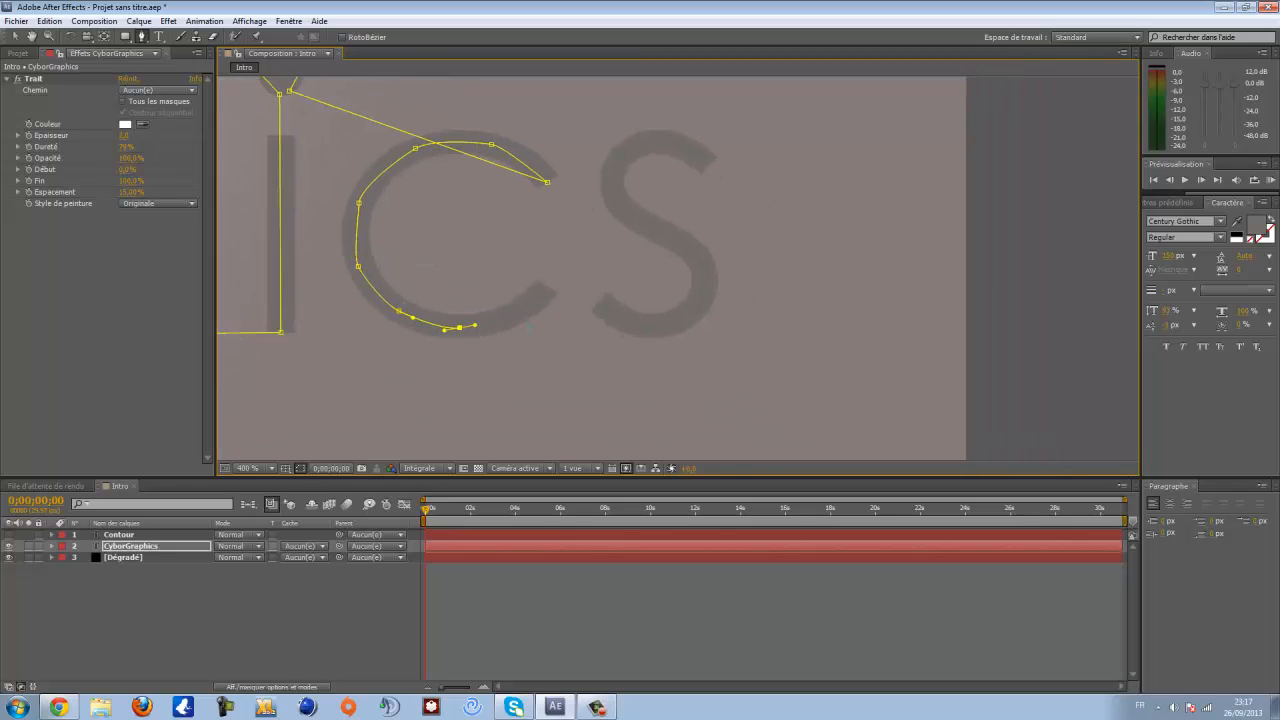
- Finish the mask path by tracing the s
left_click(519, 314)
left_click(545, 288)
left_click(599, 300)
left_click_drag(645, 323, 686, 242)
left_click(619, 204)
left_click_drag(615, 163, 684, 147)
left_click(707, 166)
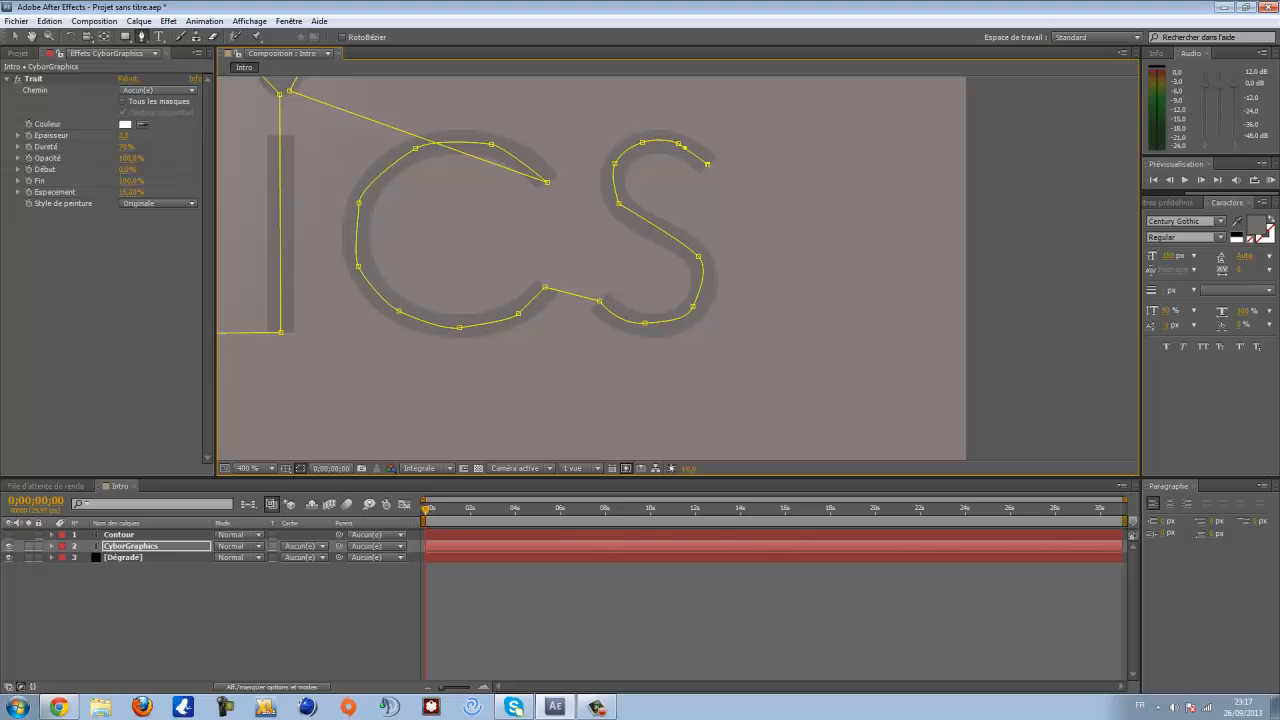
- Inspect the completed mask path along the whole CyborGraphics word
scroll(600, 240, "down", 1)
left_click_drag(433, 281, 671, 296)
scroll(553, 298, "down", 1)
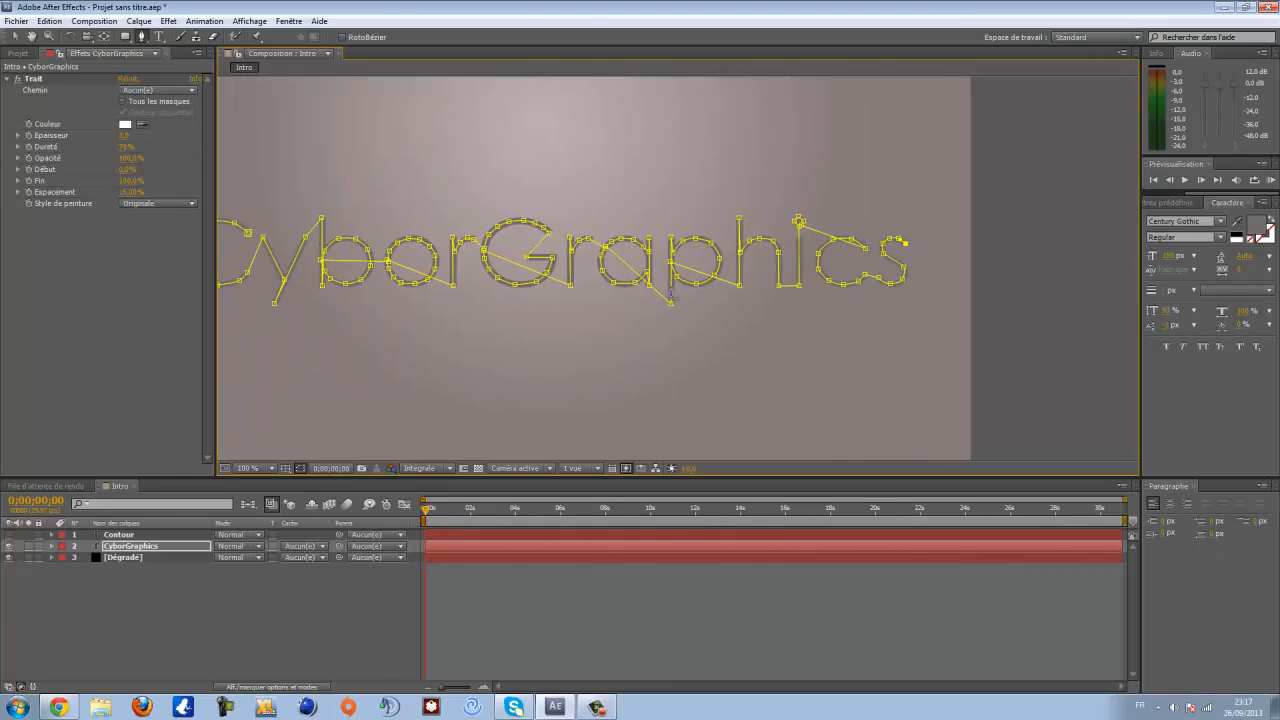
scroll(604, 313, "down", 2)
scroll(565, 328, "up", 1)
scroll(780, 252, "up", 1)
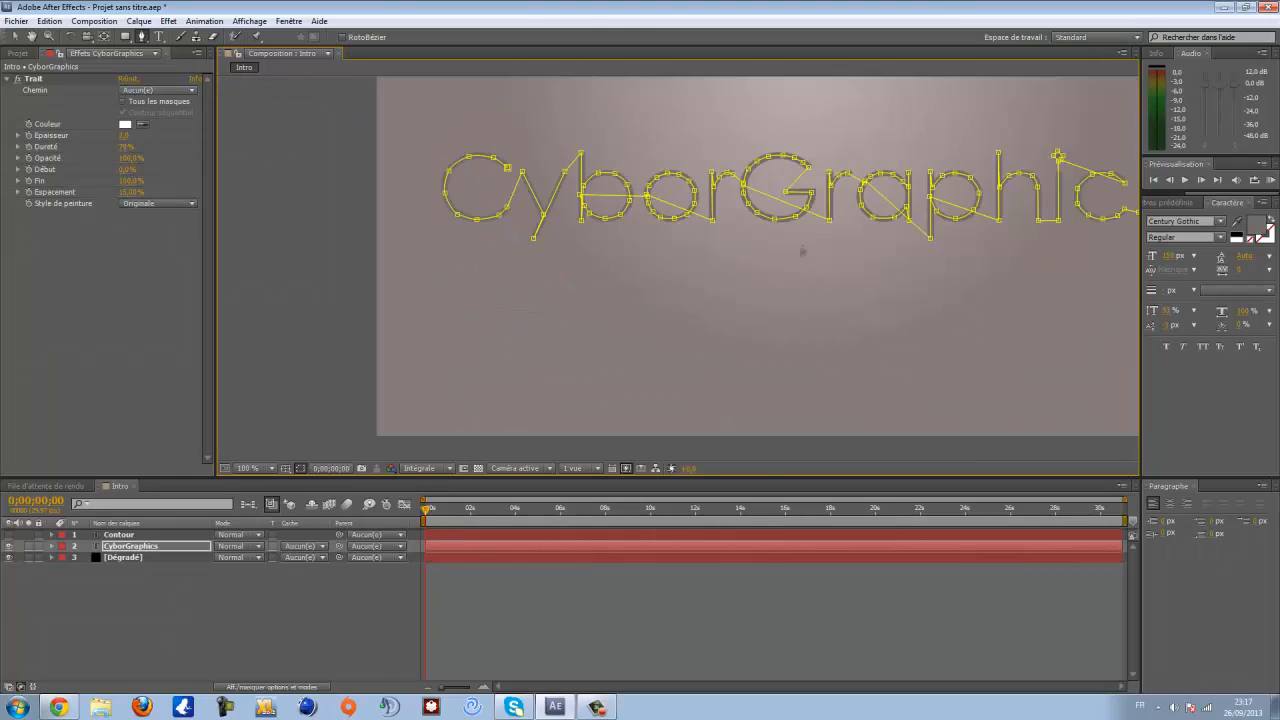
left_click_drag(803, 251, 661, 284)
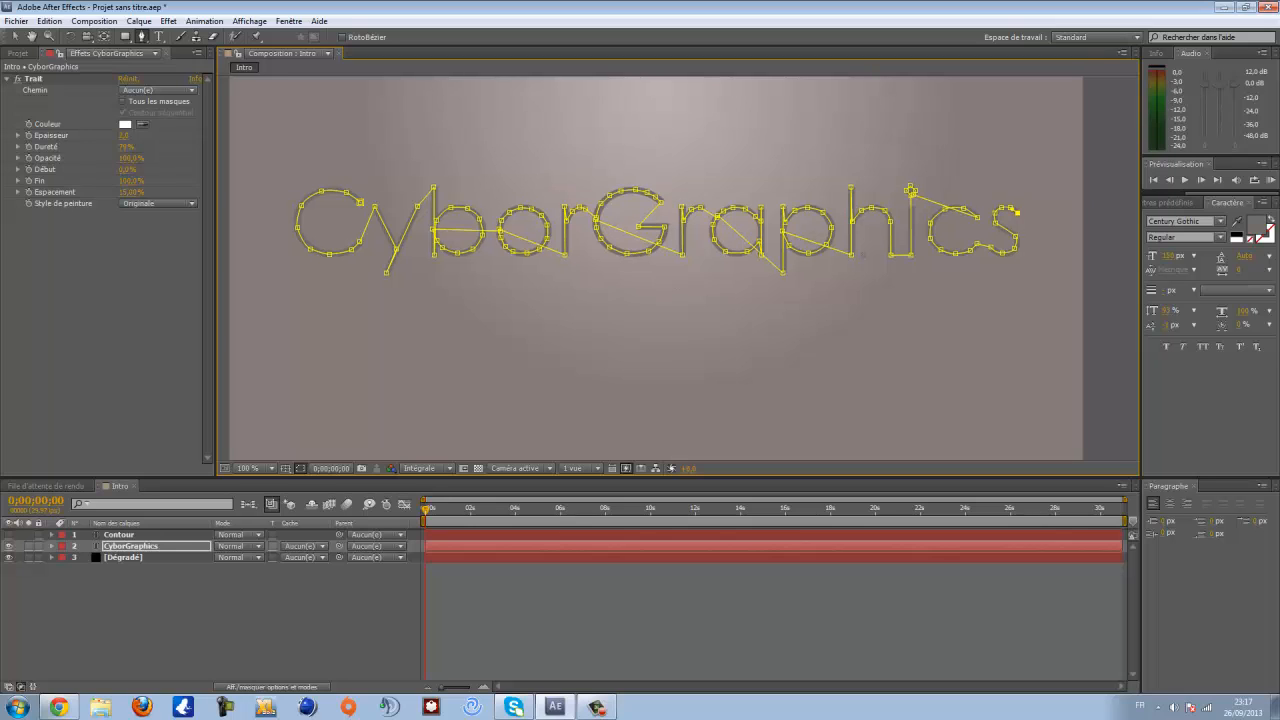
scroll(865, 255, "up", 1)
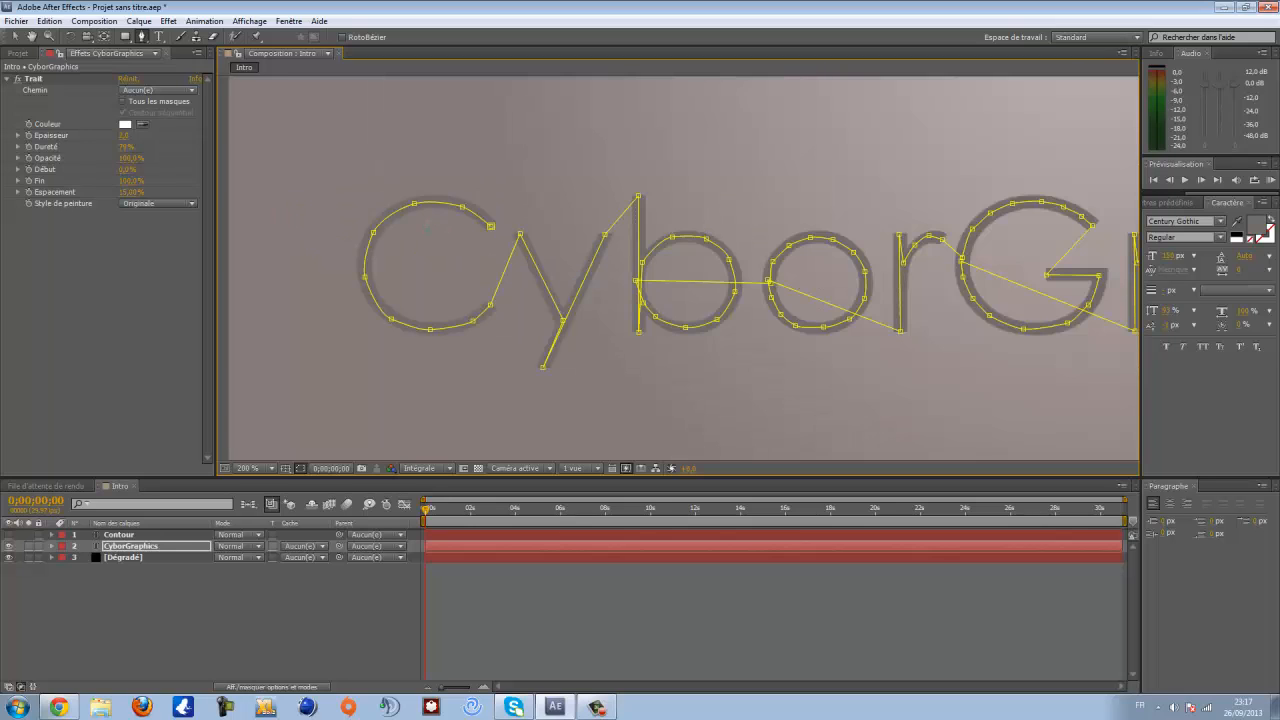
scroll(832, 306, "down", 1)
left_click_drag(882, 298, 809, 303)
left_click_drag(967, 293, 919, 291)
scroll(491, 268, "up", 1)
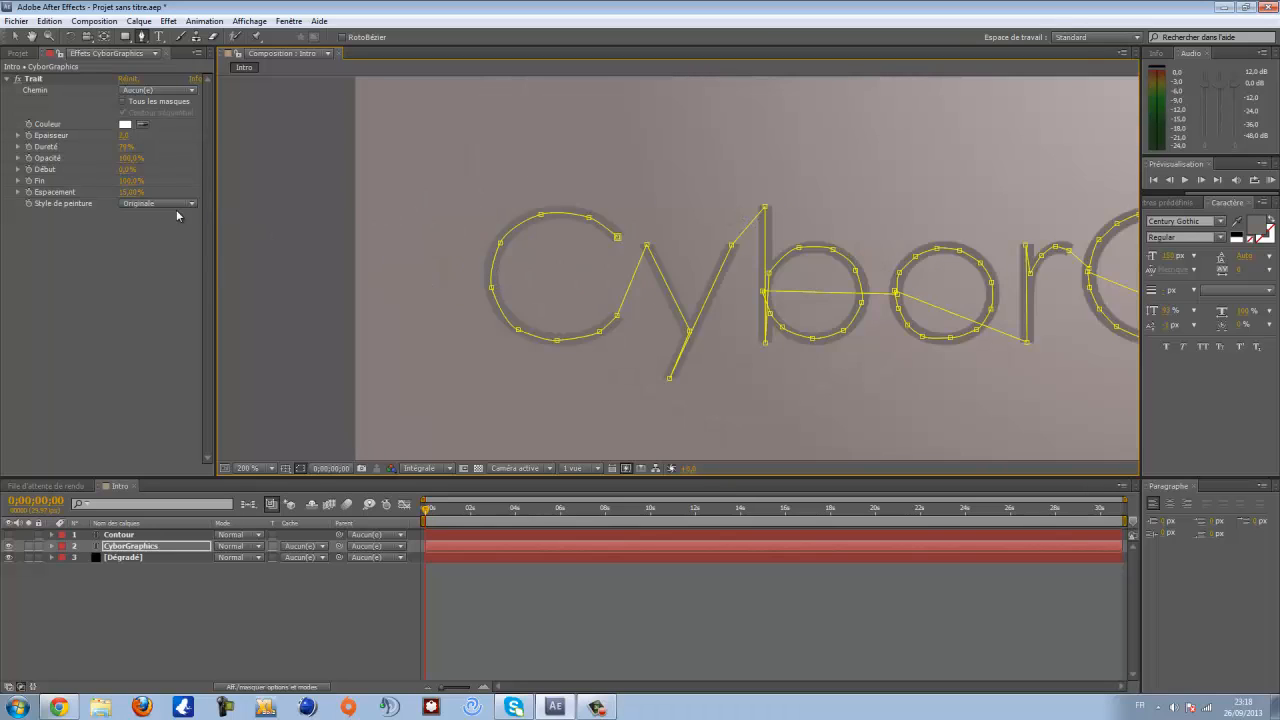
- Set the Stroke effect's paint style to Afficher originale and its path to Masque 1
left_click(165, 204)
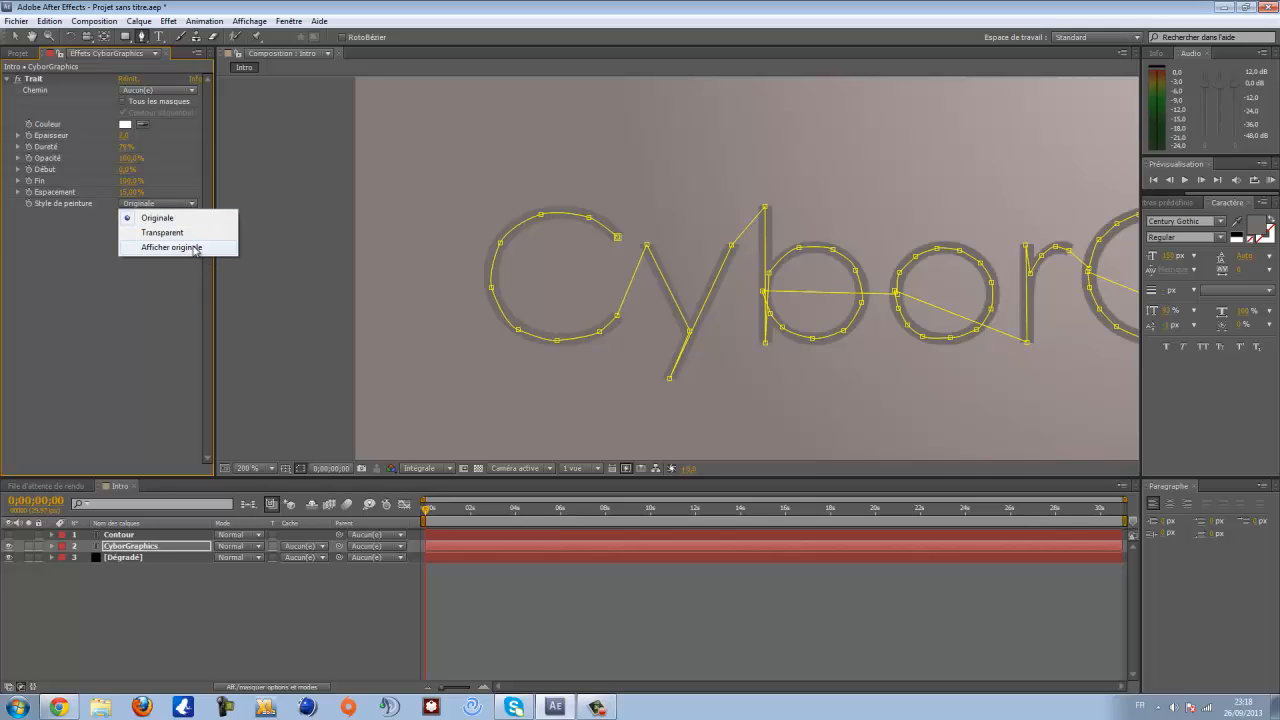
left_click(15, 37)
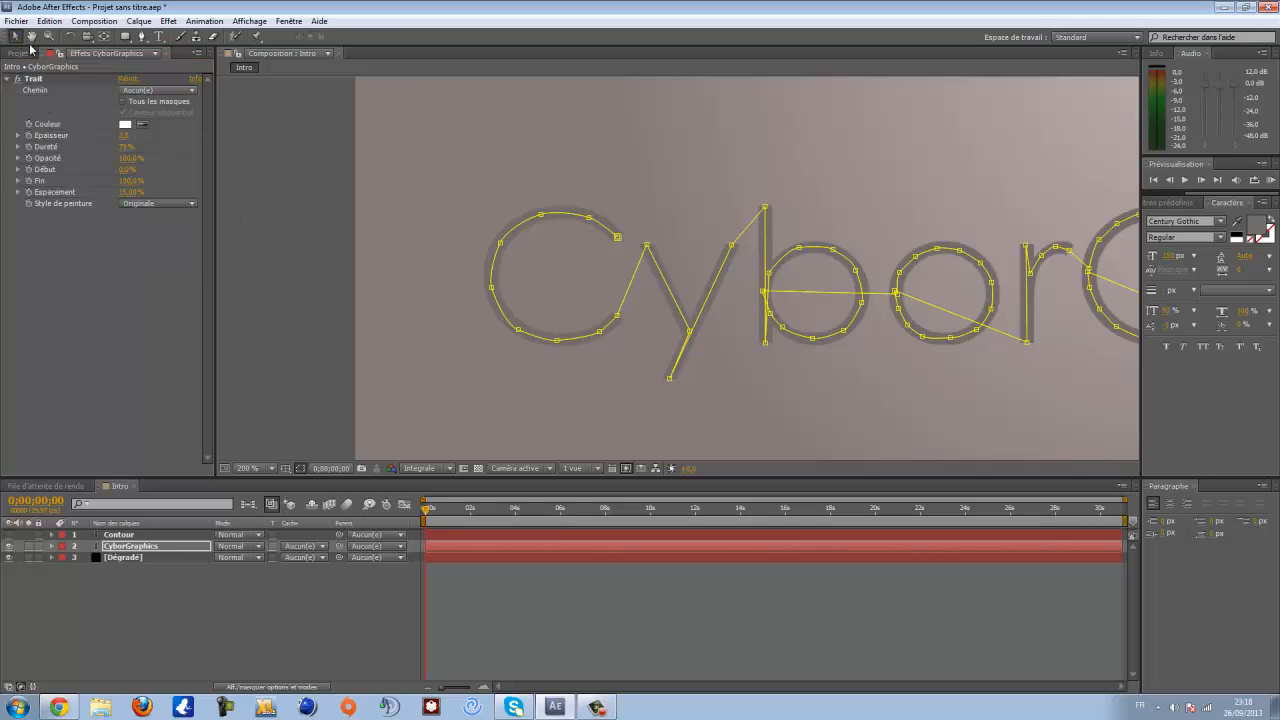
left_click(136, 207)
left_click(225, 248)
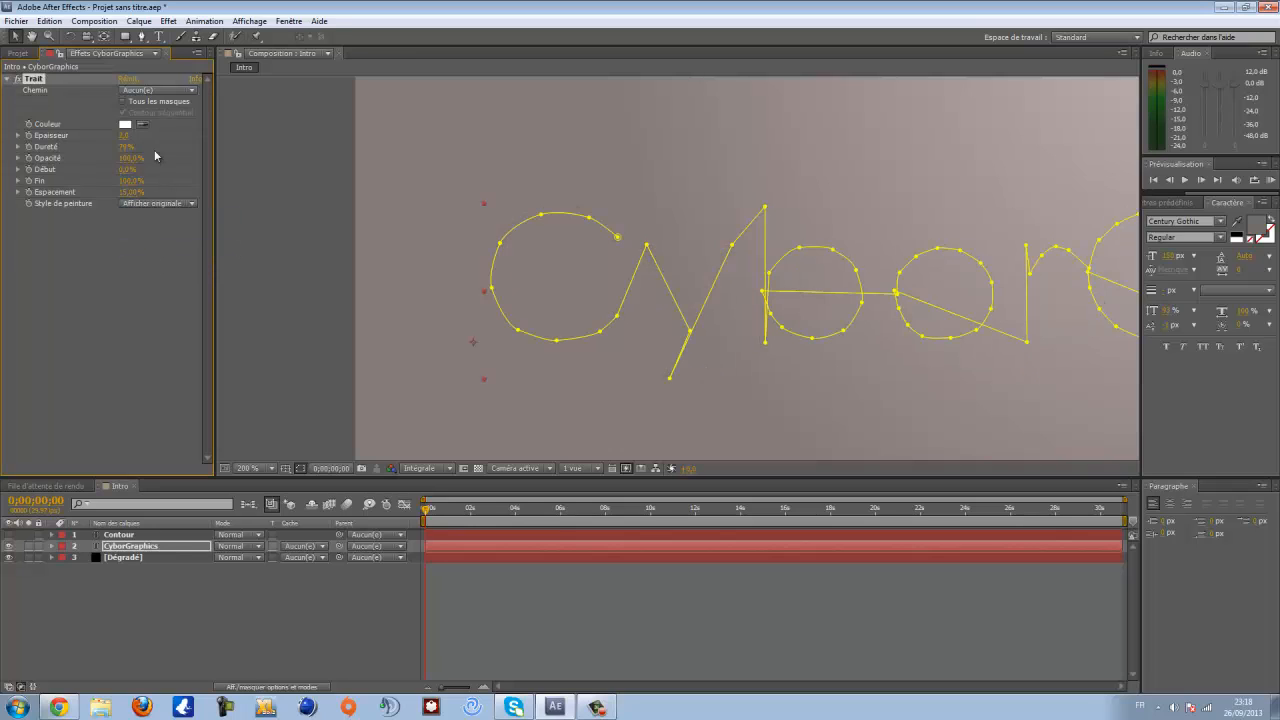
left_click(134, 93)
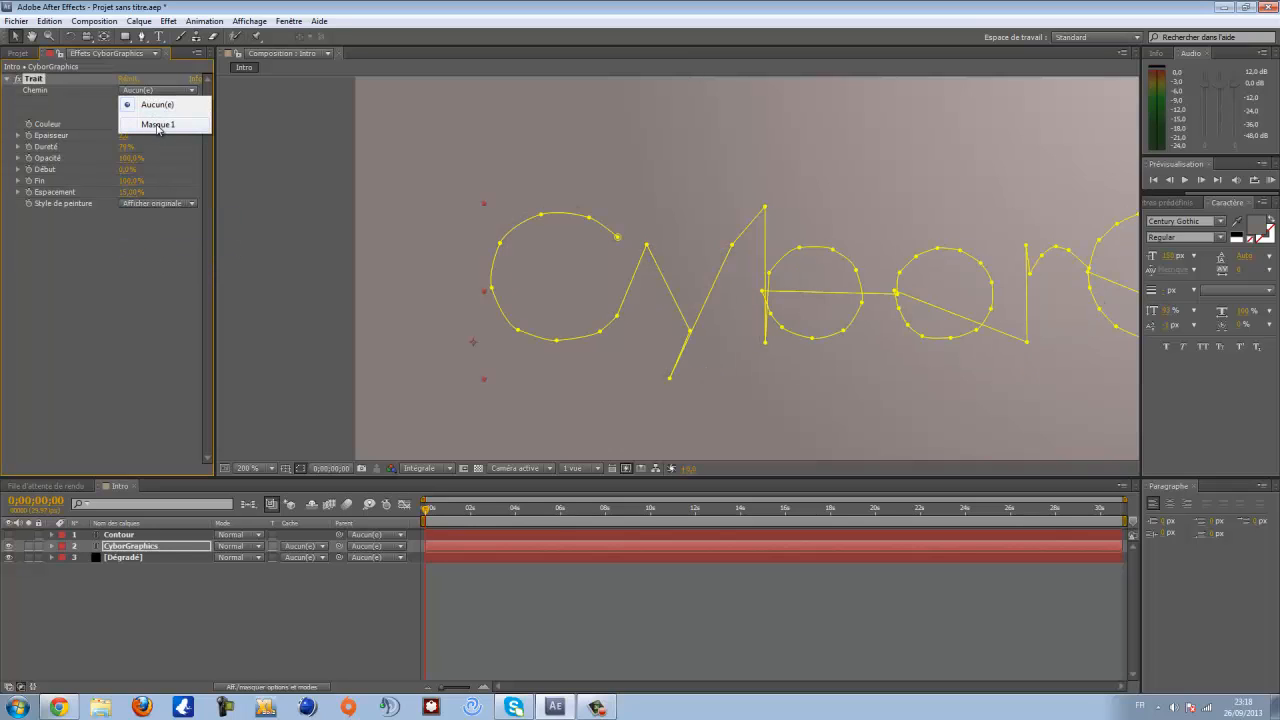
left_click(158, 125)
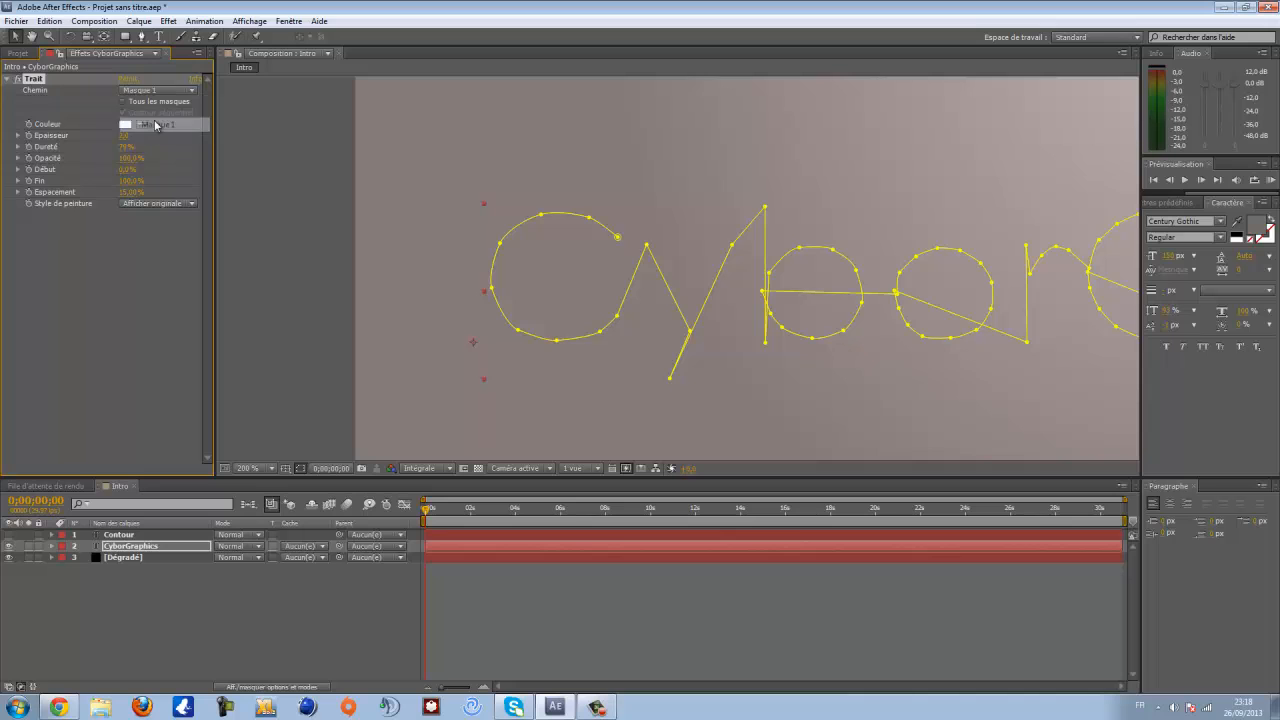
- Set the Stroke effect's paint style to Originale
scroll(803, 306, "down", 2)
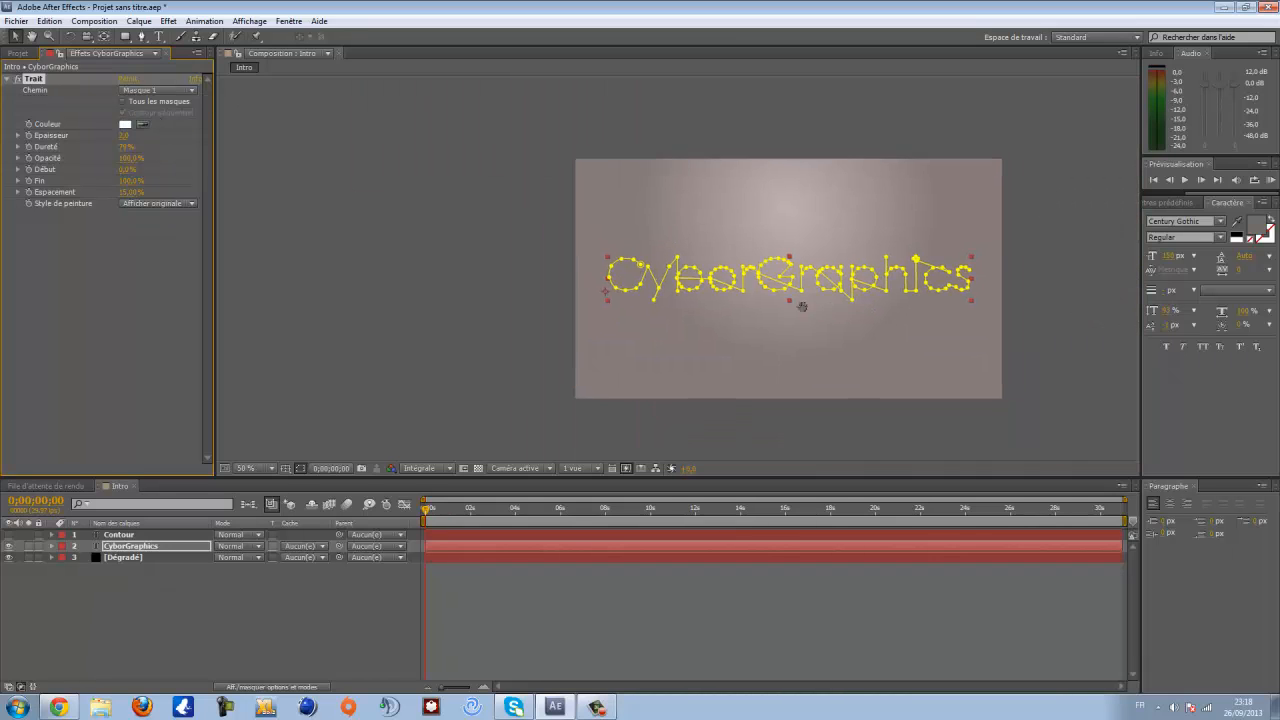
left_click_drag(803, 306, 660, 304)
scroll(695, 300, "up", 1)
left_click_drag(585, 290, 791, 335)
left_click_drag(585, 321, 545, 320)
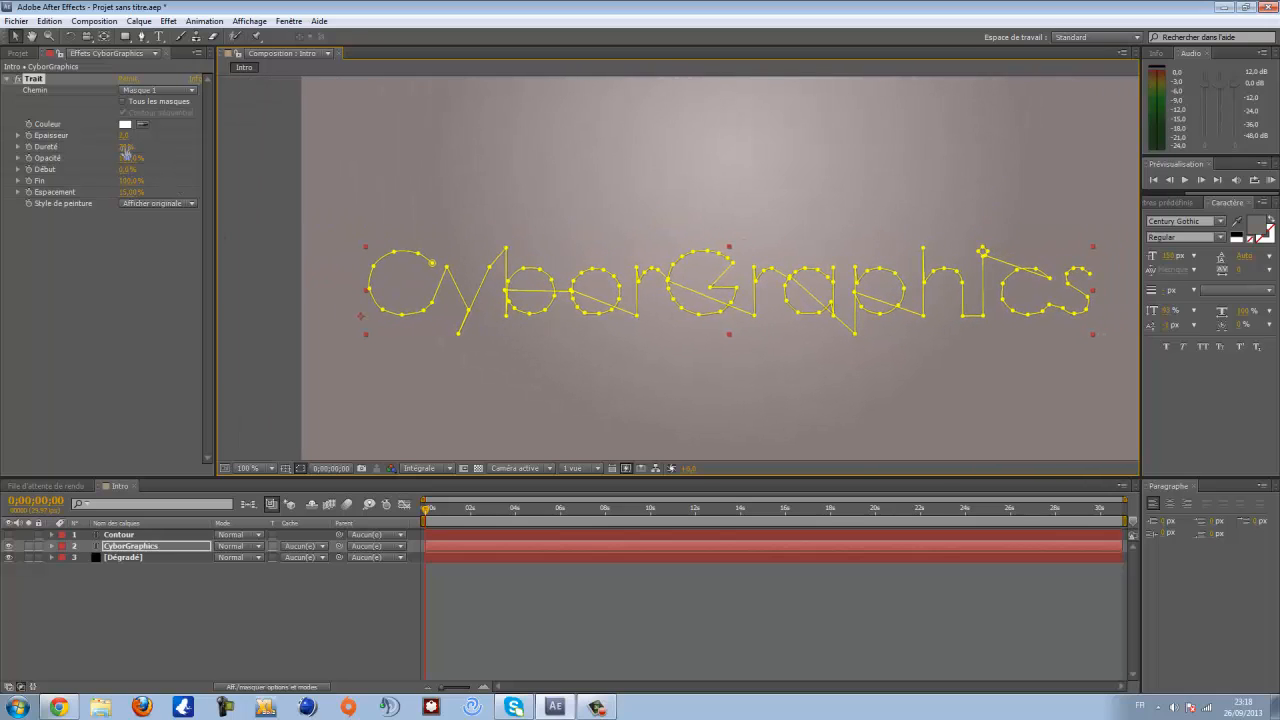
left_click(156, 203)
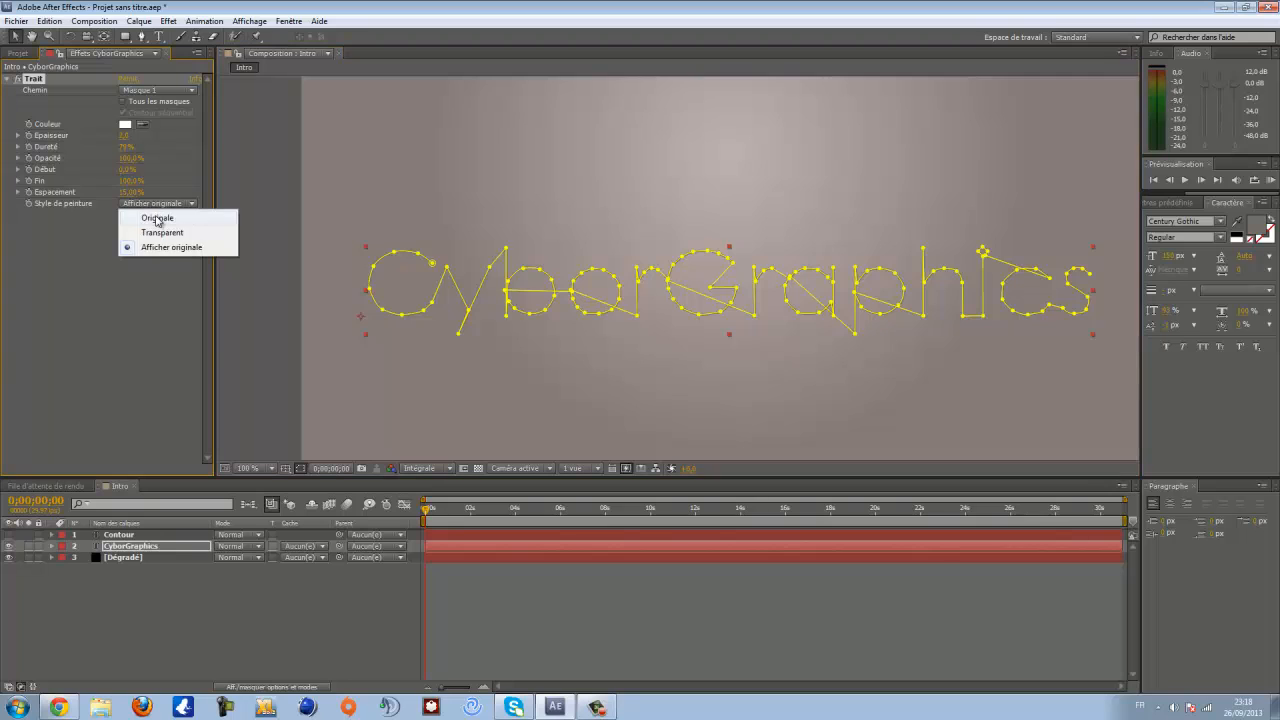
left_click(156, 219)
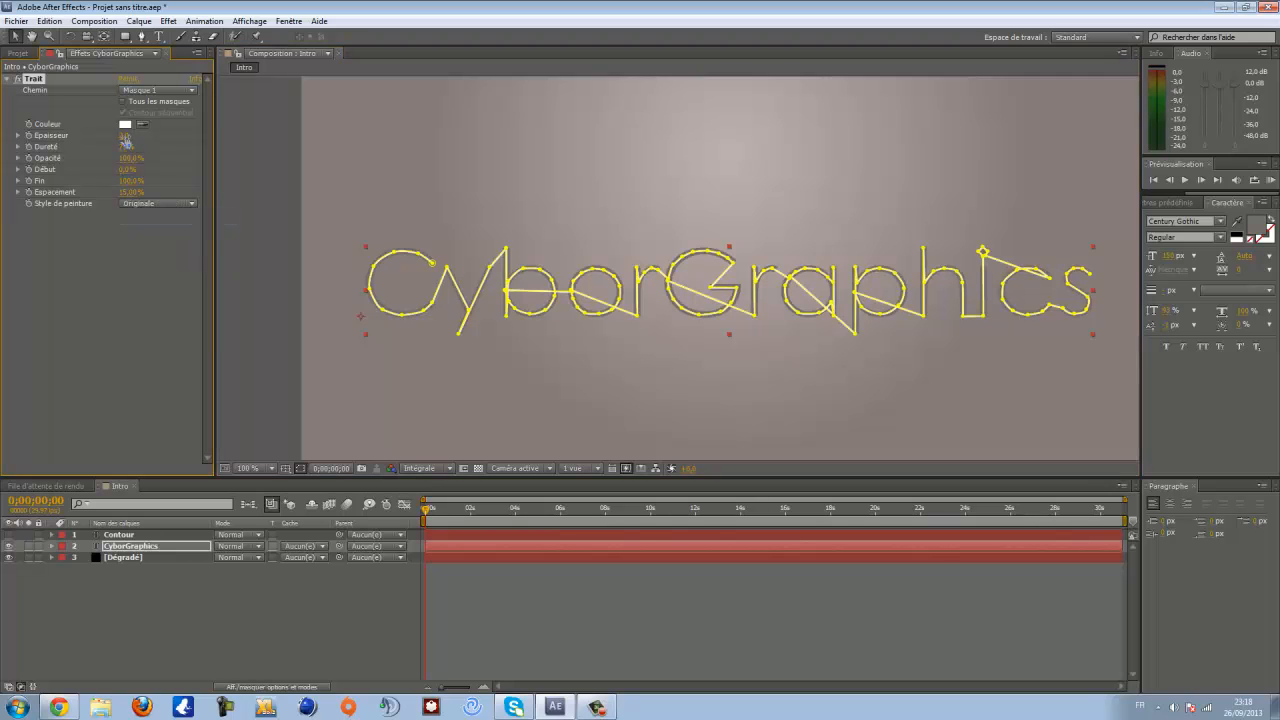
- Increase the Stroke effect's Épaisseur so the stroke fully covers the CyborGraphics letters
left_click_drag(125, 136, 161, 137)
key("period")
key("period")
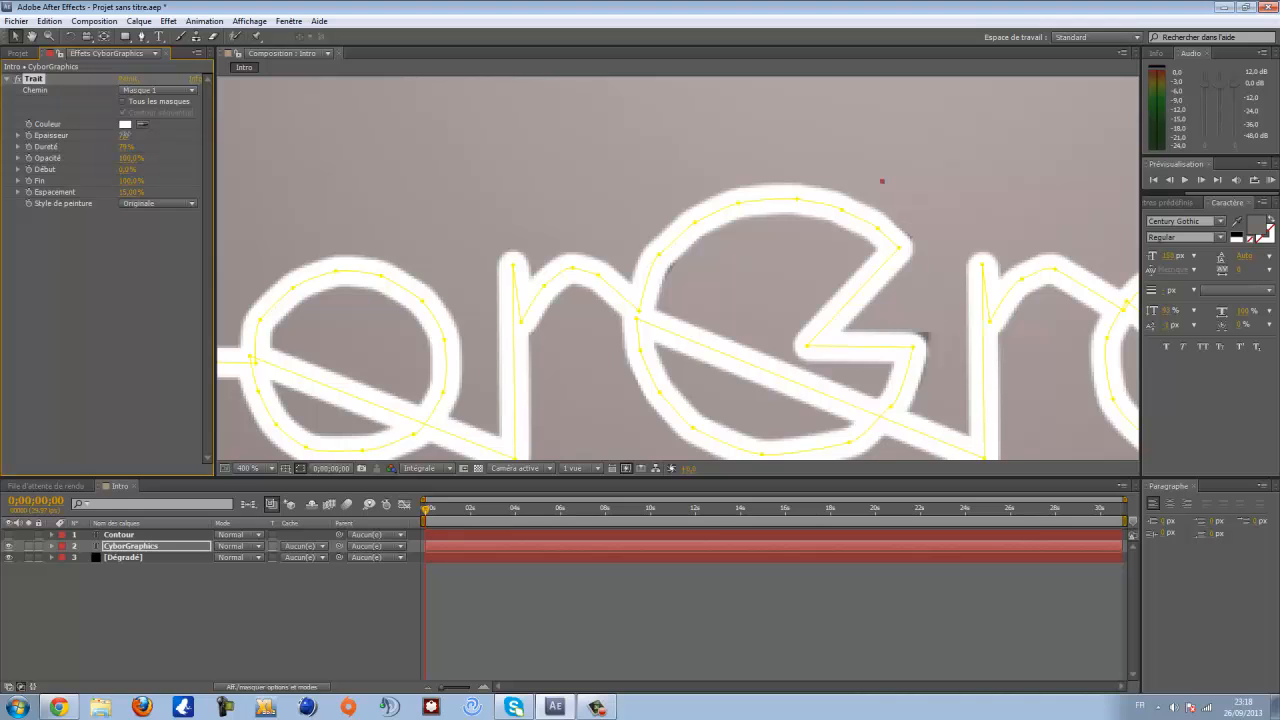
left_click_drag(125, 136, 149, 139)
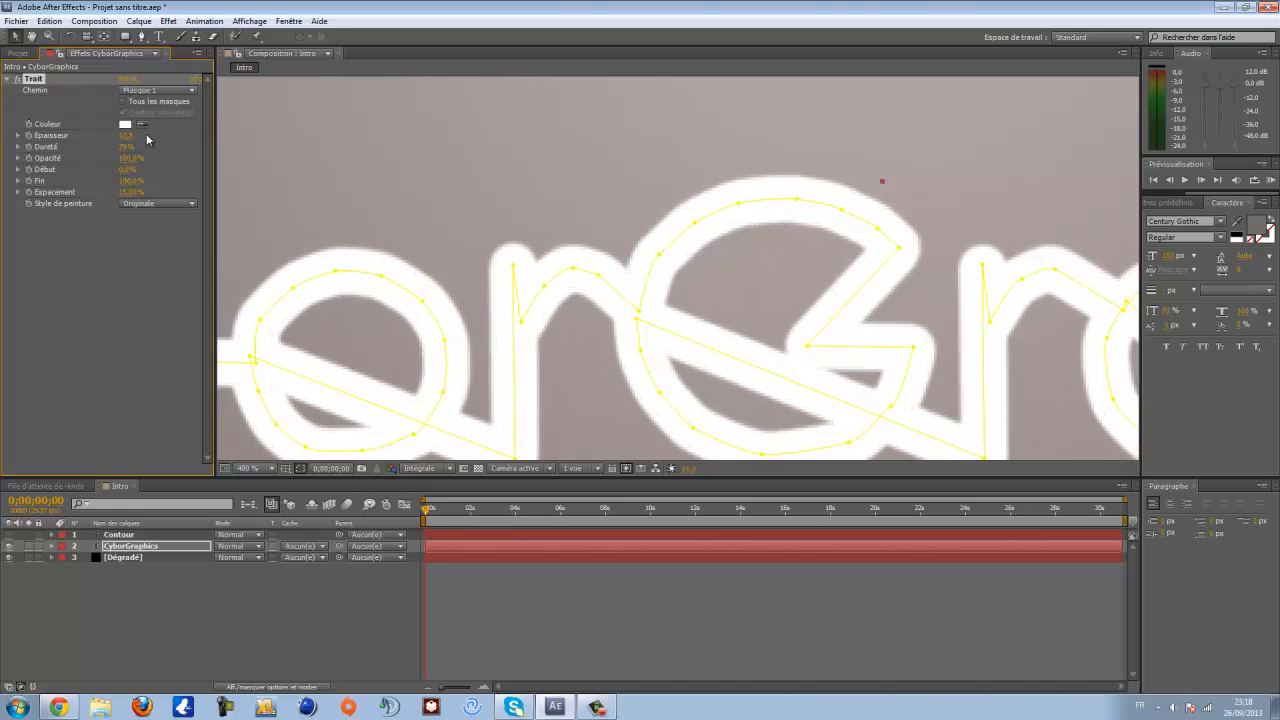
scroll(646, 234, "down", 1)
left_click_drag(868, 251, 362, 168)
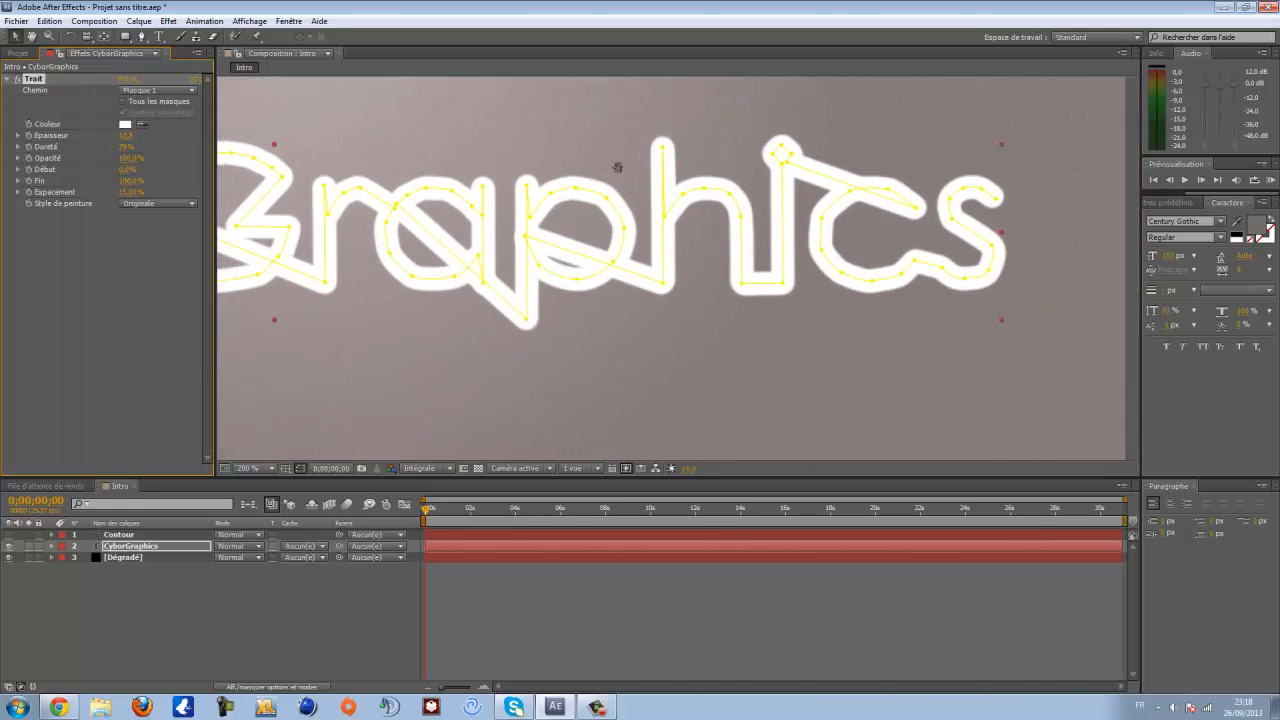
scroll(575, 206, "down", 1)
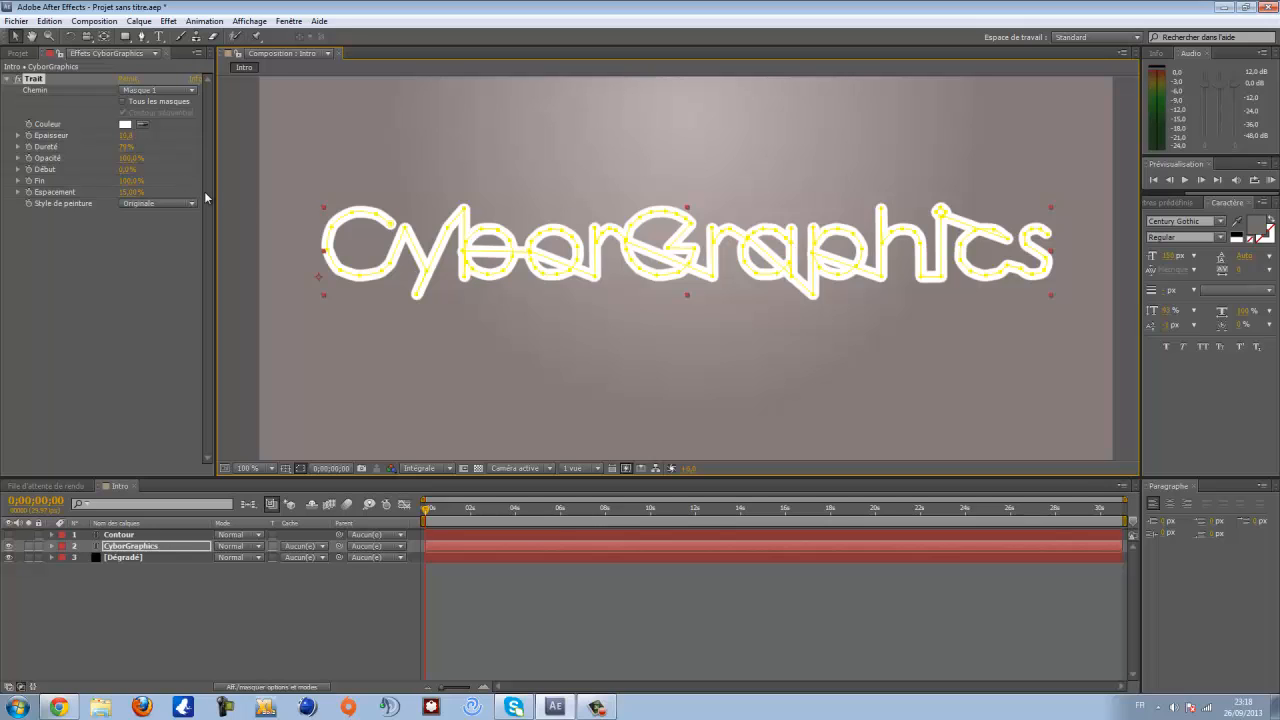
- Set the Stroke paint style back to Afficher originale and its Fin to 0% at the start
left_click(145, 204)
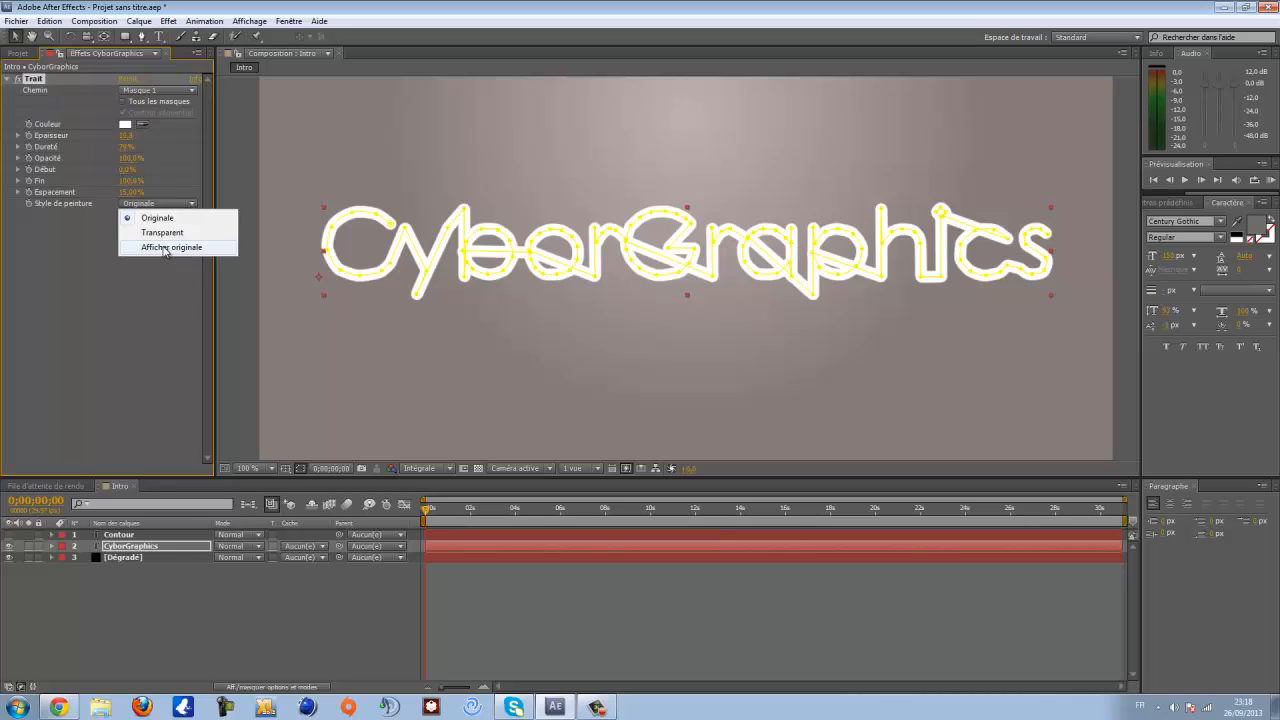
left_click(163, 248)
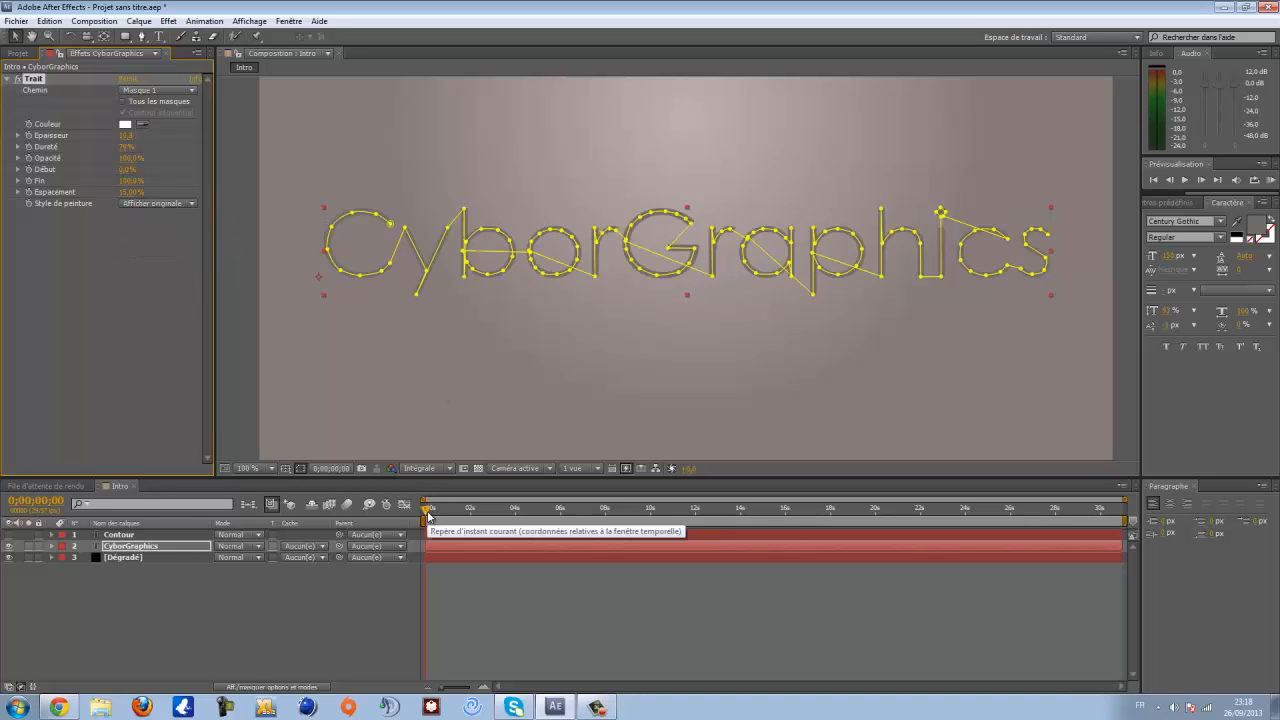
left_click(130, 181)
type("0")
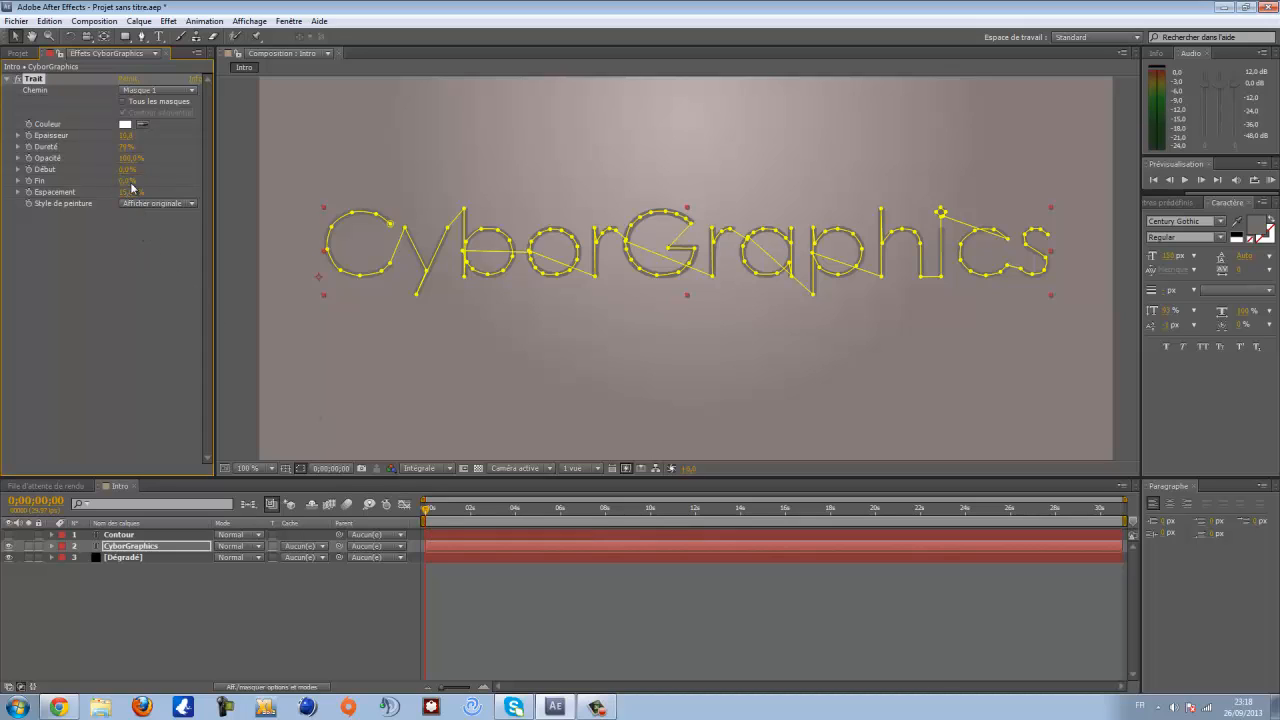
key("Return")
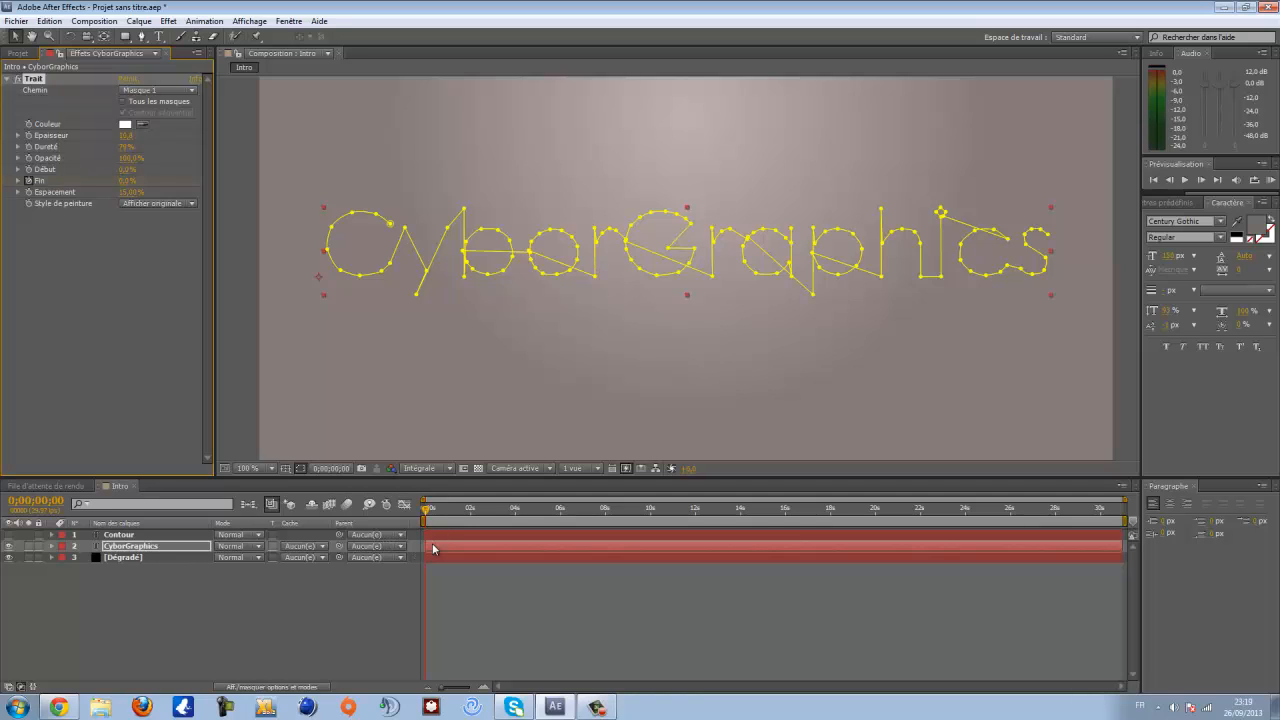
- Set the Stroke's Fin to 100% at 0:00:07:09
left_click_drag(430, 509, 589, 514)
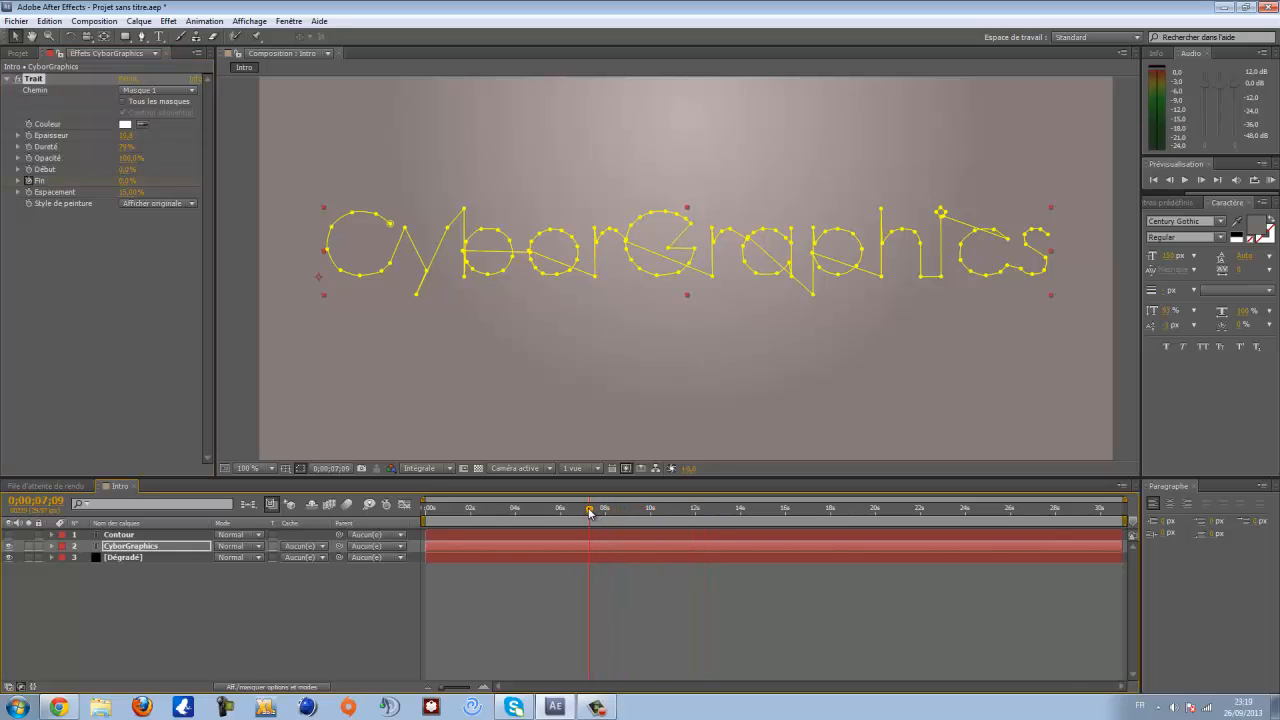
left_click(123, 182)
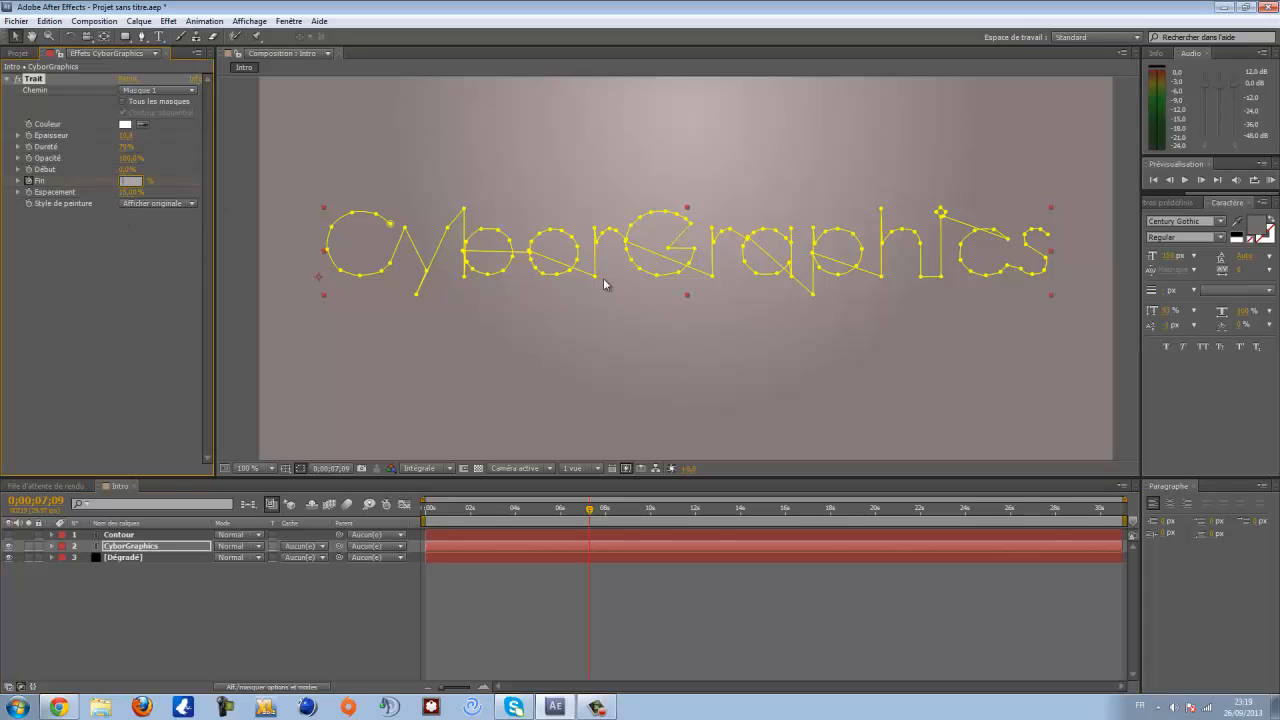
type("100")
key("Return")
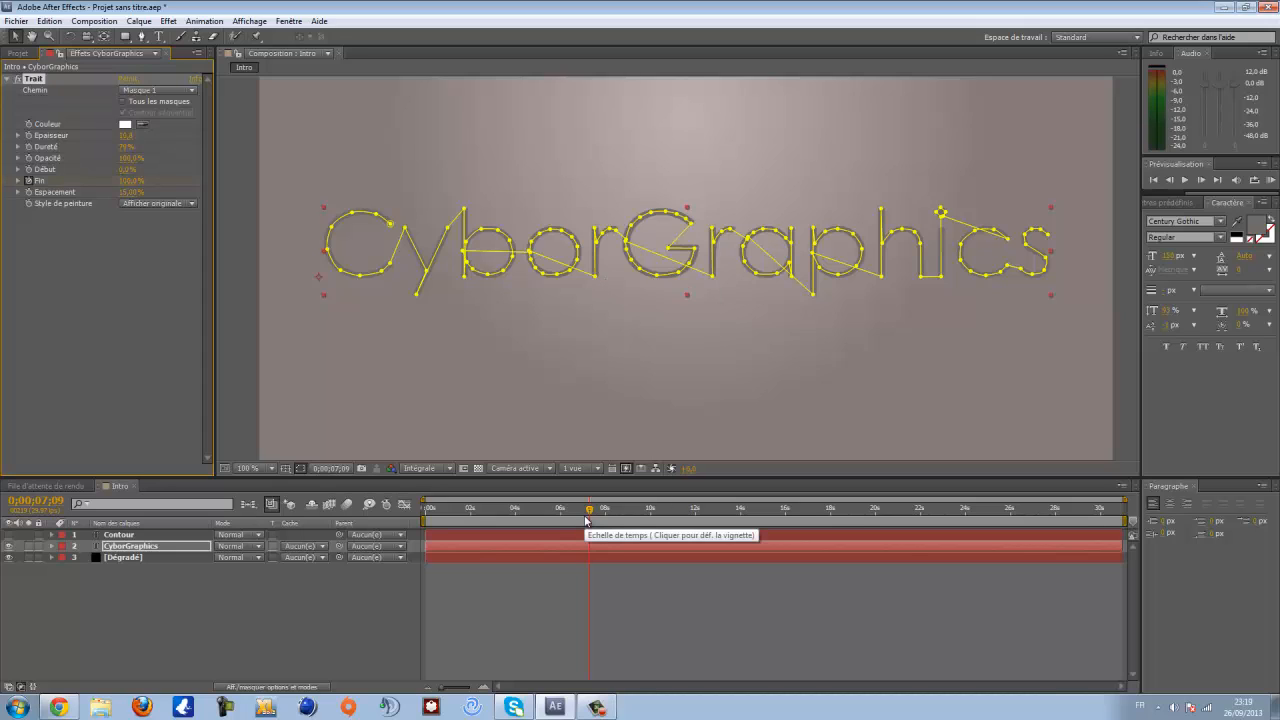
- Preview the stroke reveal animation
left_click(546, 580)
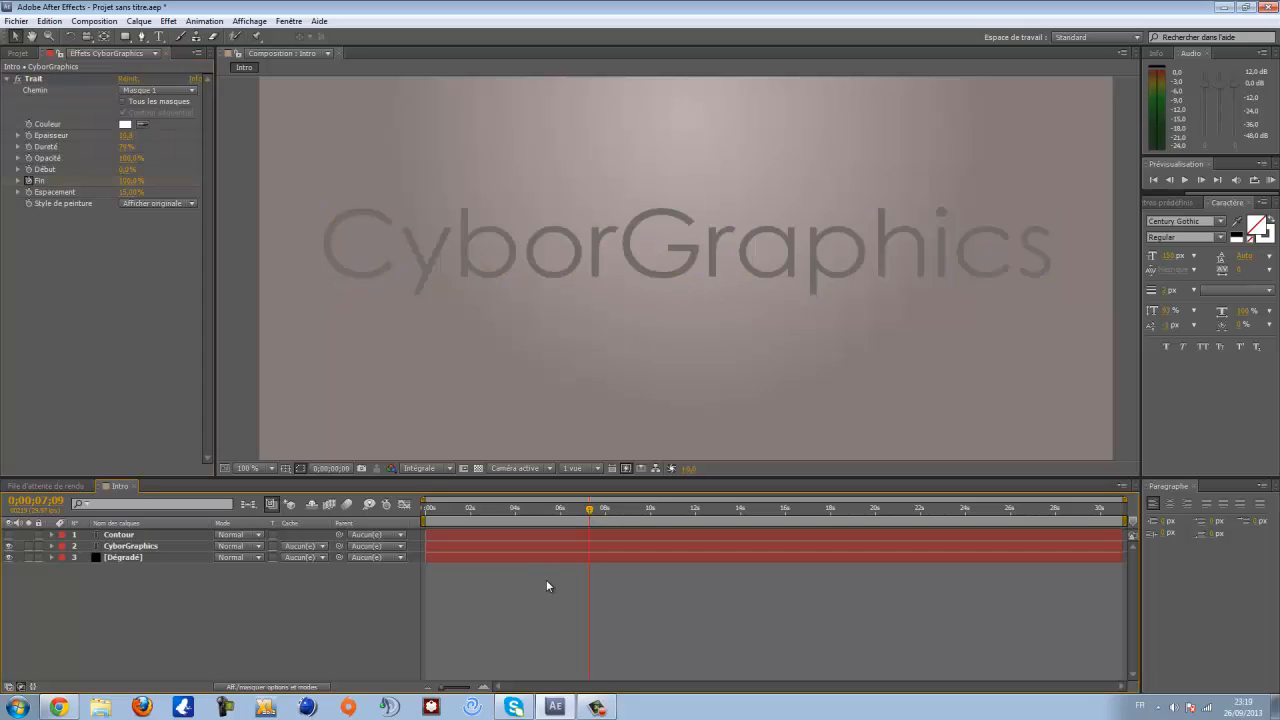
key("space")
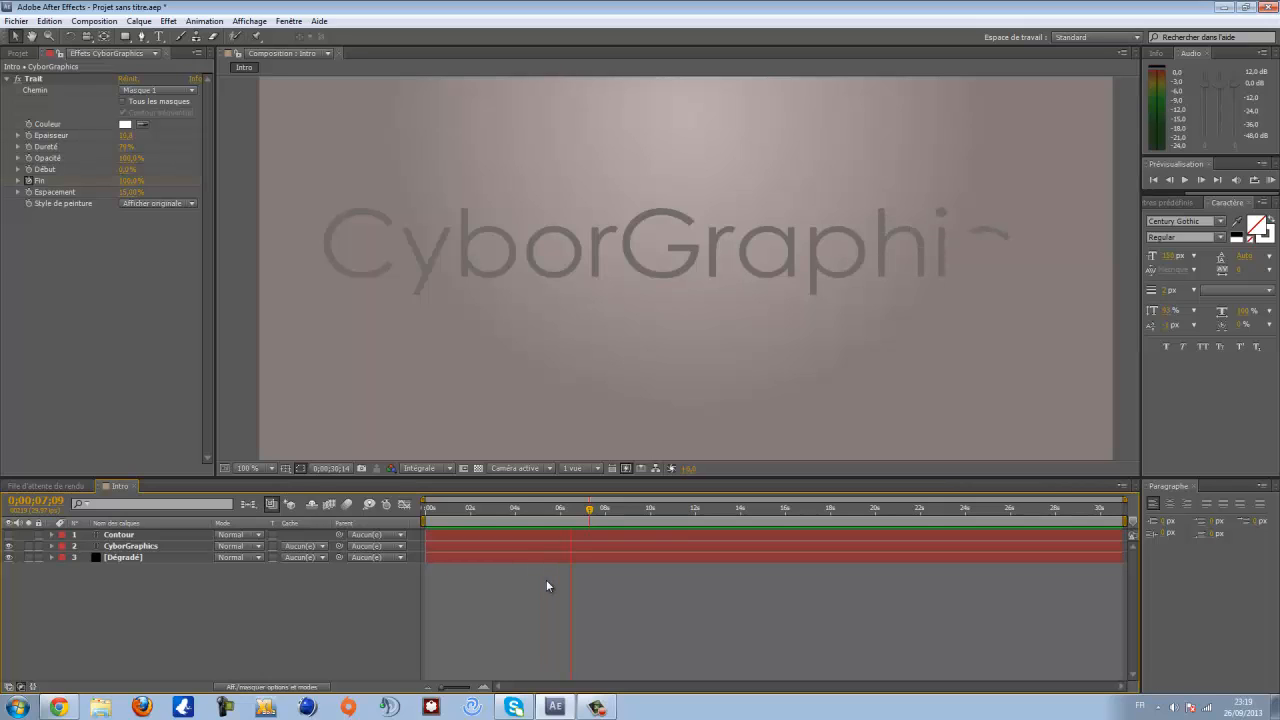
key("space")
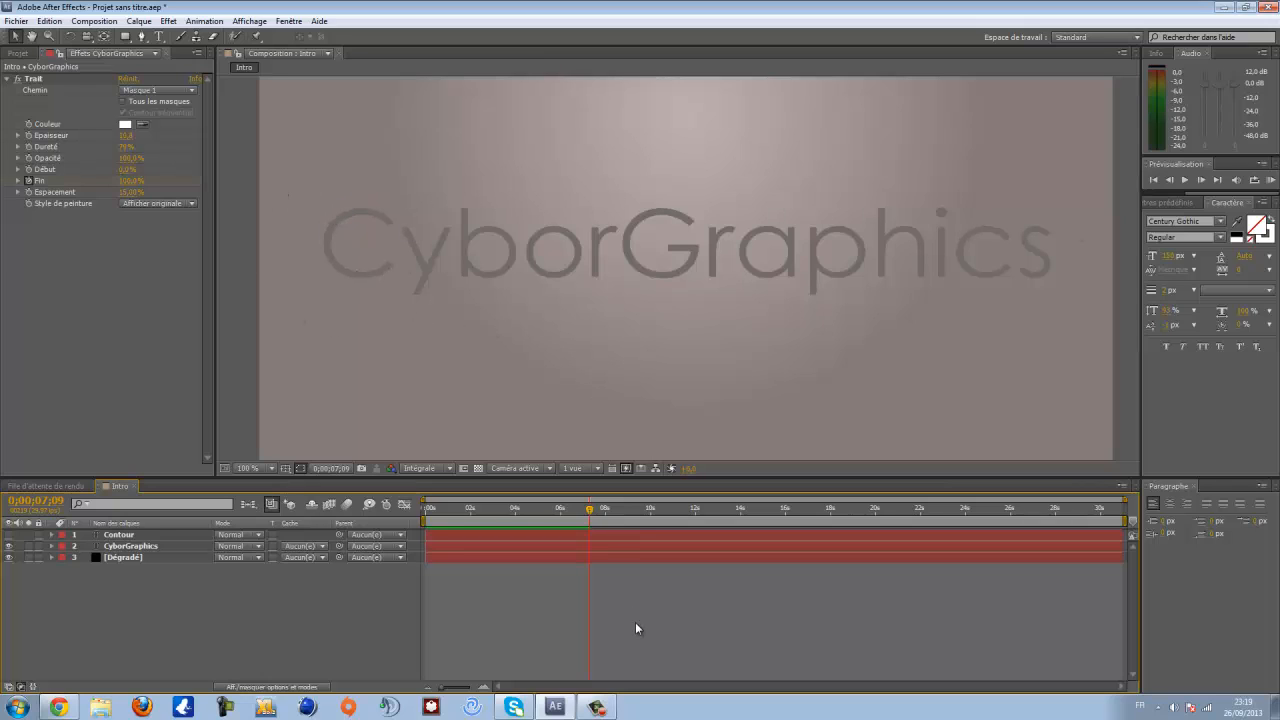
left_click(95, 21)
mouse_move(137, 23)
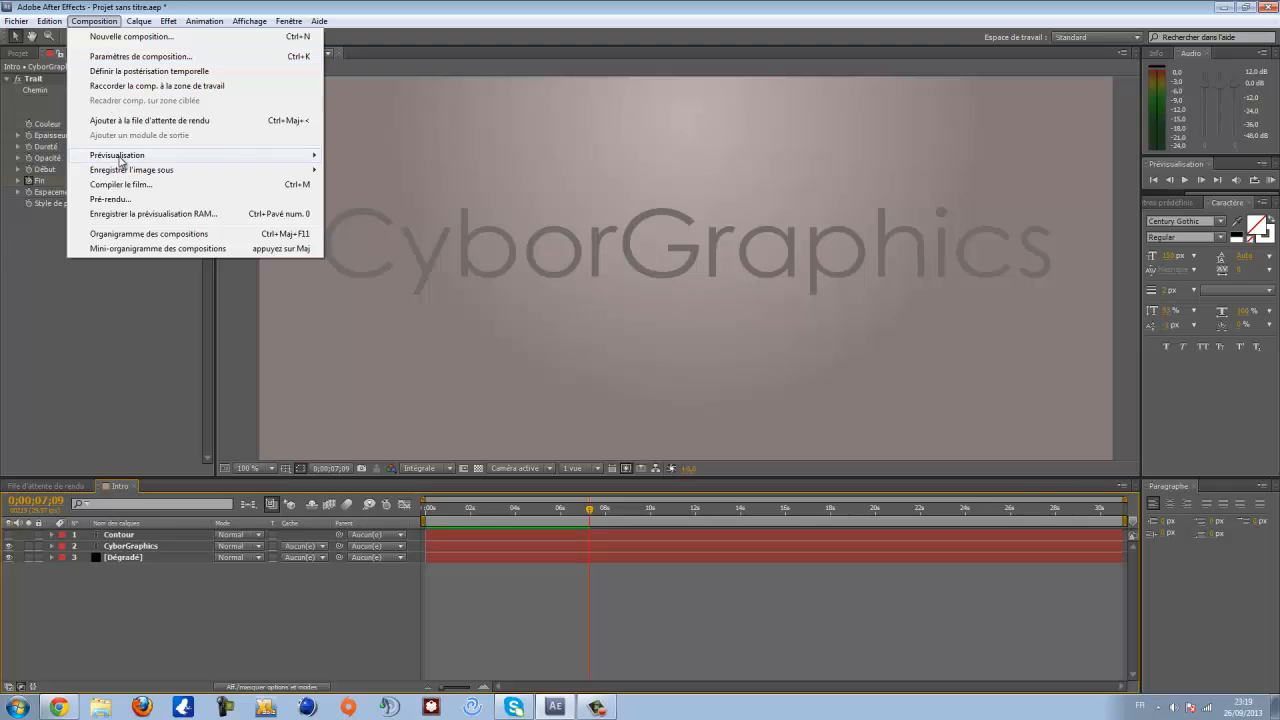
mouse_move(122, 163)
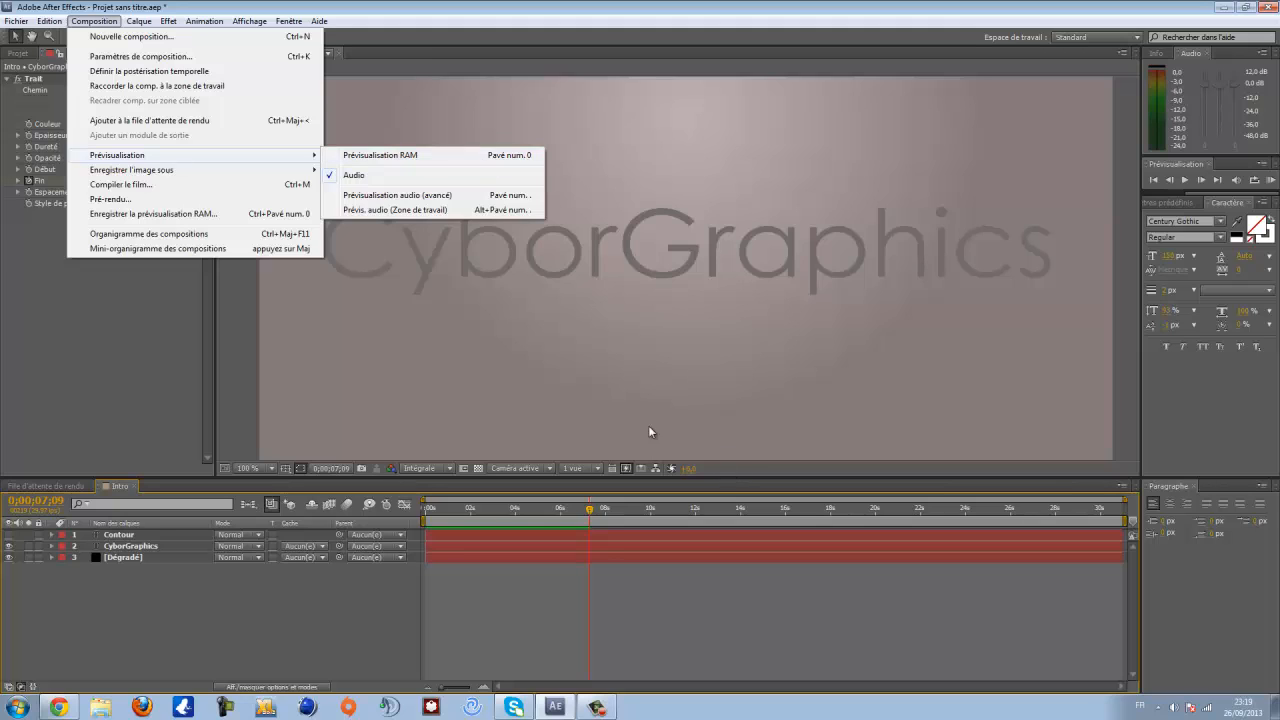
left_click(160, 345)
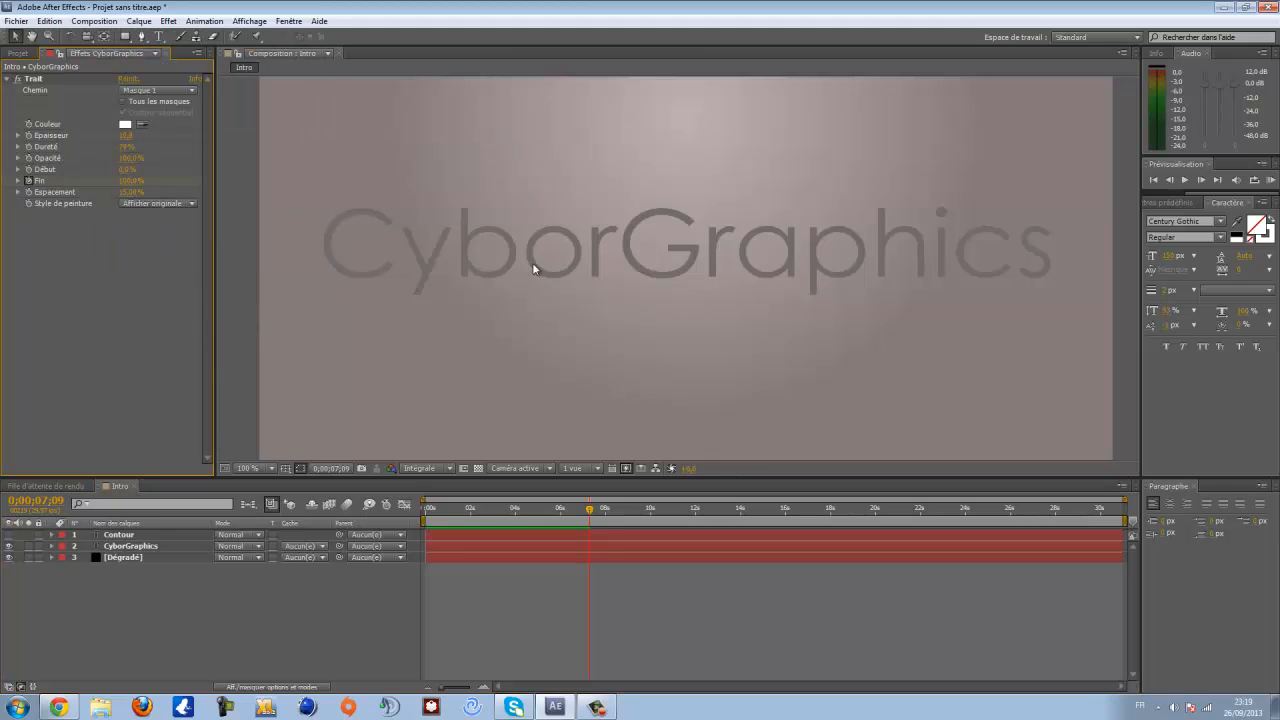
- Make the Contour layer visible and key its opacity at 0% at 0:00:08:21
left_click(8, 535)
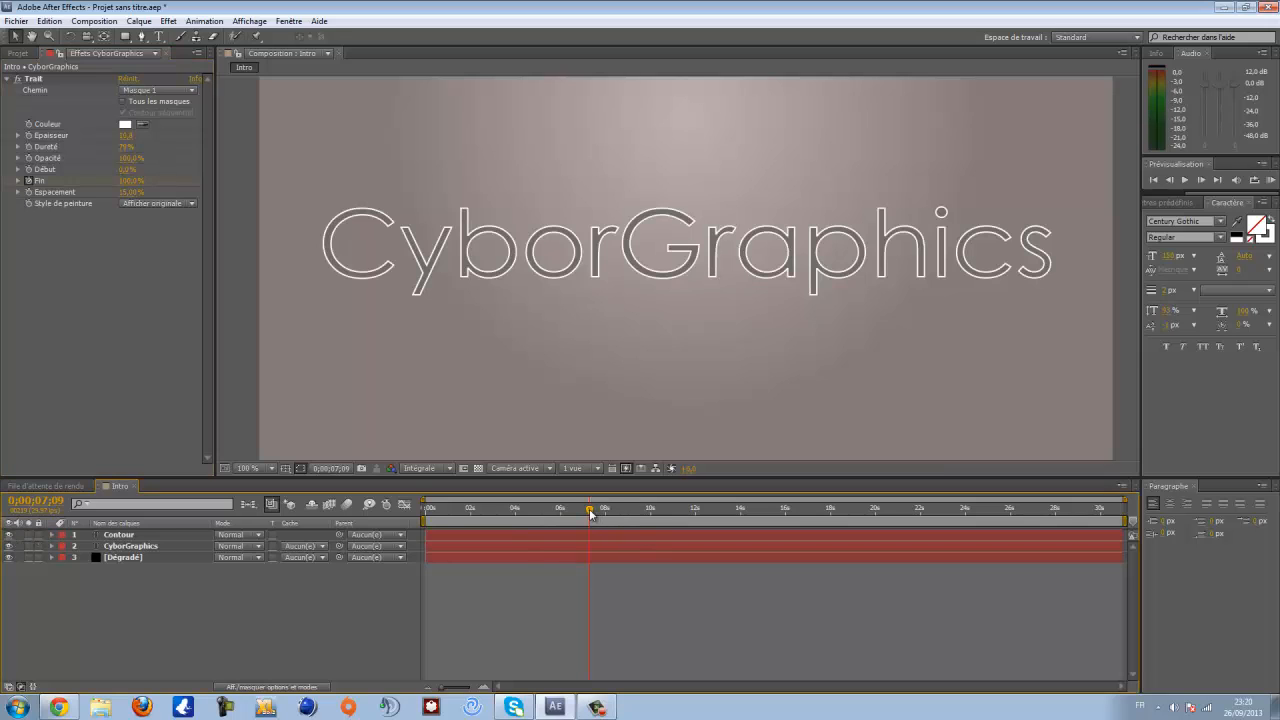
mouse_move(590, 509)
left_mouse_down()
mouse_move(500, 513)
mouse_move(631, 510)
left_mouse_up()
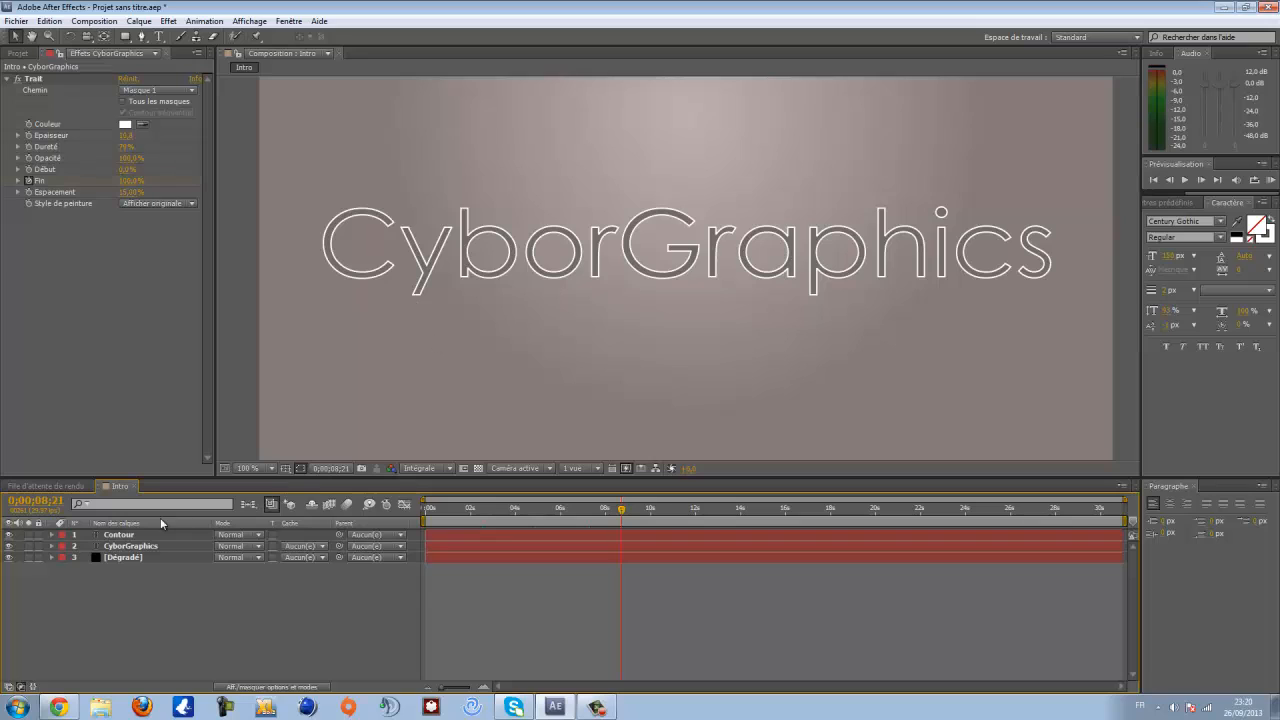
left_click(107, 535)
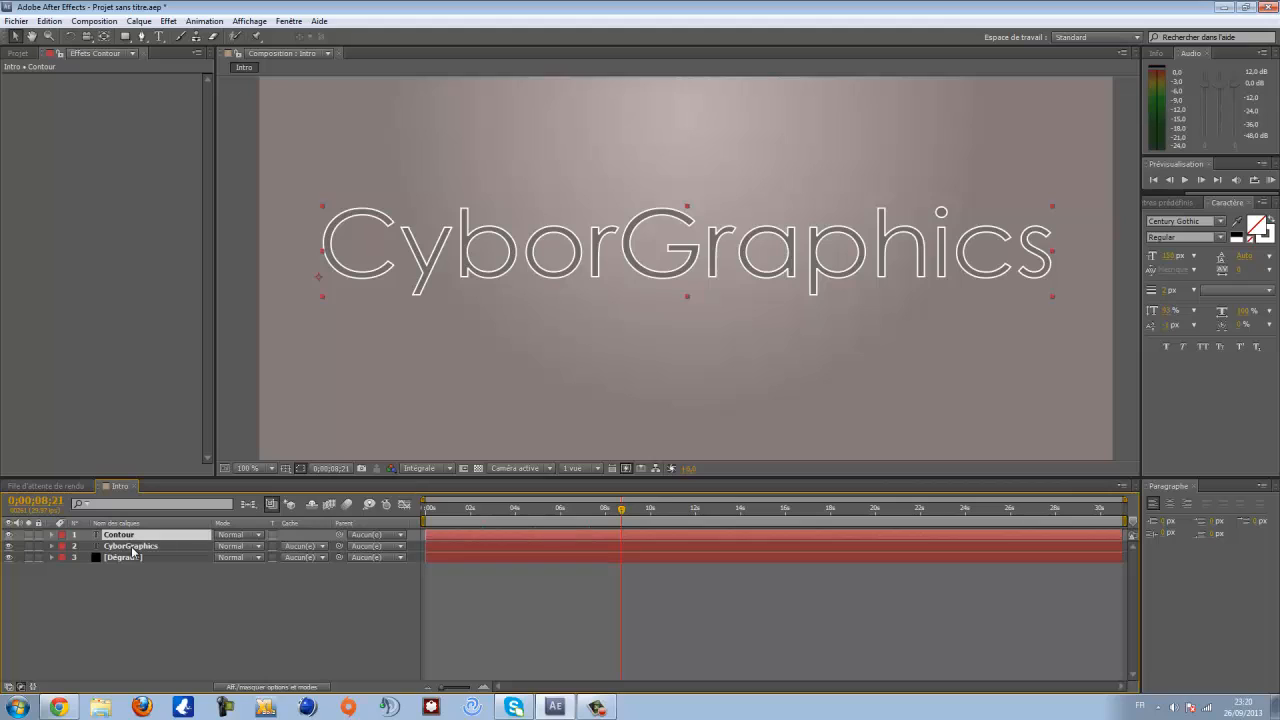
key("t")
key("alt+shift+t")
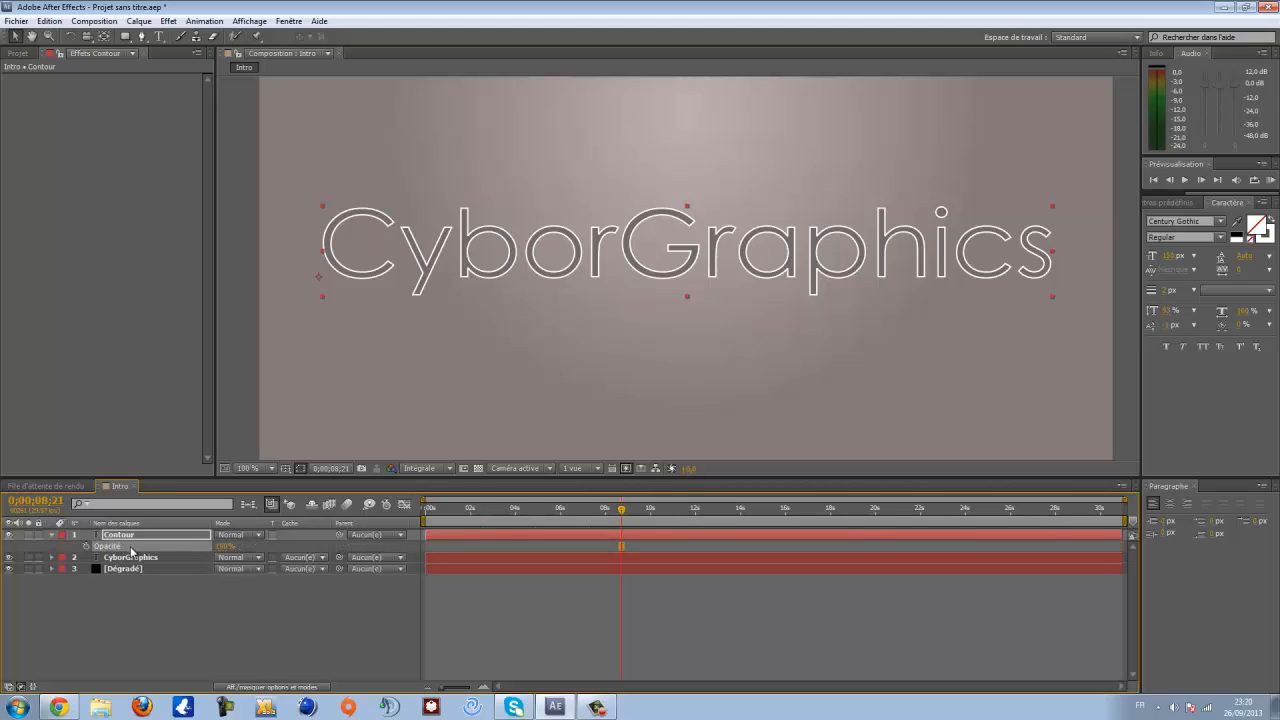
left_click(226, 546)
key("Return")
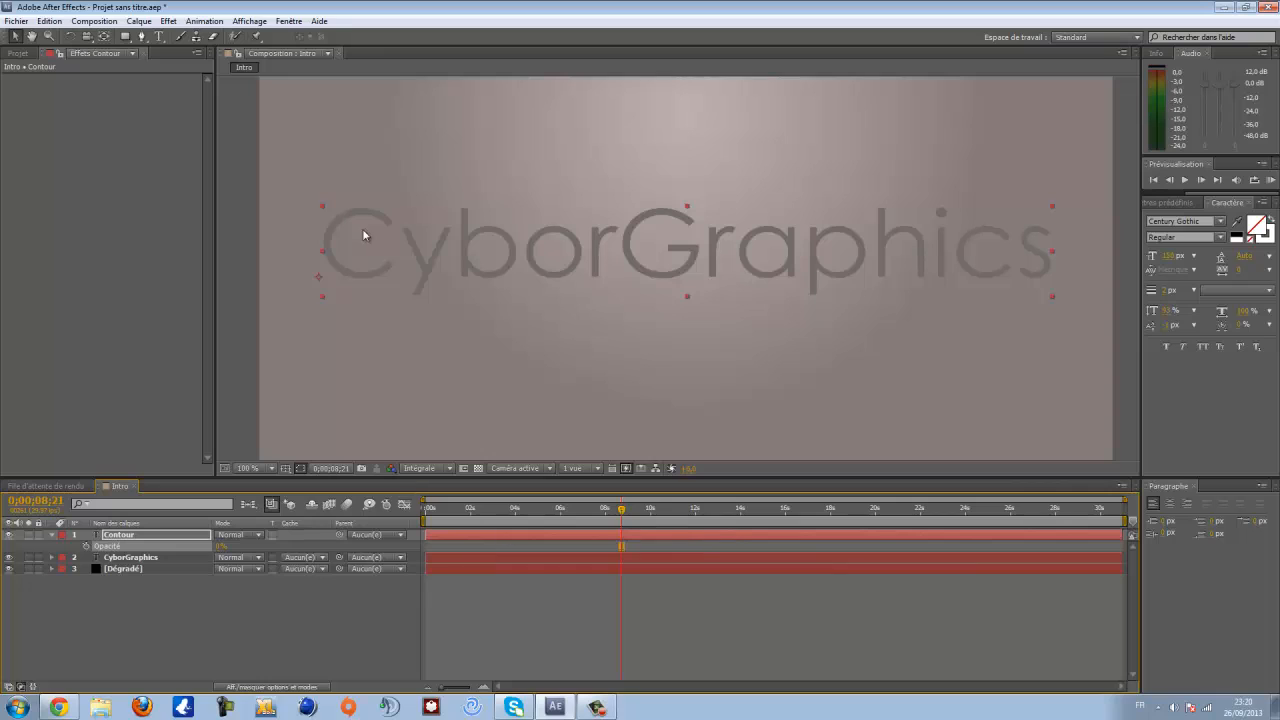
left_click(86, 546)
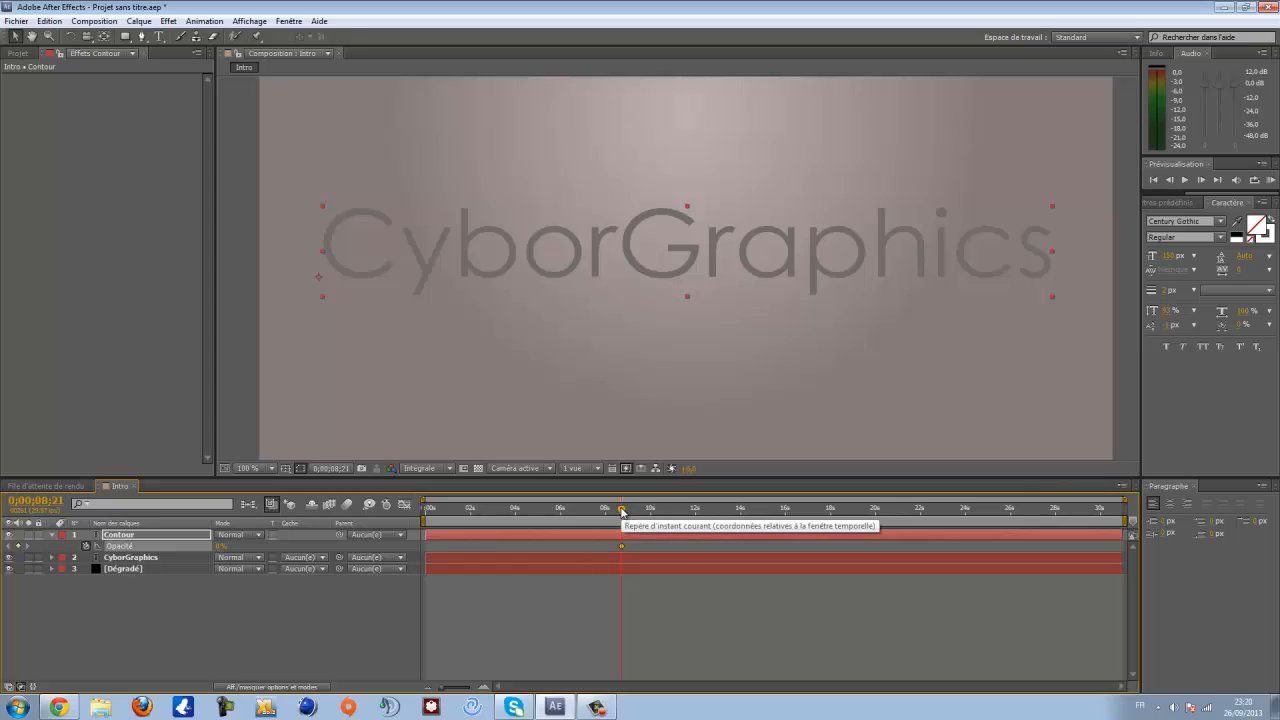
- Key the Contour layer's opacity at 100% at 0:00:08:23
left_click_drag(621, 511, 623, 512)
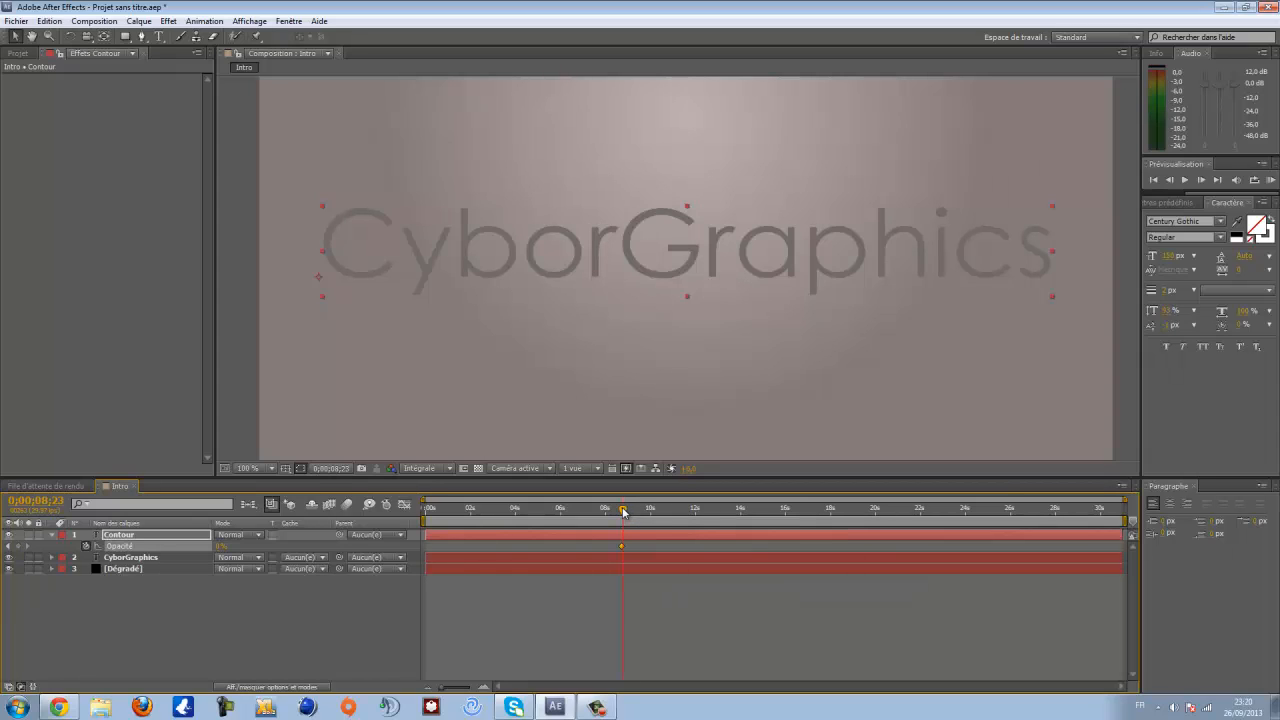
left_click(220, 546)
key("Return")
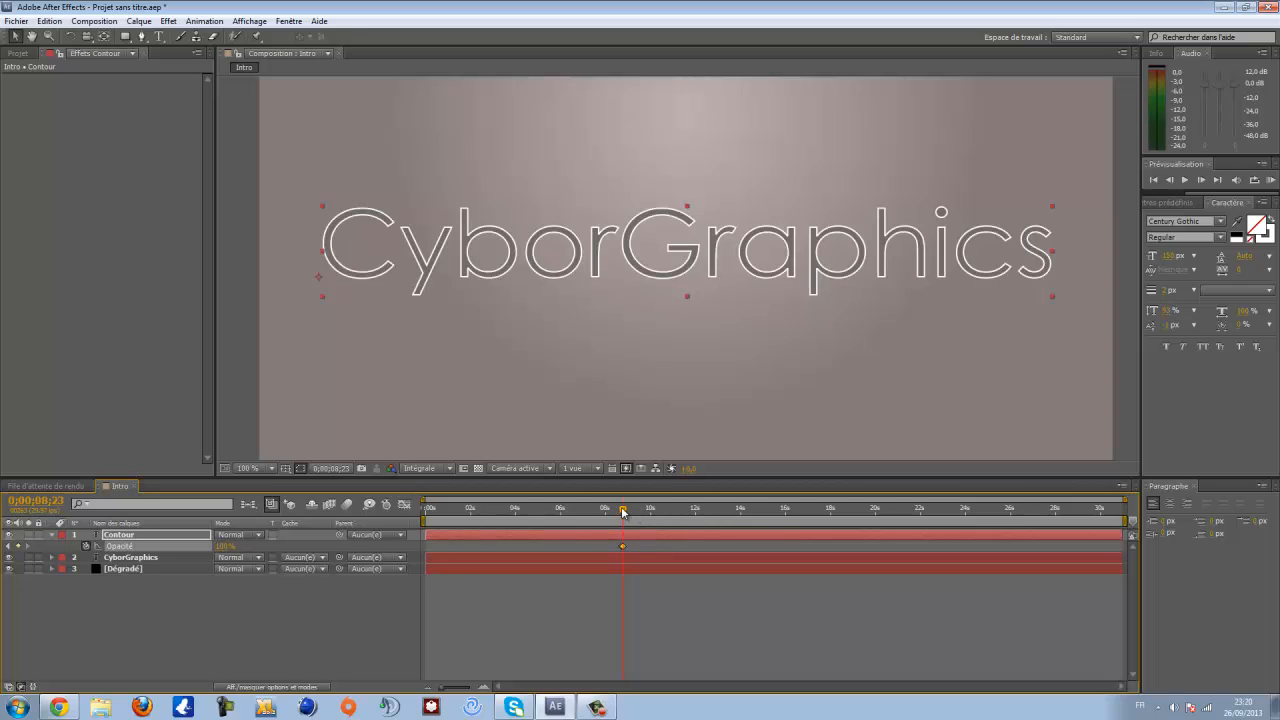
- Key the Contour layer's opacity at 0% at 0:00:08:26
left_click_drag(623, 511, 626, 511)
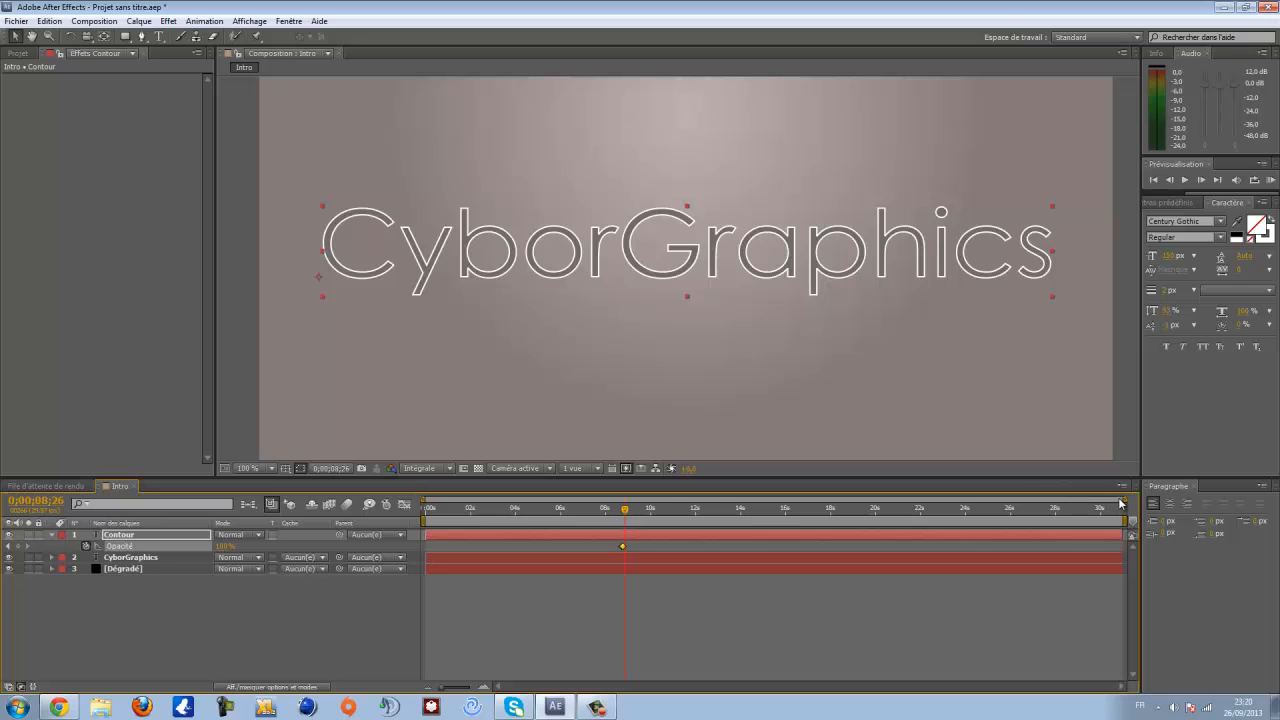
left_click_drag(1124, 499, 819, 499)
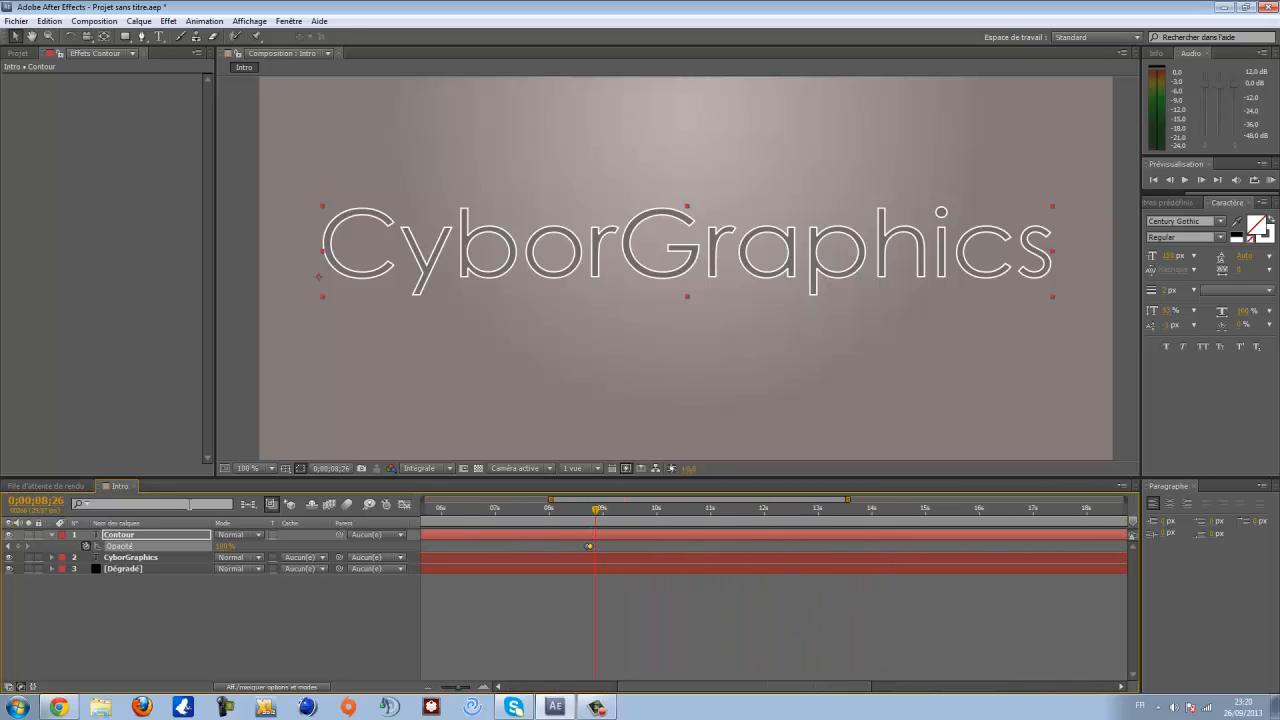
left_click(225, 546)
type("0")
key("Return")
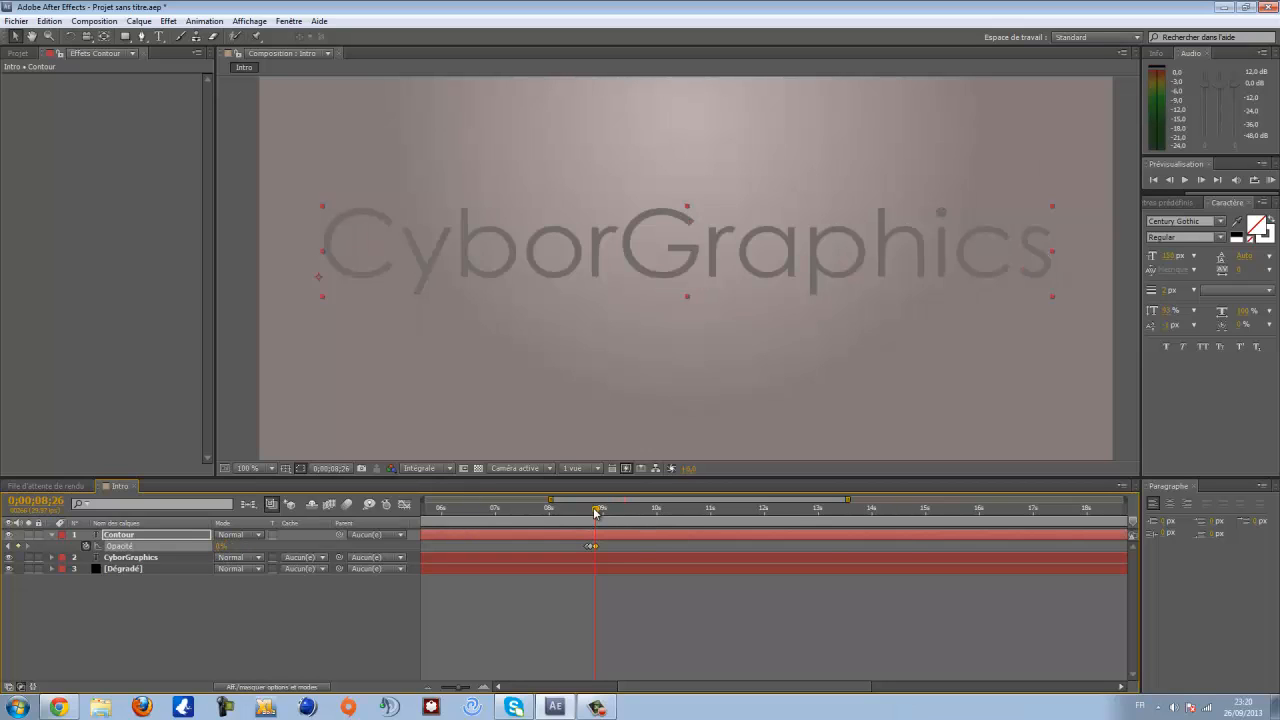
- Add a 0% opacity keyframe at 0:00:08:29 and key the Contour opacity at 100% at 0:00:09:01
left_click_drag(595, 512, 601, 511)
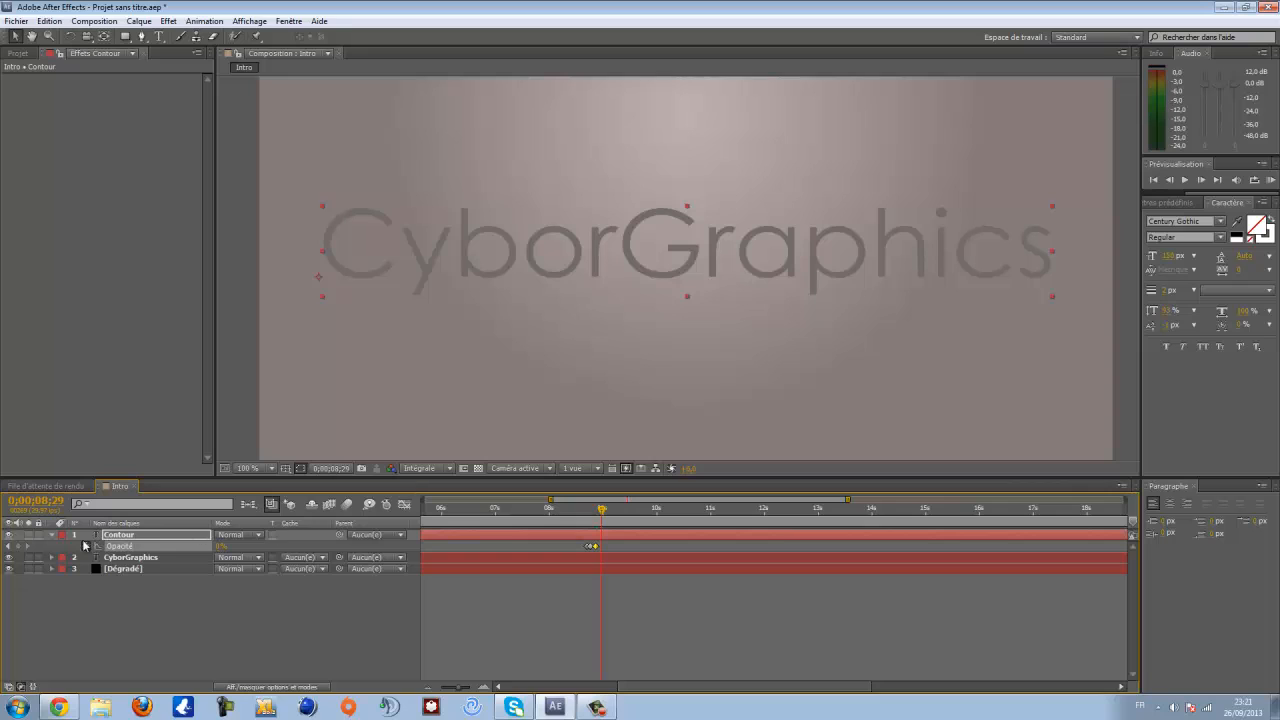
left_click(20, 546)
left_click_drag(599, 511, 607, 512)
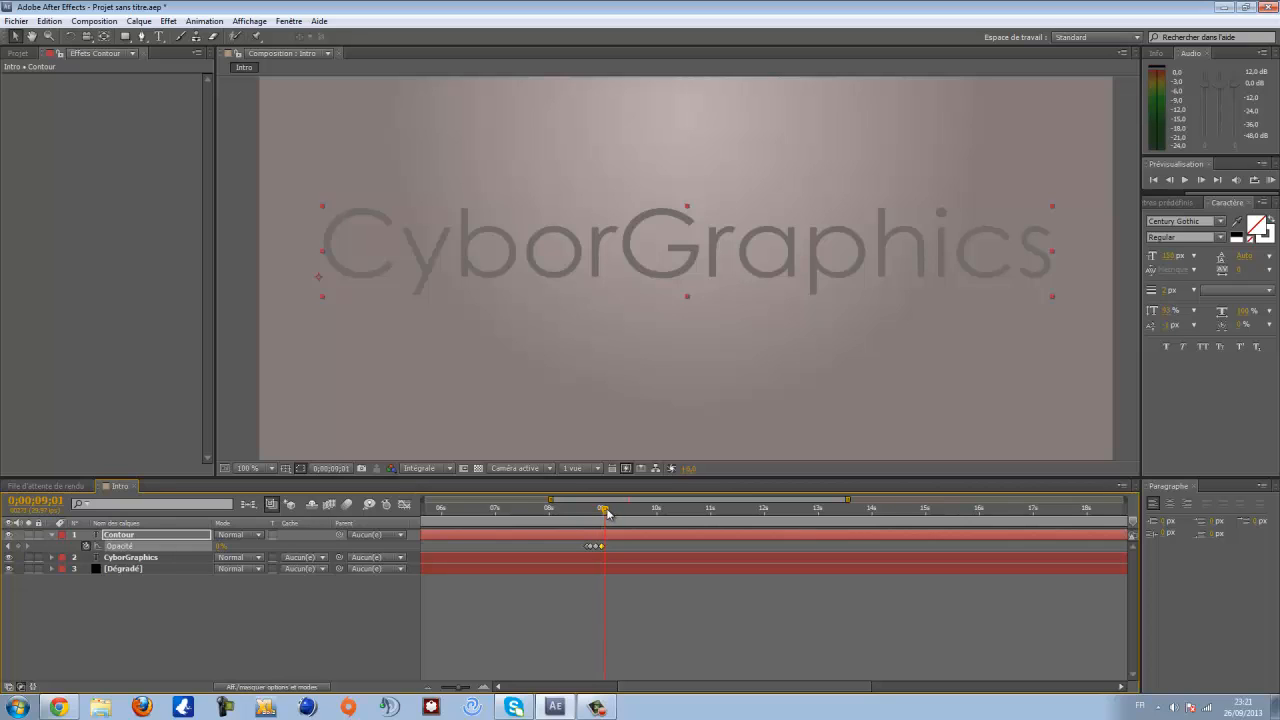
left_click(220, 546)
type("100")
key("Return")
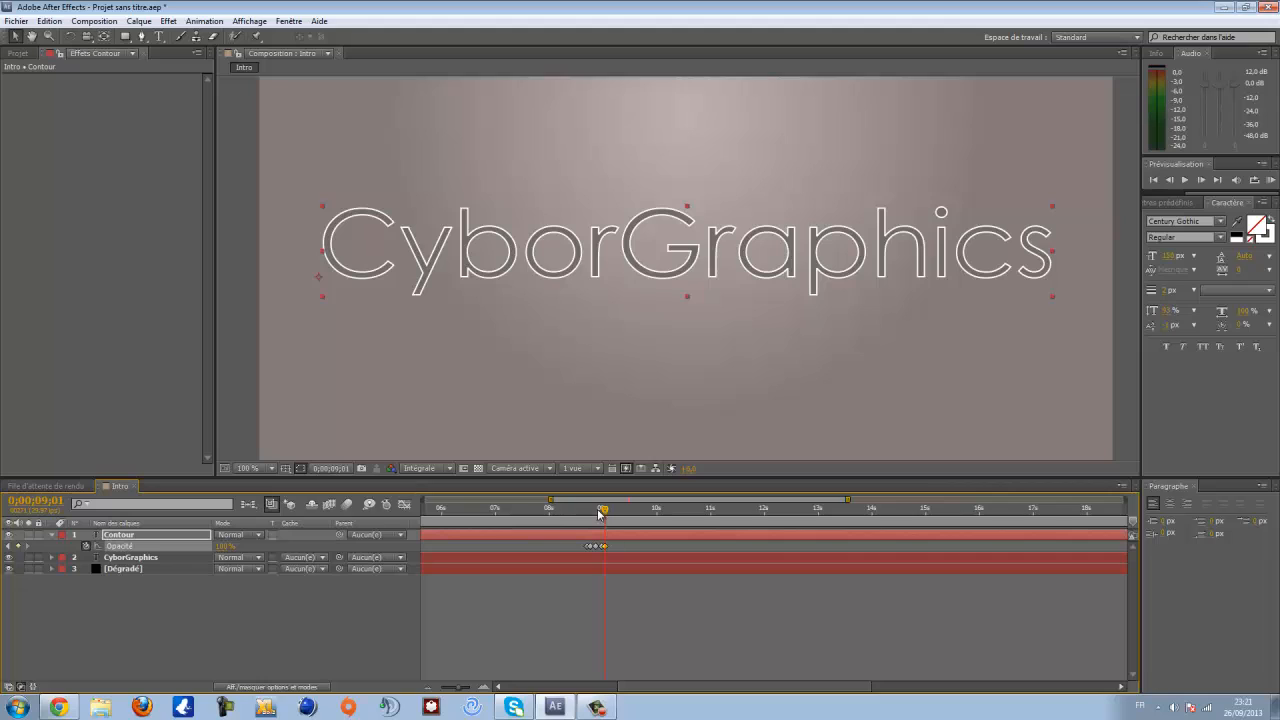
- Key the Contour layer's opacity at 0% at 0:00:09:03
left_click_drag(603, 511, 607, 511)
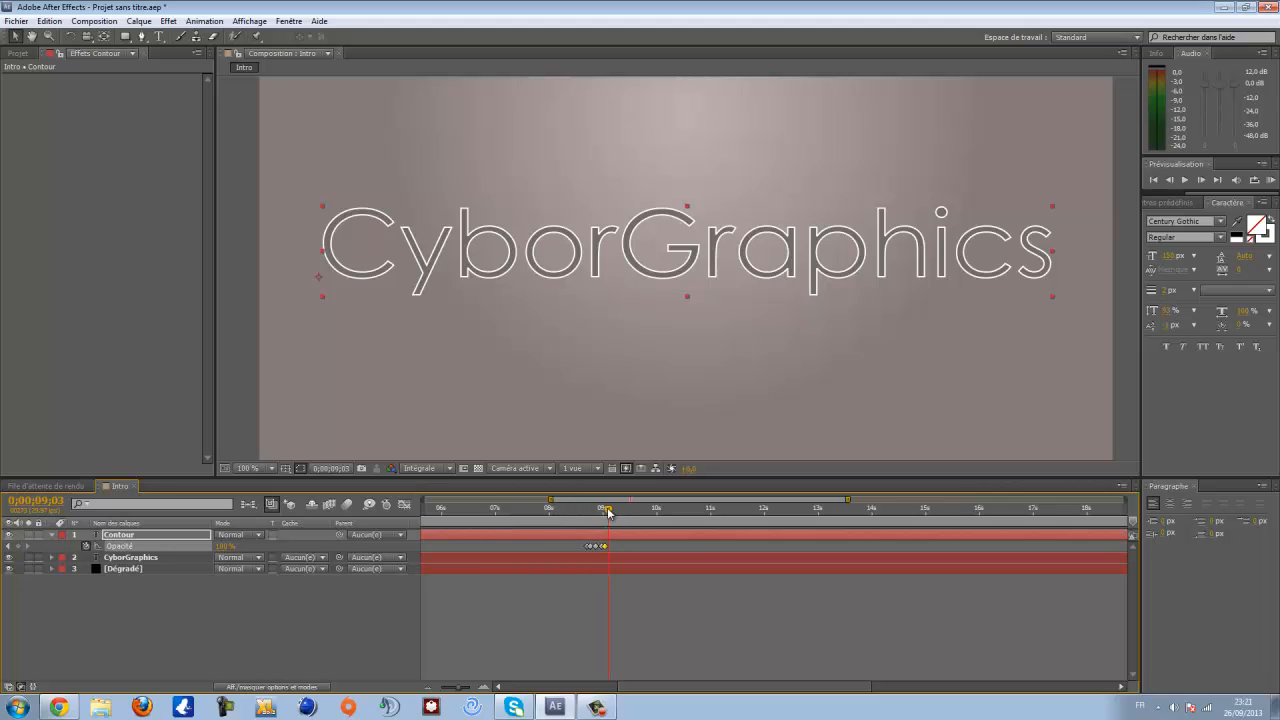
left_click(225, 546)
type("0")
key("Return")
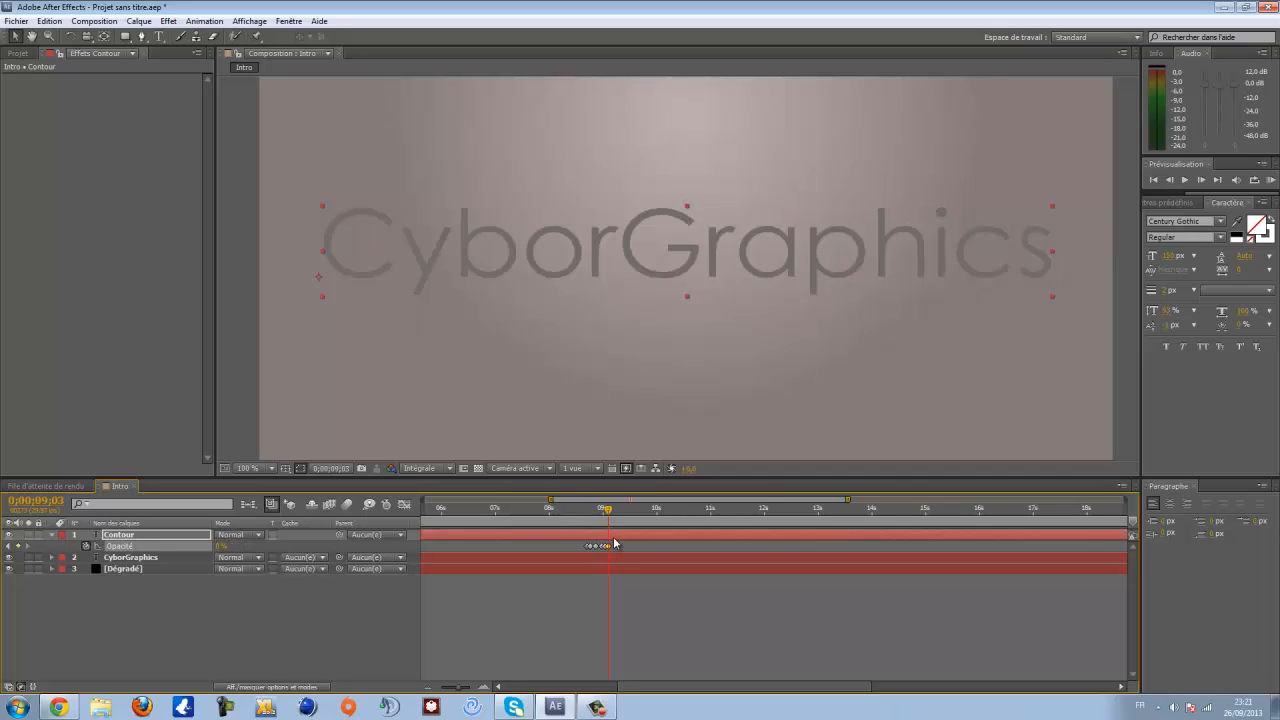
- Add another 0% opacity keyframe and key the Contour opacity back to 100% a few frames later
left_click_drag(608, 513, 614, 513)
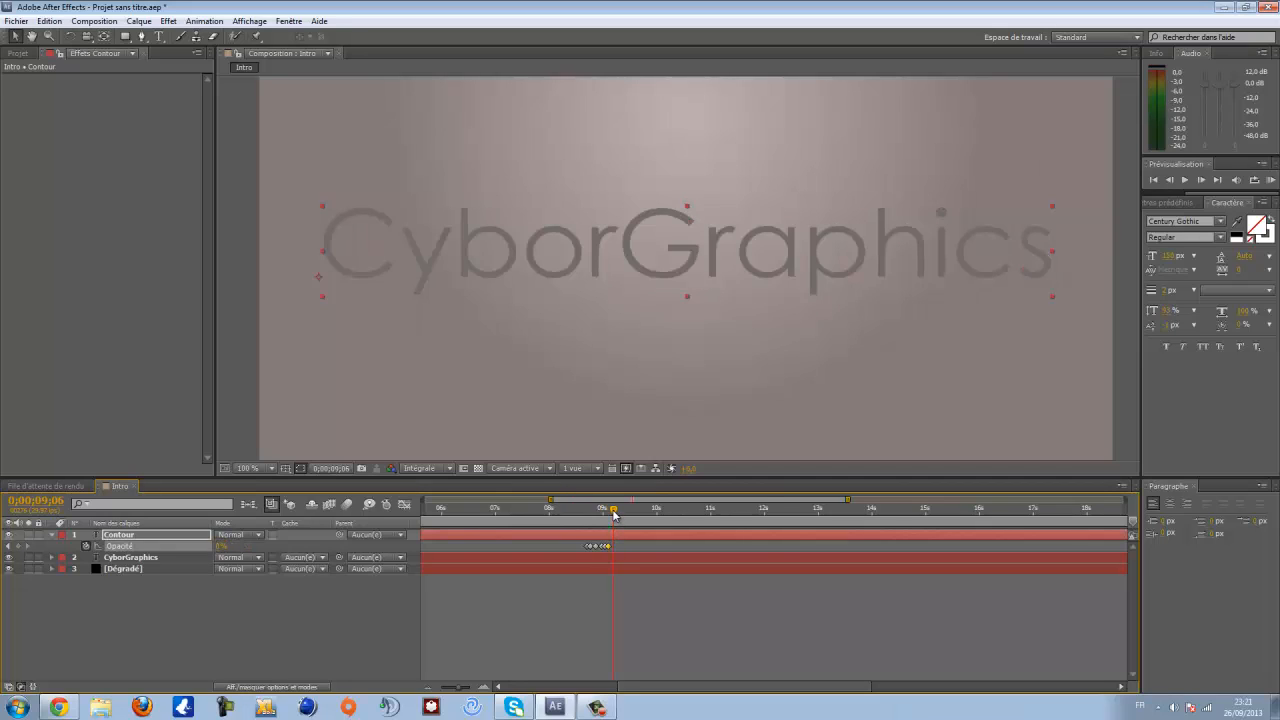
left_click(18, 547)
left_click_drag(614, 511, 618, 512)
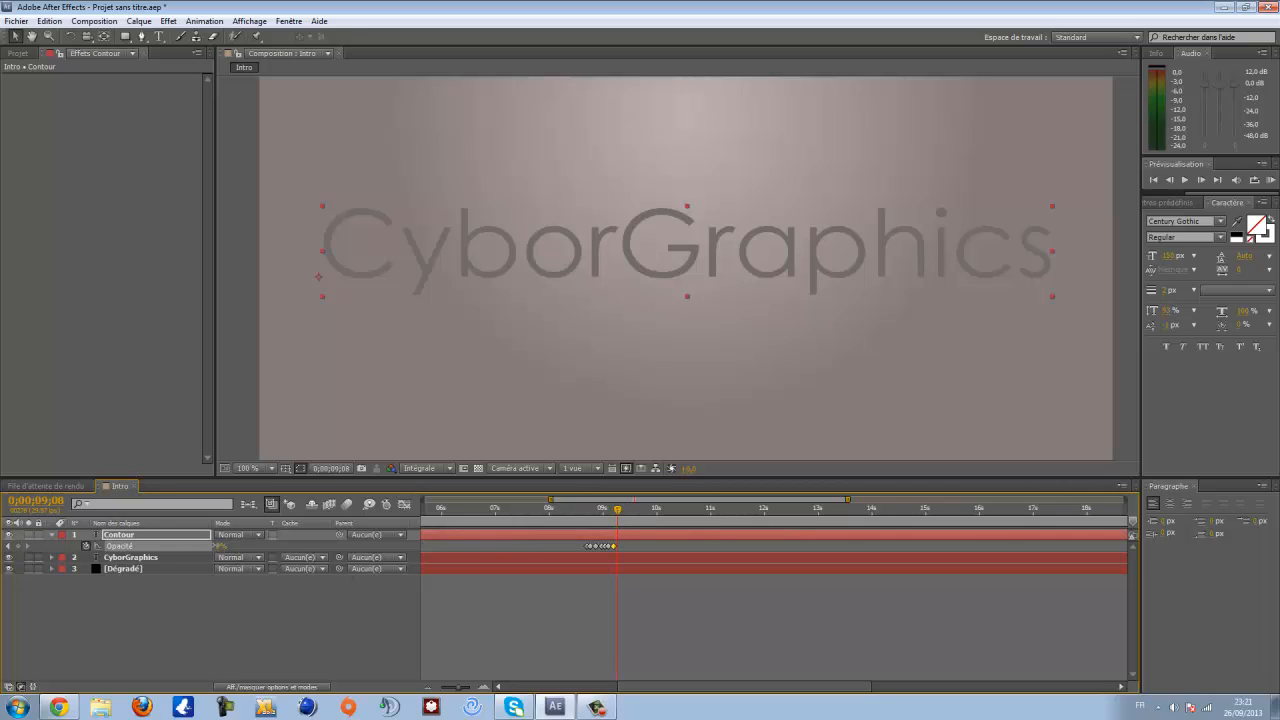
left_click(221, 546)
type("100")
key("Return")
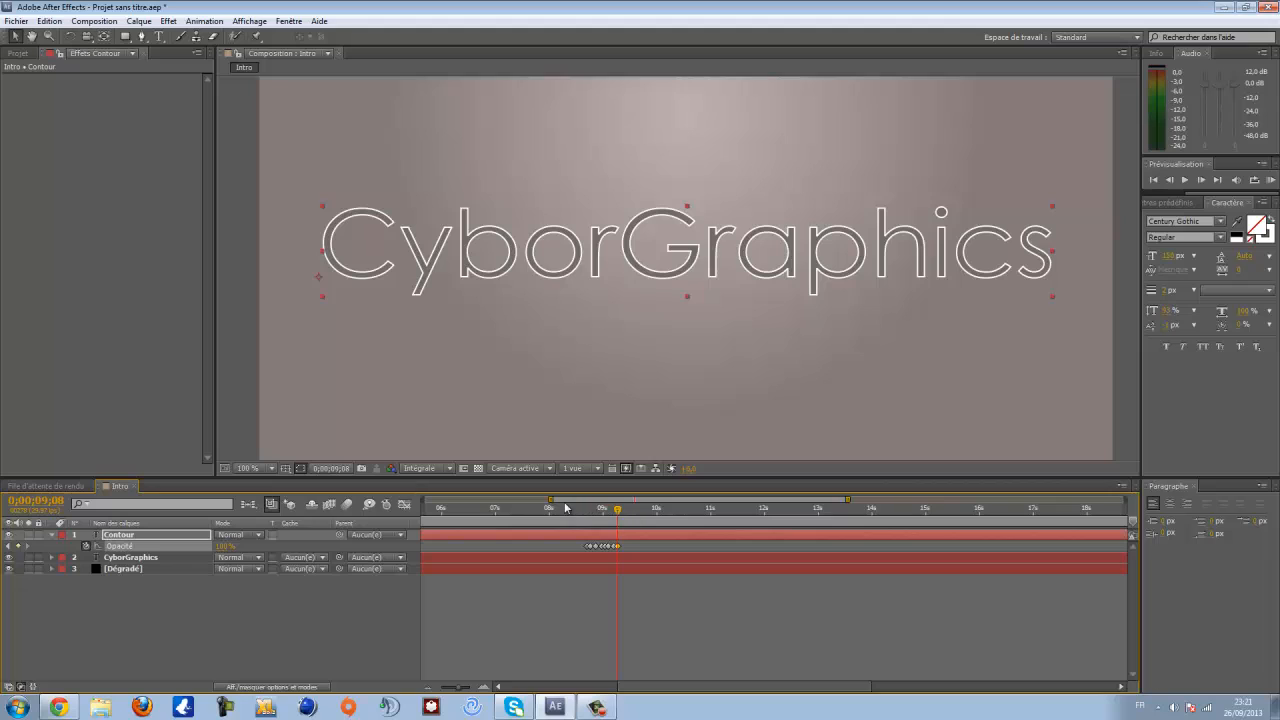
- Preview the flickering outline animation
key("space")
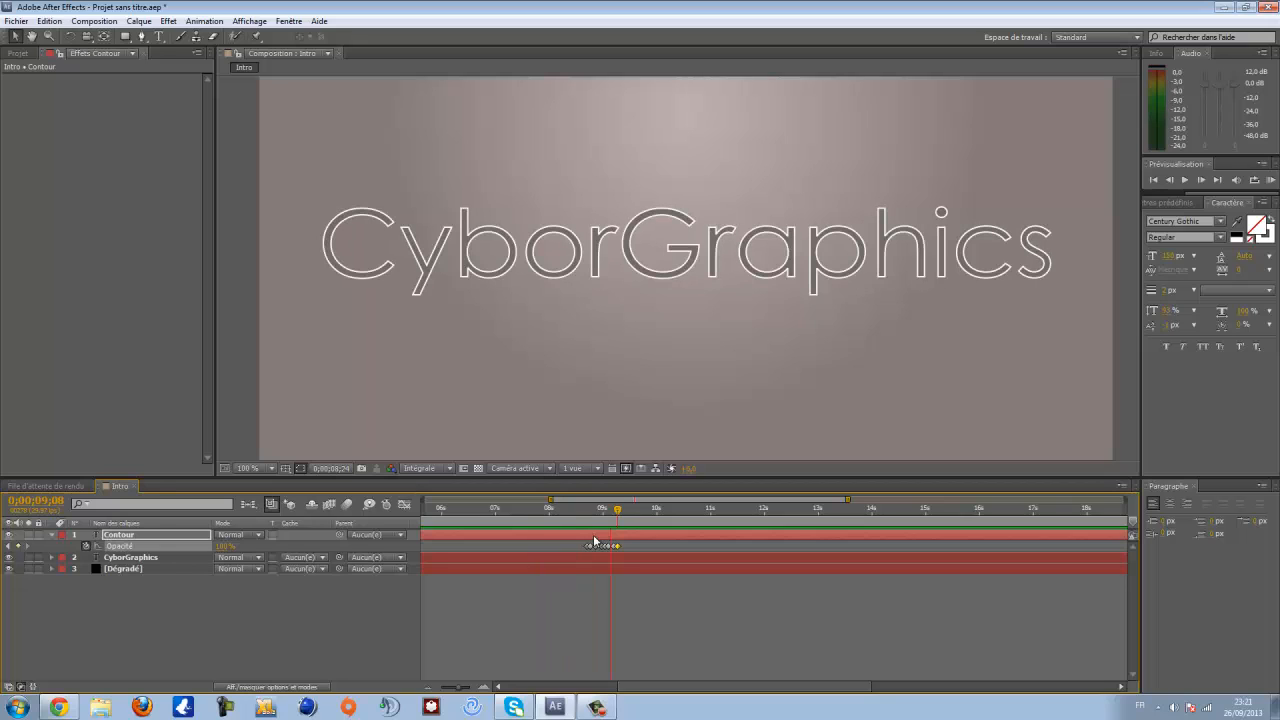
- Stop the preview, set the current time to 0:00:08:26 and collapse the Contour layer's properties
key("space")
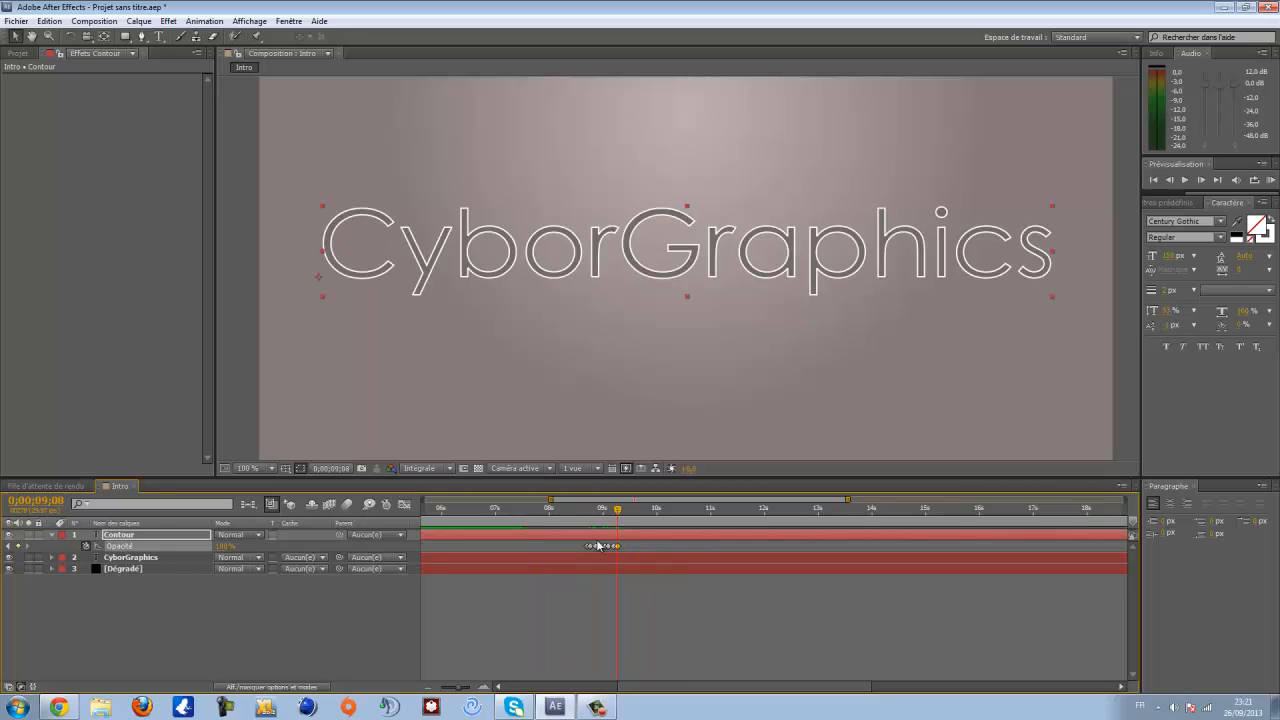
left_click_drag(550, 499, 425, 499)
mouse_move(774, 510)
left_mouse_down()
mouse_move(636, 513)
mouse_move(722, 524)
mouse_move(689, 527)
mouse_move(750, 532)
mouse_move(692, 536)
mouse_move(727, 530)
mouse_move(763, 549)
mouse_move(757, 512)
left_mouse_up()
left_click(781, 553)
left_click(732, 510)
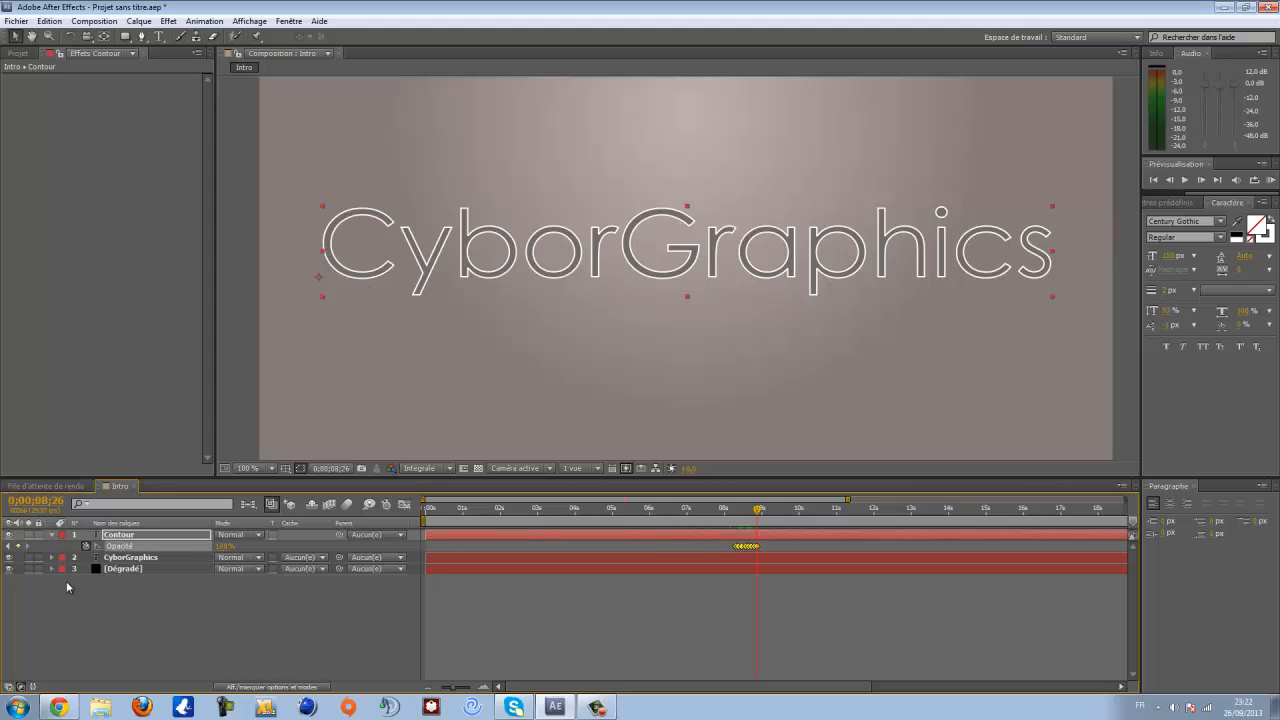
left_click(52, 535)
left_click(110, 540)
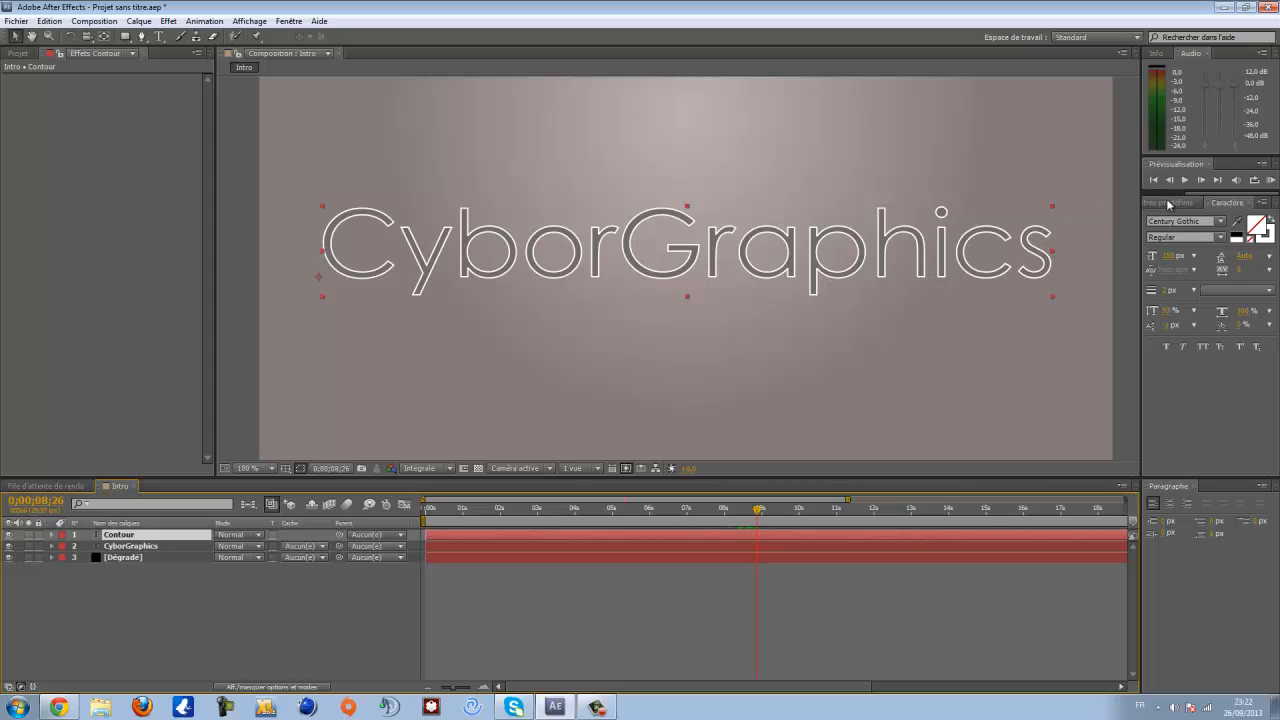
- Search the effects for Lueur and apply Lueur diffuse (Glow) to the Contour layer
left_click(1168, 204)
left_click(1269, 217)
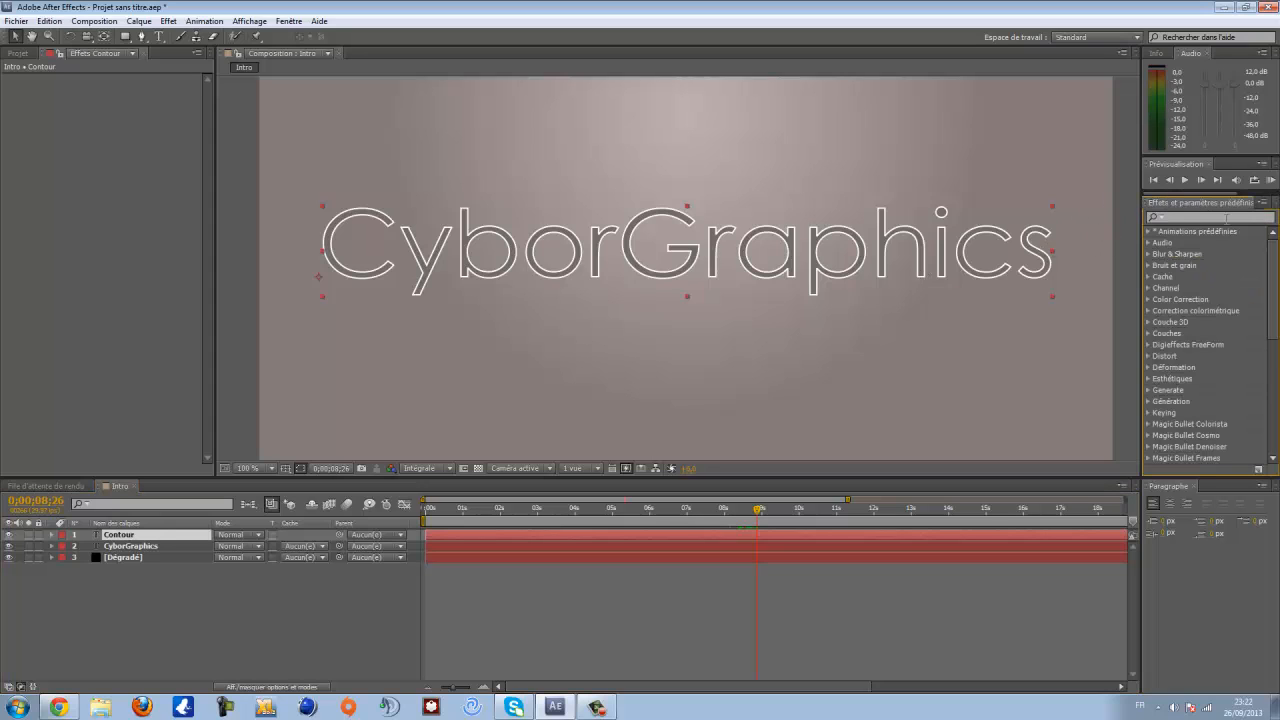
type("lueur")
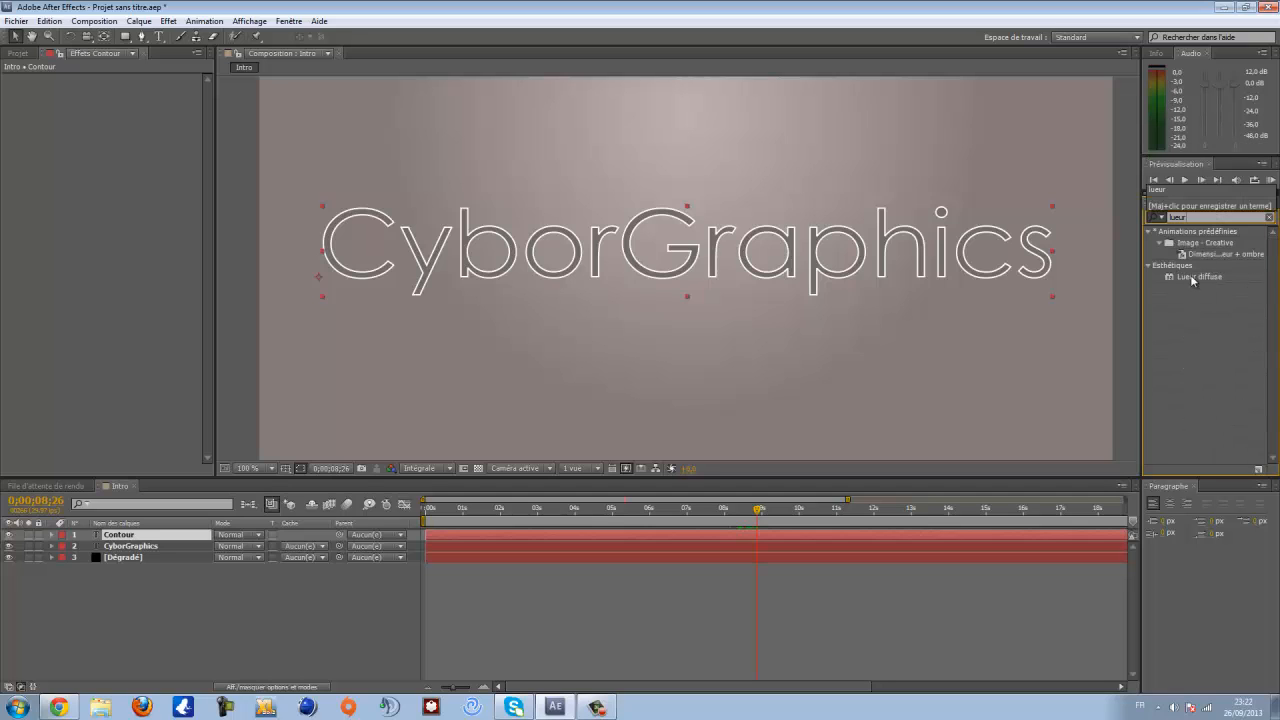
left_click(1192, 277)
left_click_drag(1198, 280, 161, 540)
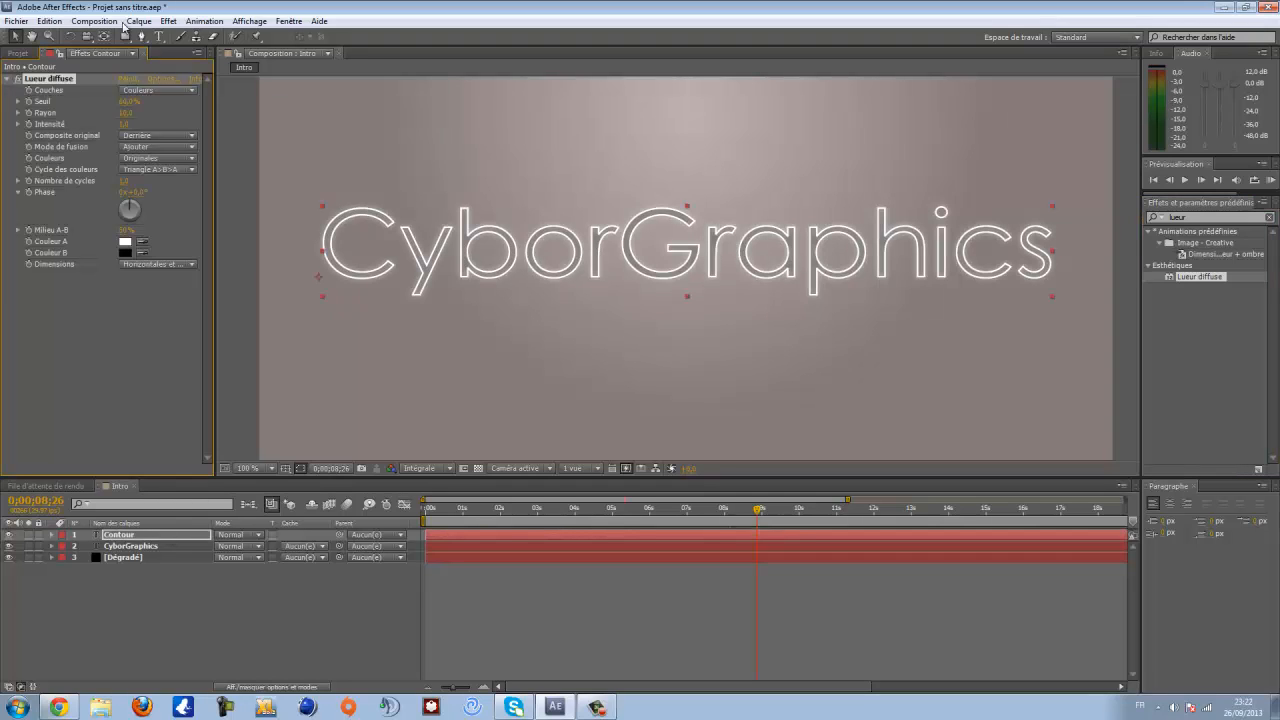
- Set the glow's Rayon (radius) to 5 and its Intensité to 2
left_click(126, 113)
type("5")
key("Return")
key("period")
left_click_drag(538, 288, 790, 362)
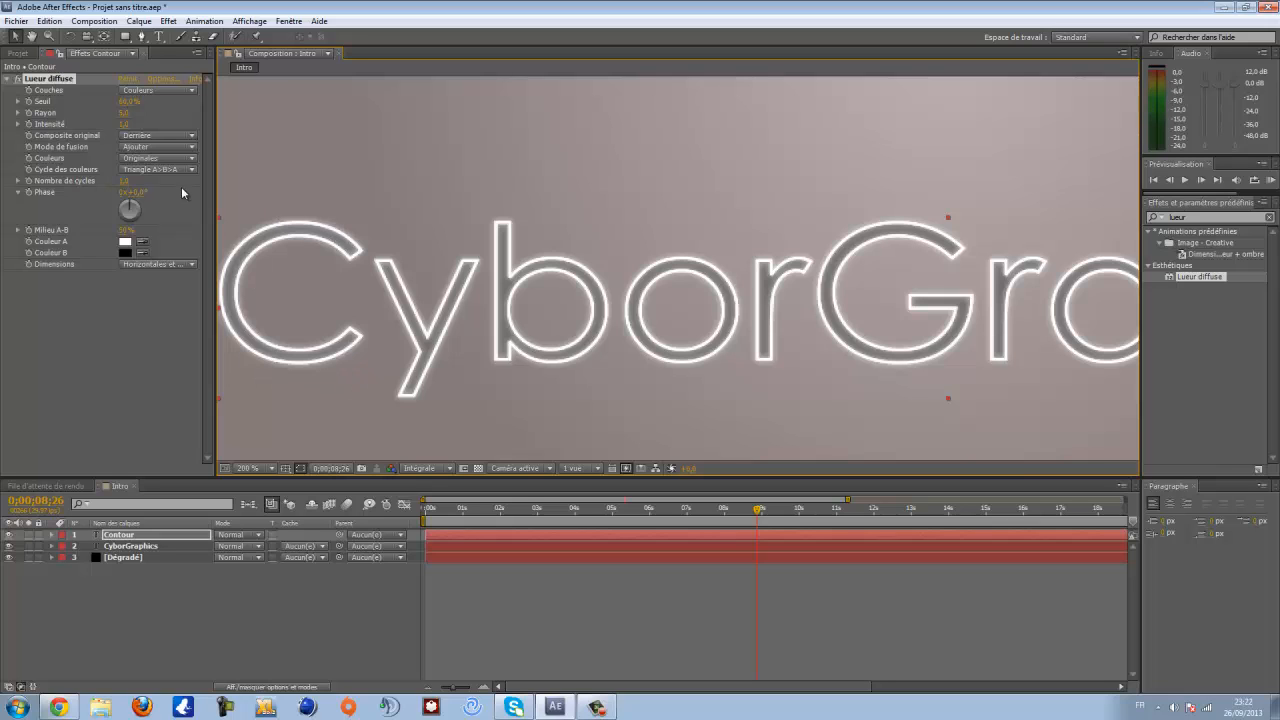
key("comma")
left_click_drag(790, 287, 652, 292)
left_click_drag(411, 275, 497, 275)
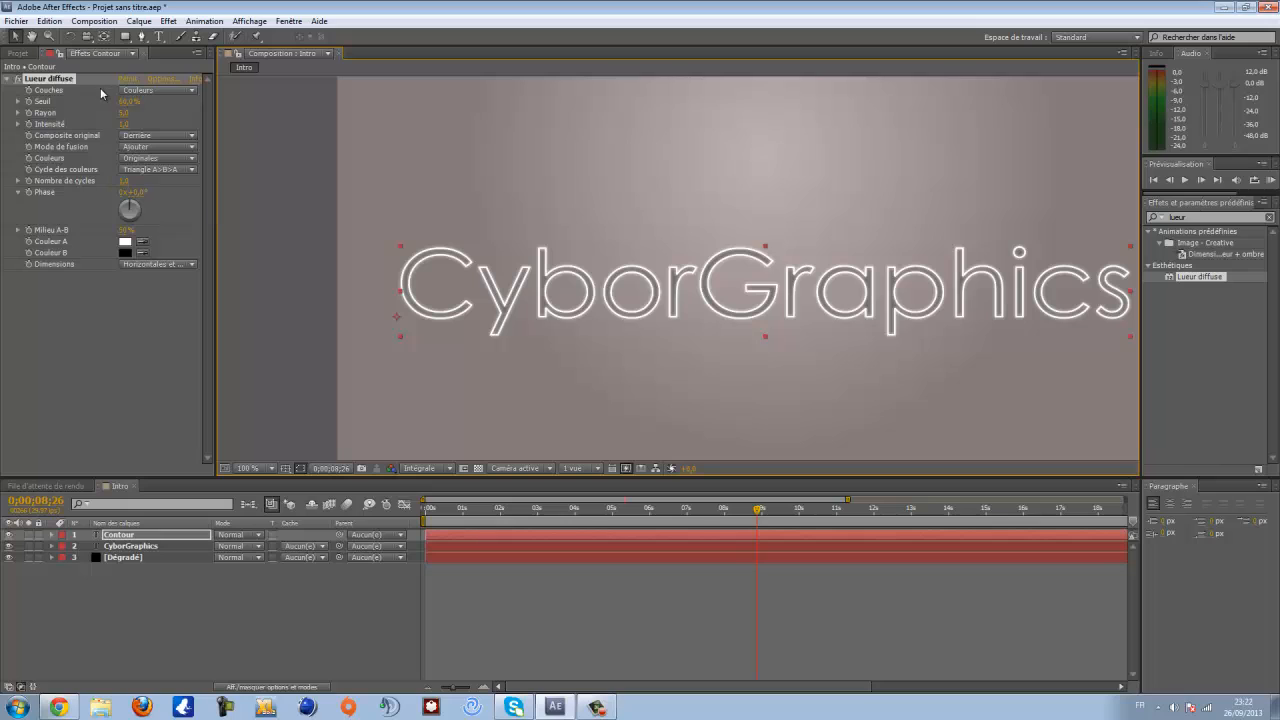
left_click(124, 124)
type("2")
key("Return")
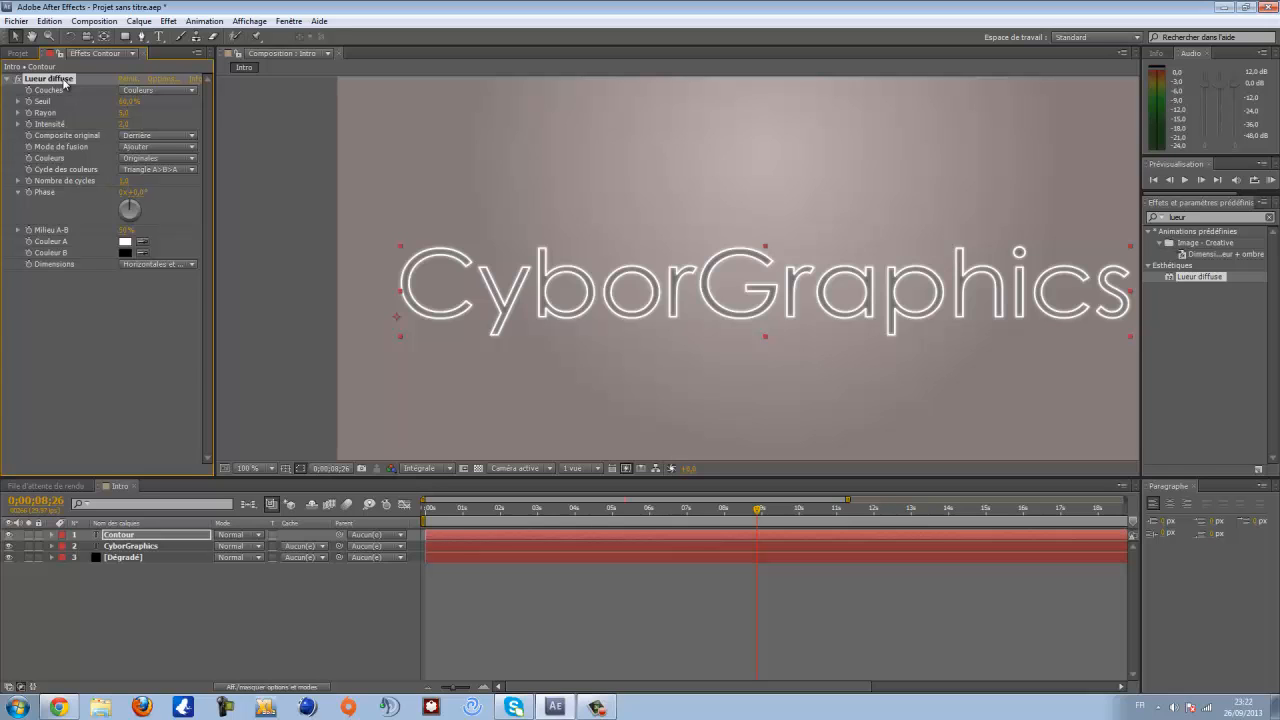
- Duplicate the Lueur diffuse effect on the Contour layer
key("ctrl+d")
left_click_drag(745, 359, 592, 367)
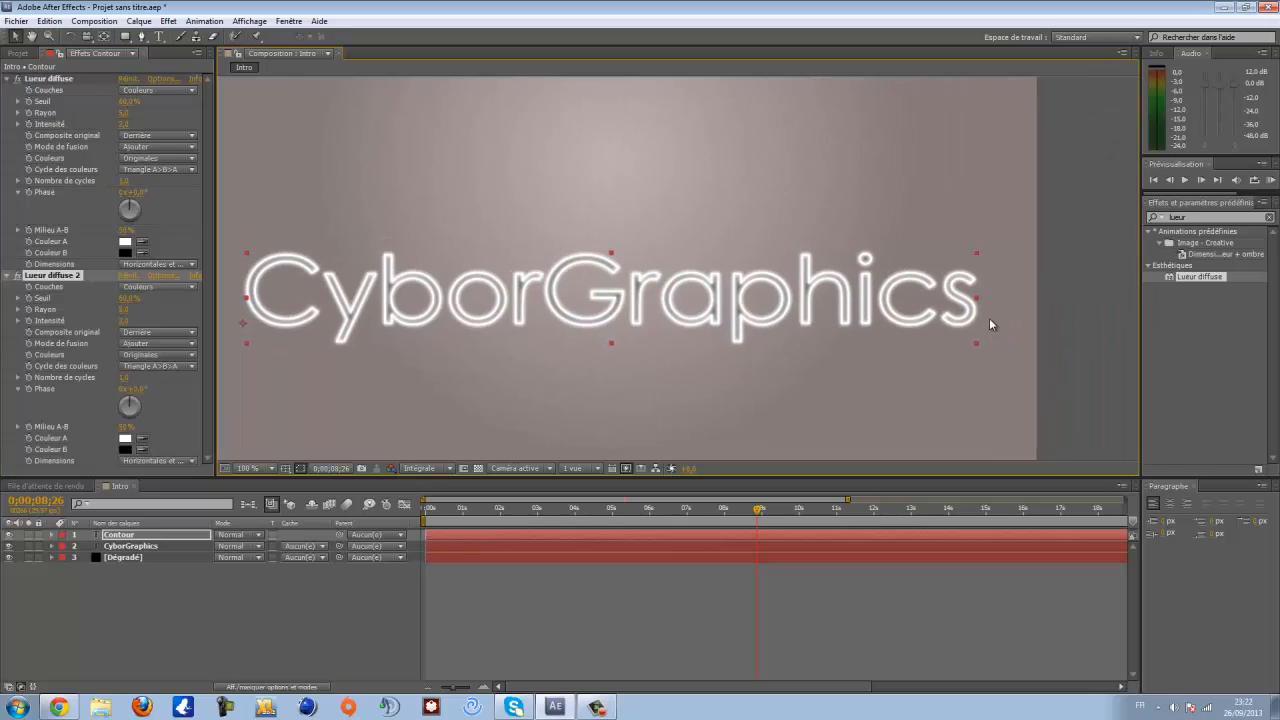
left_click_drag(583, 323, 681, 302)
scroll(686, 298, "down", 1)
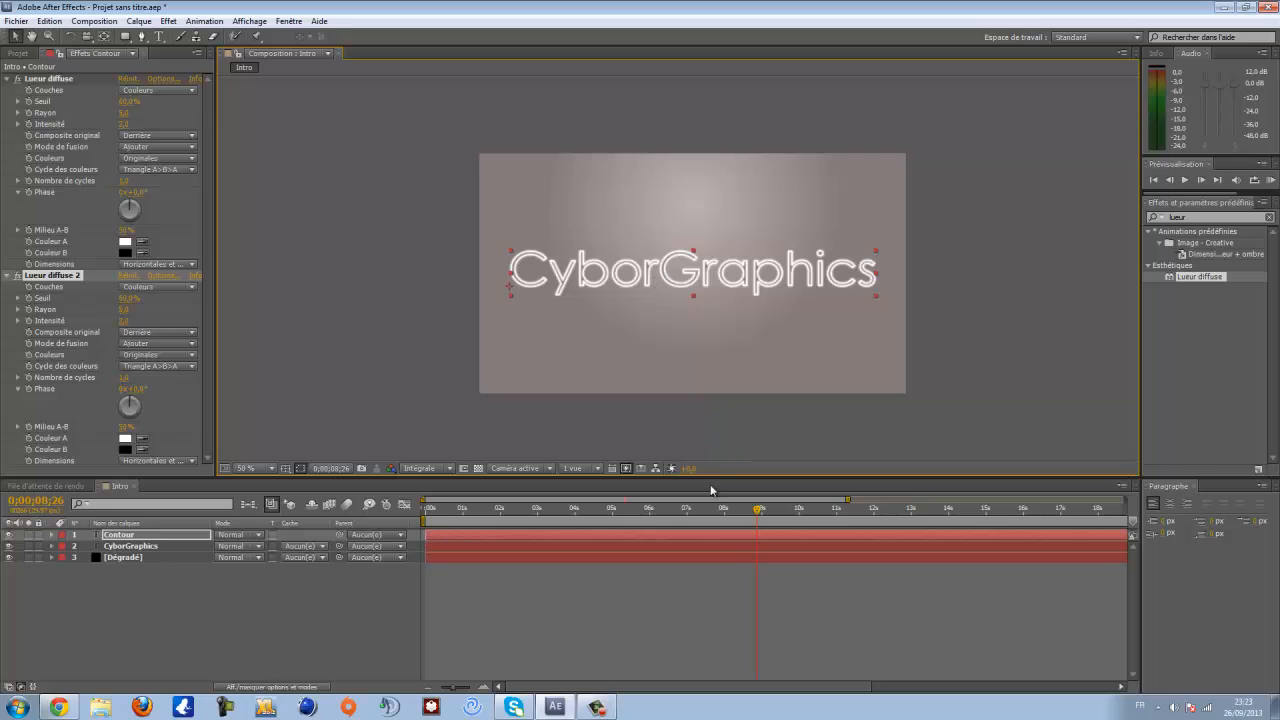
key("period")
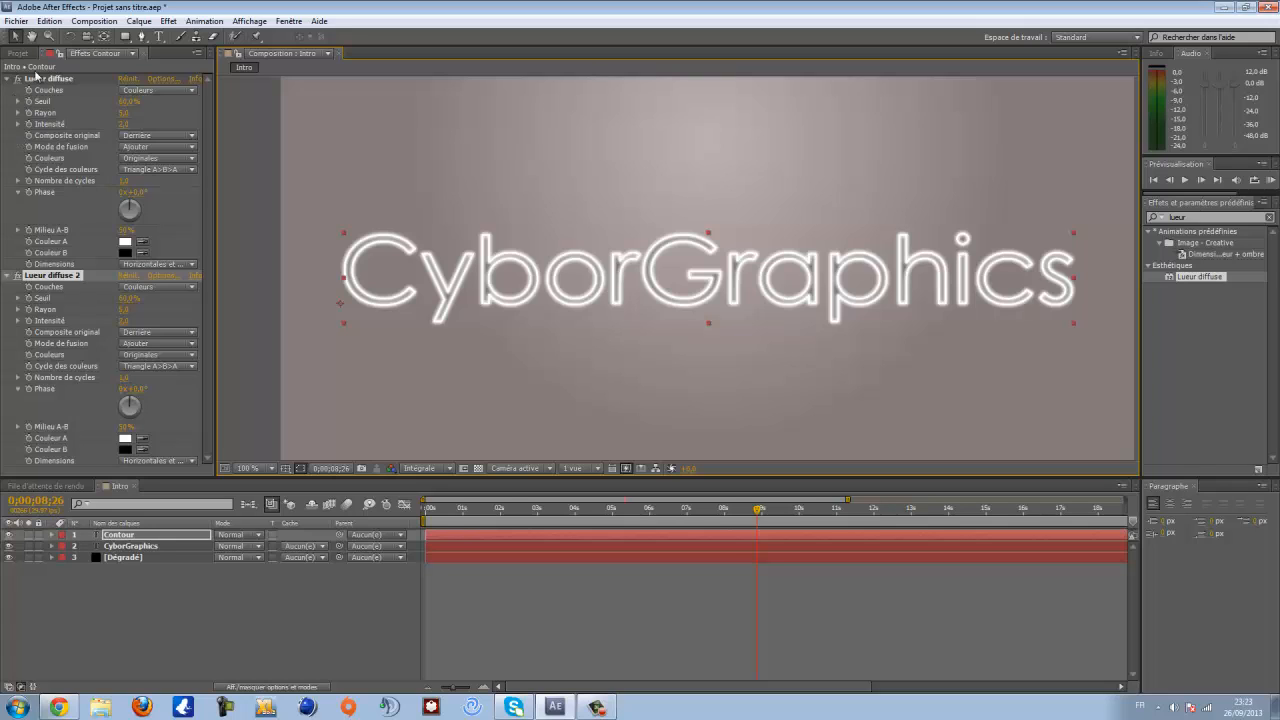
- Precompose the Contour and CyborGraphics layers into a new composition named Texte
left_click(18, 53)
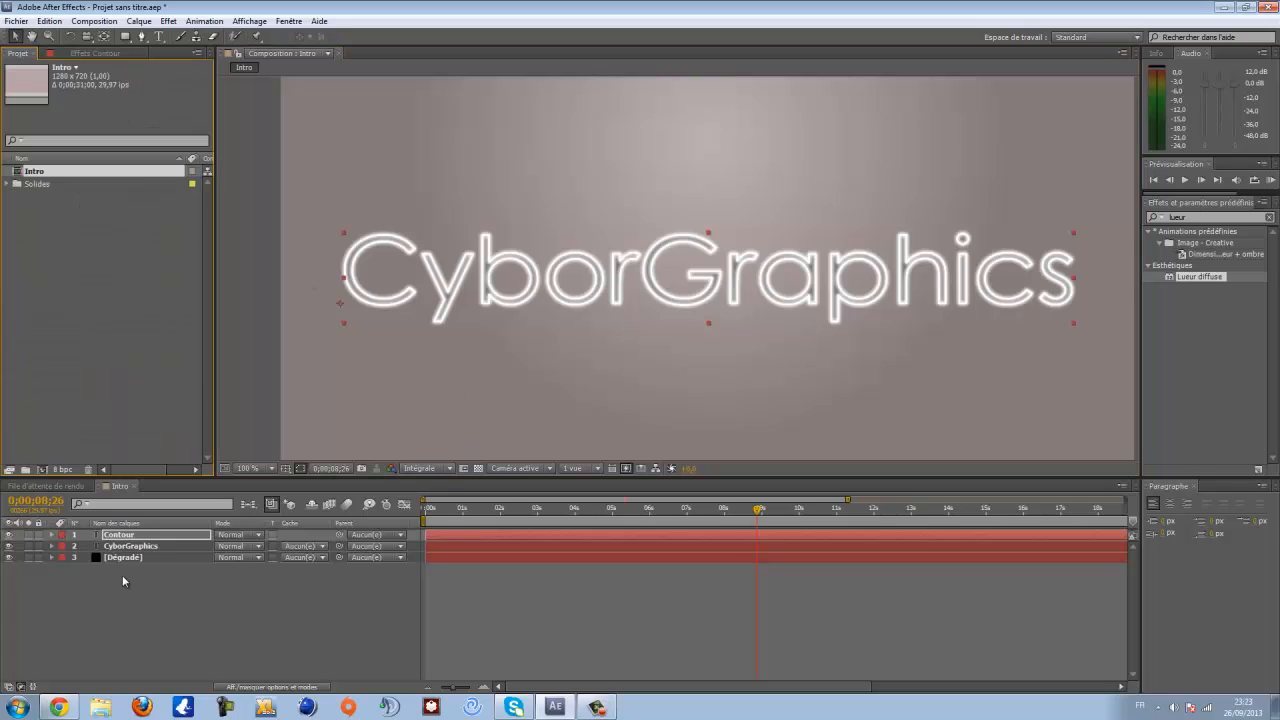
mouse_move(758, 509)
left_mouse_down()
mouse_move(702, 512)
mouse_move(773, 514)
left_mouse_up()
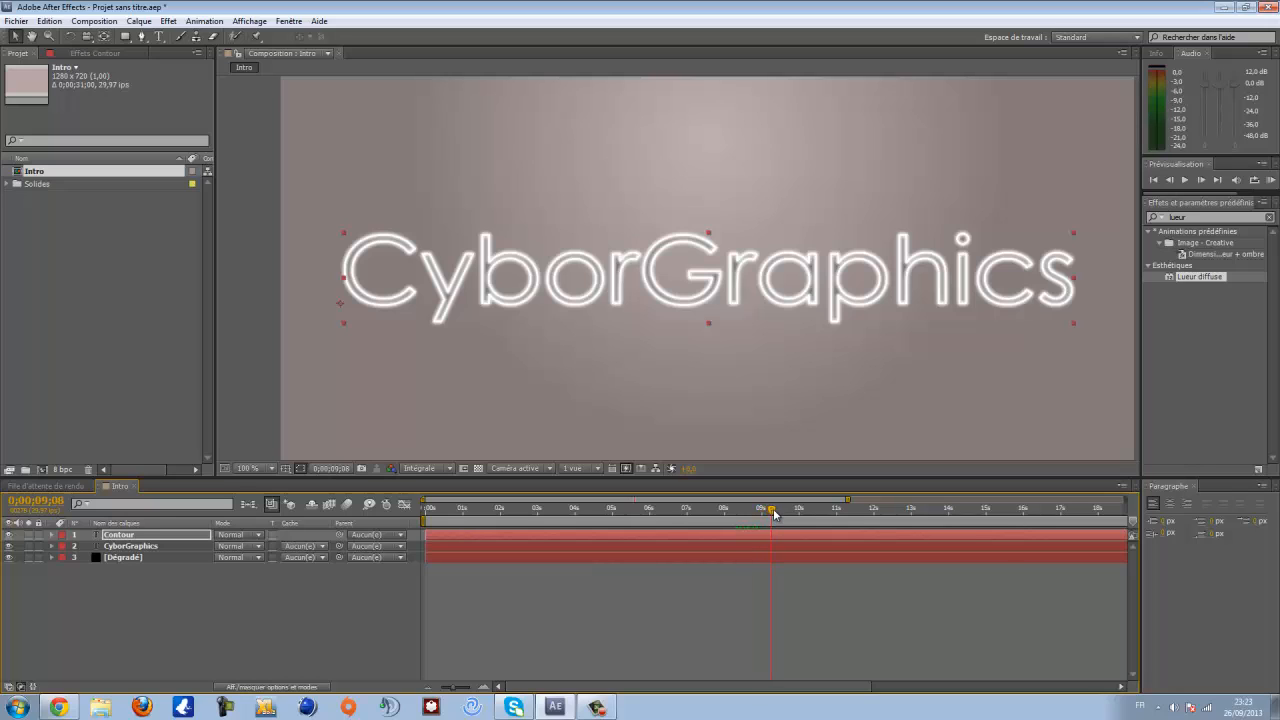
left_click(113, 546)
left_click(116, 536)
left_click(115, 546)
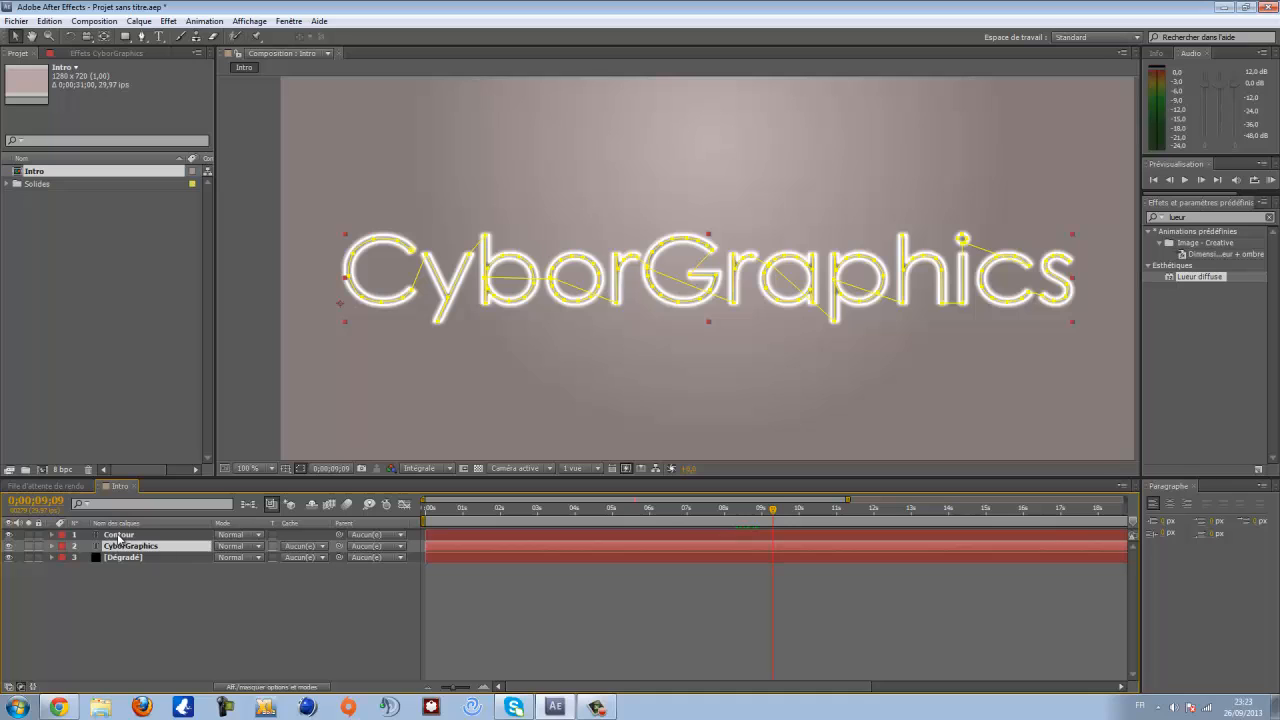
left_click(118, 536)
left_click(120, 546)
left_click(120, 536)
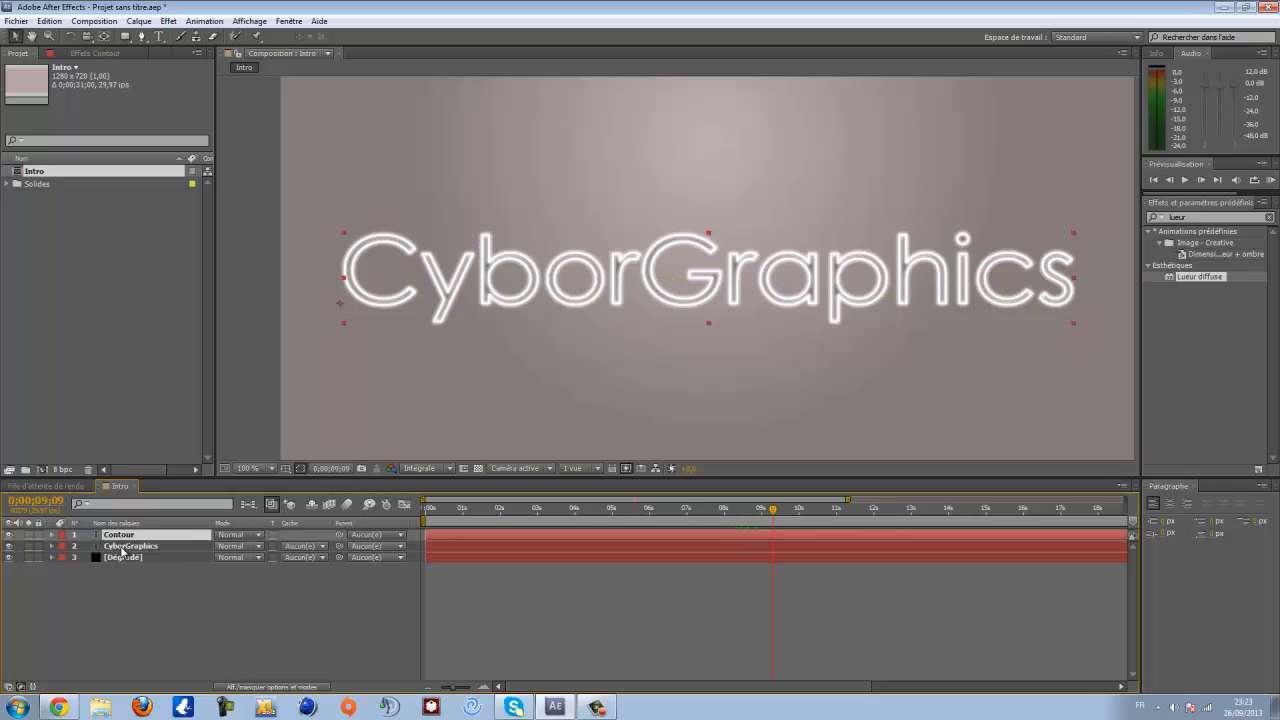
left_click(129, 548, "ctrl")
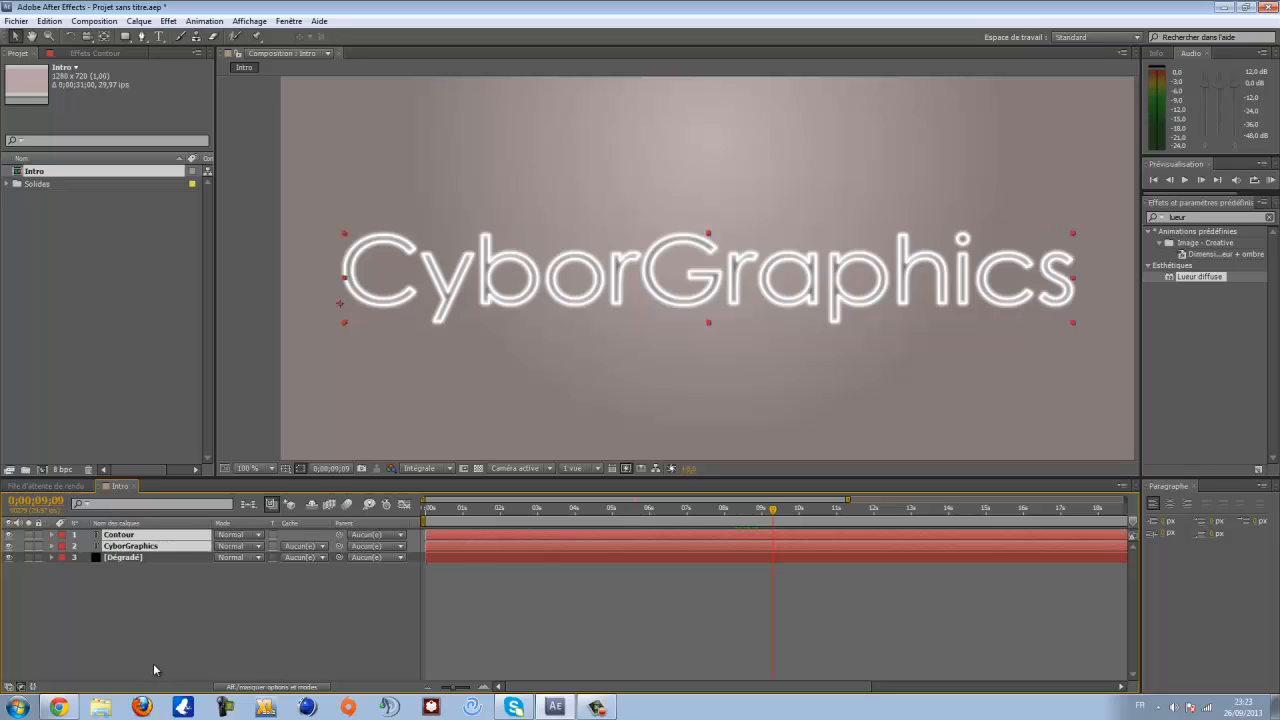
left_click(157, 618)
left_click(136, 546)
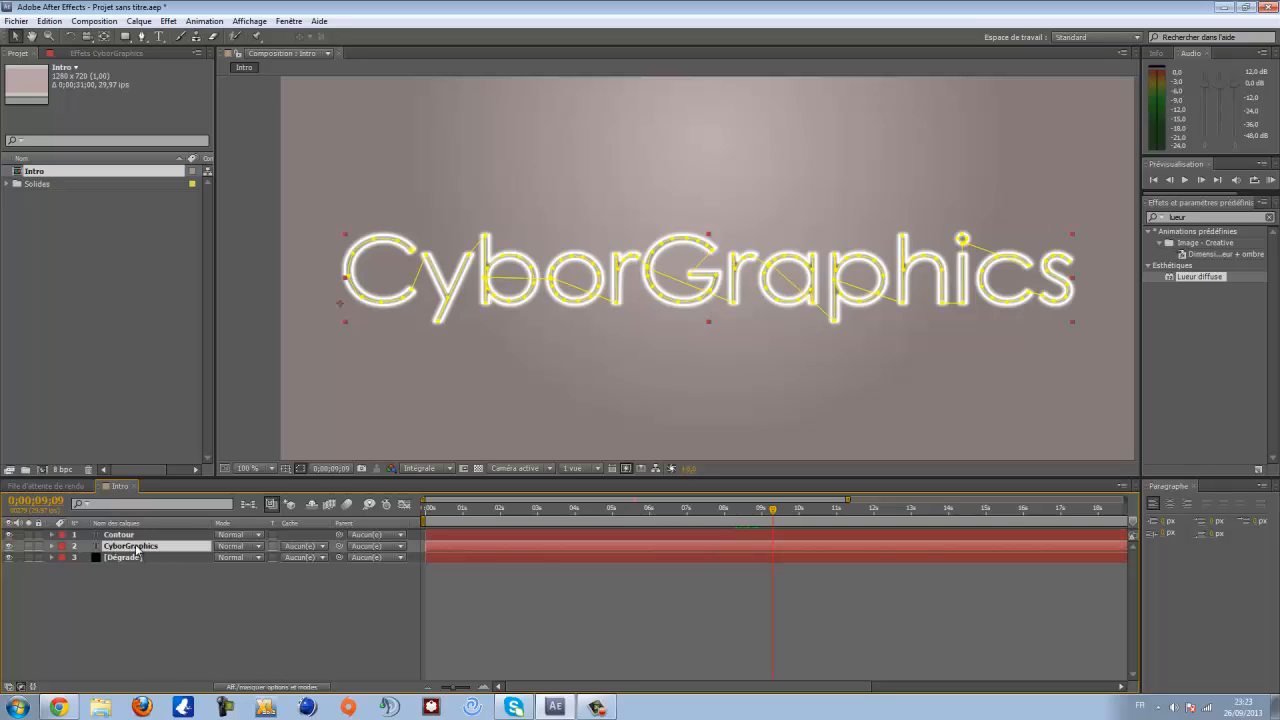
left_click(130, 535, "ctrl")
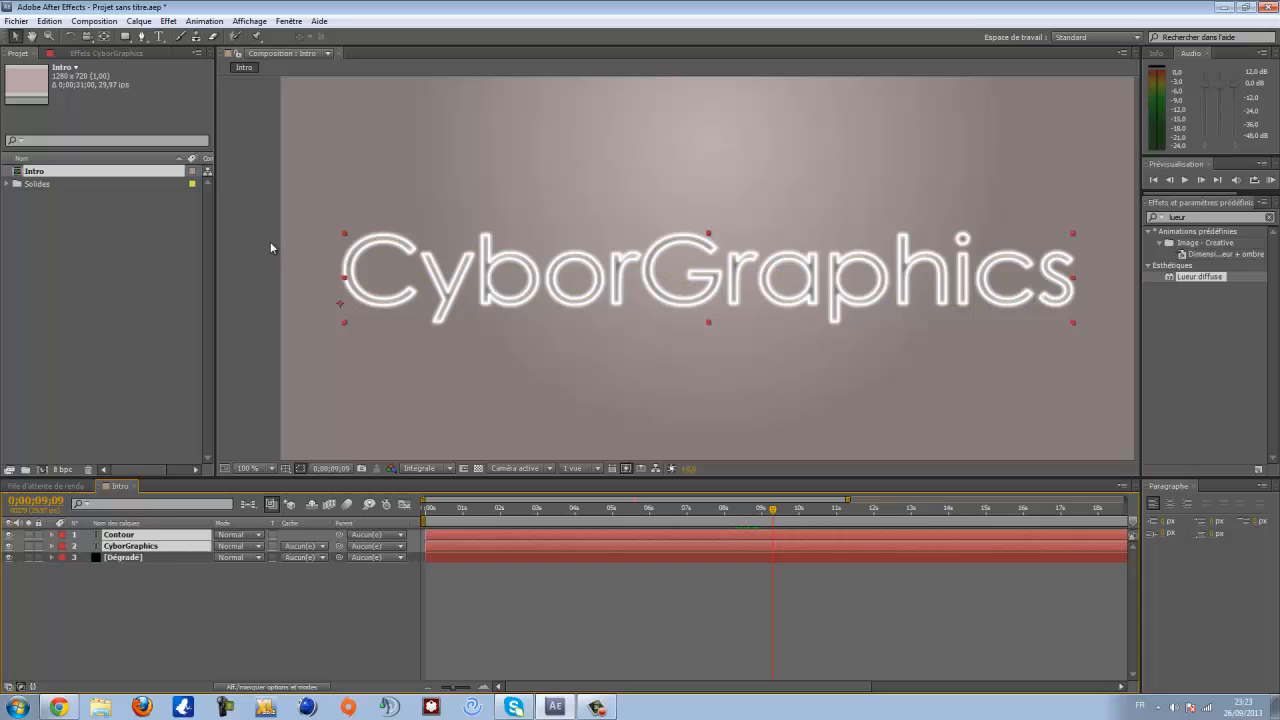
left_click(139, 21)
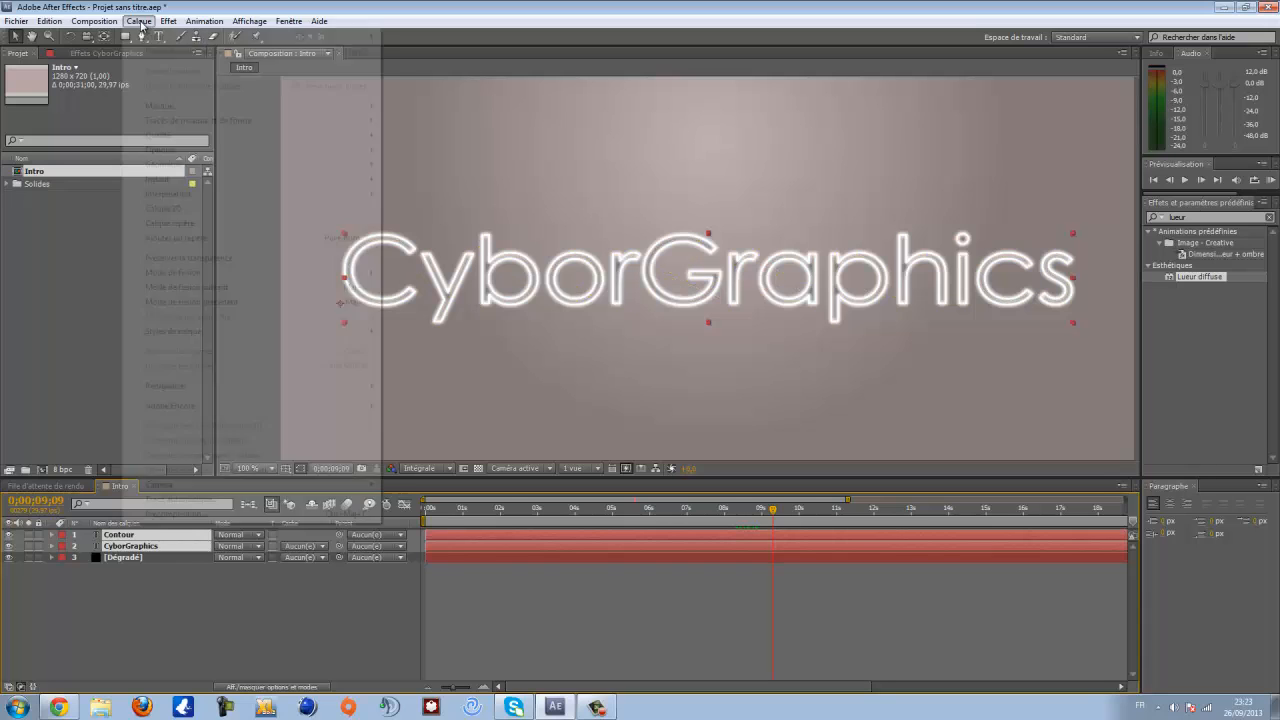
left_click(198, 514)
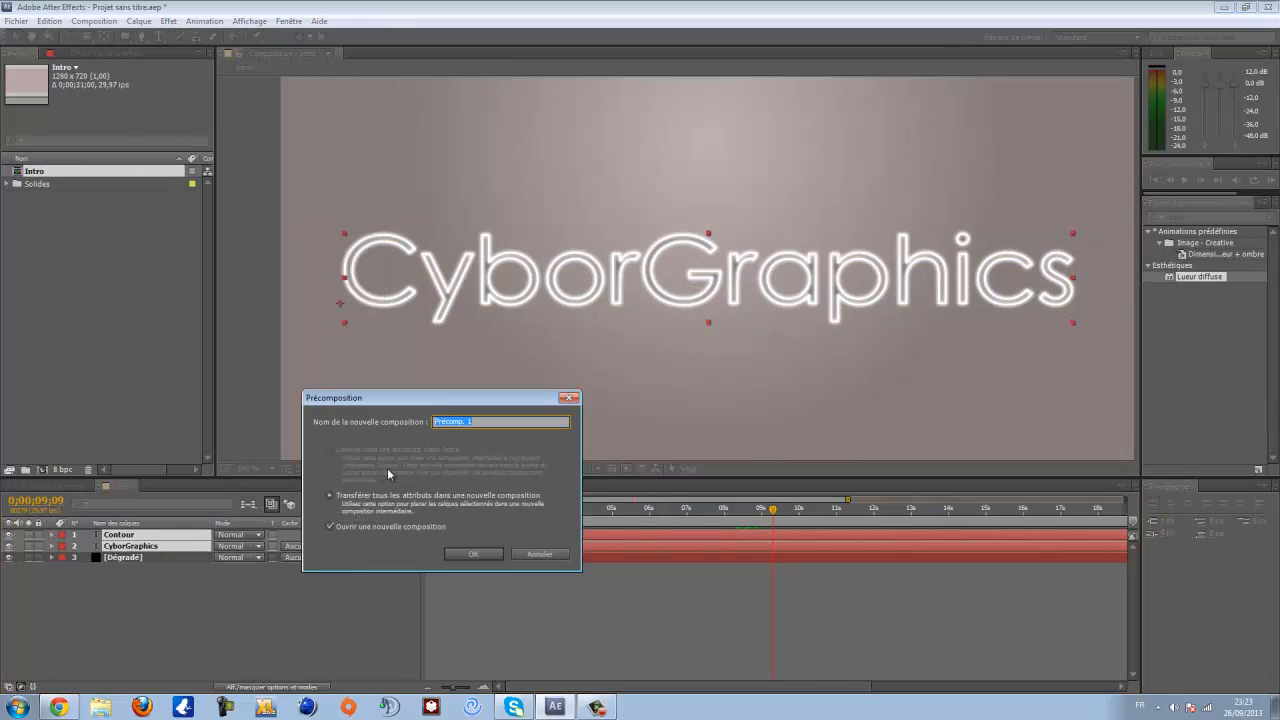
type("Texte")
left_click(480, 555)
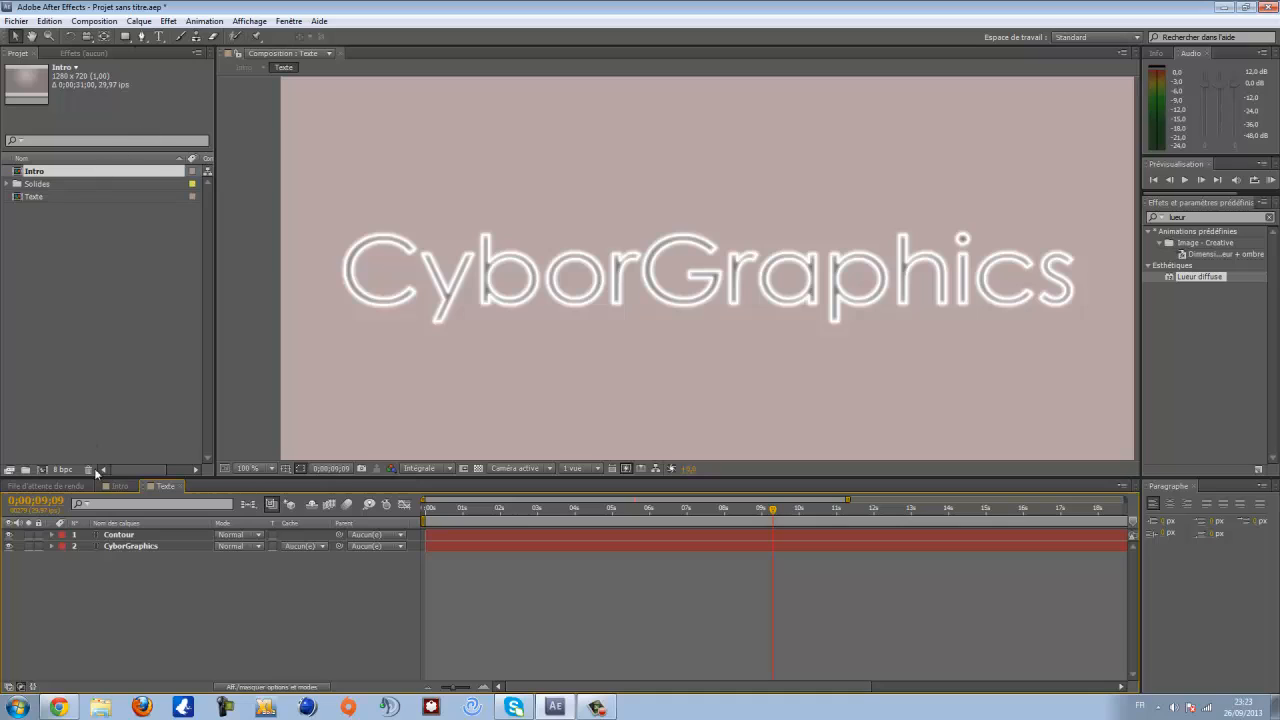
- Return to the Intro composition and watch the reference intro video in a media player
left_click(121, 486)
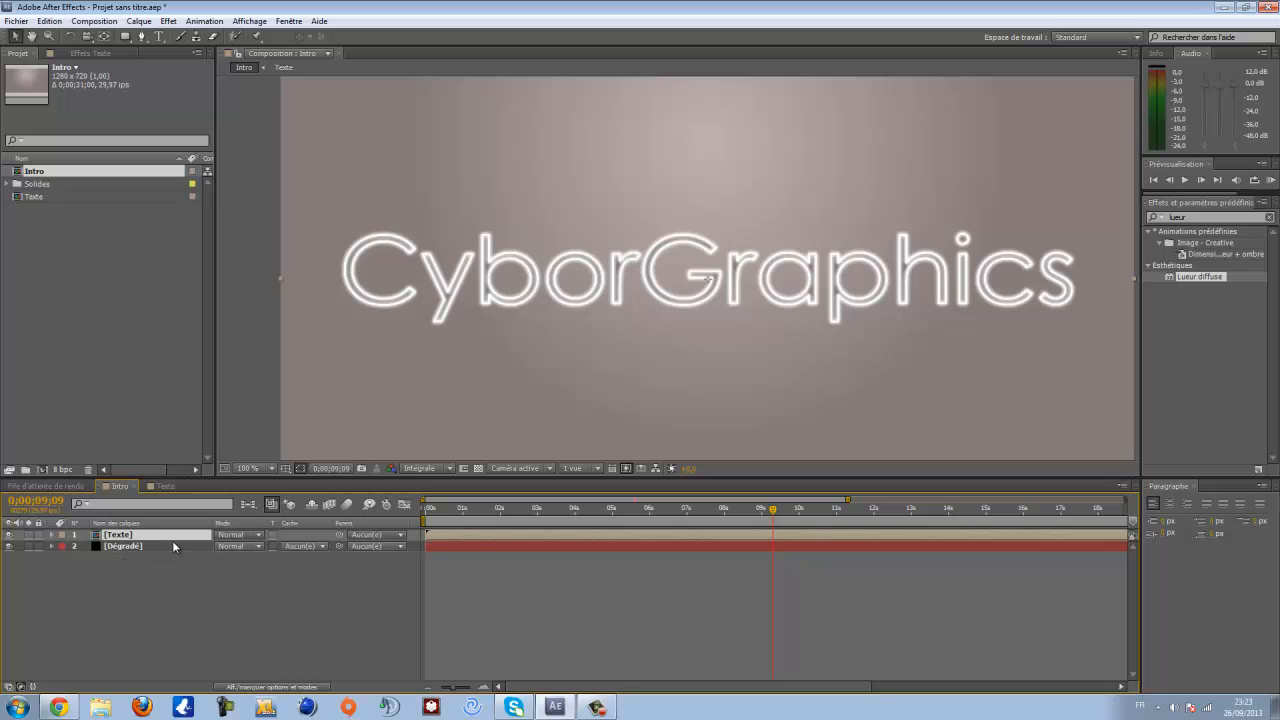
scroll(729, 220, "down", 2)
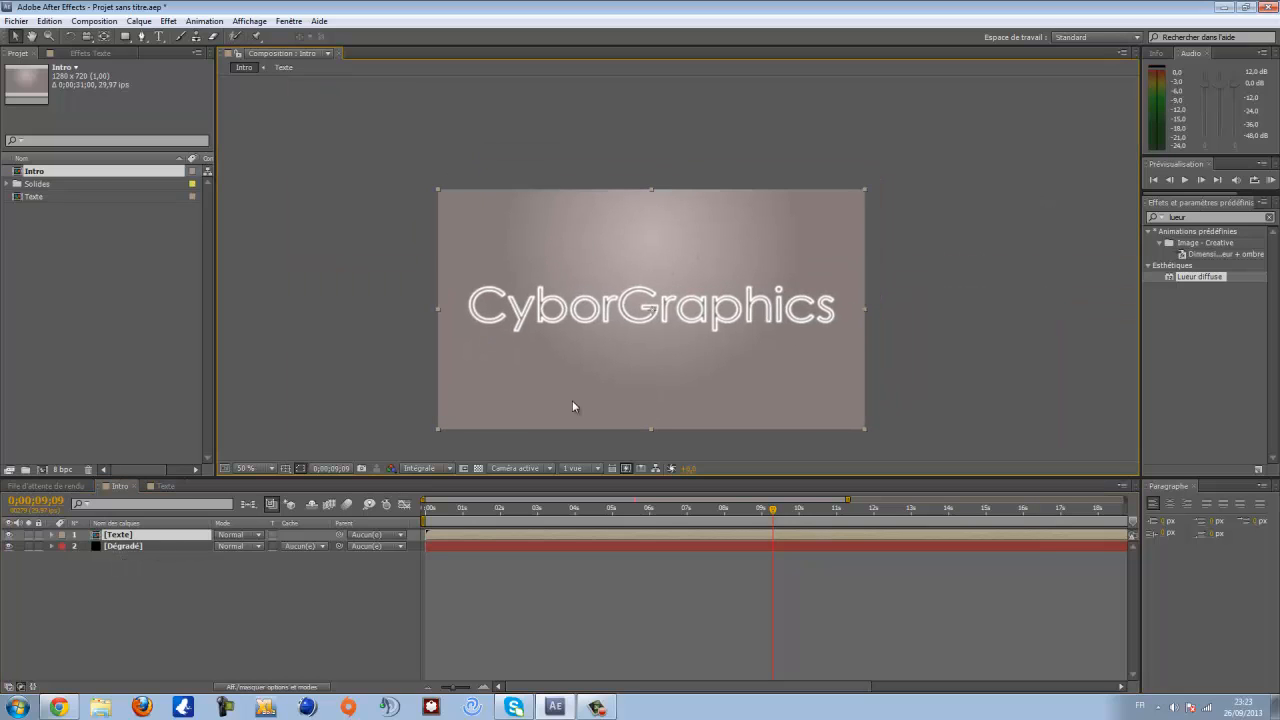
left_click_drag(653, 5, 814, 219)
double_click(105, 163)
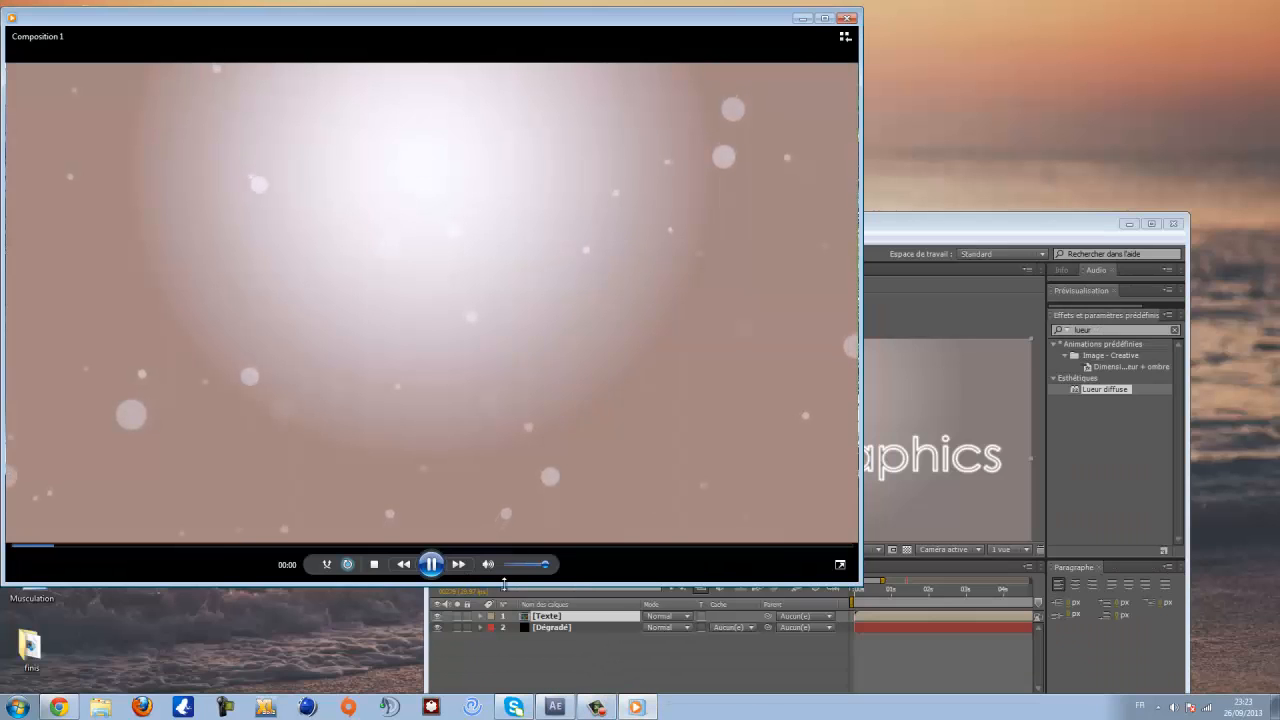
left_click(431, 564)
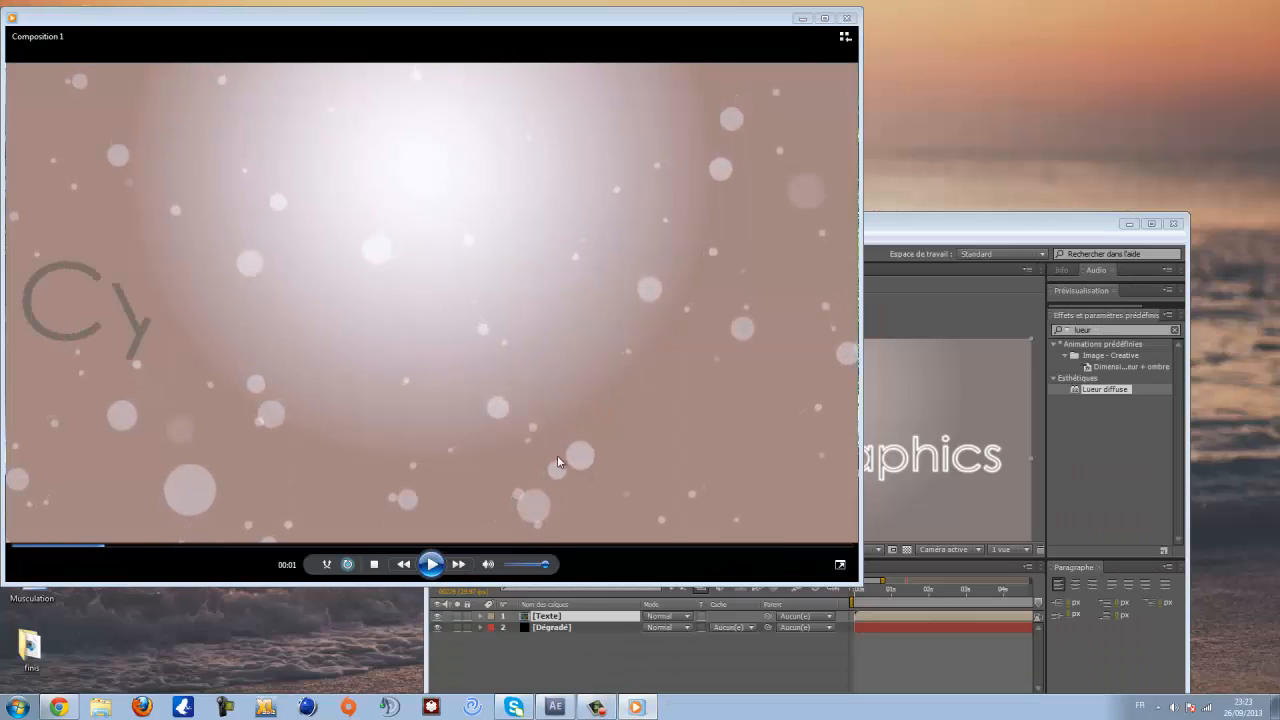
left_click(847, 20)
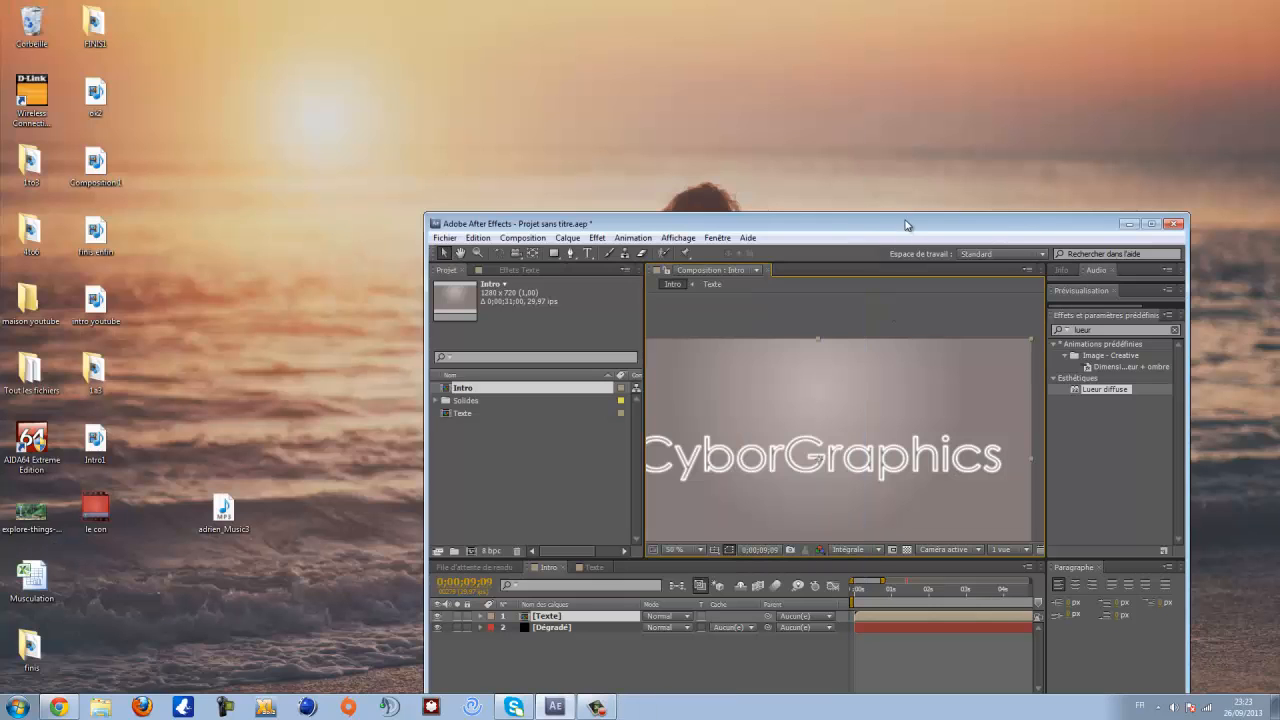
left_click_drag(905, 224, 737, 9)
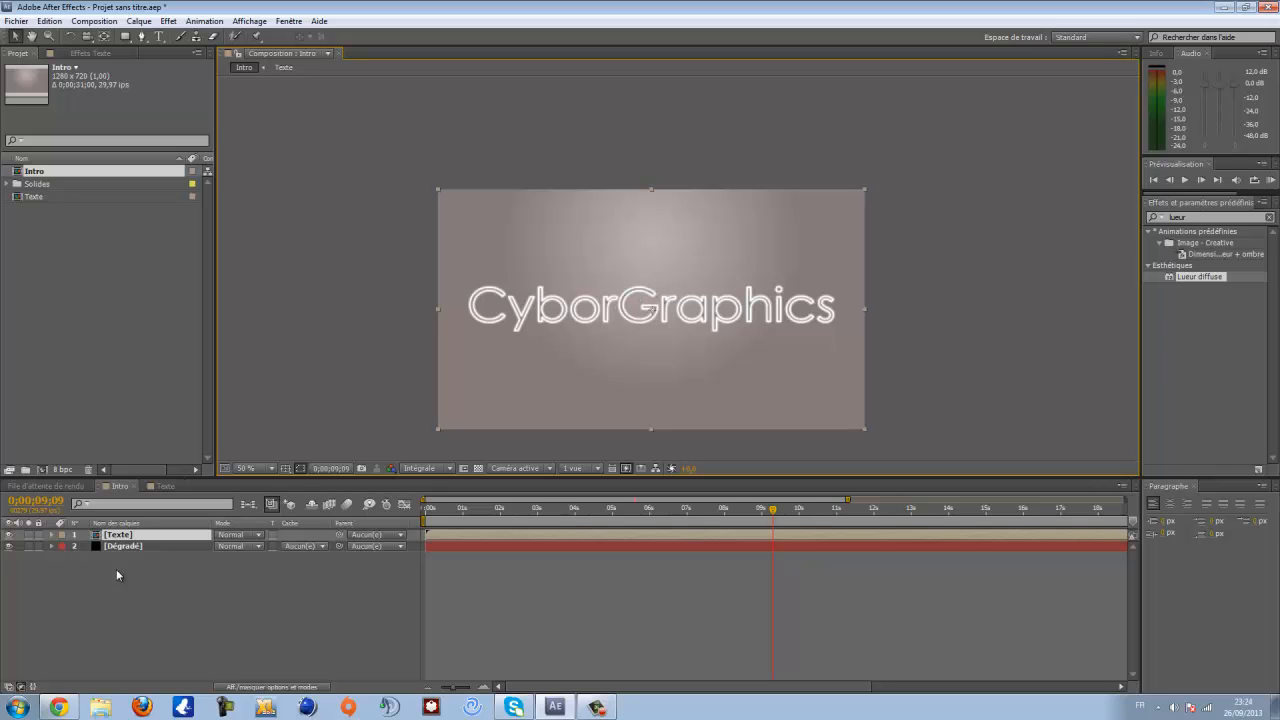
- Create a new composition-sized black solid layer in the Intro composition
right_click(141, 566)
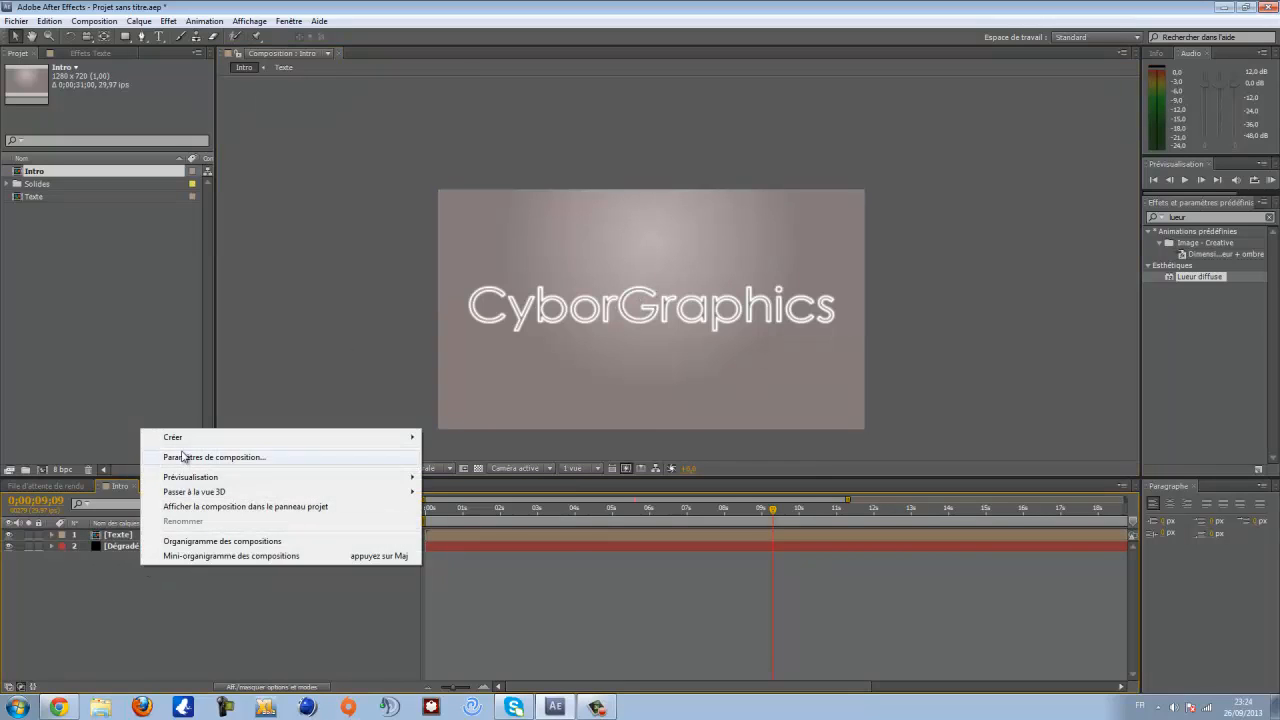
mouse_move(182, 442)
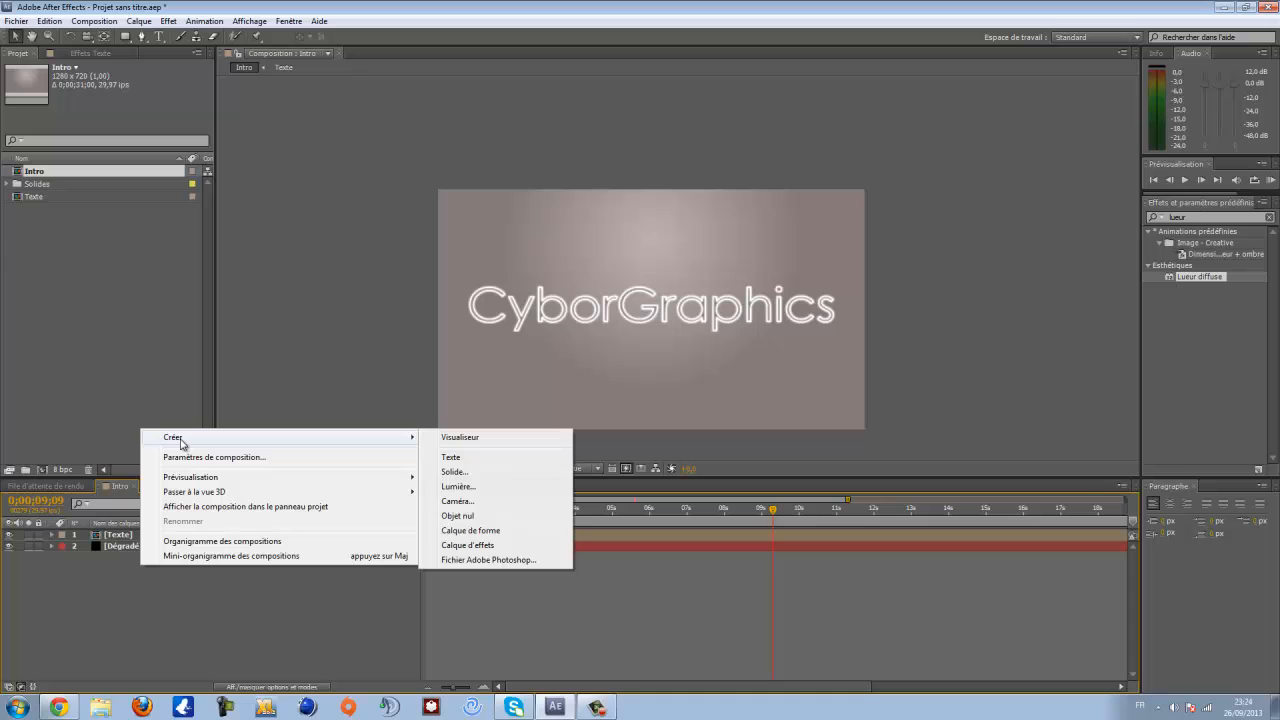
left_click(476, 476)
left_click(614, 392)
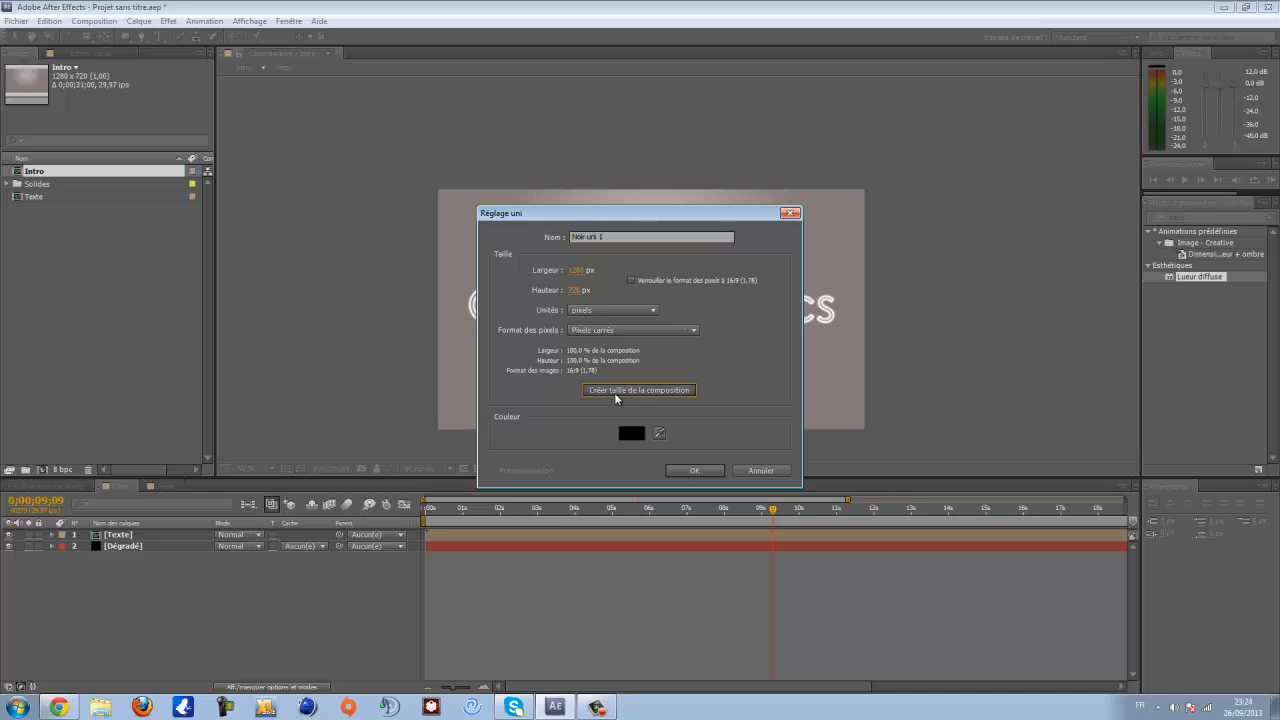
left_click(690, 470)
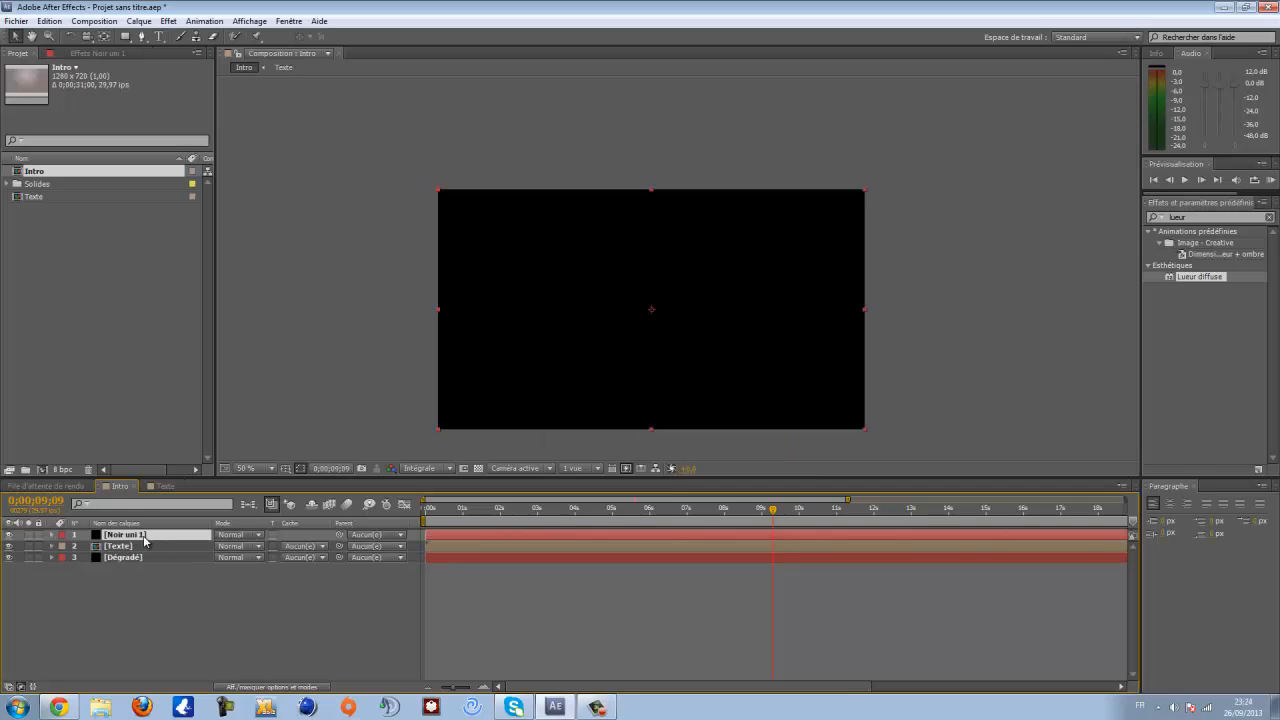
- Move the solid below the Dégradé layer and rename it Particular
left_click_drag(144, 540, 139, 571)
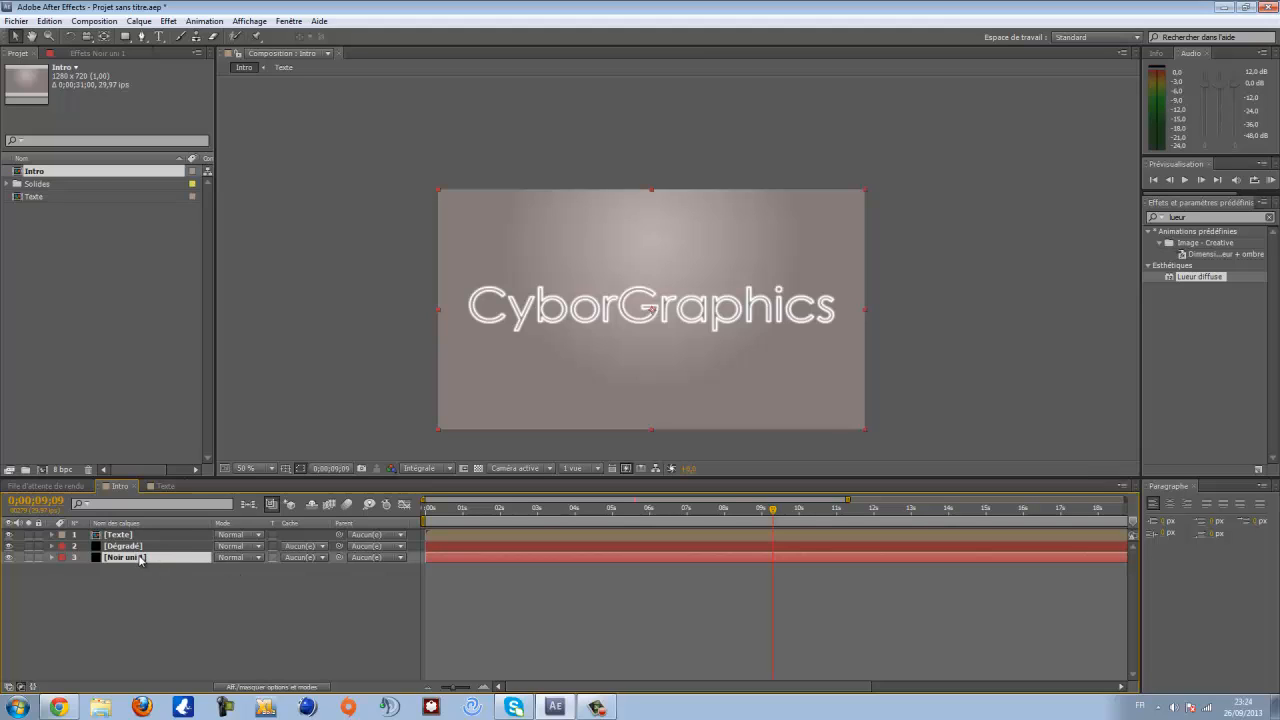
key("Return")
type("Parti")
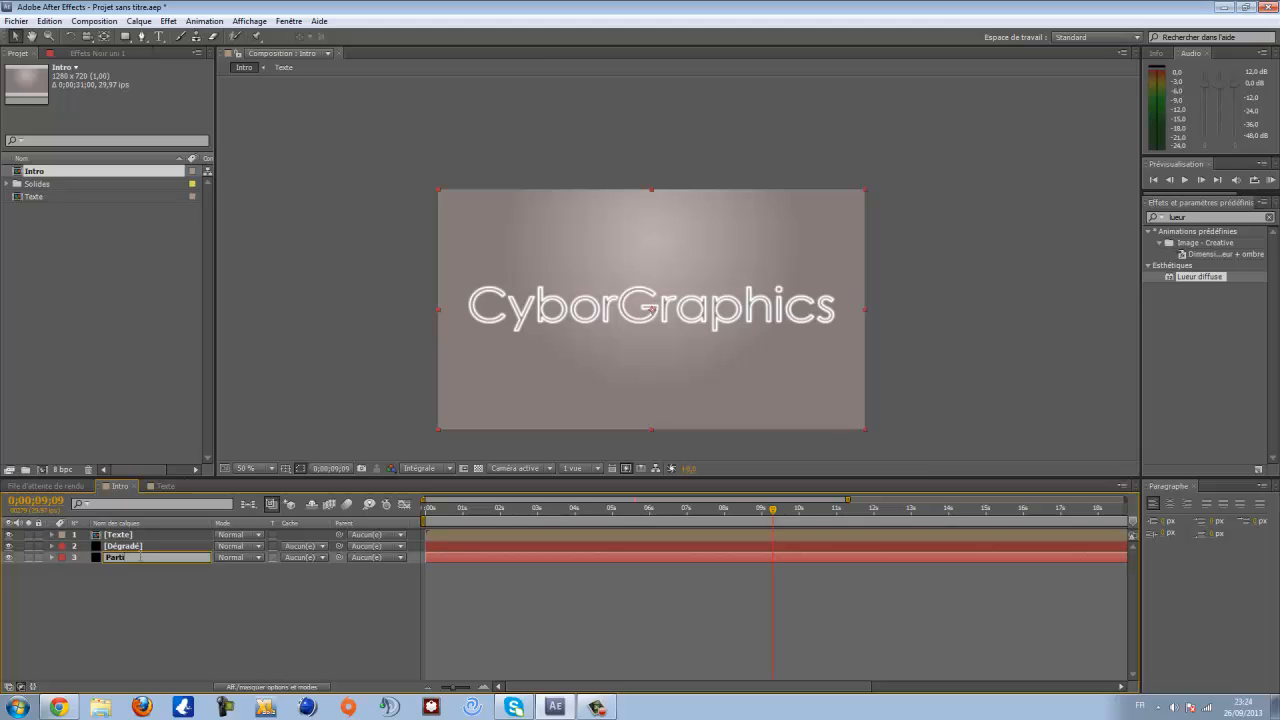
type("cular")
key("Return")
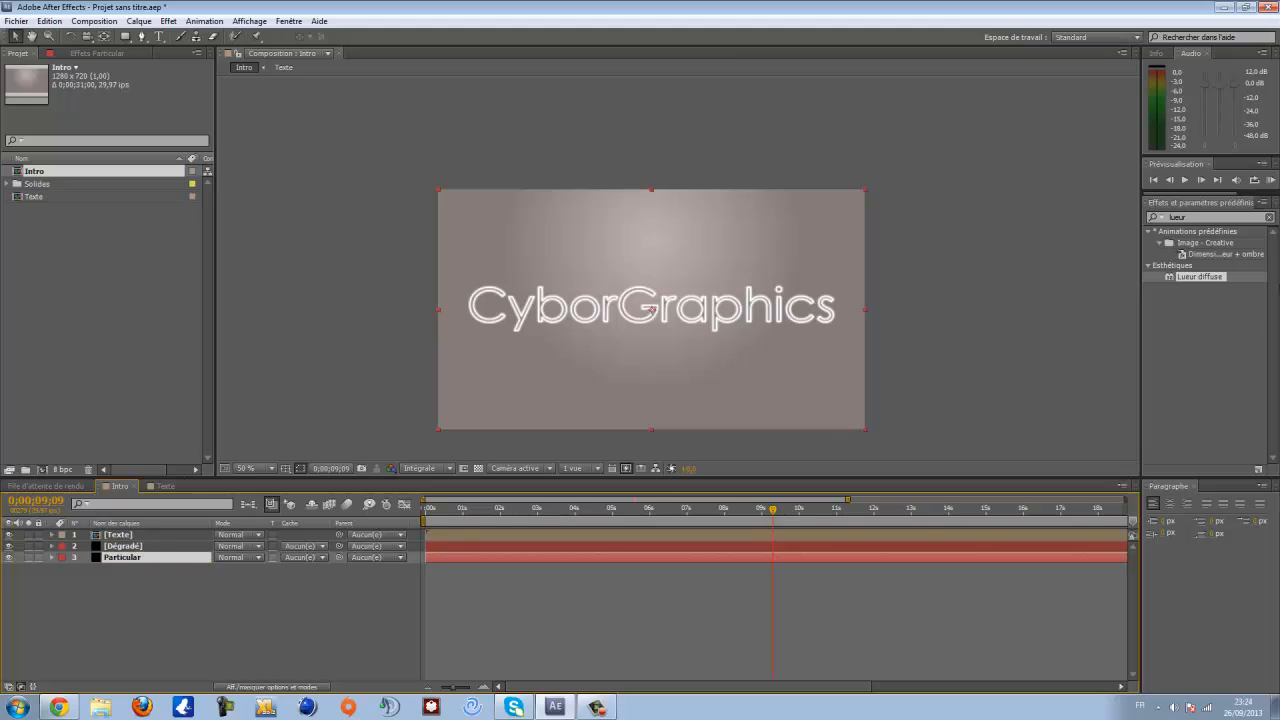
- Search the effects for Particular and apply the Trapcode Particular effect to the Particular solid layer
left_click(1270, 217)
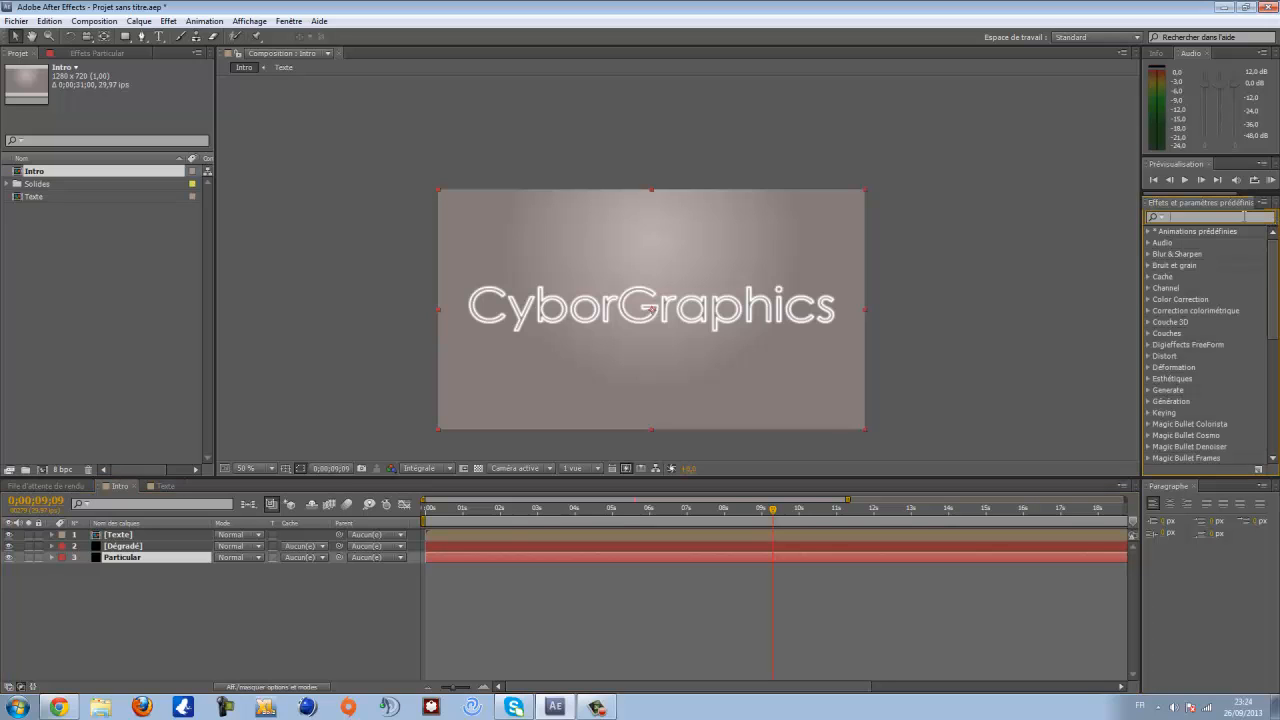
type("parti")
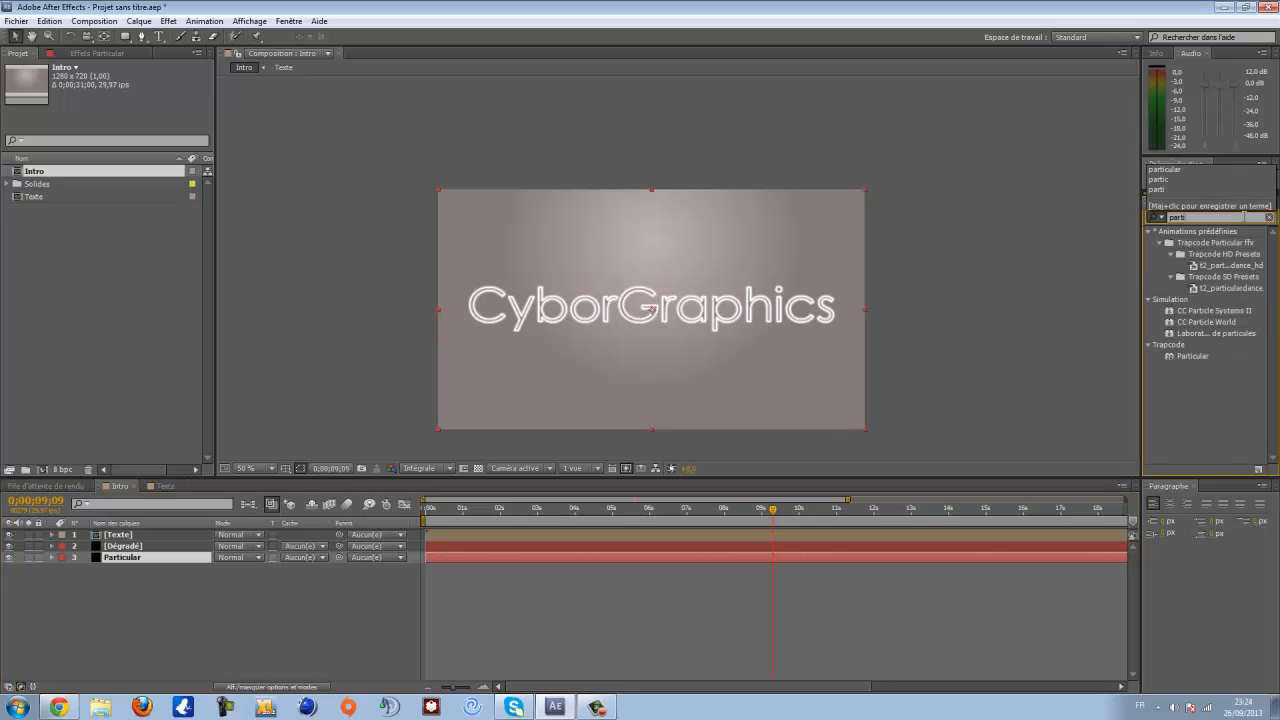
type("ic")
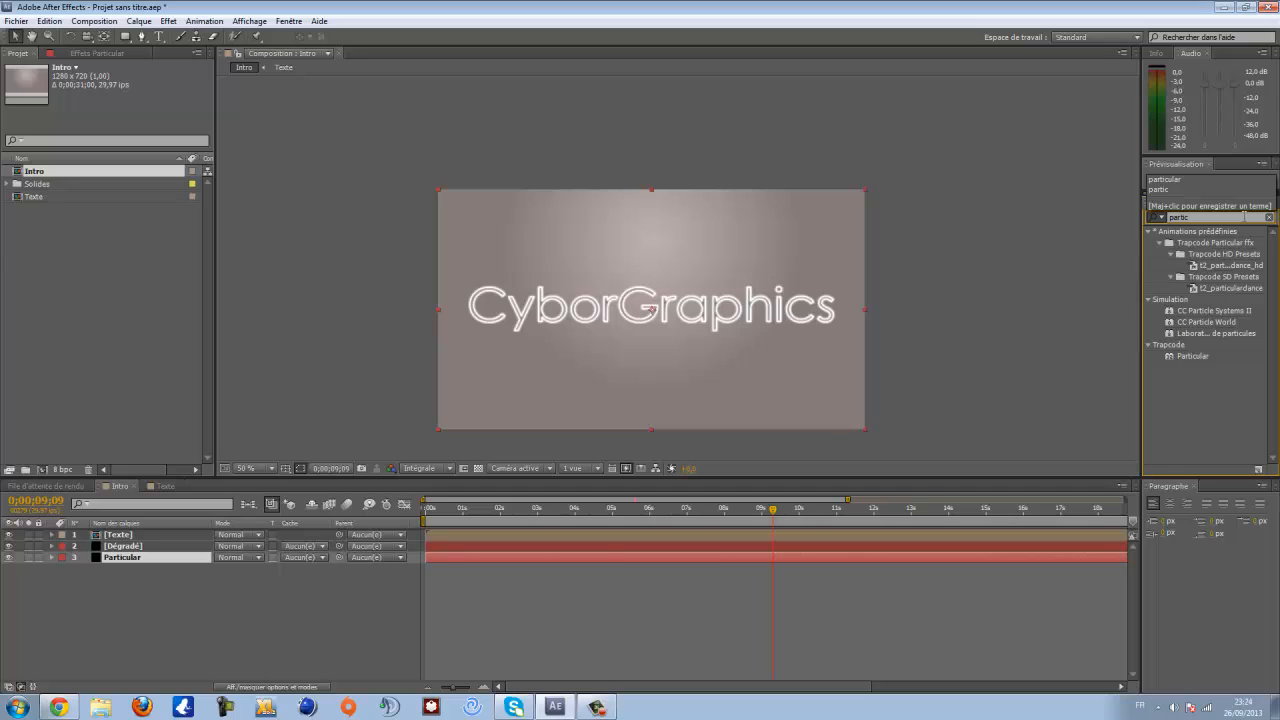
type("ular")
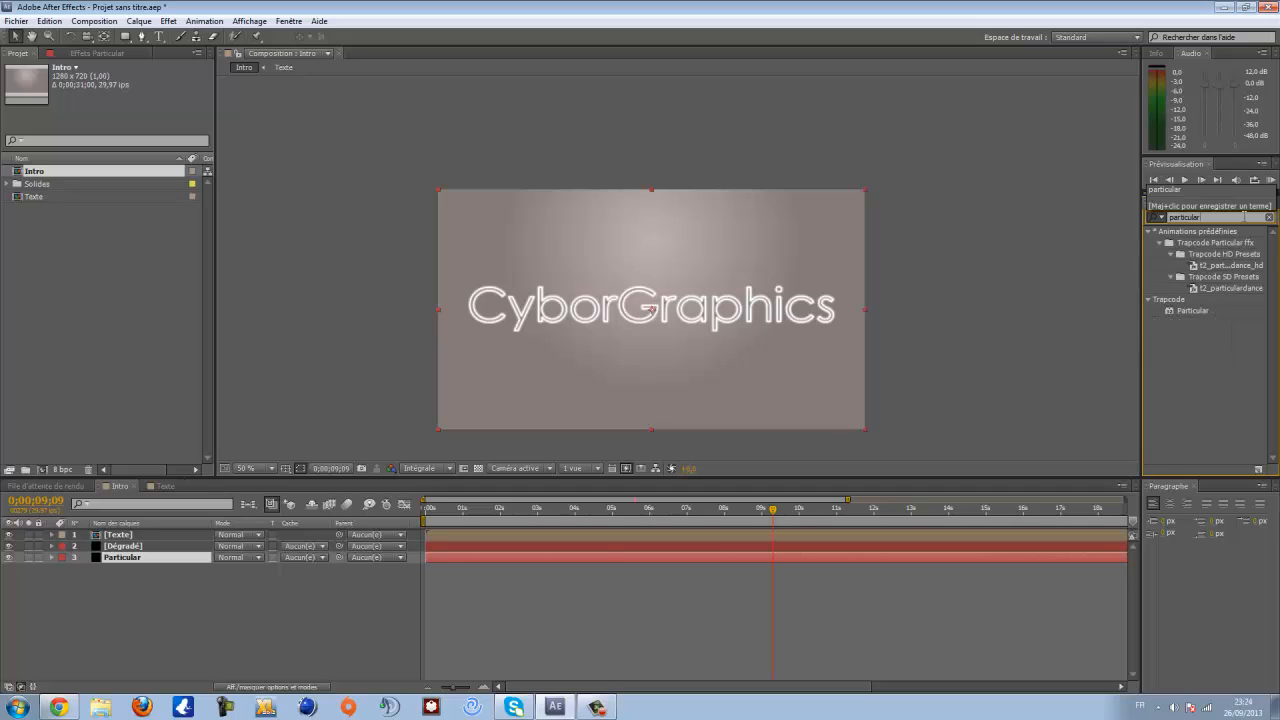
left_click_drag(1195, 311, 140, 536)
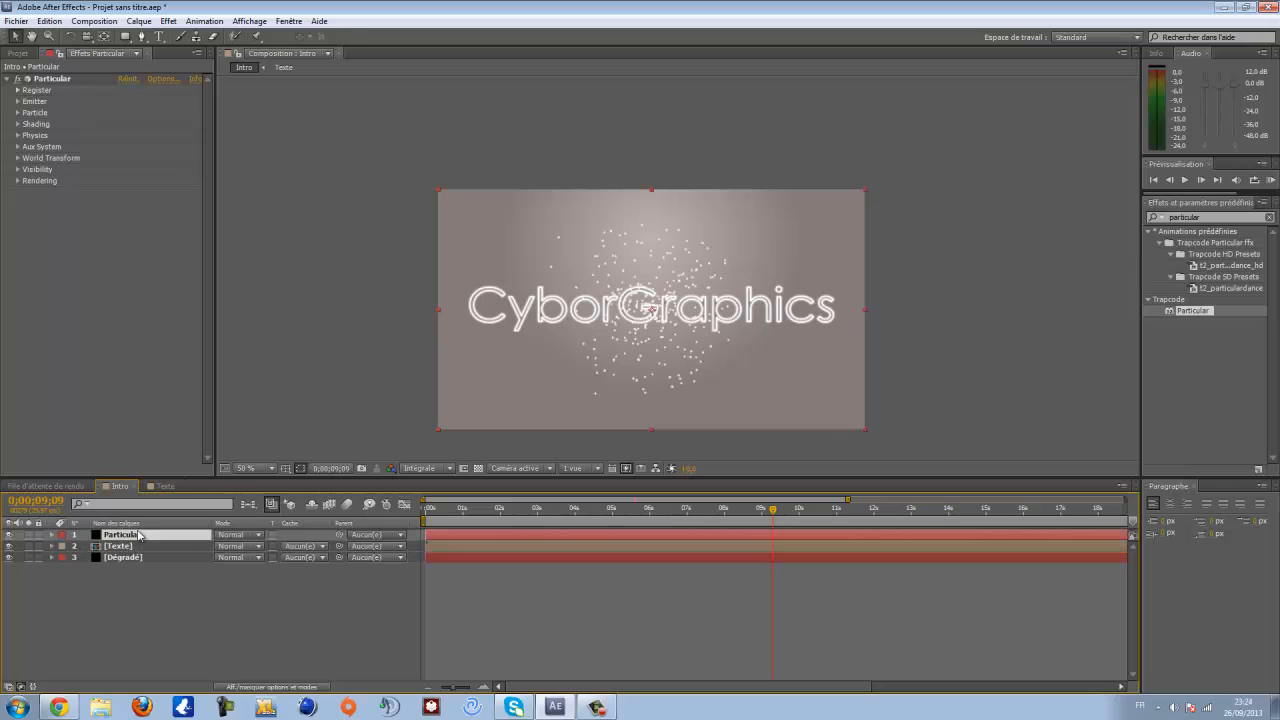
- Set the Particular emitter's Particles/sec to 120 and its Velocity to 20
scroll(684, 300, "up", 2)
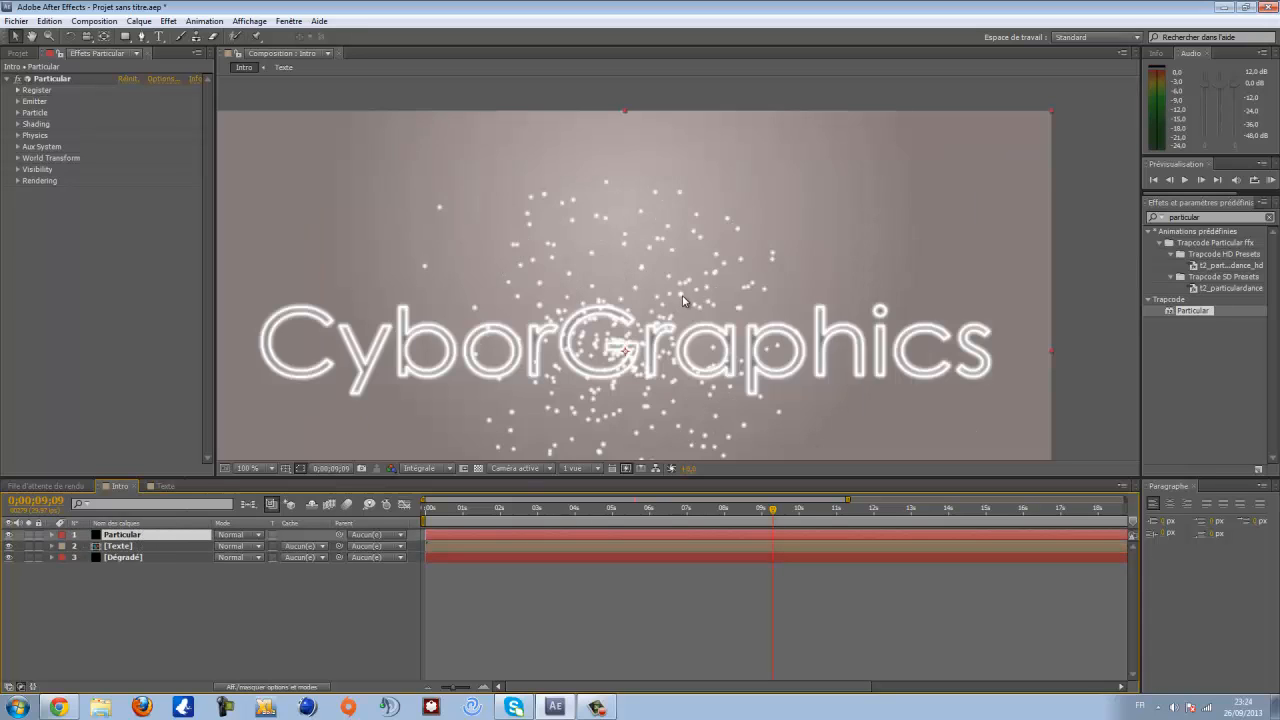
scroll(660, 312, "down", 1)
scroll(606, 350, "up", 1)
left_click_drag(652, 368, 652, 255)
scroll(660, 252, "down", 1)
scroll(671, 243, "up", 1)
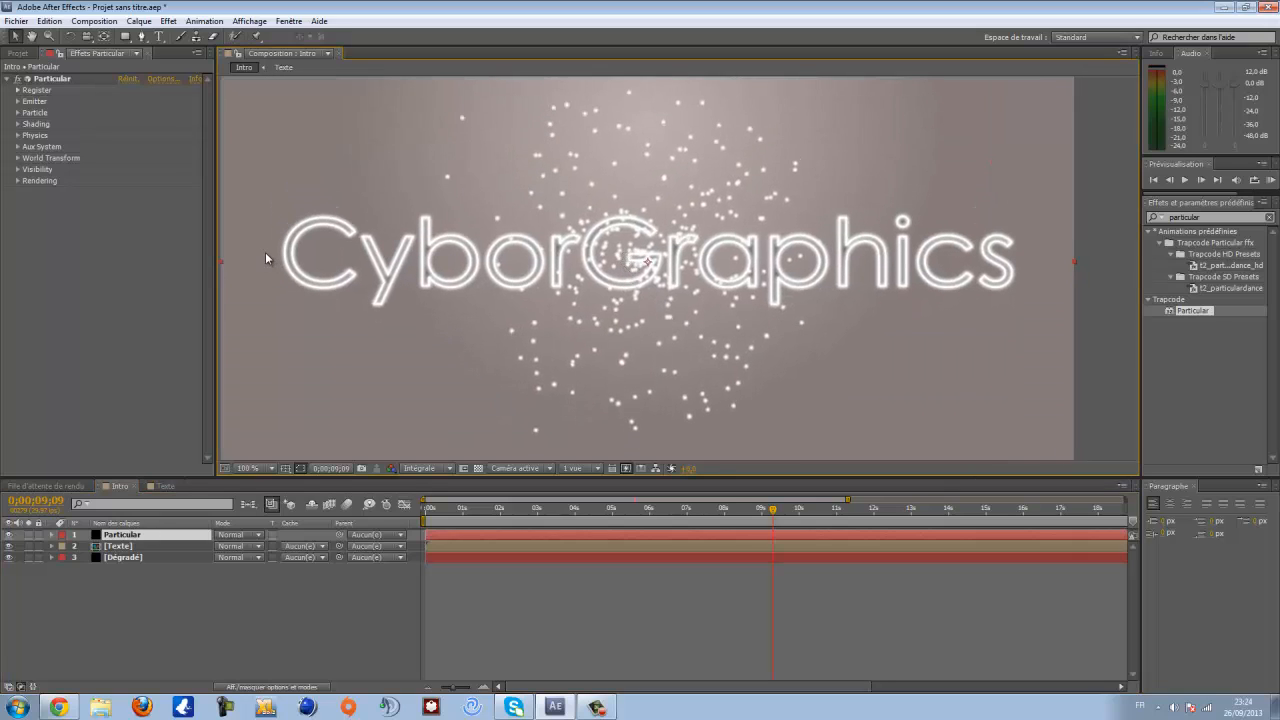
left_click(17, 102)
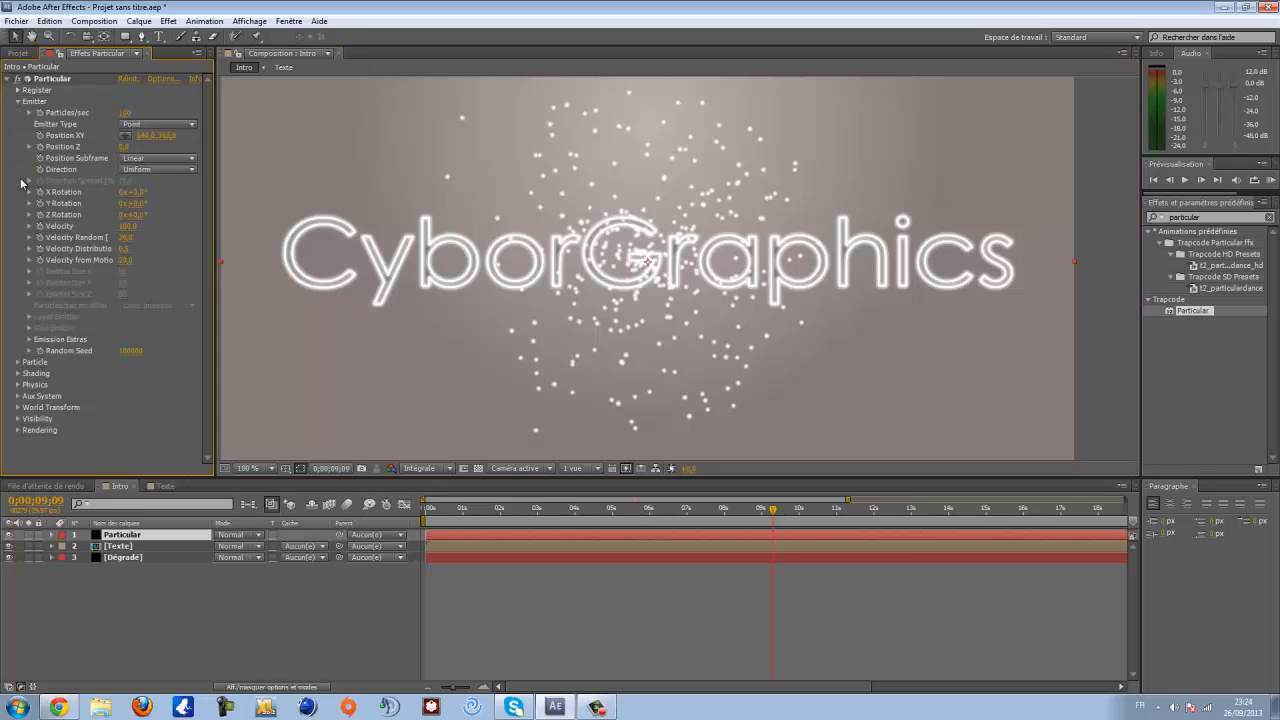
left_click(126, 113)
type("120")
key("Return")
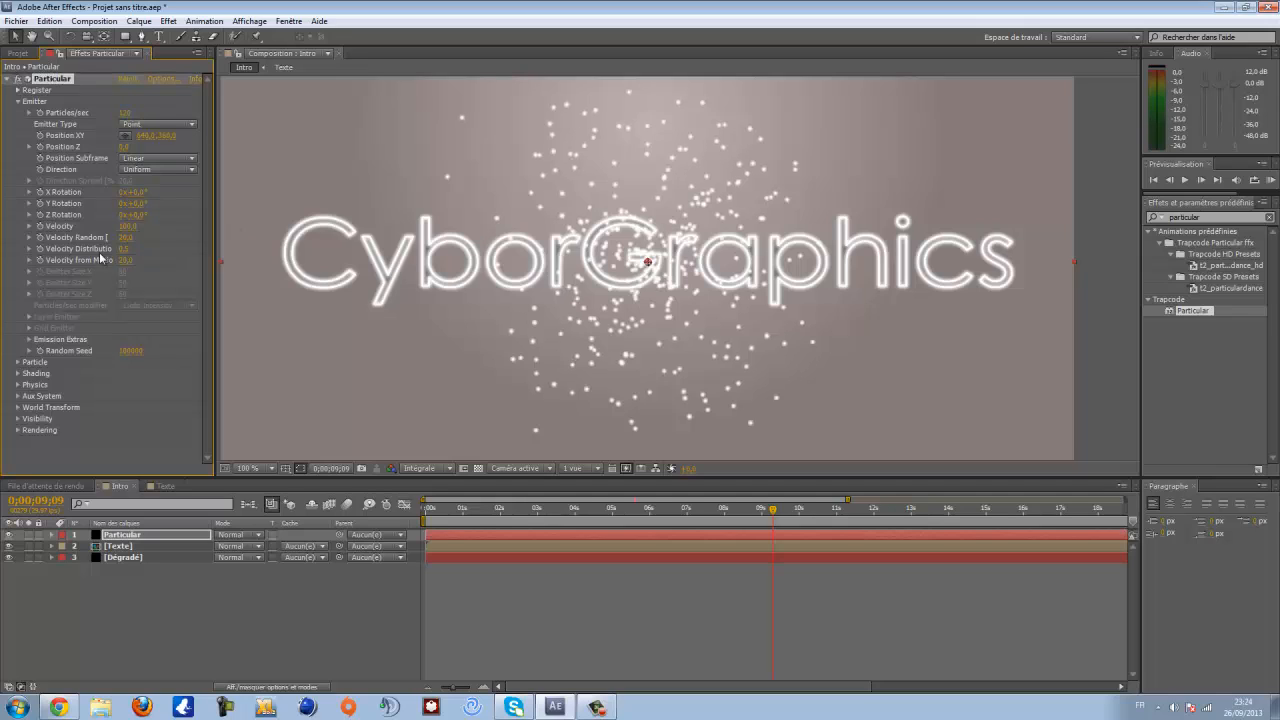
left_click(127, 226)
type("20")
key("Return")
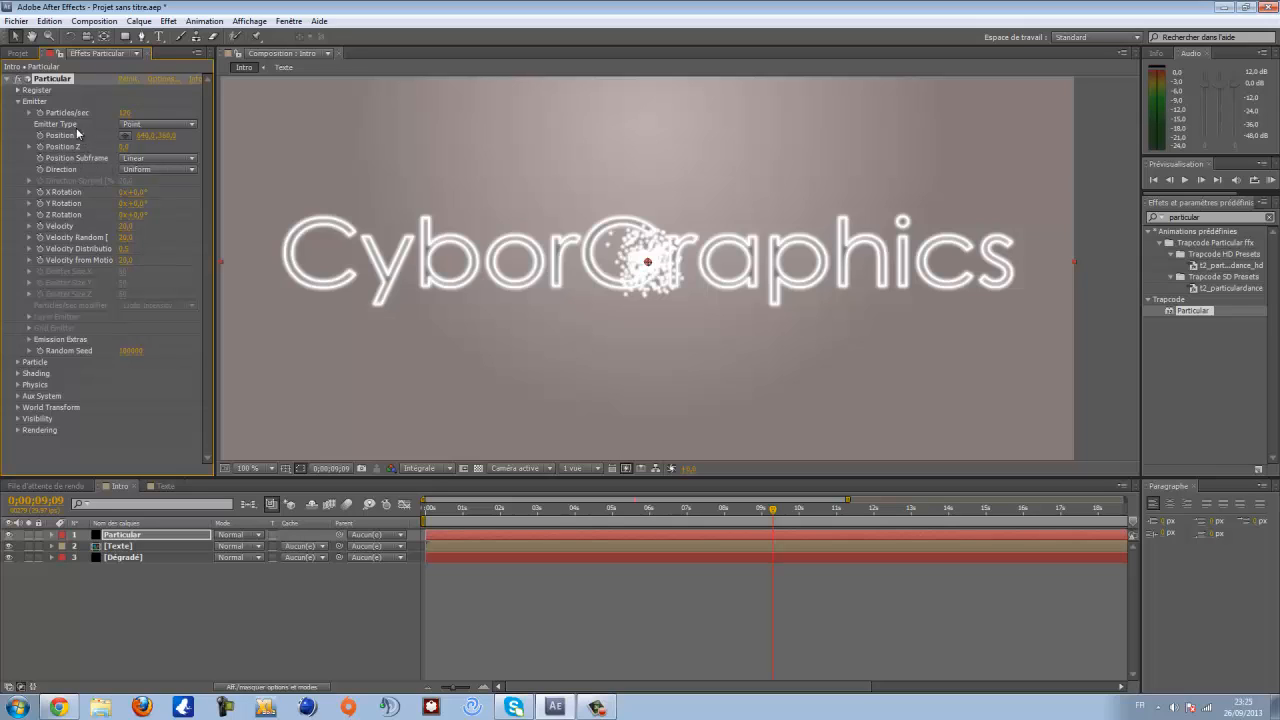
- Change the emitter type to Box and set Emitter Size X, Y and Z each to 2000
left_click(164, 127)
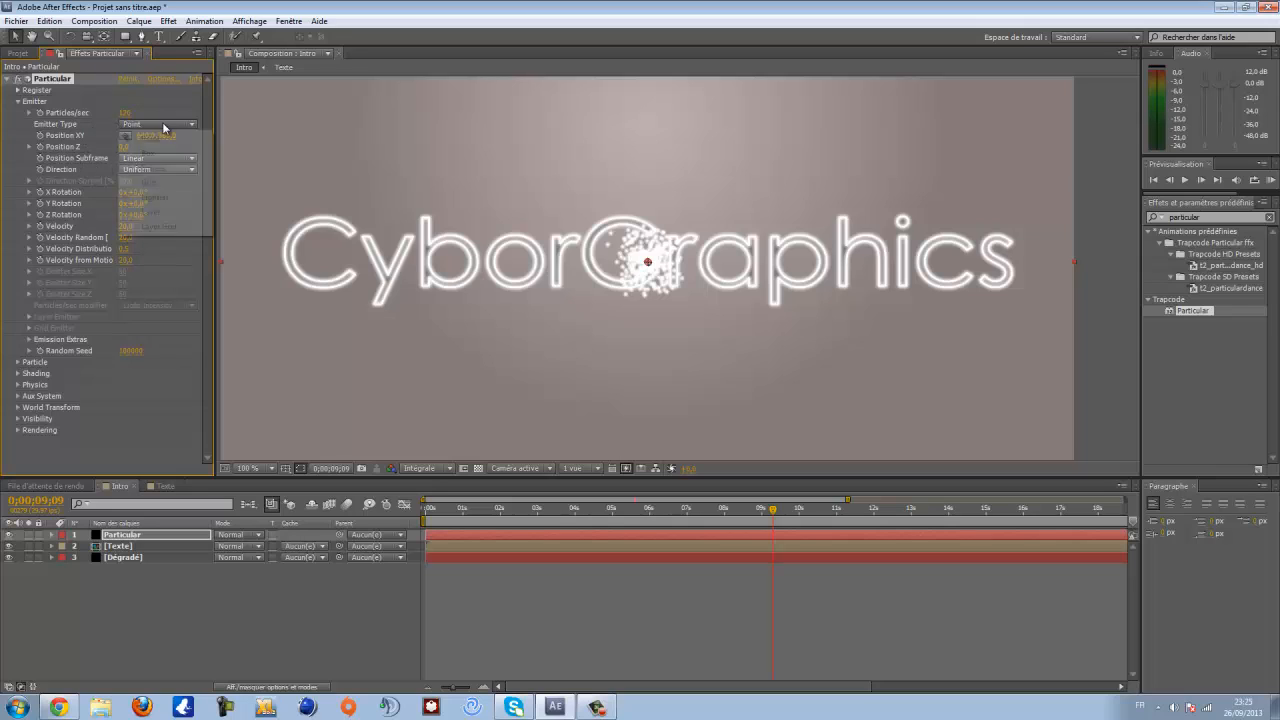
left_click(171, 158)
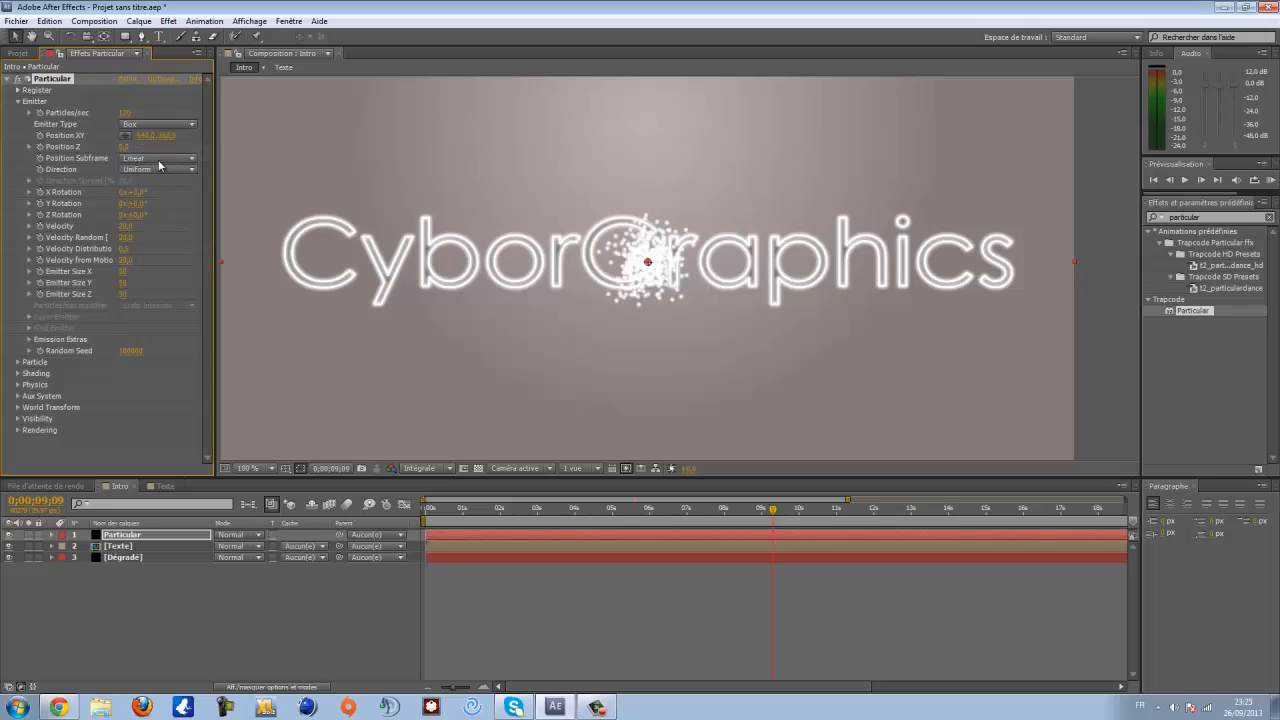
left_click(122, 273)
key("Tab")
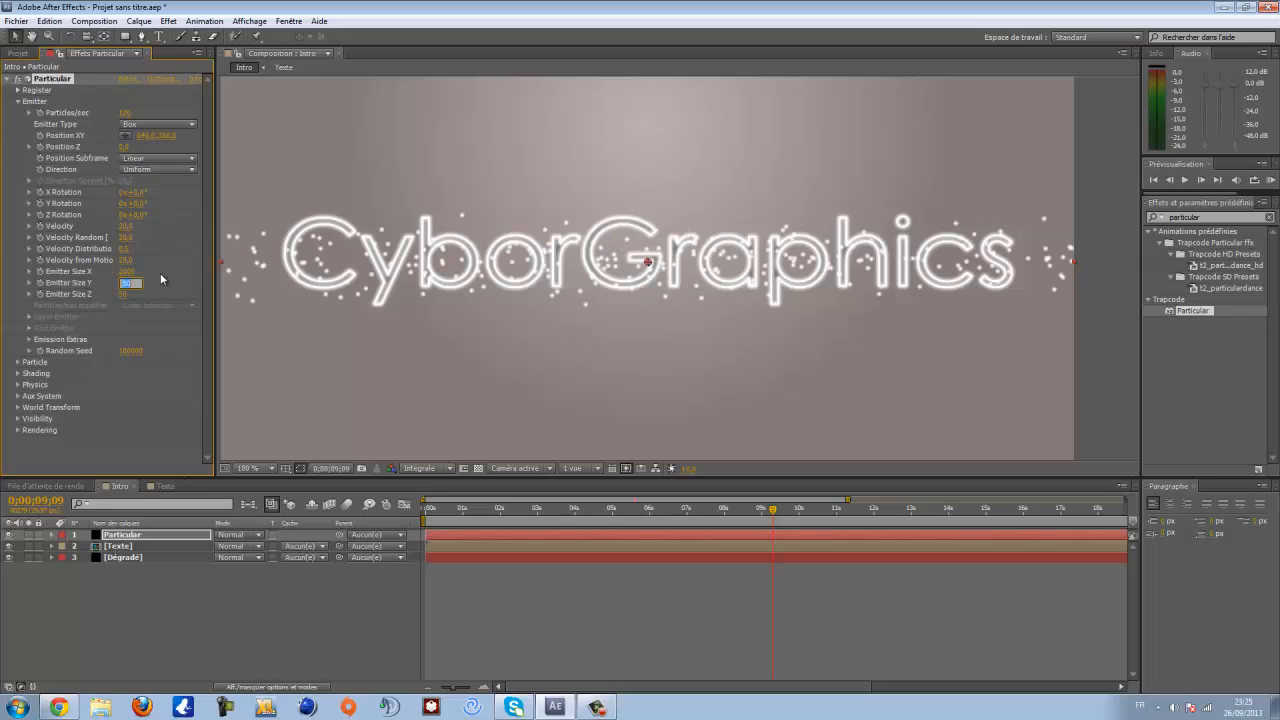
type("2000")
key("Tab")
type("2000")
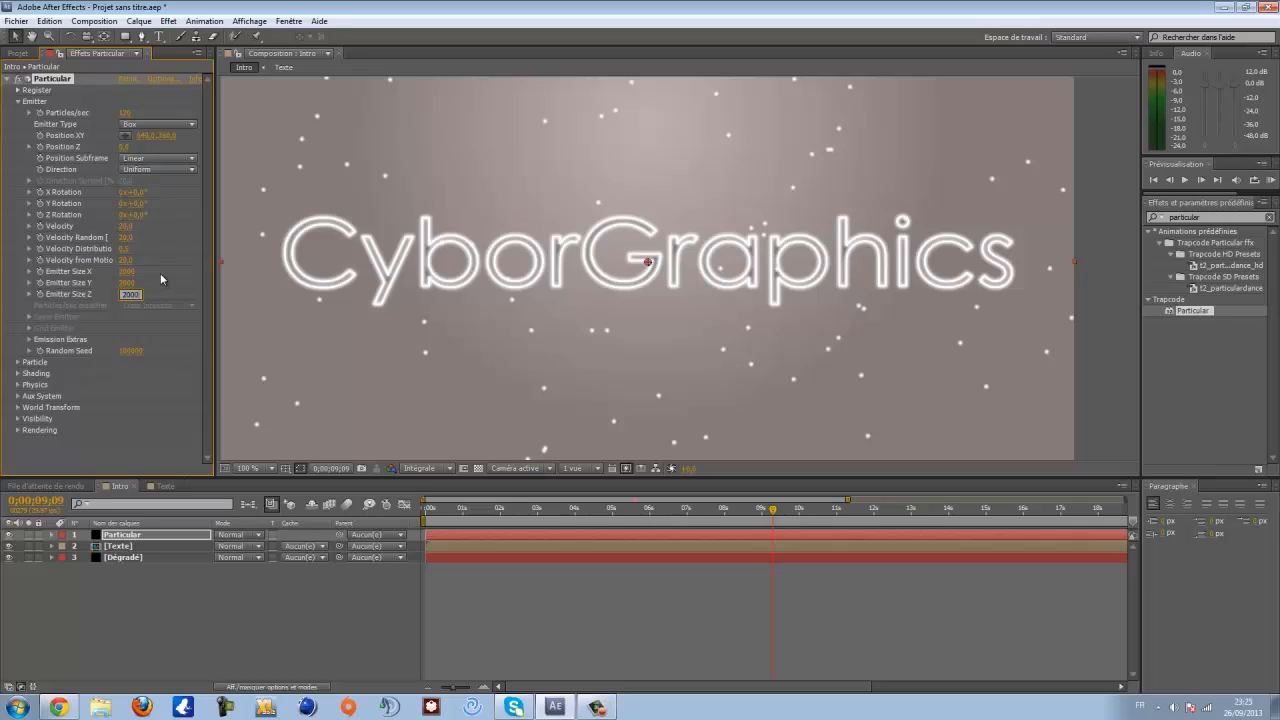
key("Tab")
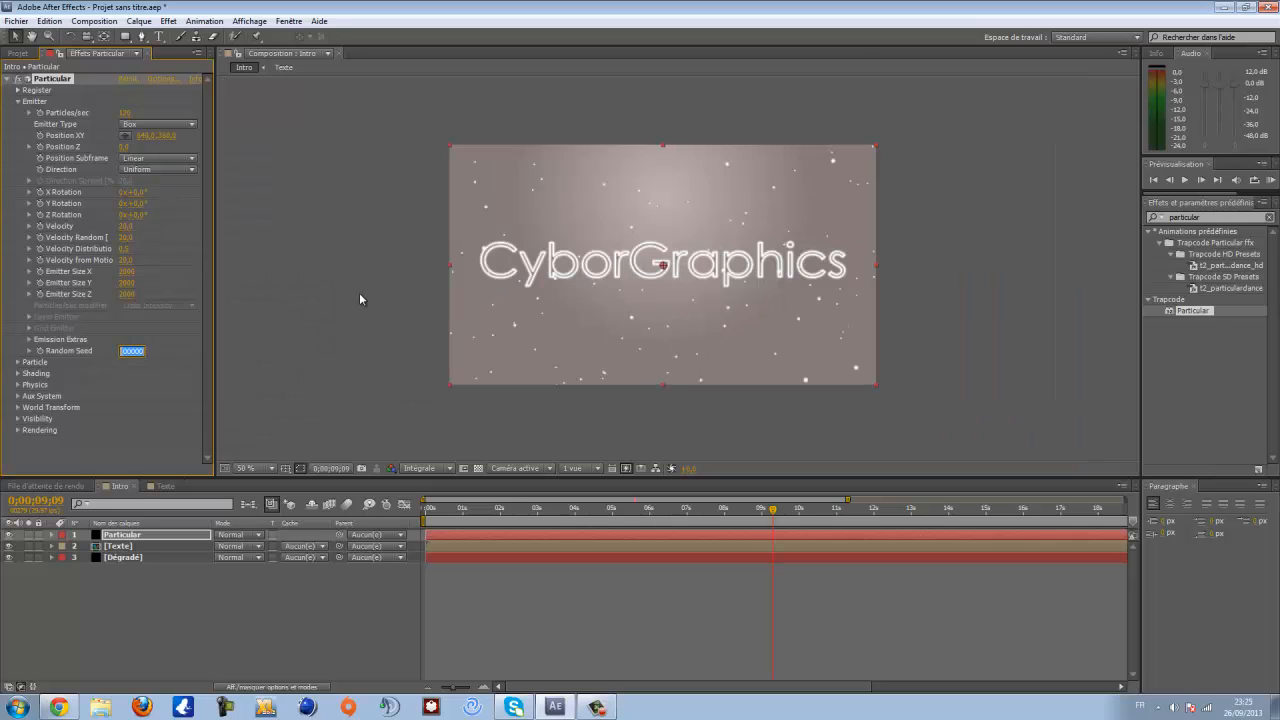
- Collapse the Emitter settings and open the Particle settings of the Particular effect
scroll(685, 304, "up", 1)
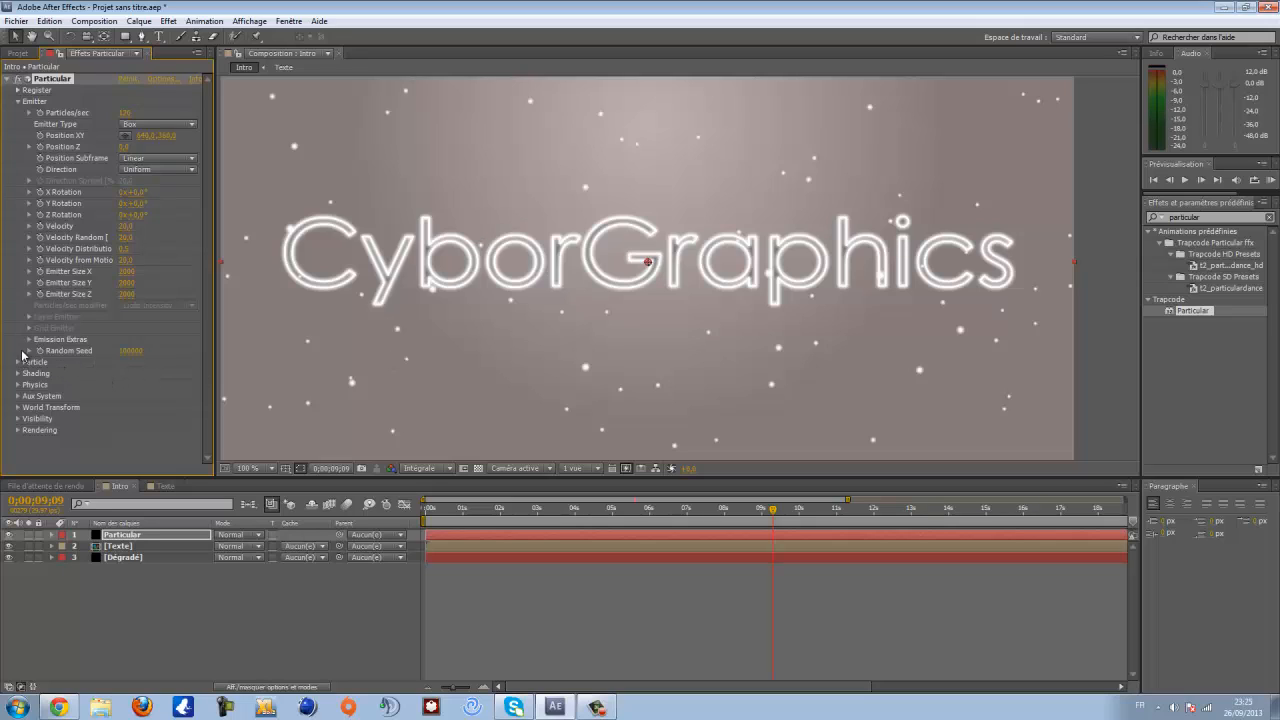
left_click(19, 102)
left_click(18, 112)
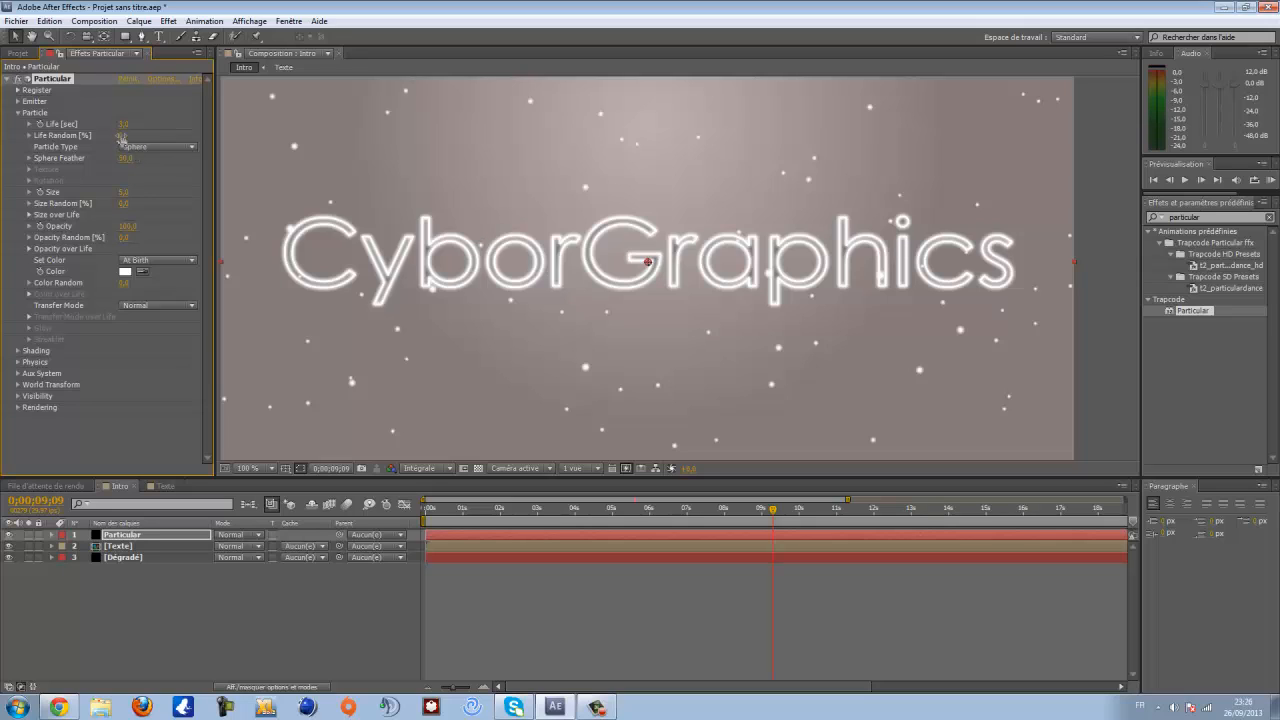
- Set the Particular Life Random to 10% and the particle Size to 25
left_click(121, 135)
key("Return")
left_click(123, 192)
key("Return")
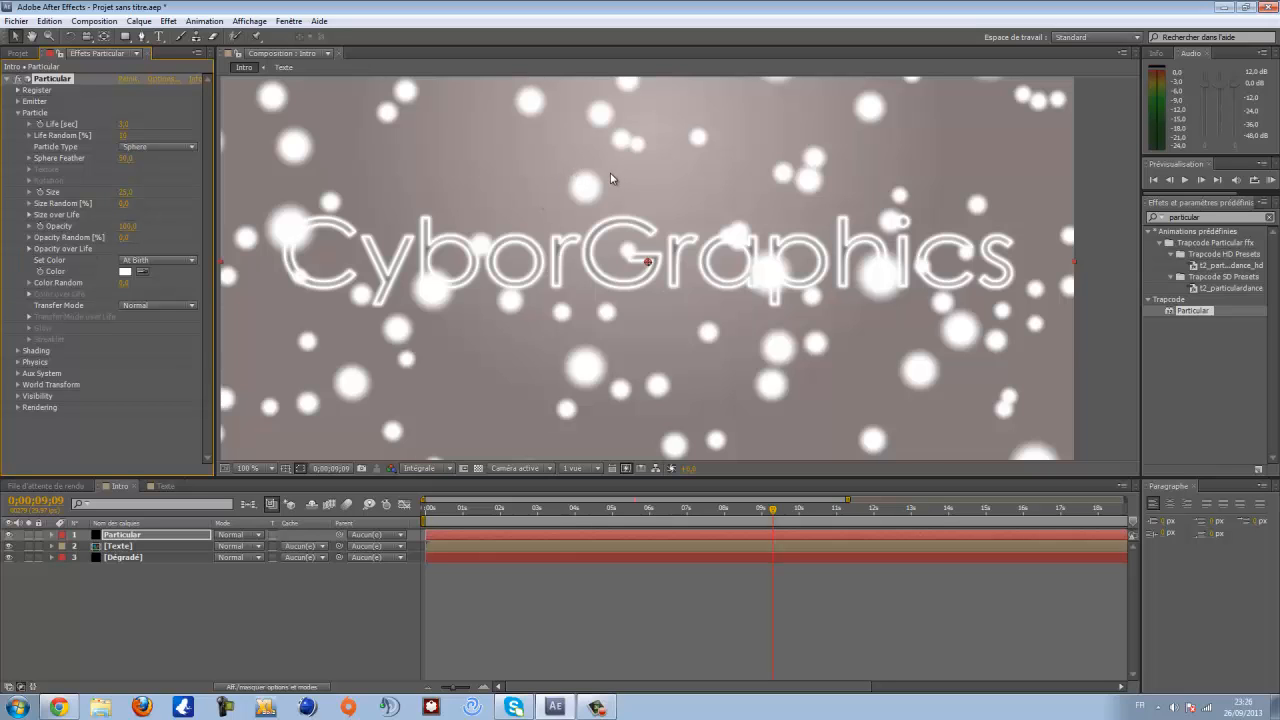
- Apply the fade-in/fade-out preset curve to the particles' Opacity over Life
key("period")
key("comma")
key("comma")
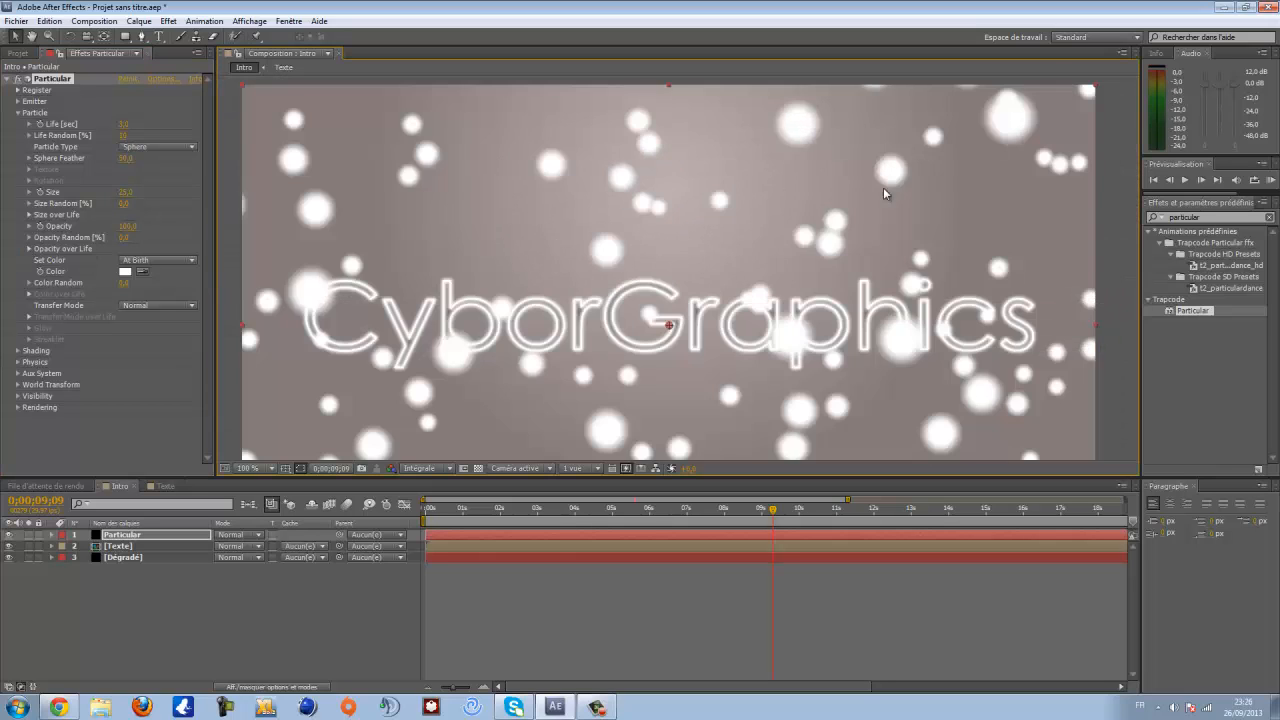
key("comma")
key("comma")
key("period")
key("period")
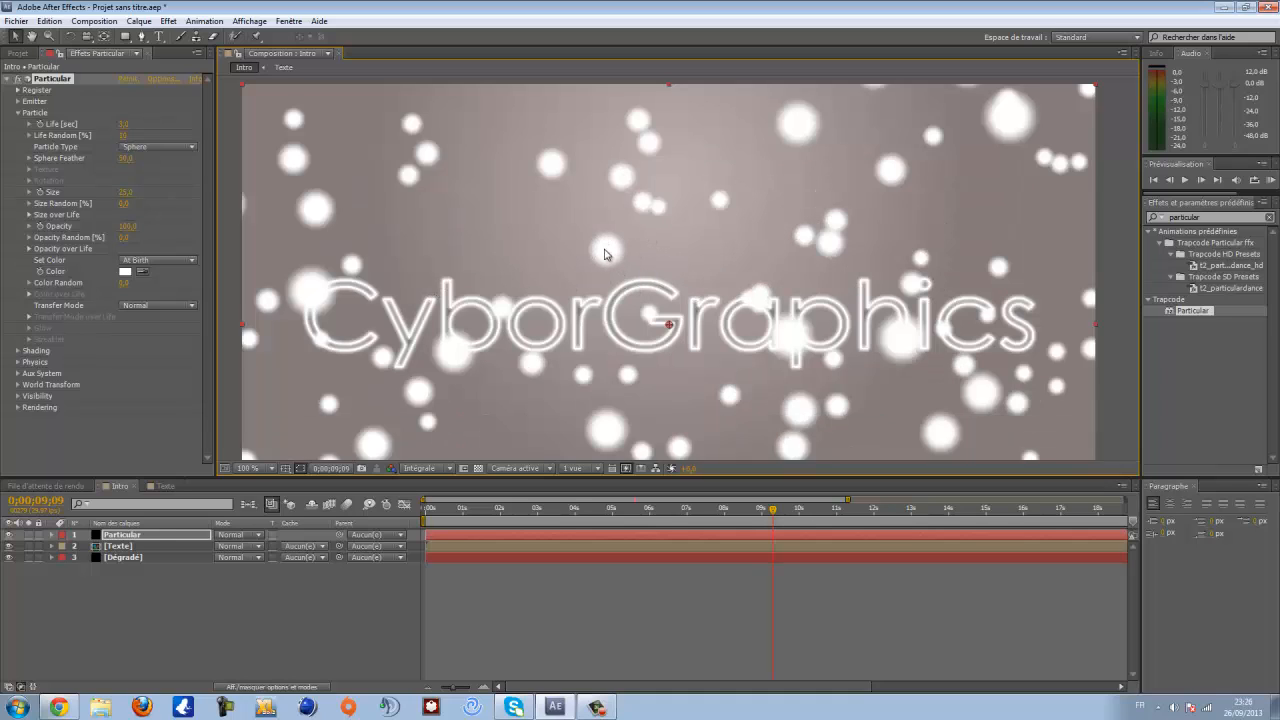
mouse_move(775, 512)
left_mouse_down()
mouse_move(881, 512)
mouse_move(752, 512)
mouse_move(776, 512)
left_mouse_up()
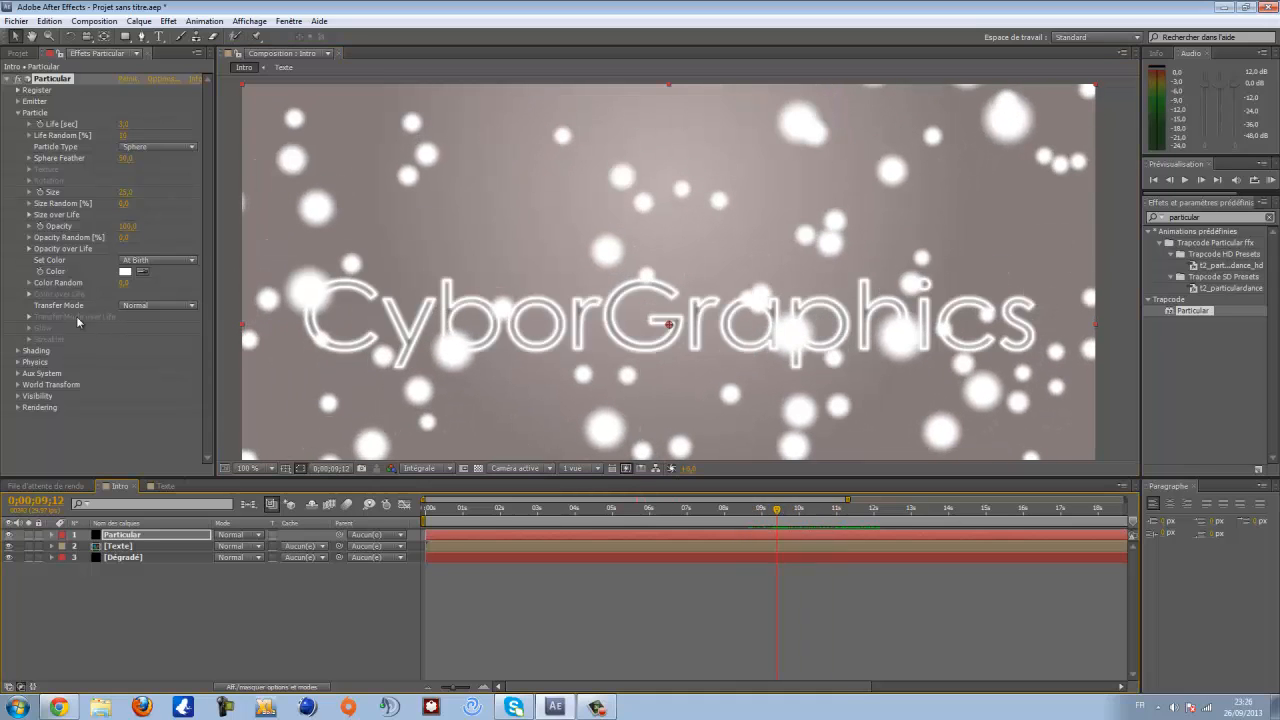
left_click(30, 249)
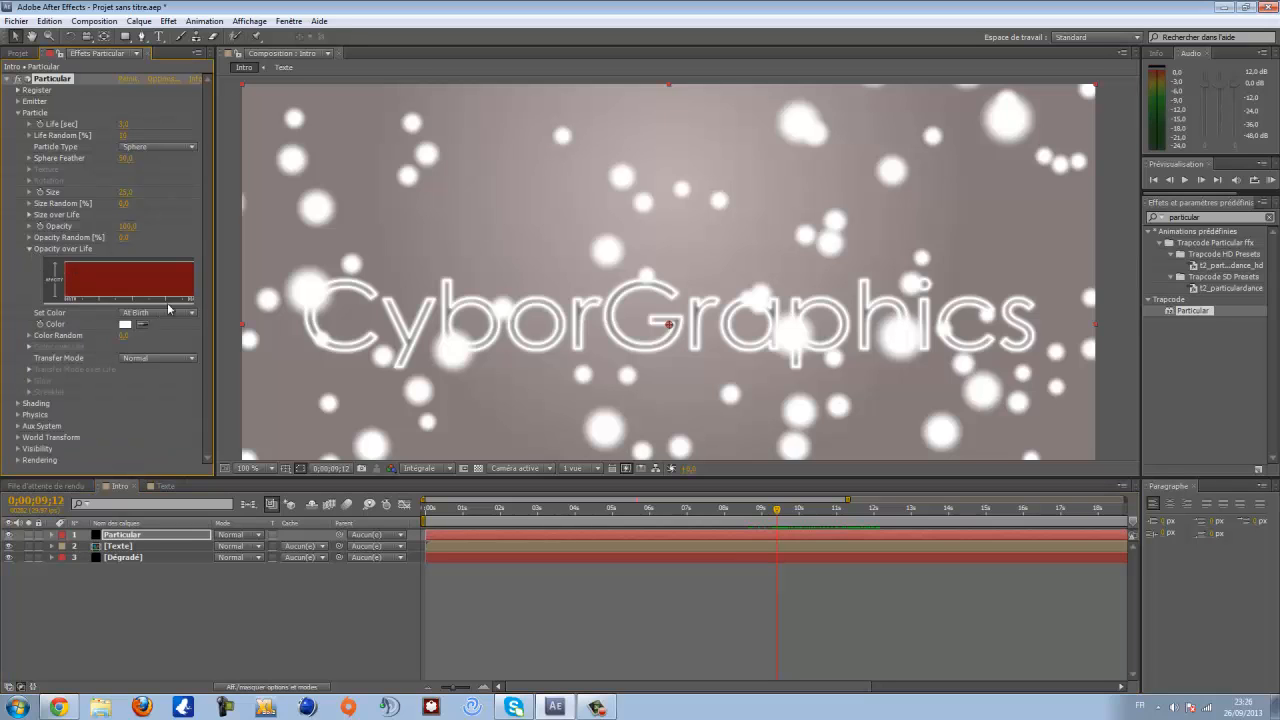
left_click_drag(216, 349, 298, 349)
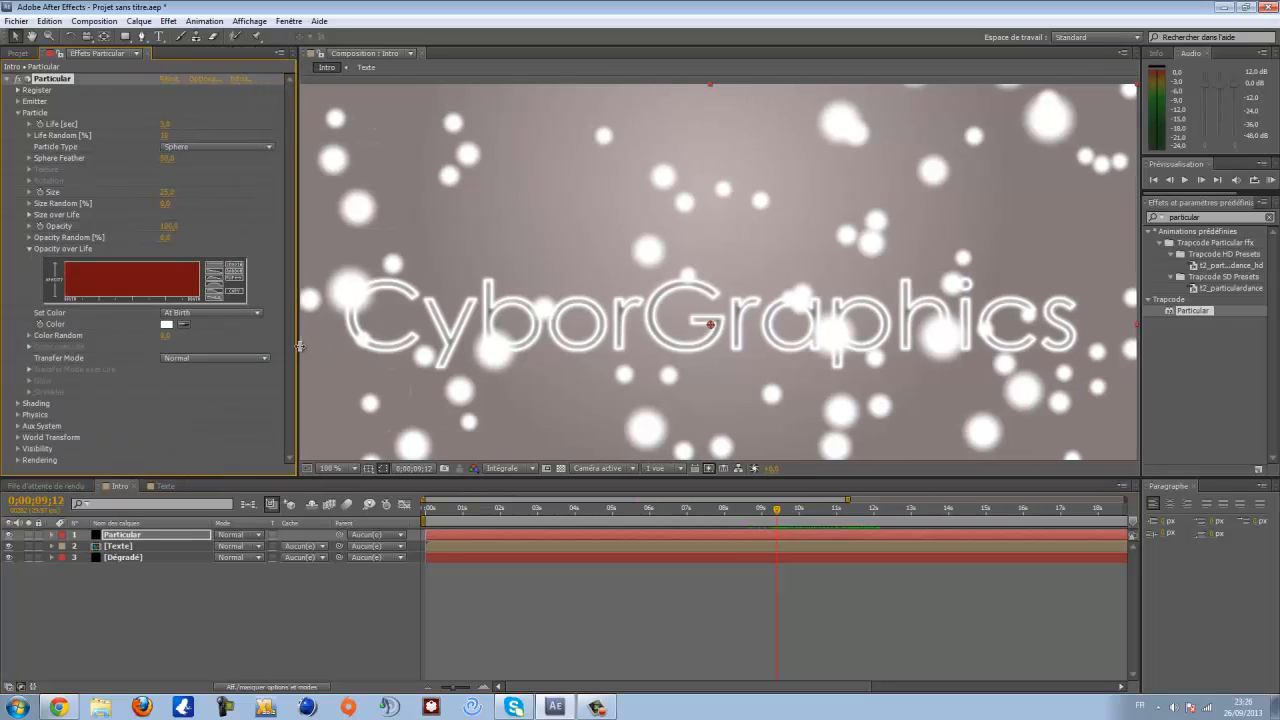
left_click(219, 289)
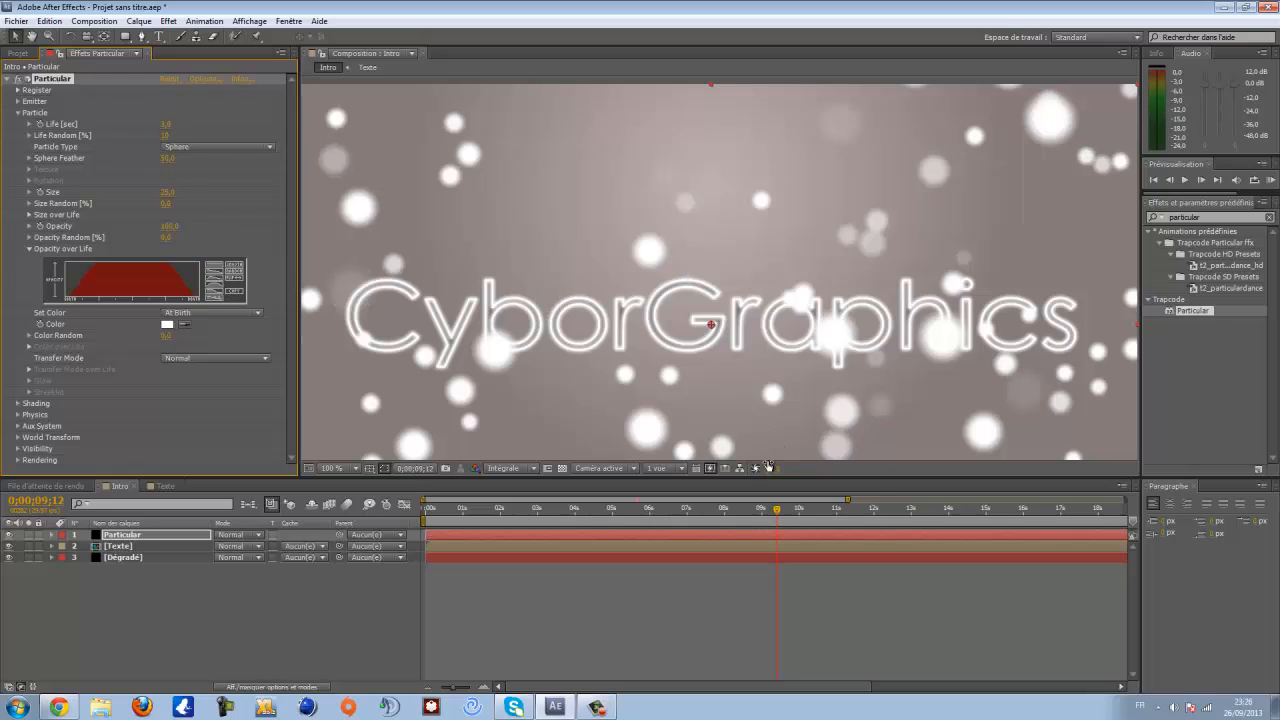
- Set the particles' Opacity to 25
left_click_drag(808, 512, 871, 512)
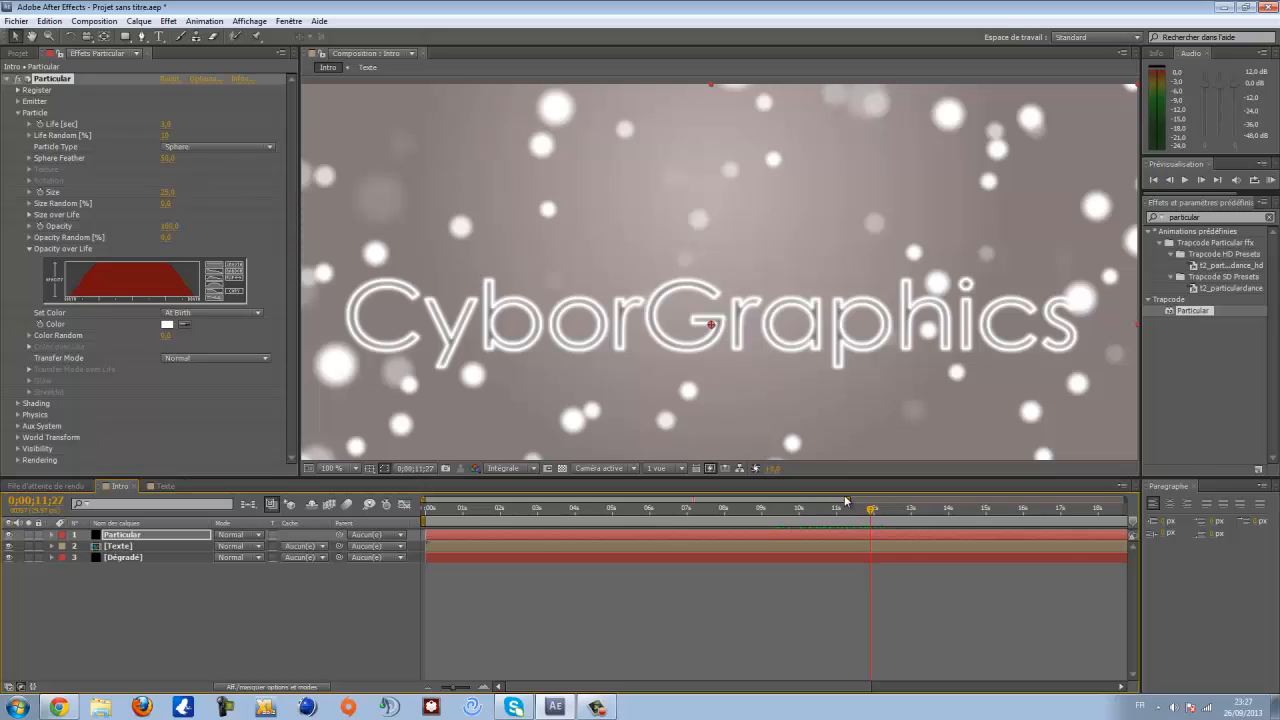
scroll(659, 377, "down", 2)
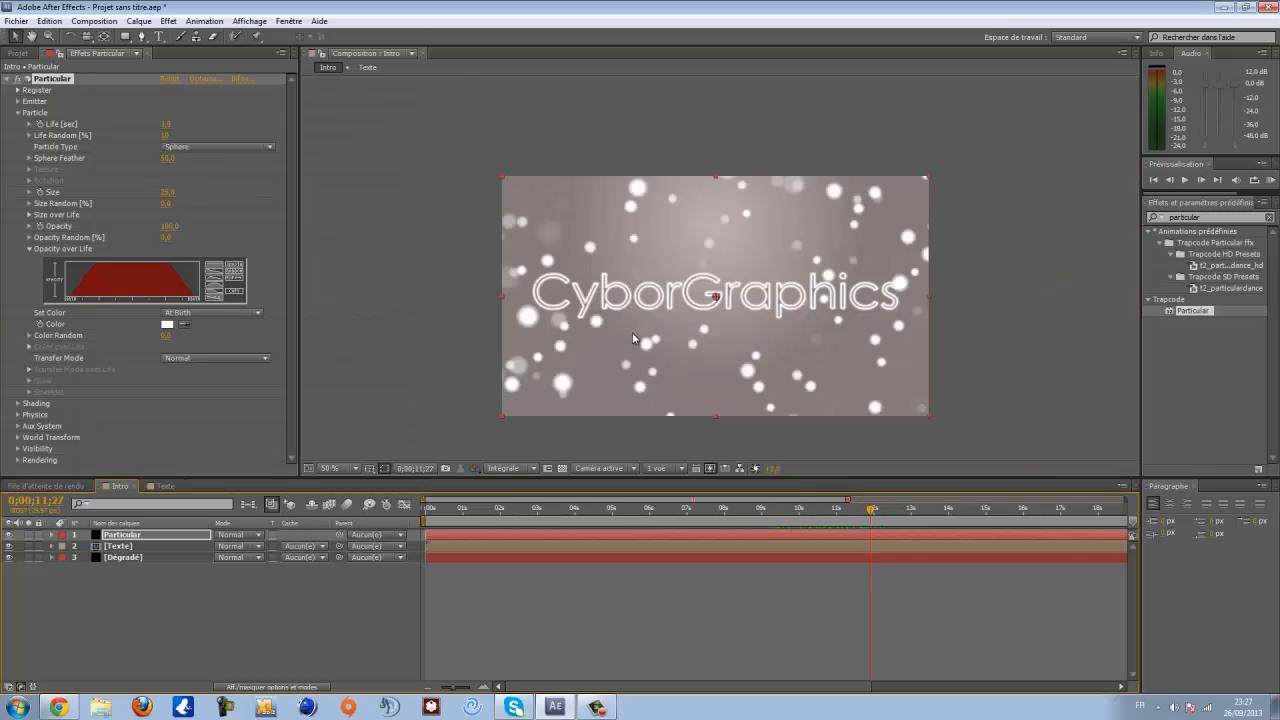
left_click(29, 248)
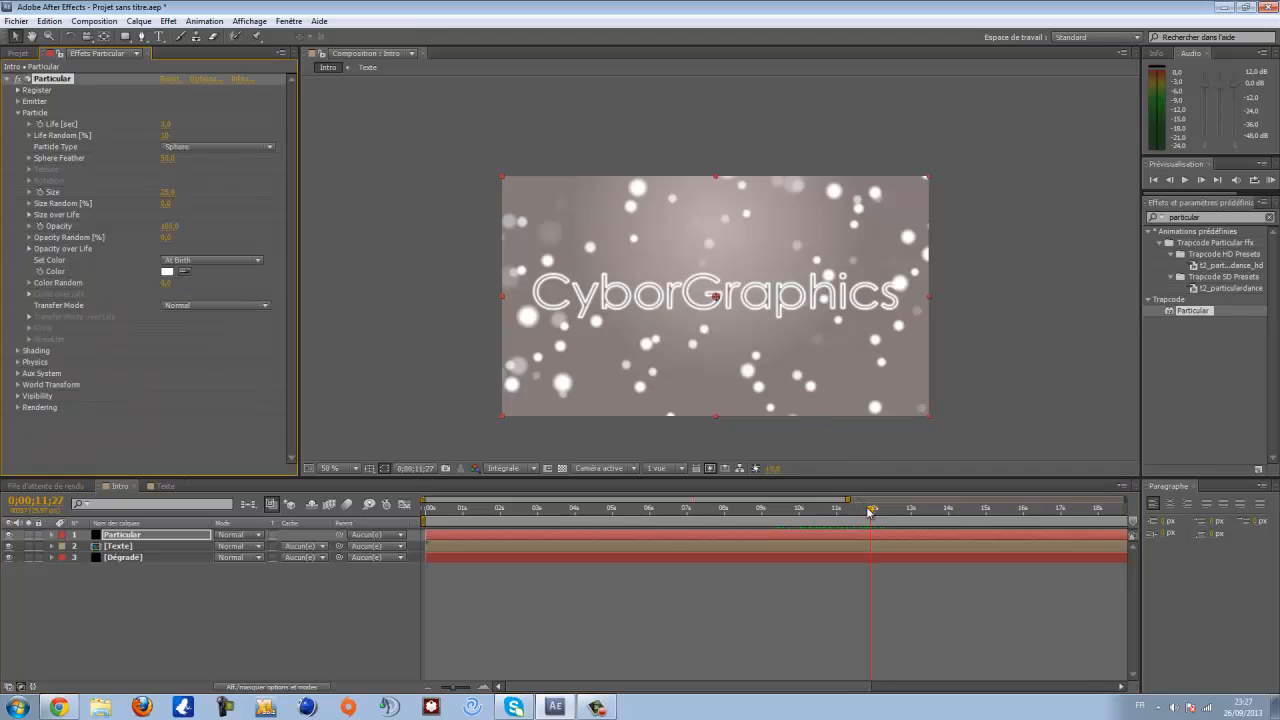
left_click_drag(870, 513, 824, 532)
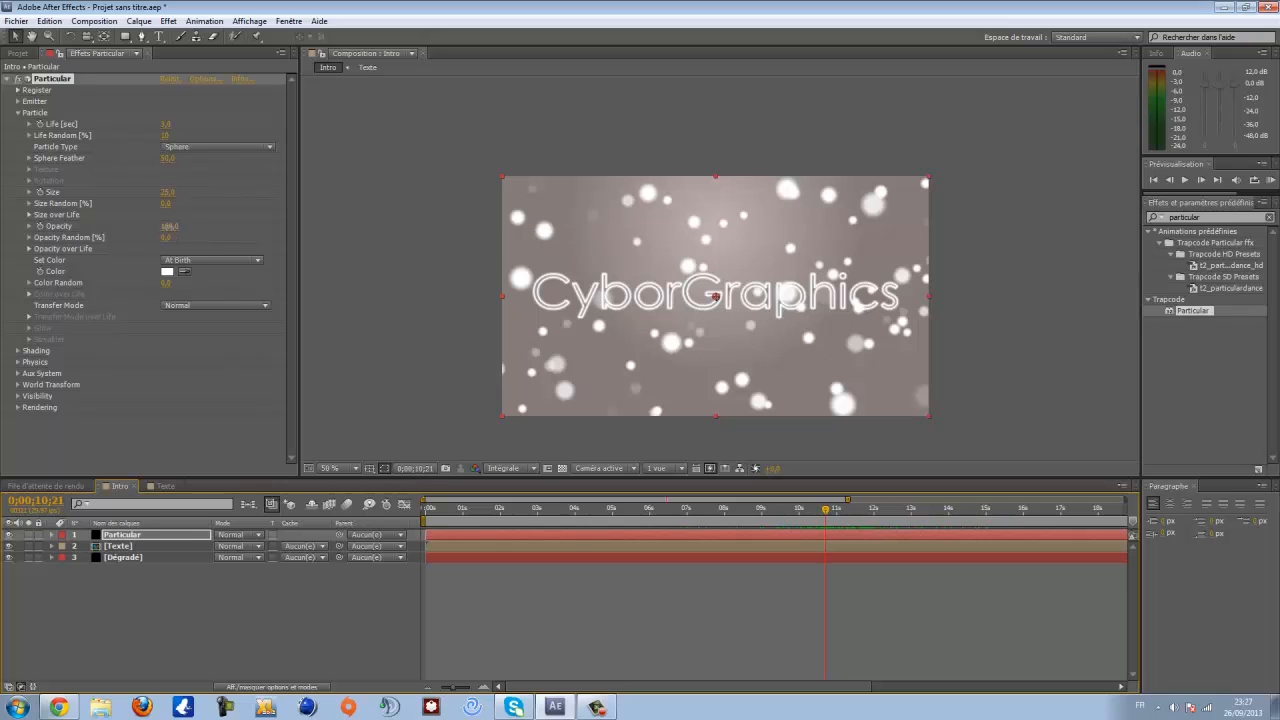
left_click(170, 226)
type("25")
key("Return")
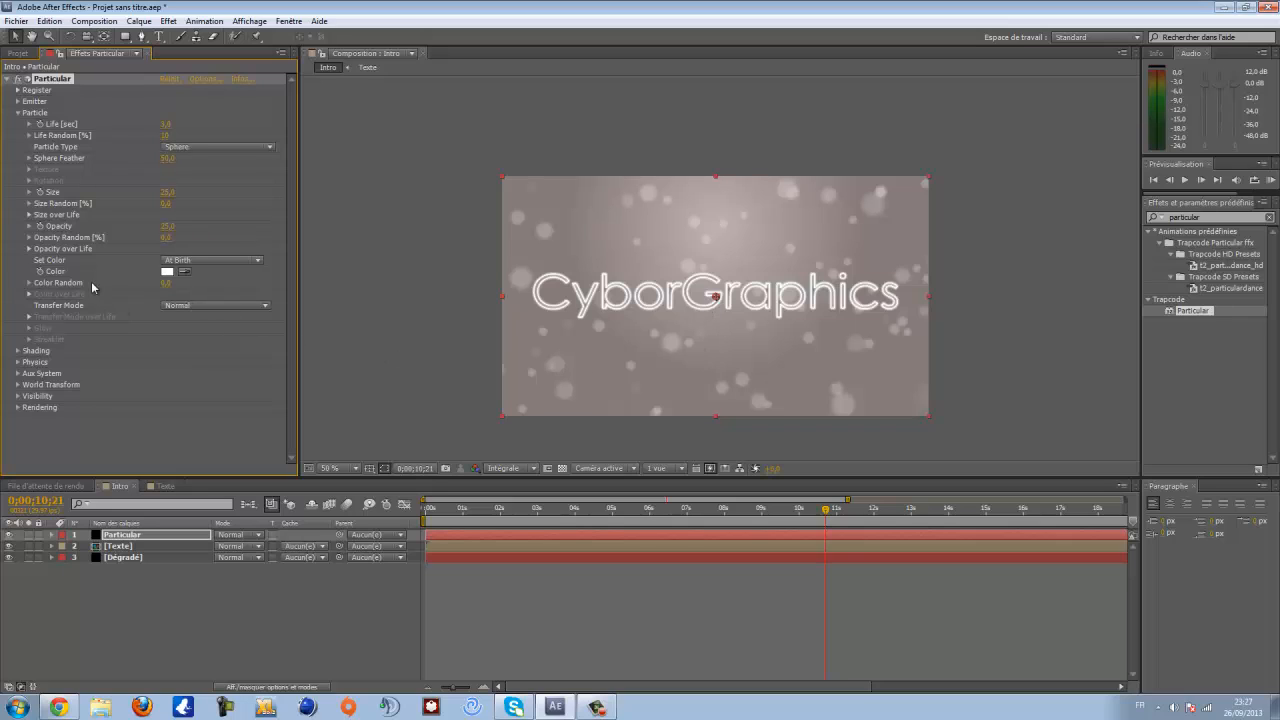
- Duplicate the Particular layer
left_click(8, 80)
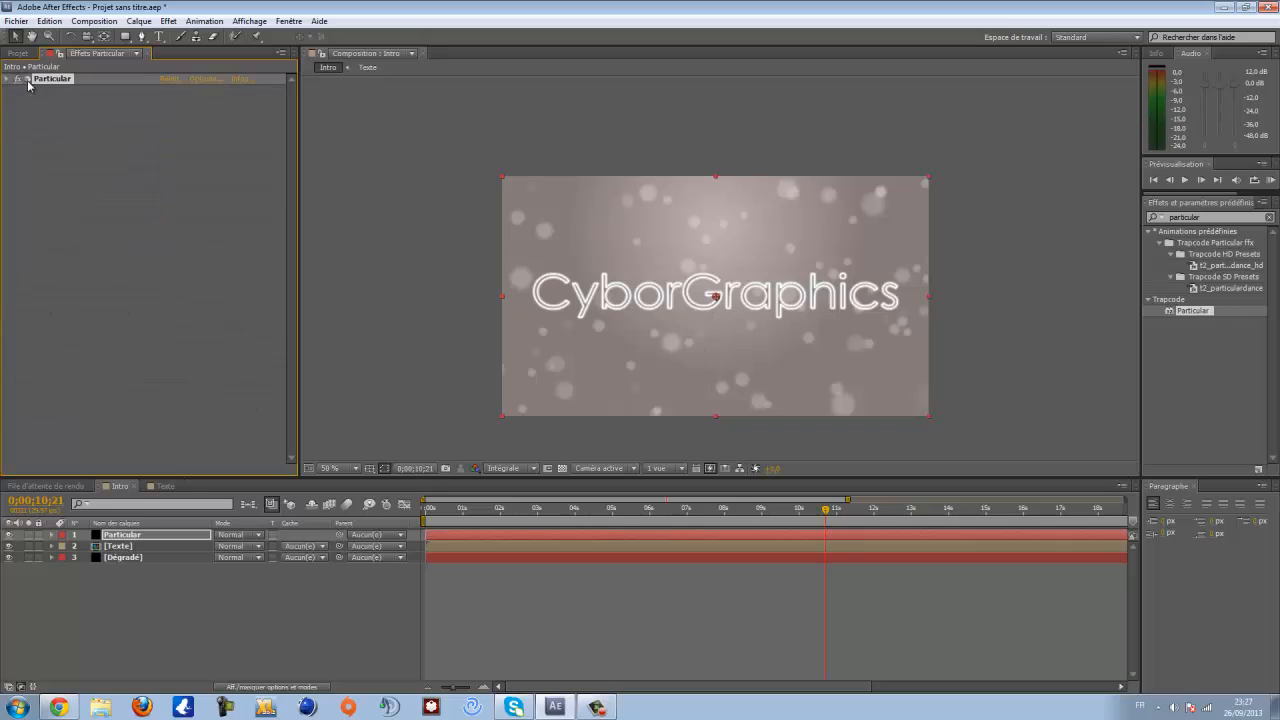
left_click(120, 536)
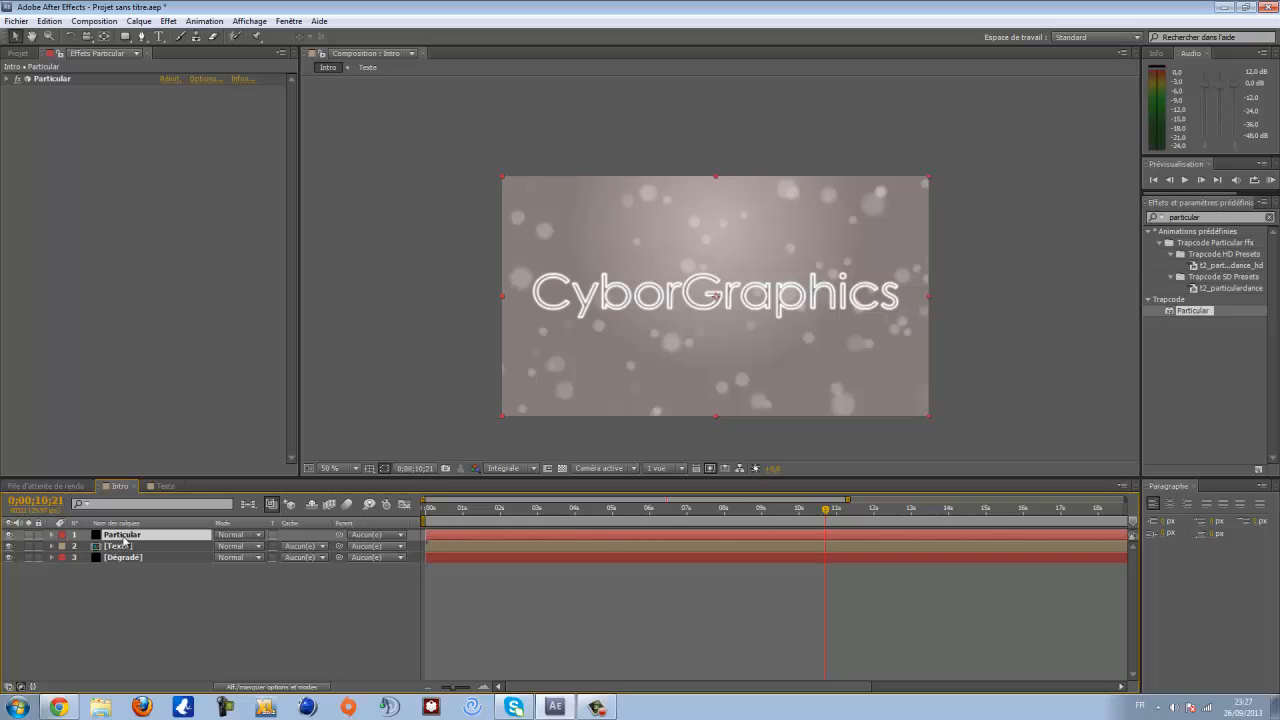
key("ctrl+d")
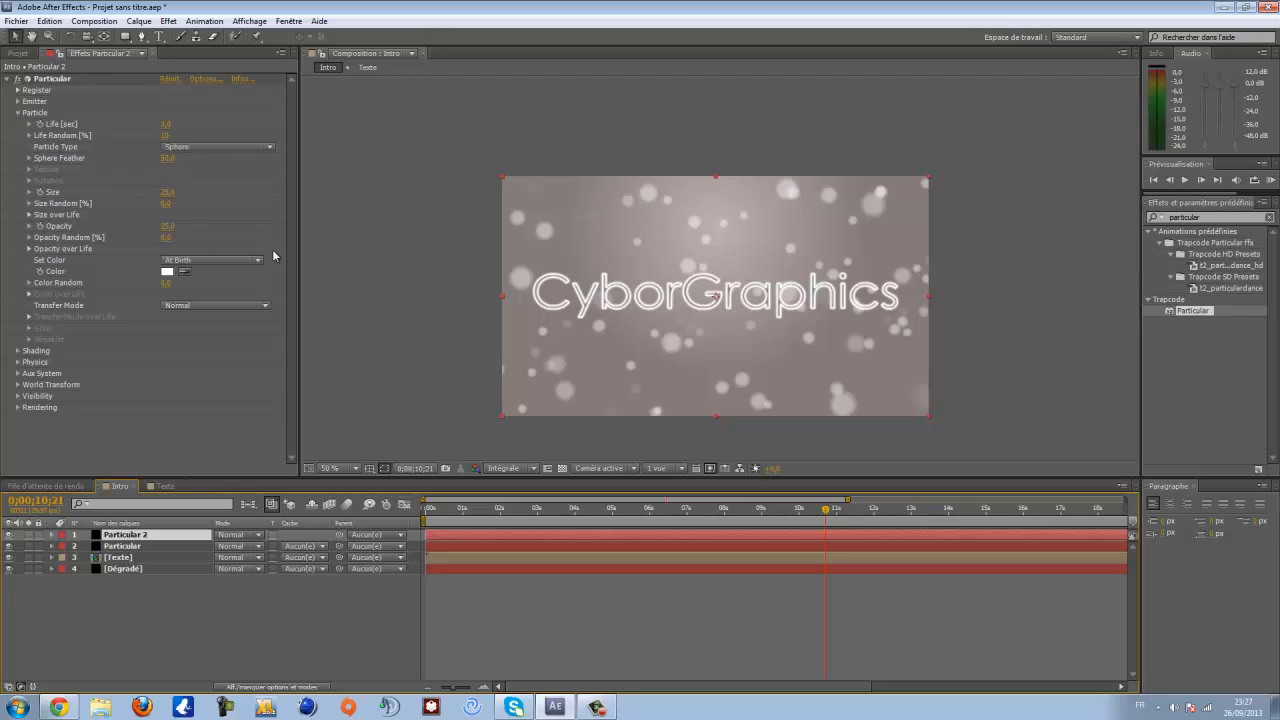
- Set the particle Size of the duplicated Particular 2 layer to 10
left_click(168, 193)
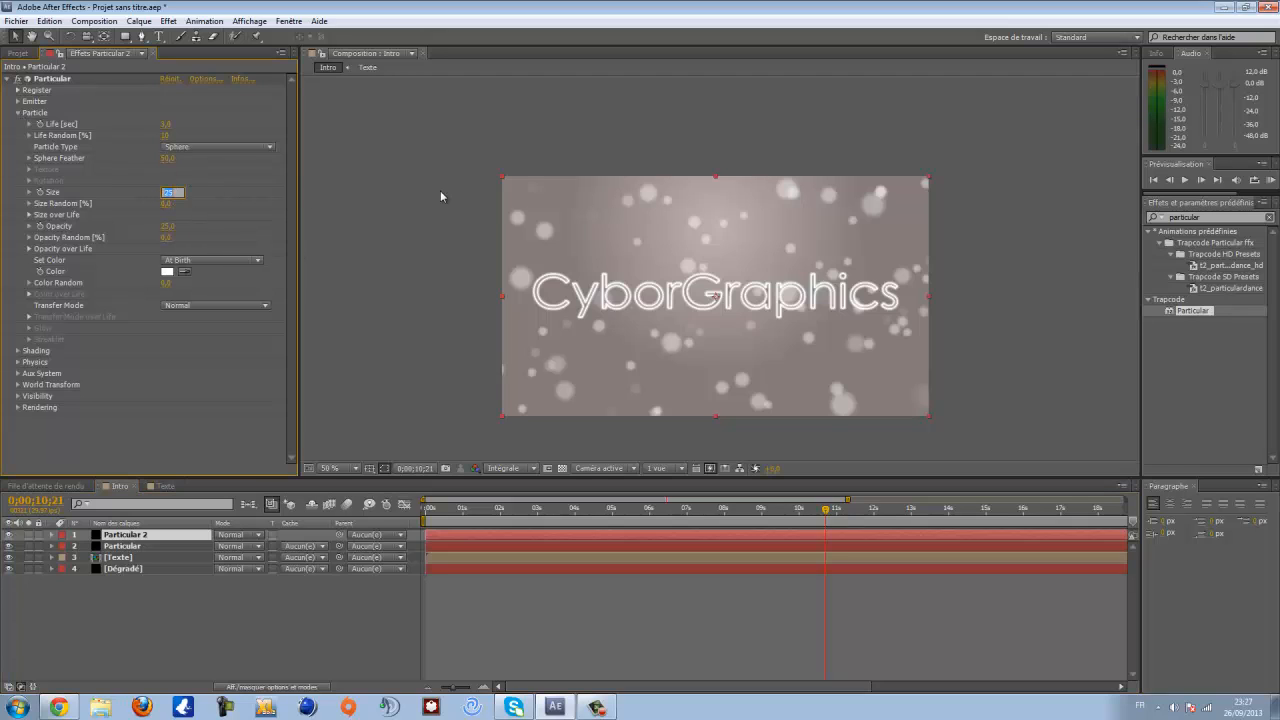
type("10")
key("Return")
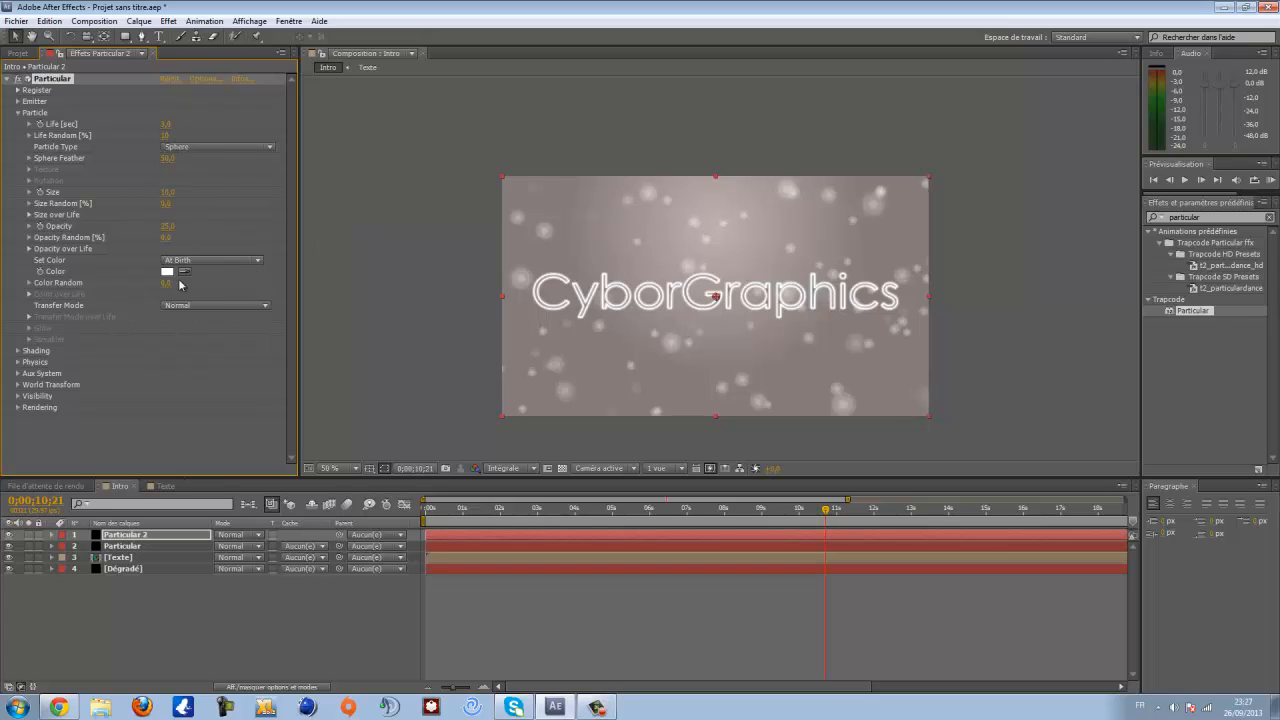
- Set the Particular 2 emitter's Random Seed to 8000 and collapse the Emitter and Particle groups
left_click(18, 102)
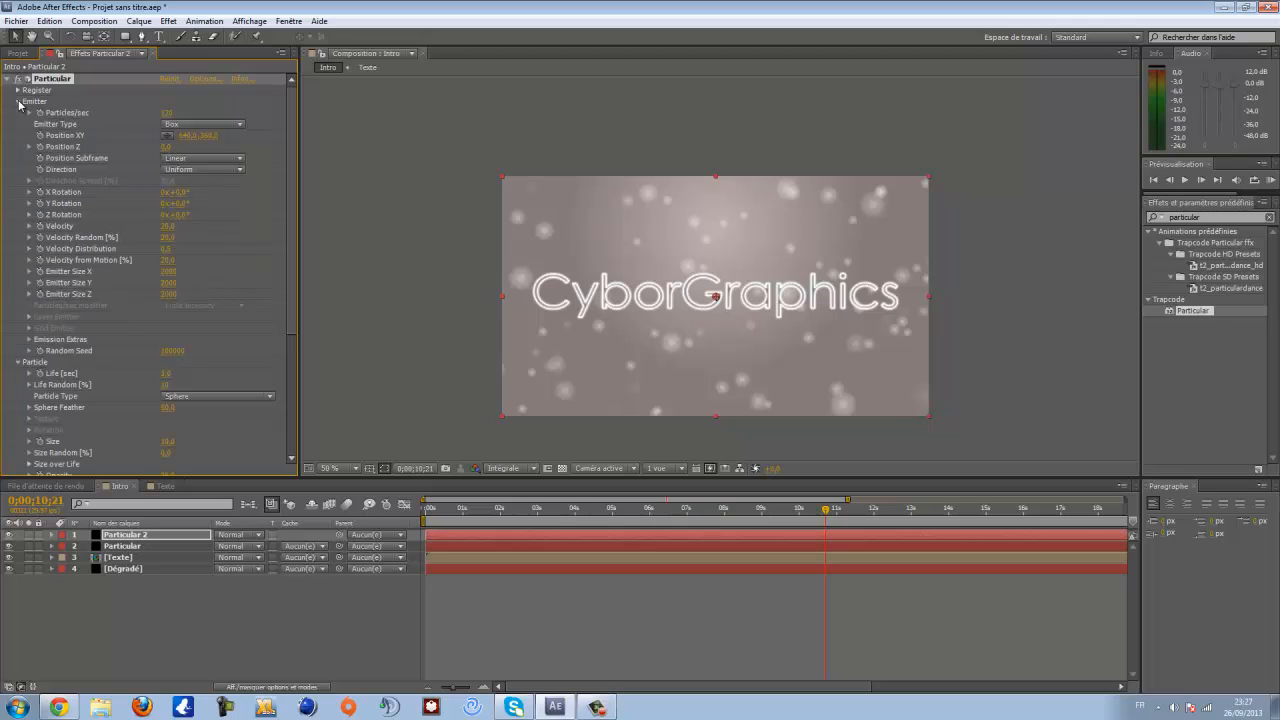
left_click(172, 351)
type("8000")
key("Return")
left_click_drag(827, 510, 772, 512)
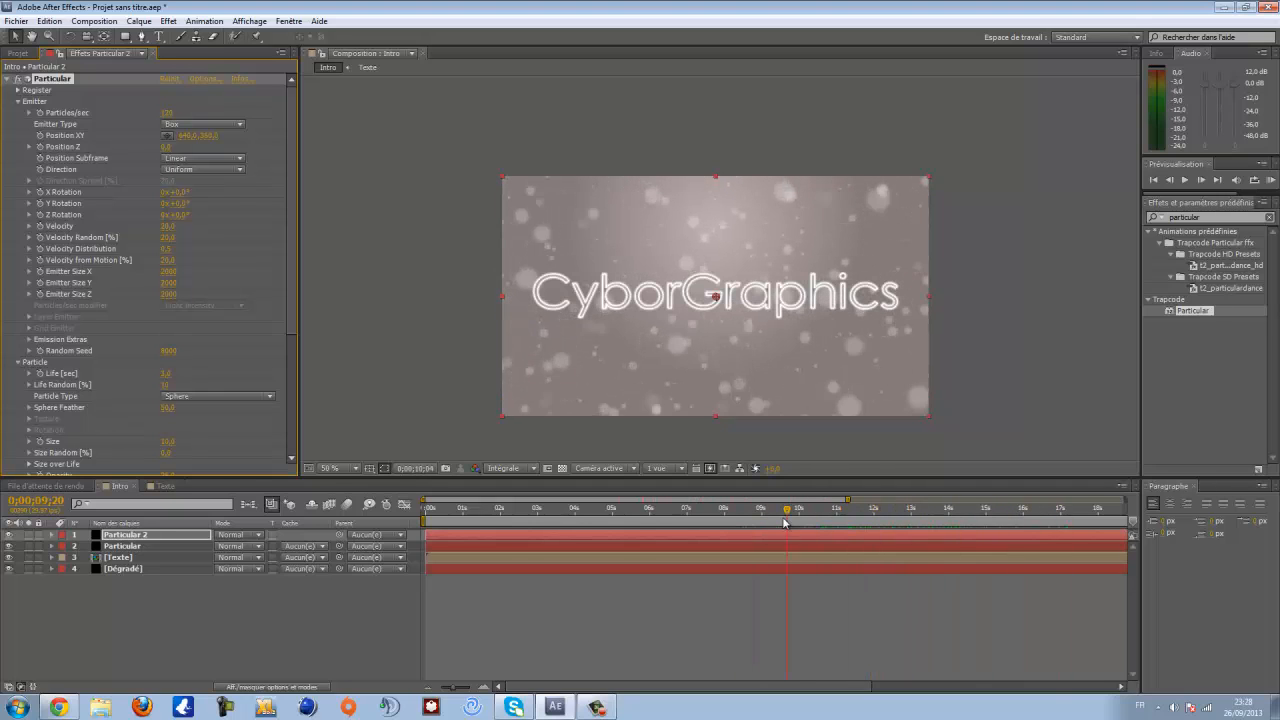
left_click(17, 101)
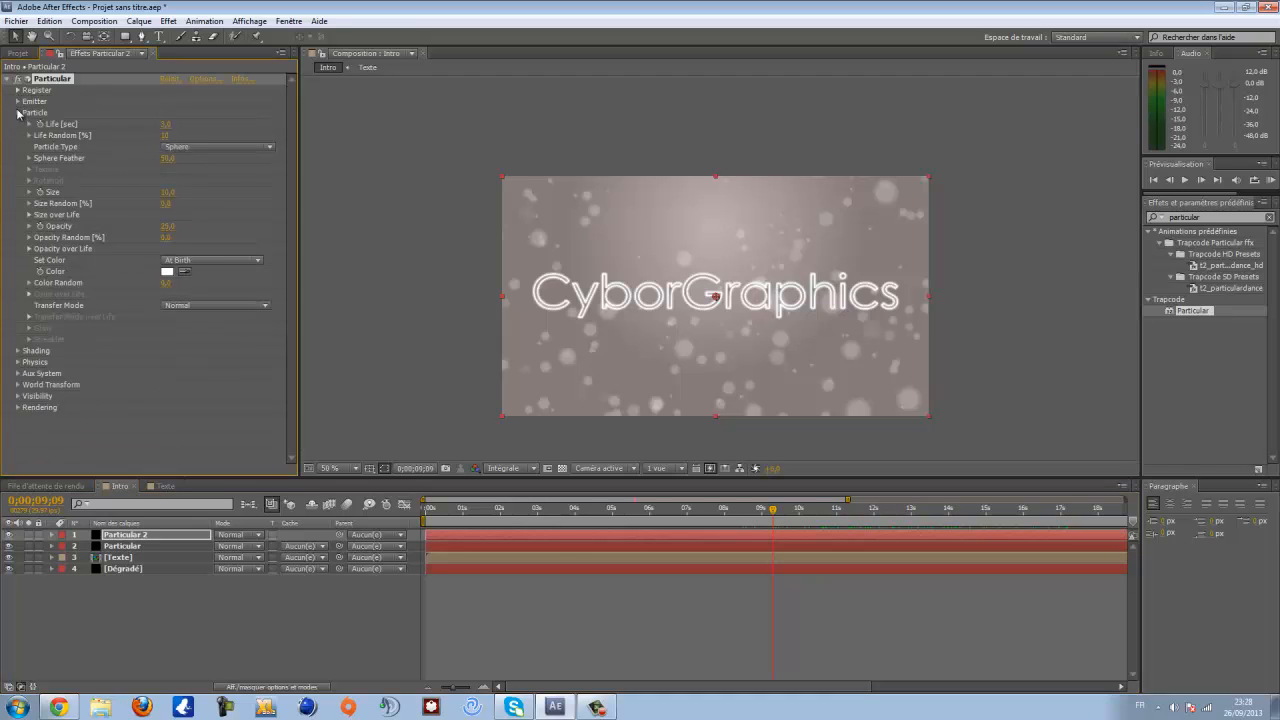
left_click(17, 113)
left_click(109, 584)
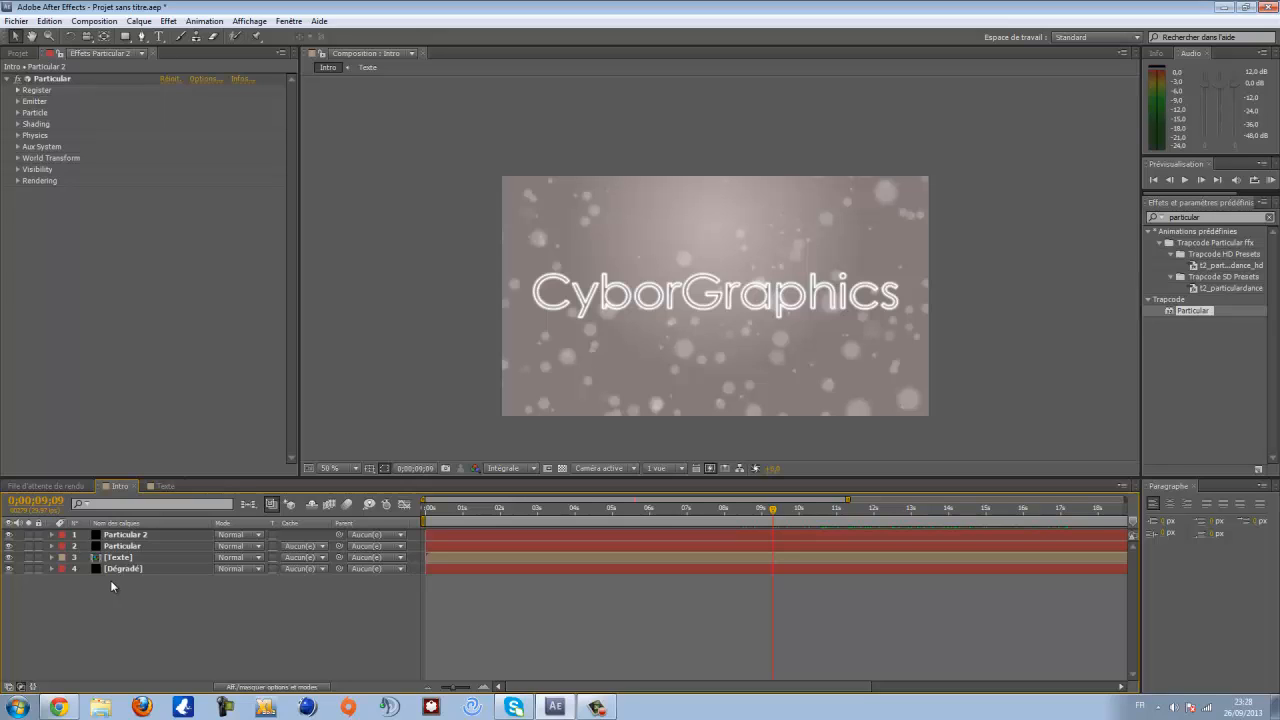
left_click(167, 21)
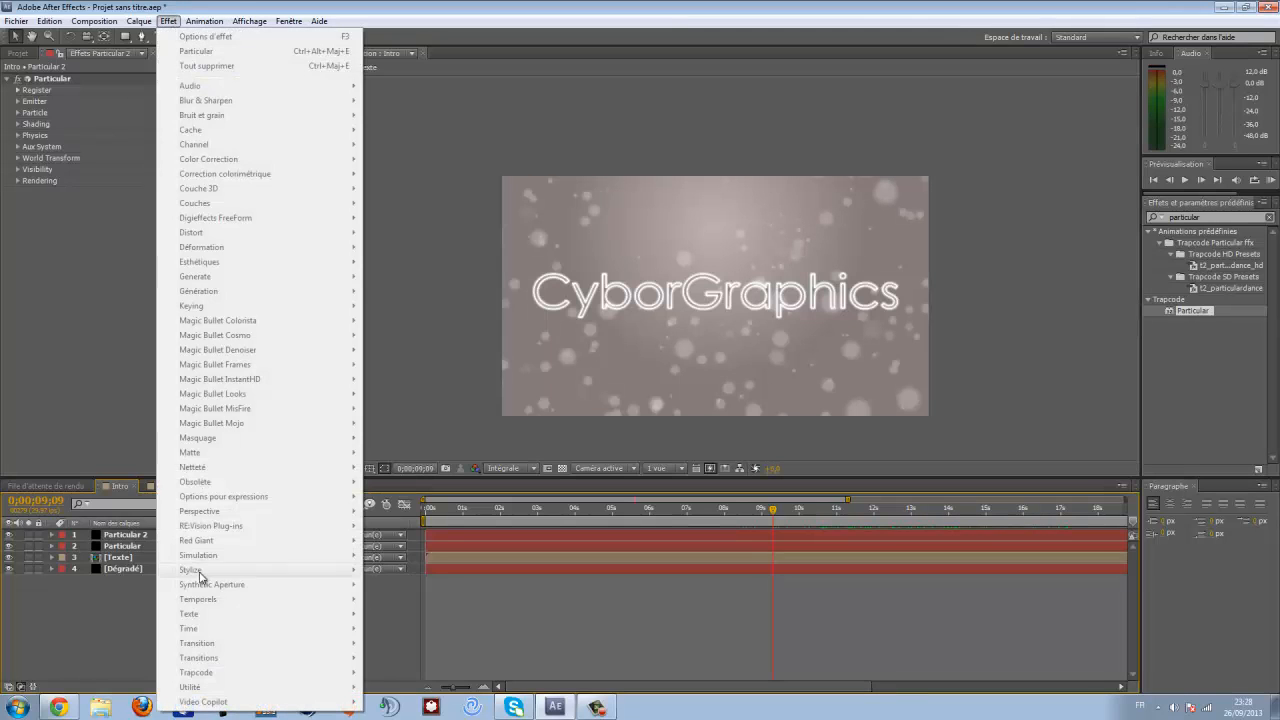
left_click(68, 618)
left_click(122, 546)
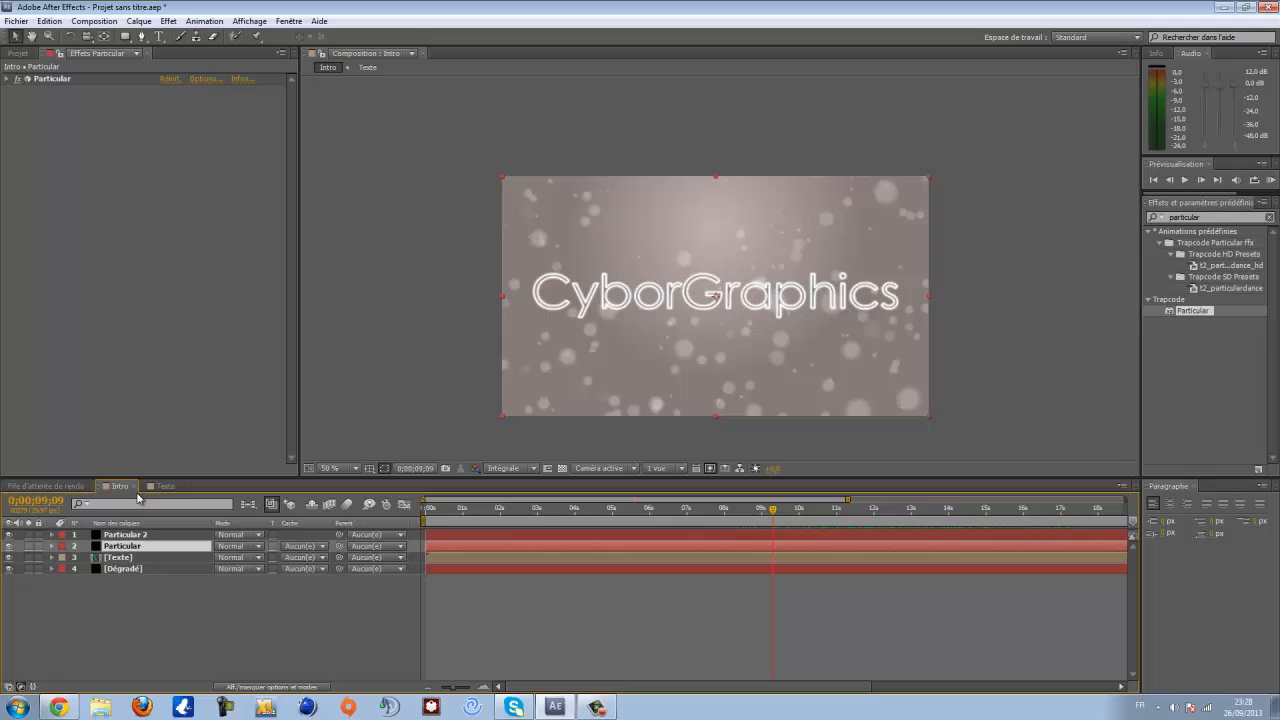
left_click(168, 21)
mouse_move(252, 702)
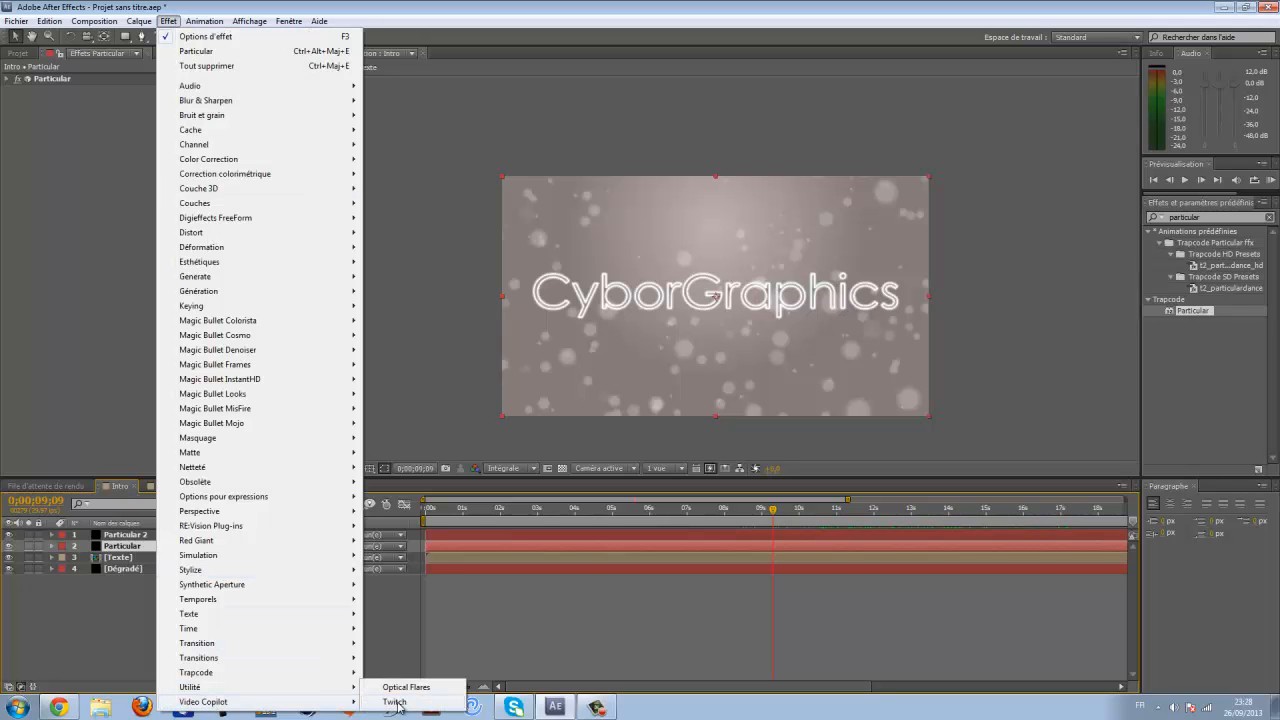
left_click(93, 629)
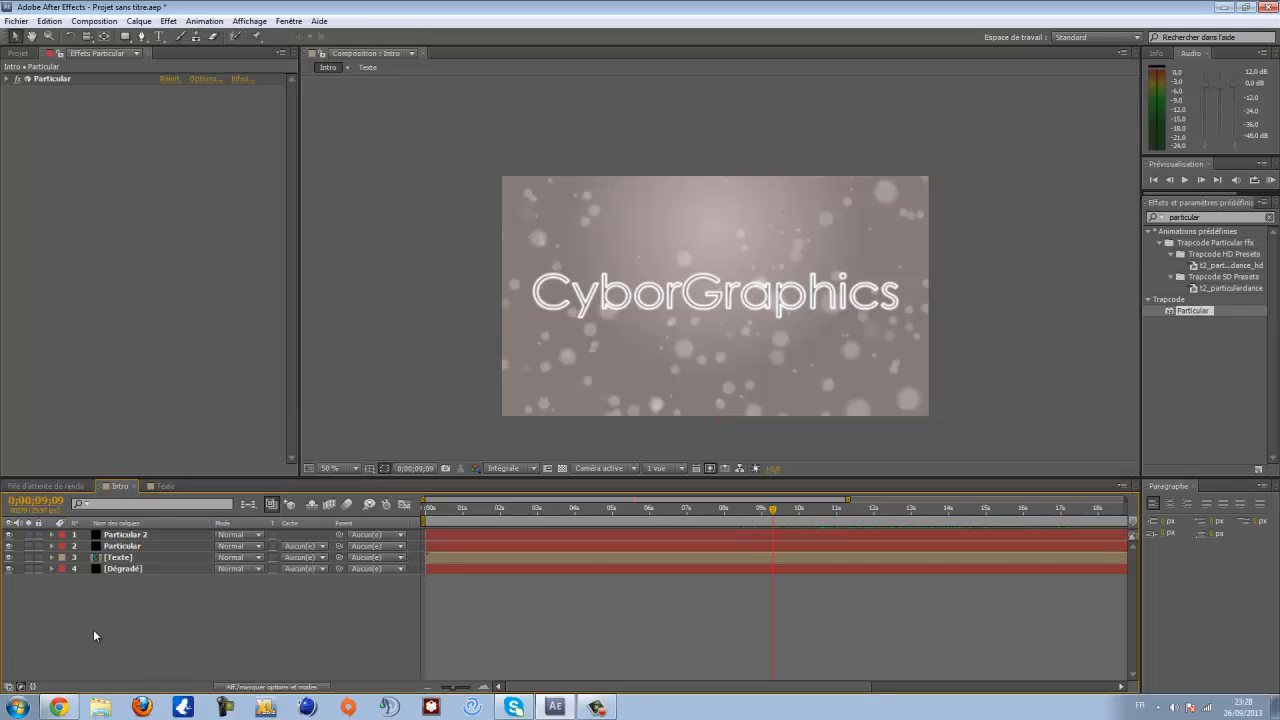
- Create a new adjustment layer and rename it Twitch
right_click(138, 589)
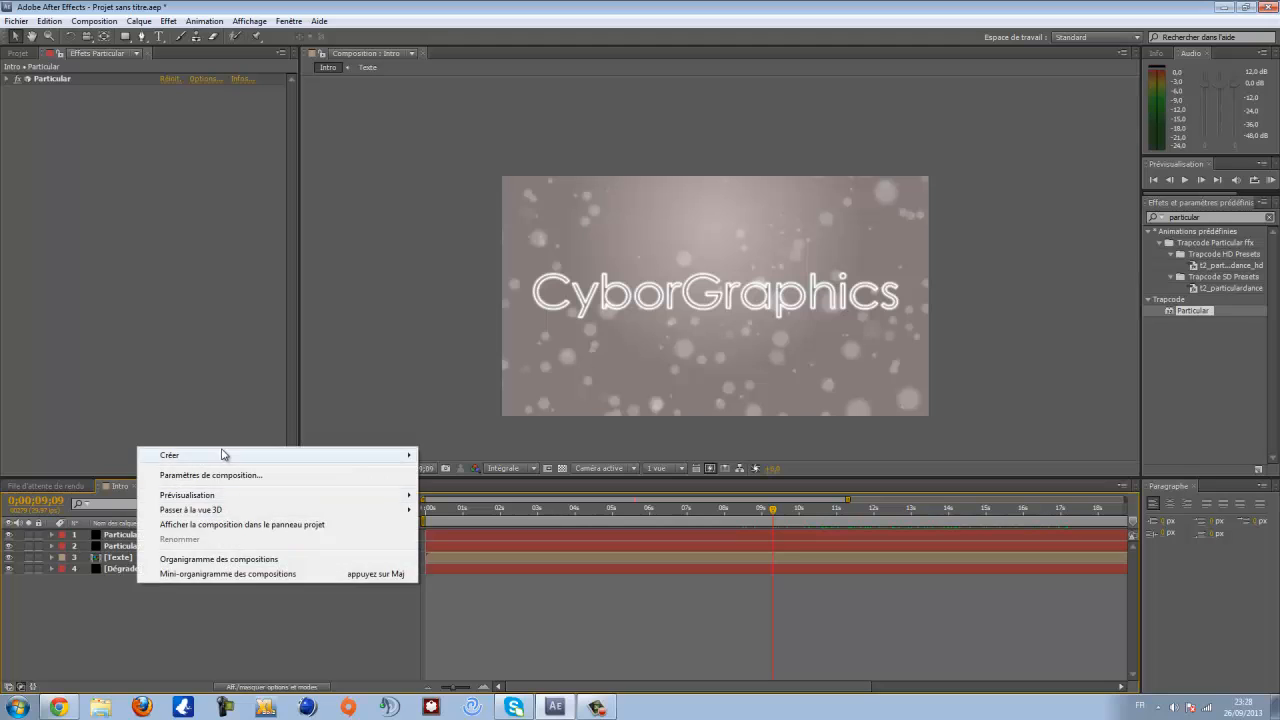
mouse_move(213, 457)
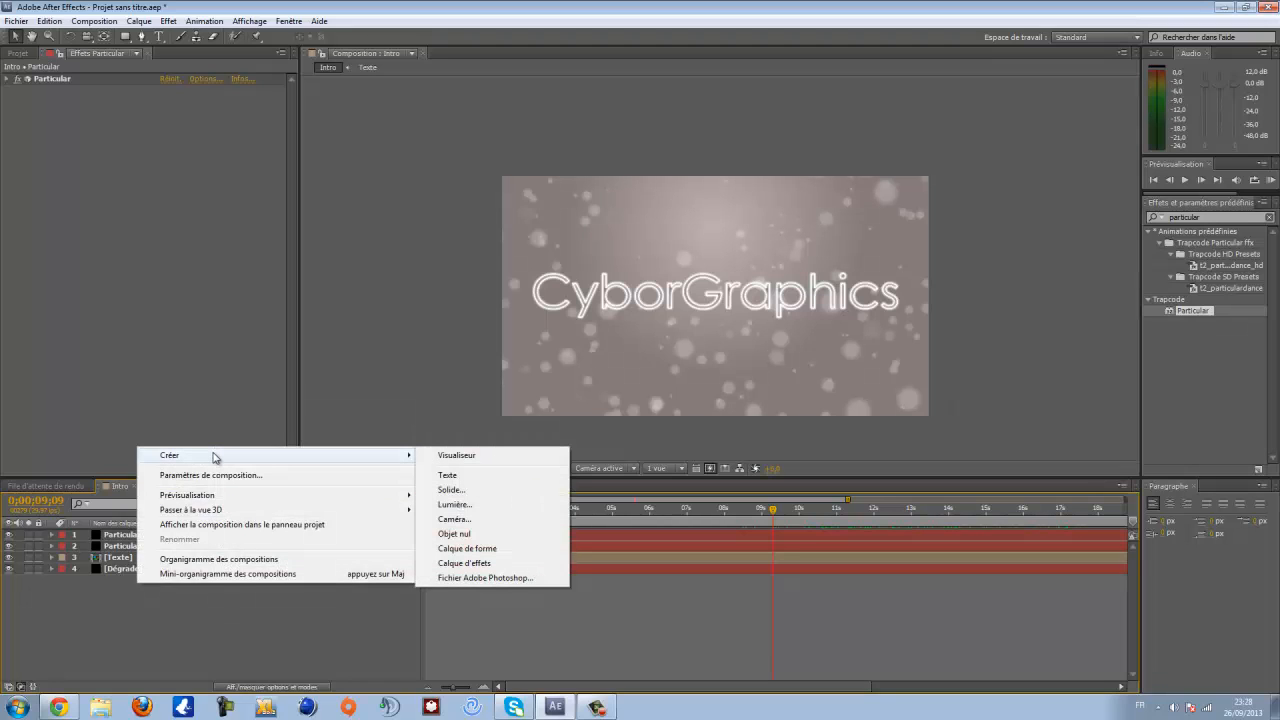
right_click(116, 613)
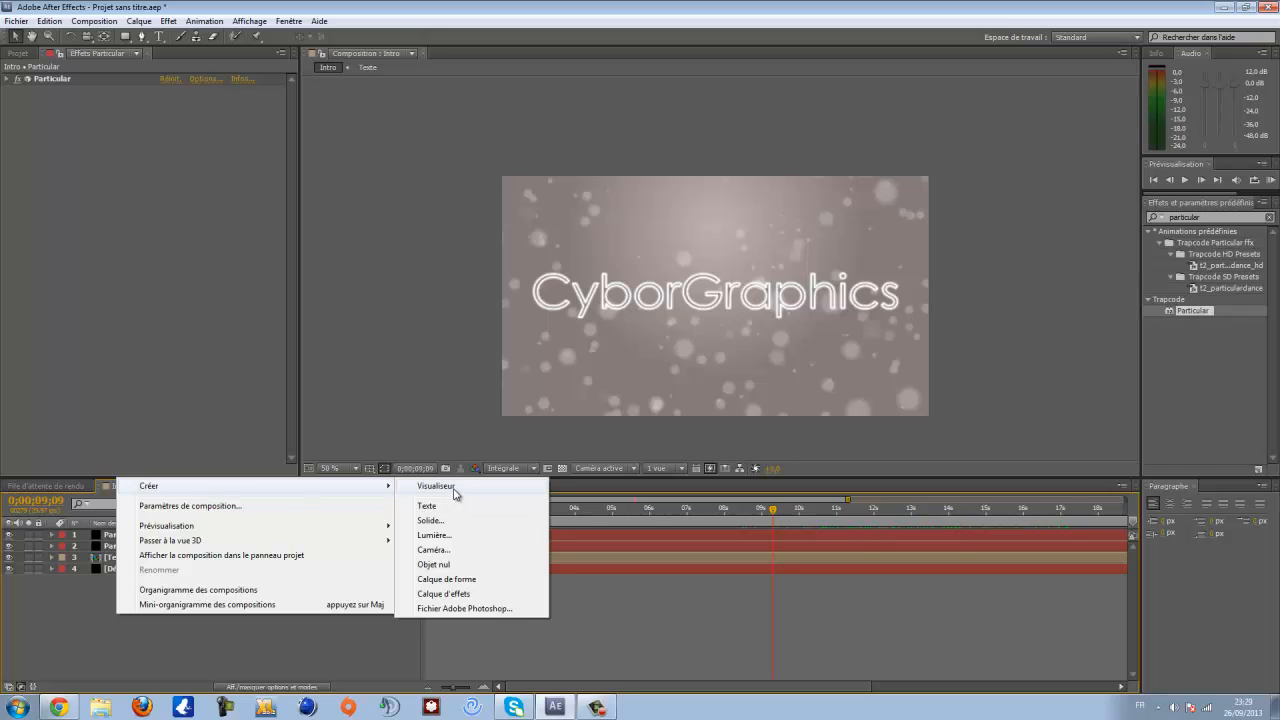
left_click(452, 595)
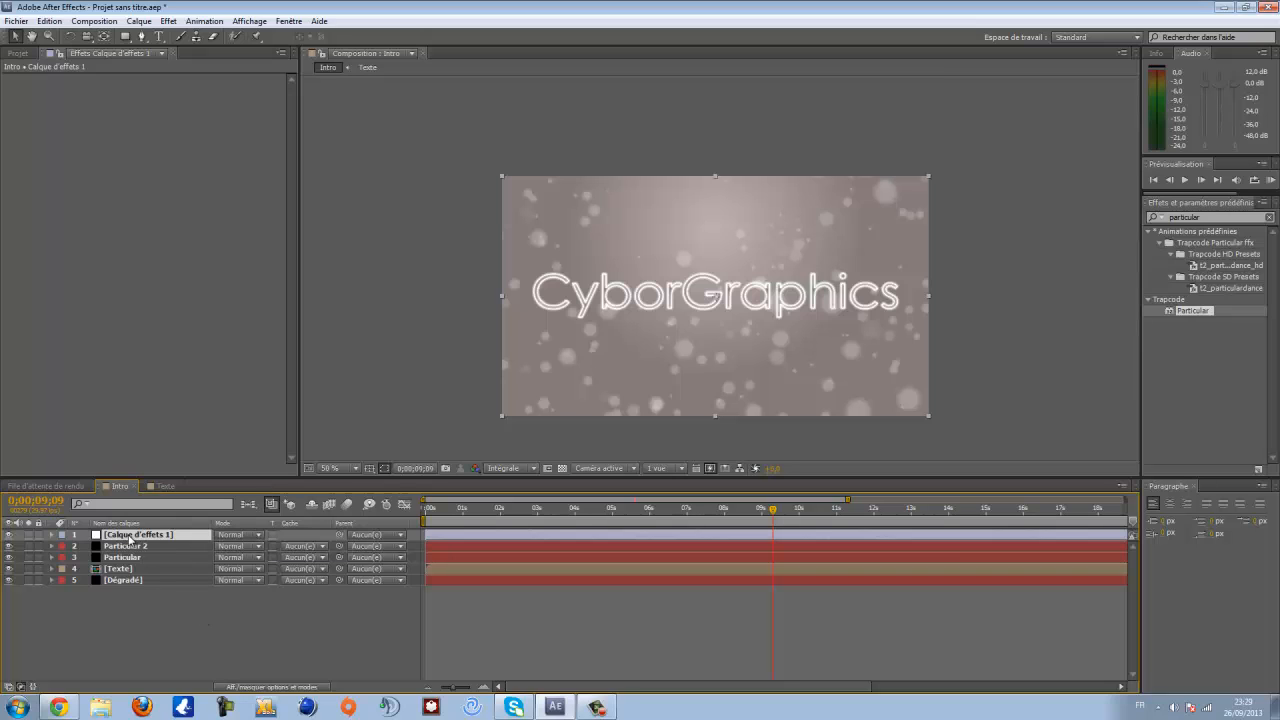
key("Return")
type("Tw")
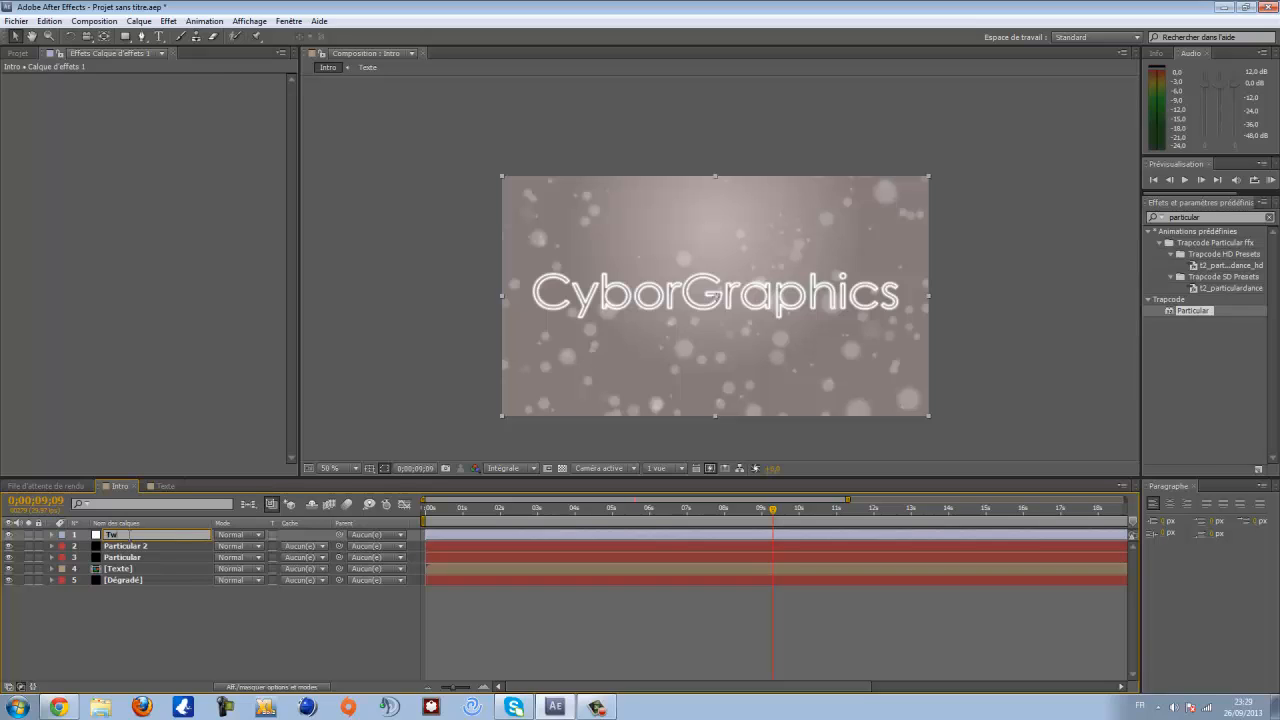
type("itch")
key("Return")
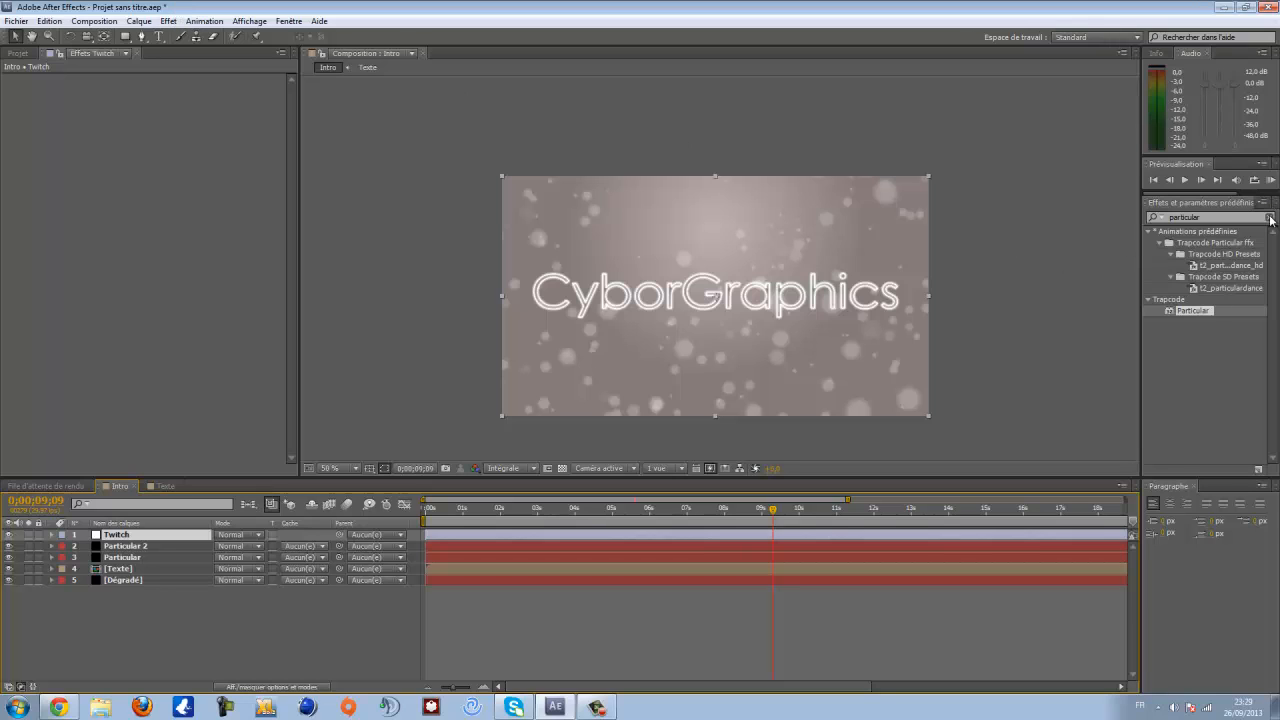
- Search the effects for Twitch and apply the Twitch effect to the Twitch adjustment layer
left_click(1269, 217)
type("twitch")
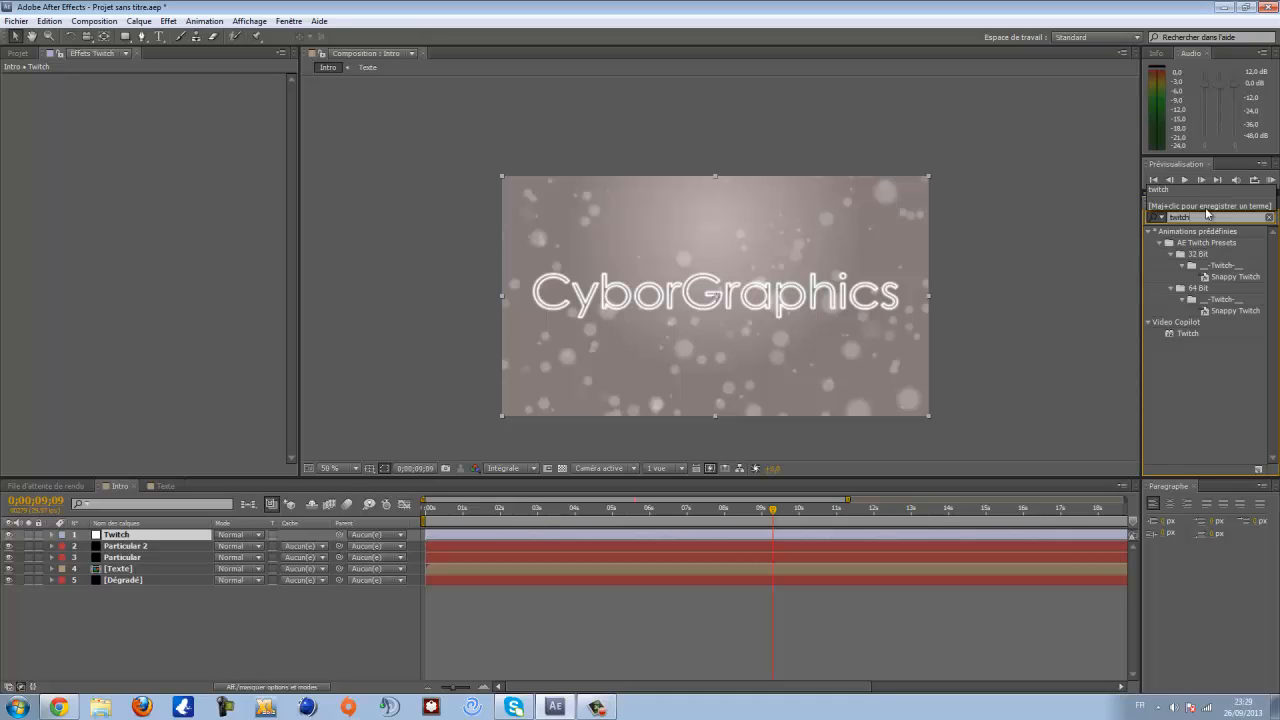
left_click(1191, 334)
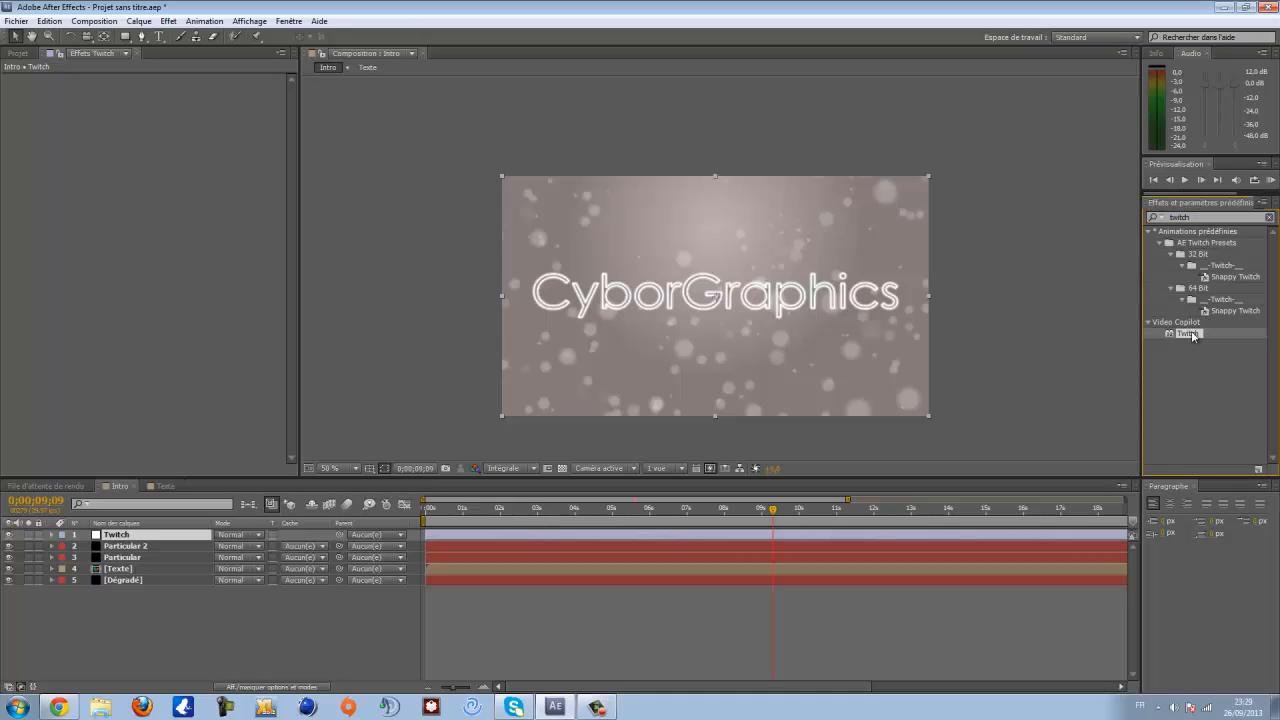
left_click_drag(1191, 335, 163, 539)
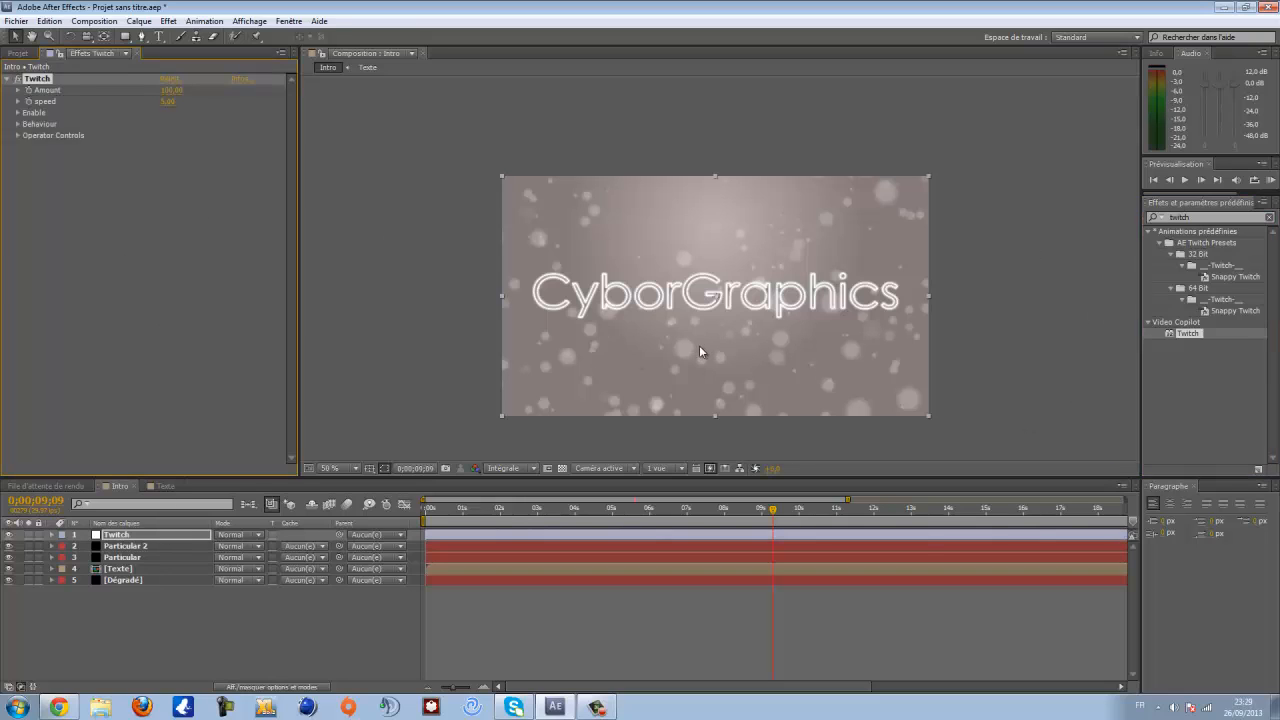
- Enable the Blur and Color options in the Twitch effect's Enable group
left_click(17, 113)
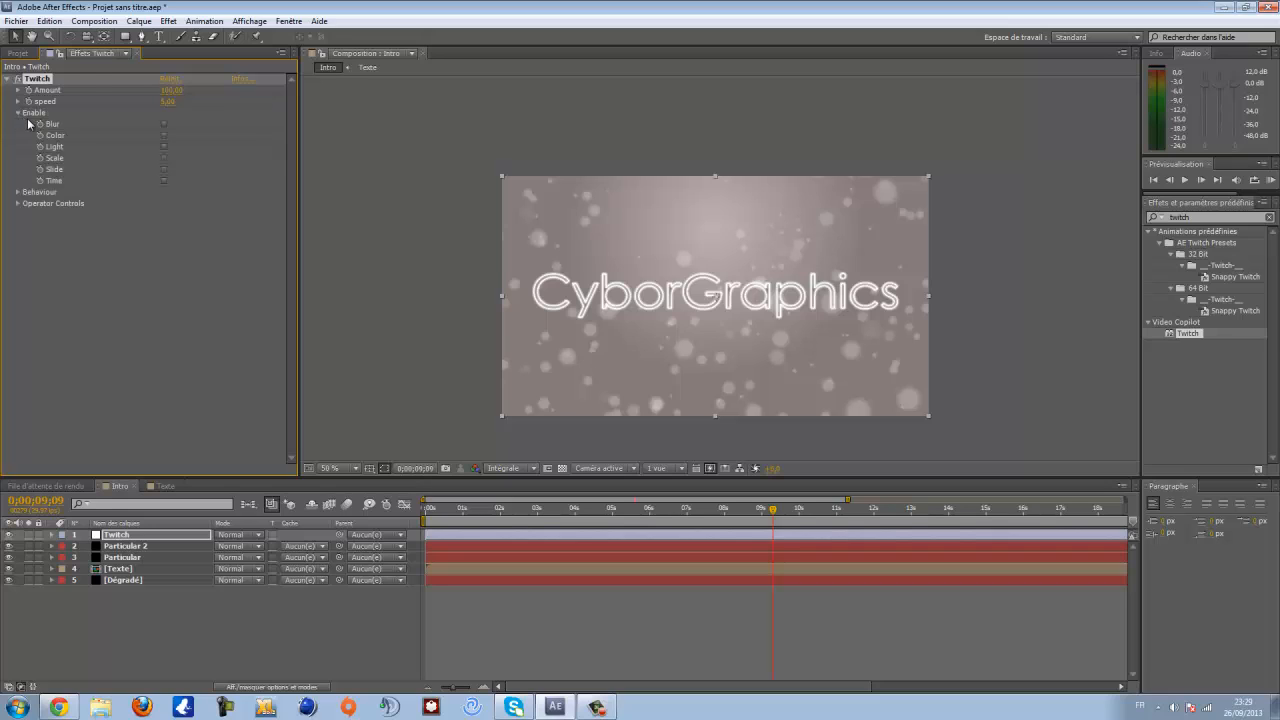
left_click(164, 123)
left_click(164, 135)
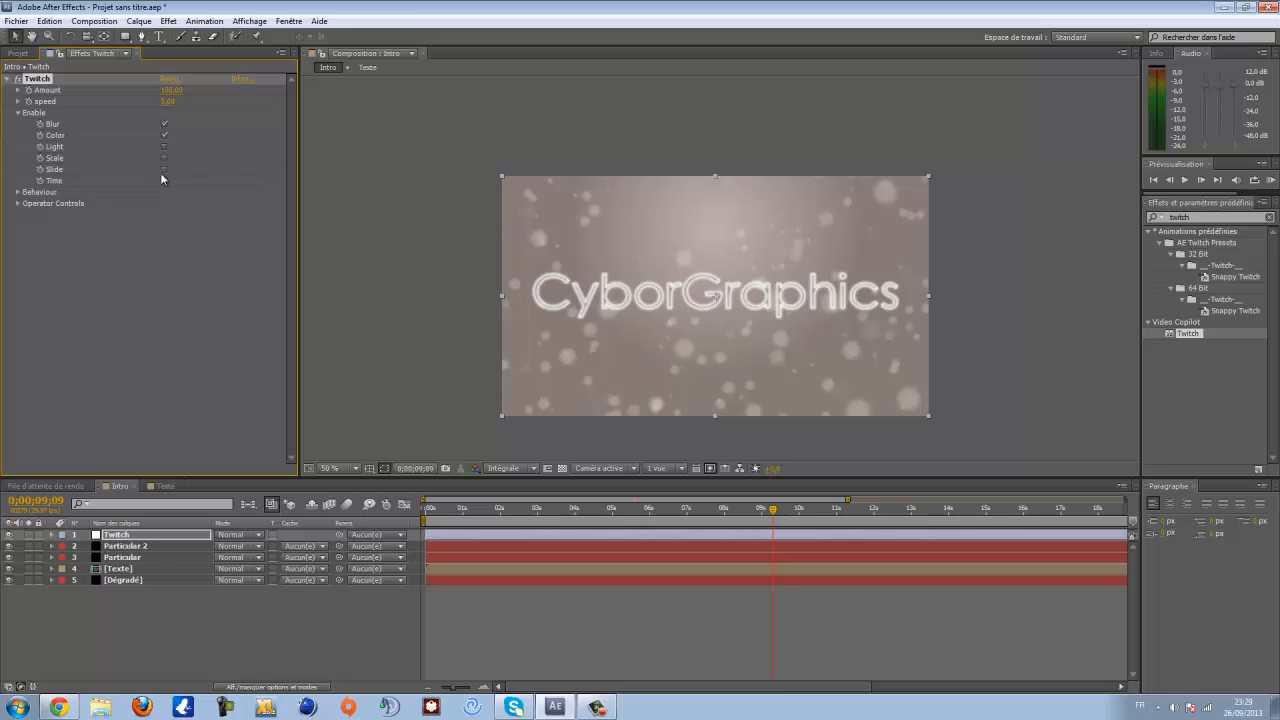
left_click(18, 116)
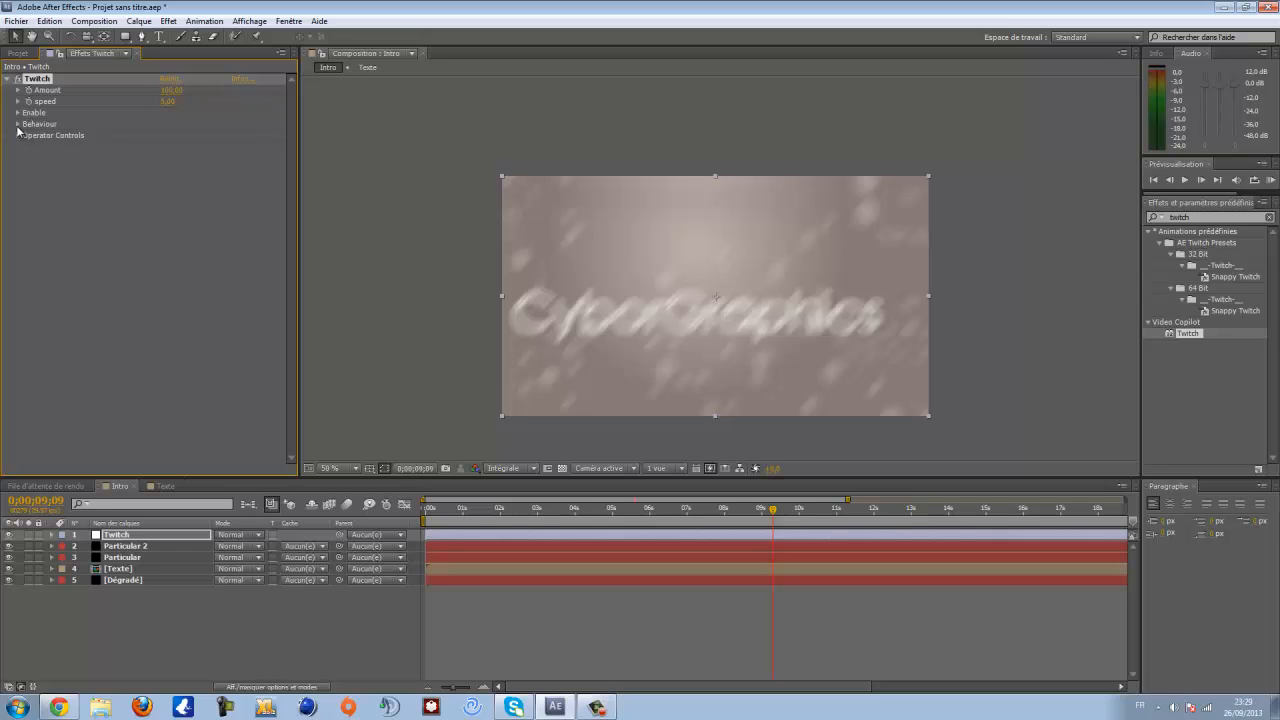
- In Twitch's Operator Controls, set Blur Amount to 20 and Blur Twitches to 0
left_click(18, 136)
left_click(29, 147)
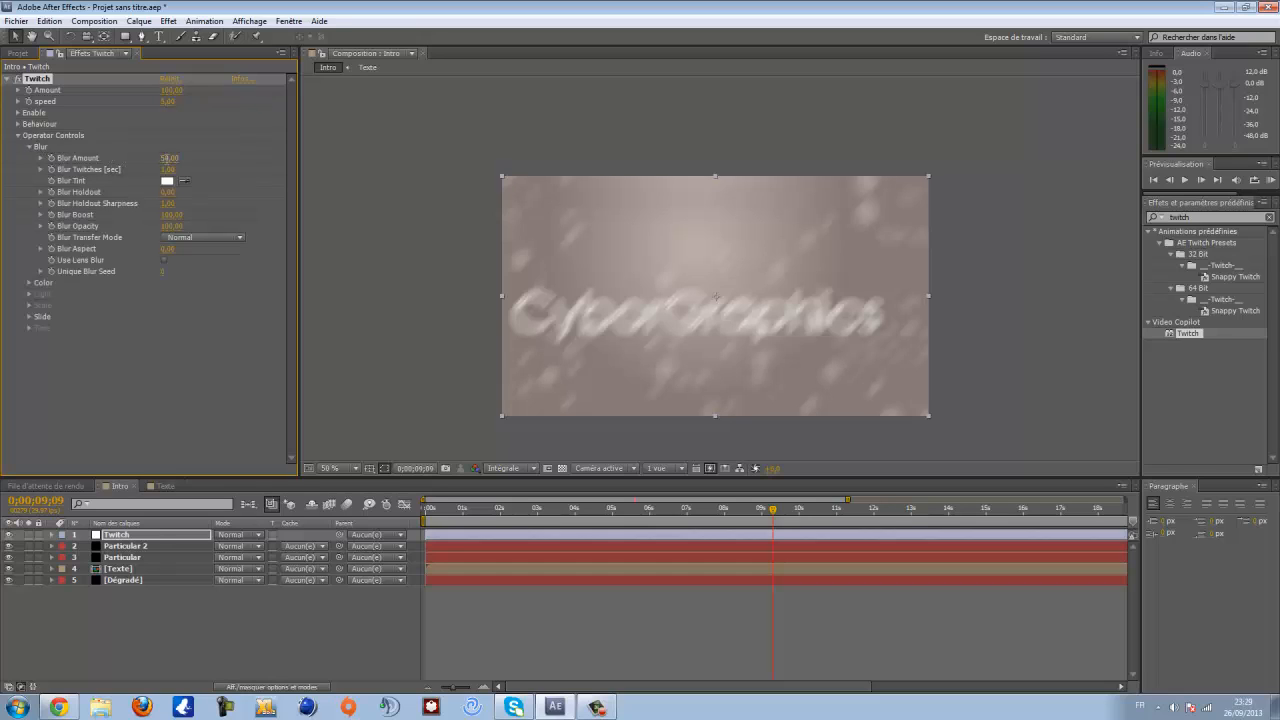
left_click(169, 158)
type("20")
key("Return")
left_click(168, 170)
type("0")
key("Return")
left_click(29, 147)
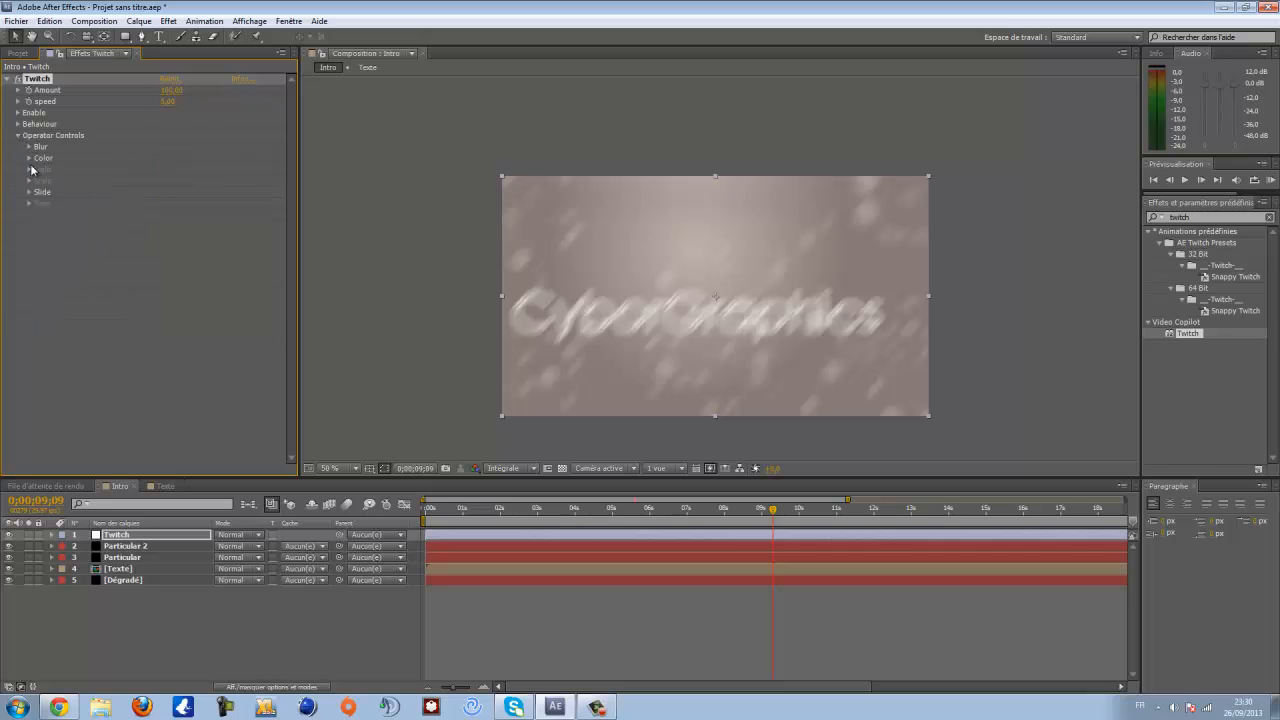
- In Twitch's Color controls, set Color Amount to 40 and Color Twitches to 0
left_click(29, 158)
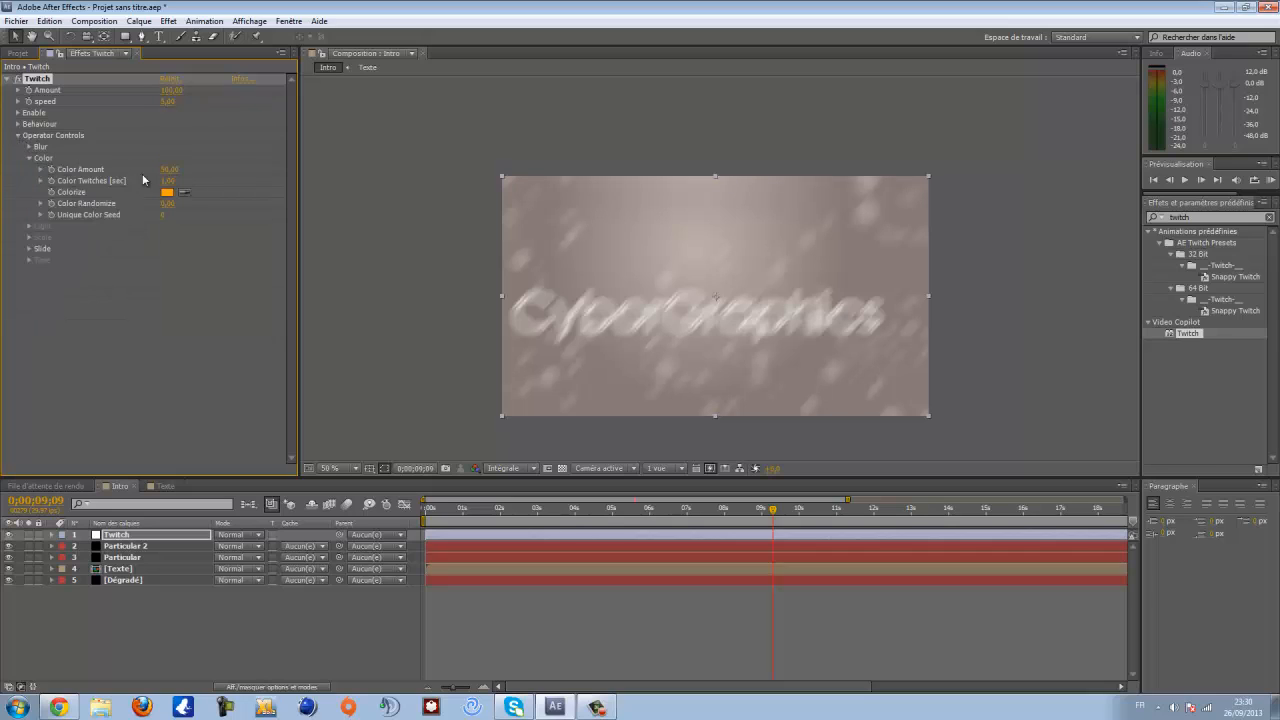
left_click(168, 170)
type("40")
key("Return")
left_click(168, 181)
type("0")
key("Return")
left_click(29, 158)
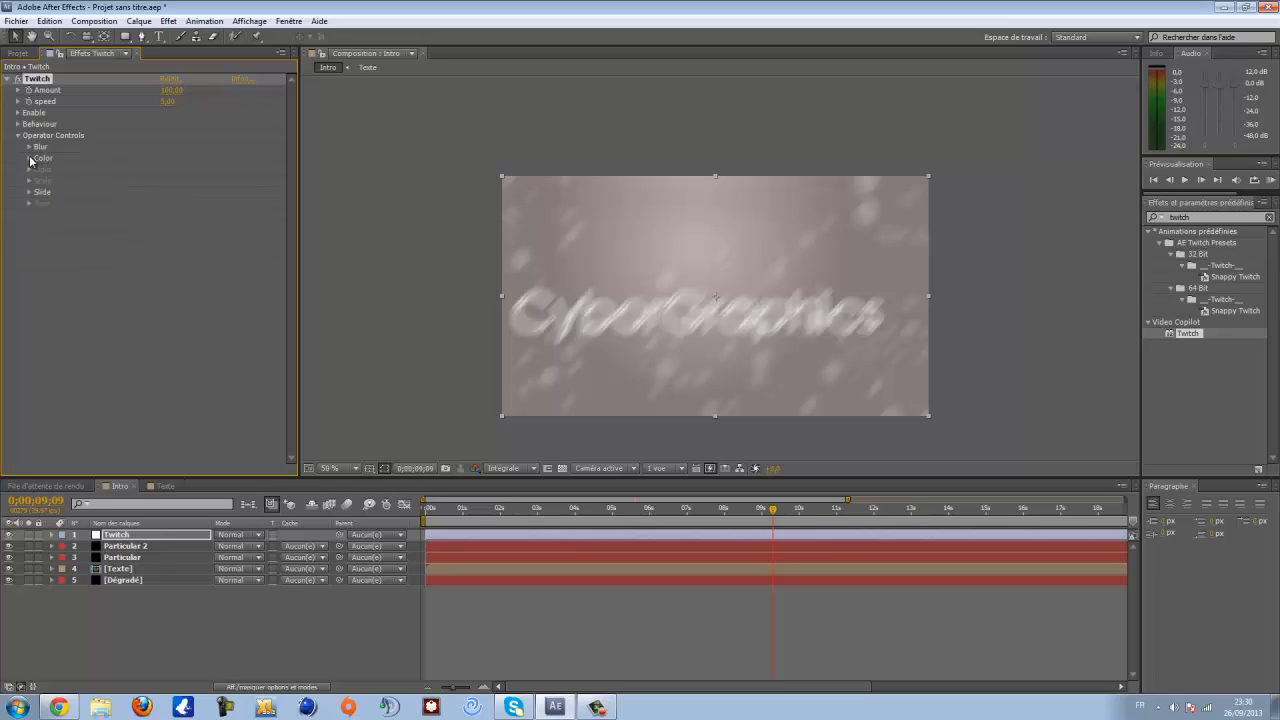
left_click(29, 158)
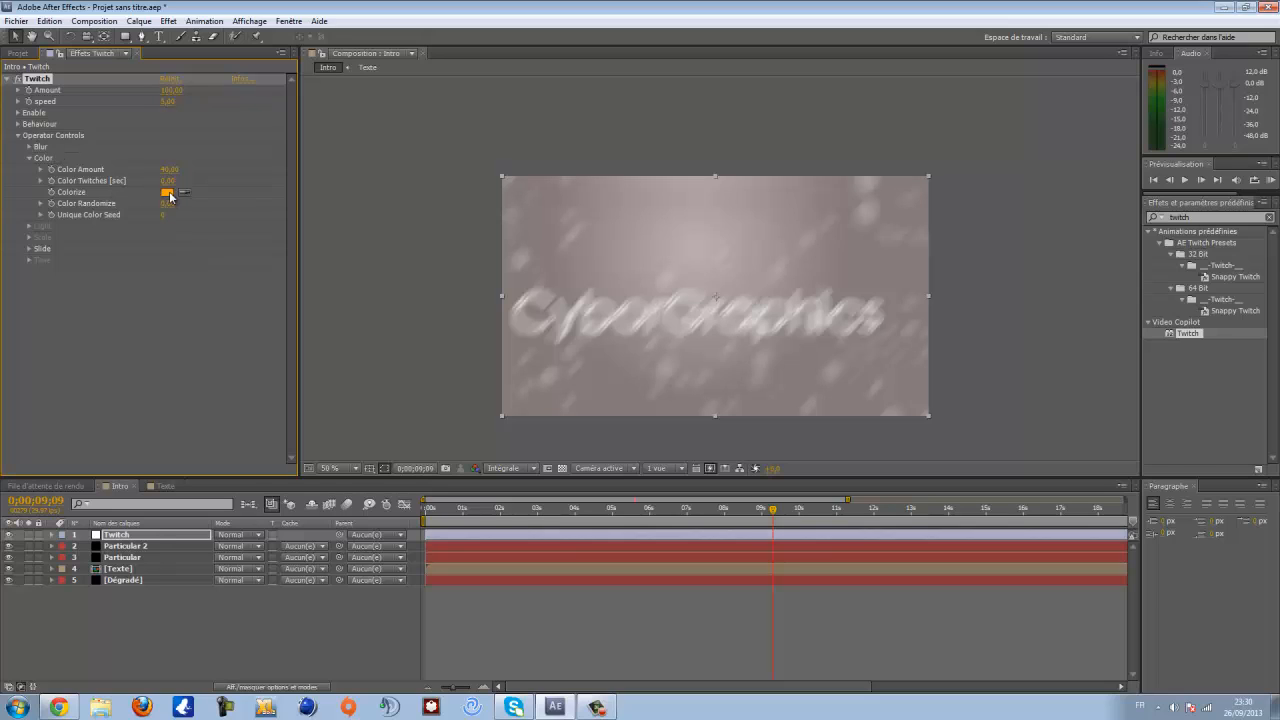
left_click_drag(162, 214, 162, 182)
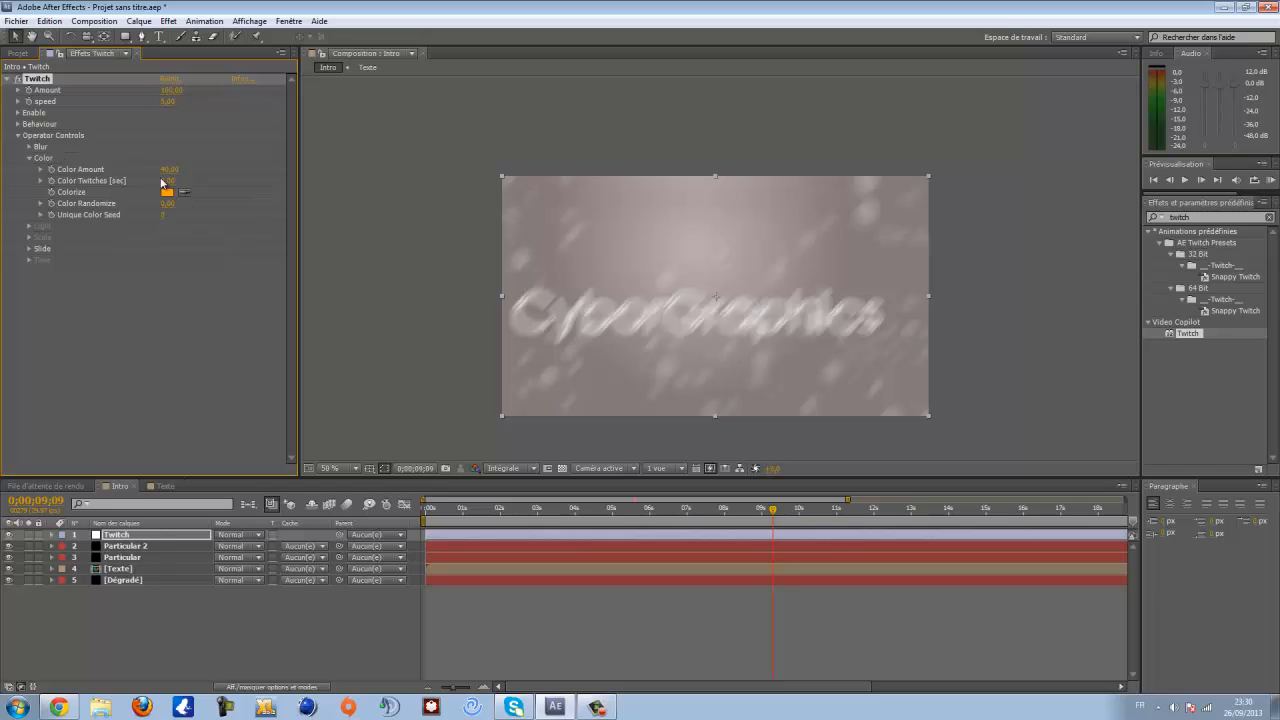
left_click(30, 158)
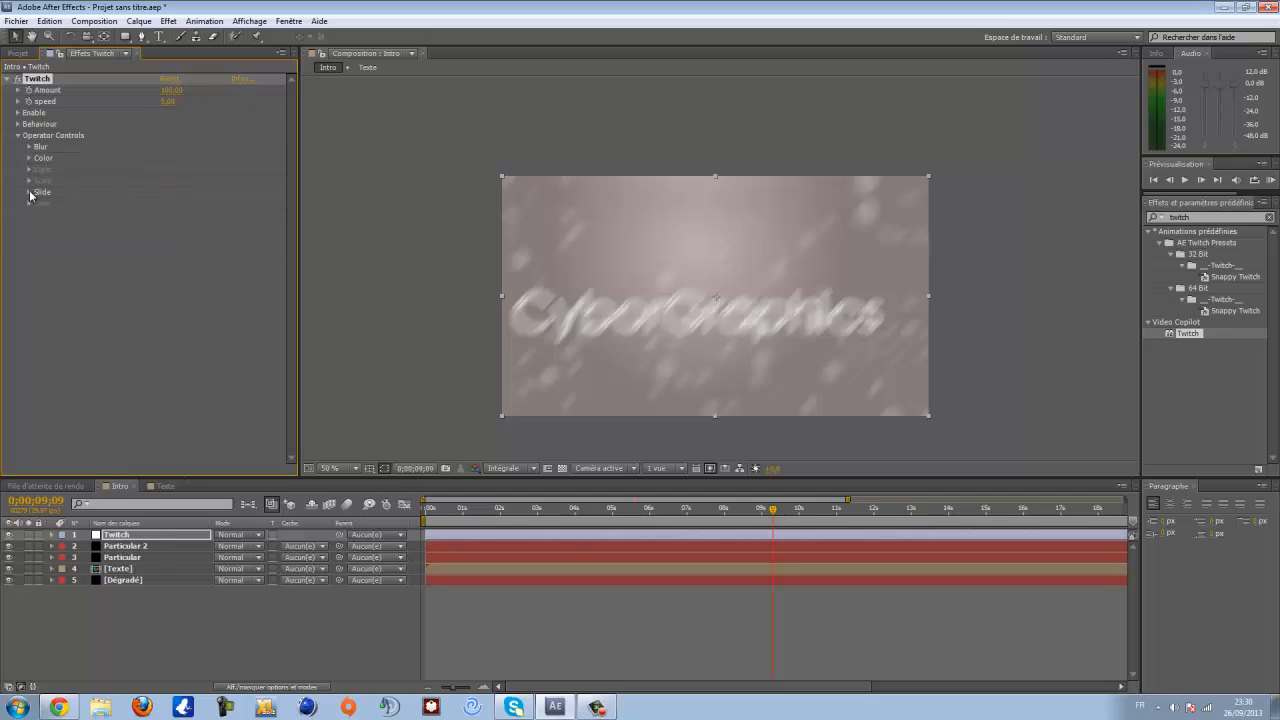
- Open Twitch's Slide controls and set Slide Amount to 30
left_click(25, 197)
left_click(29, 193)
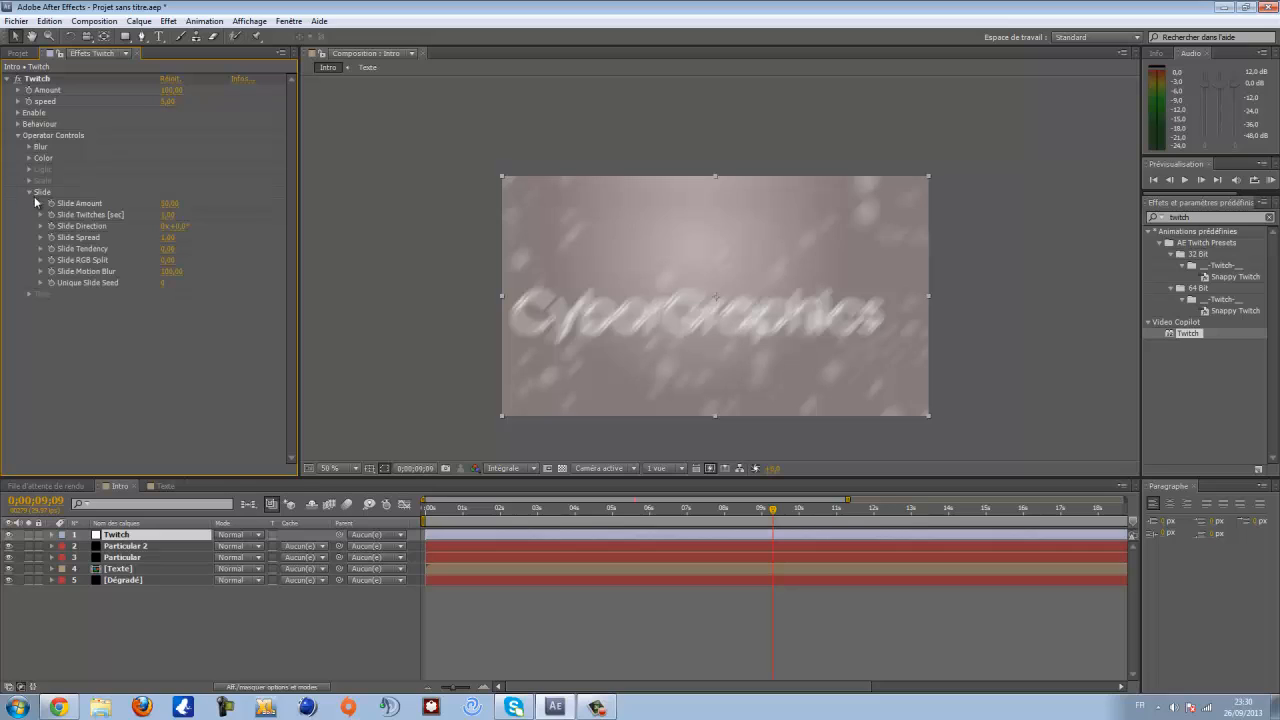
left_click(163, 203)
type("30")
key("Return")
- Toggle the Twitch layer's visibility and scrub around 8 seconds at 100% zoom to inspect the text
left_click(131, 536)
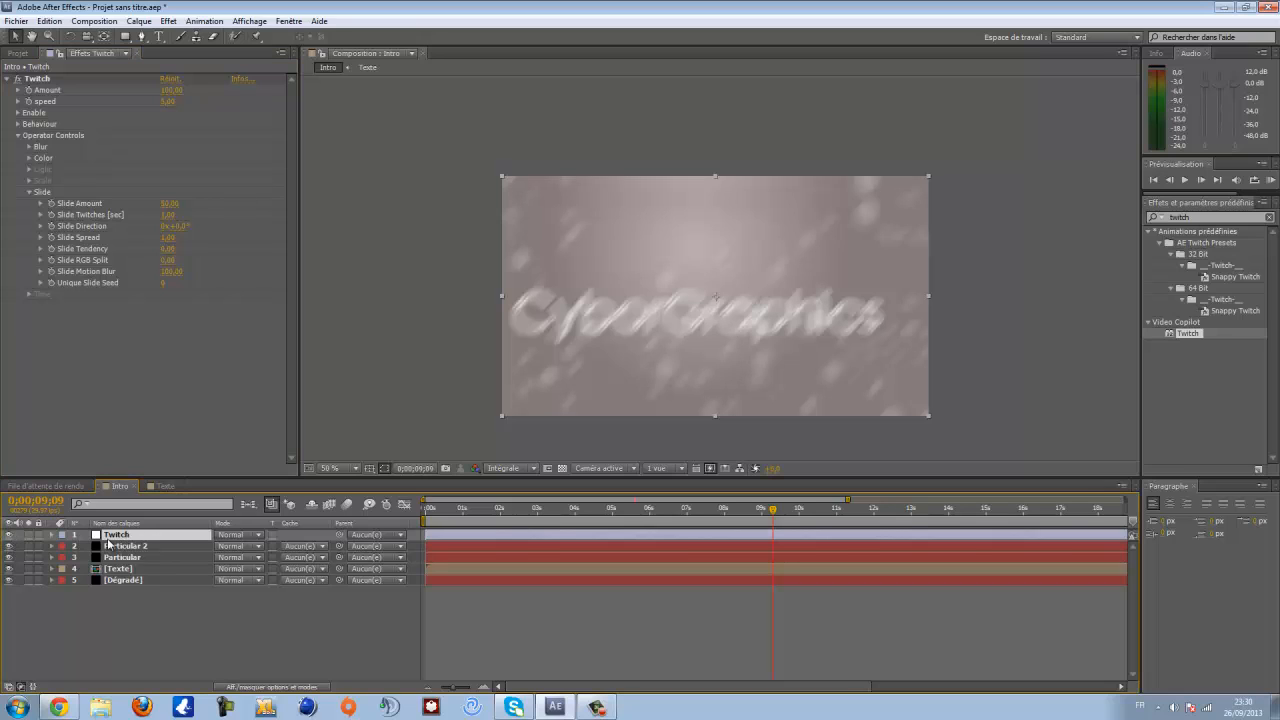
left_click(8, 537)
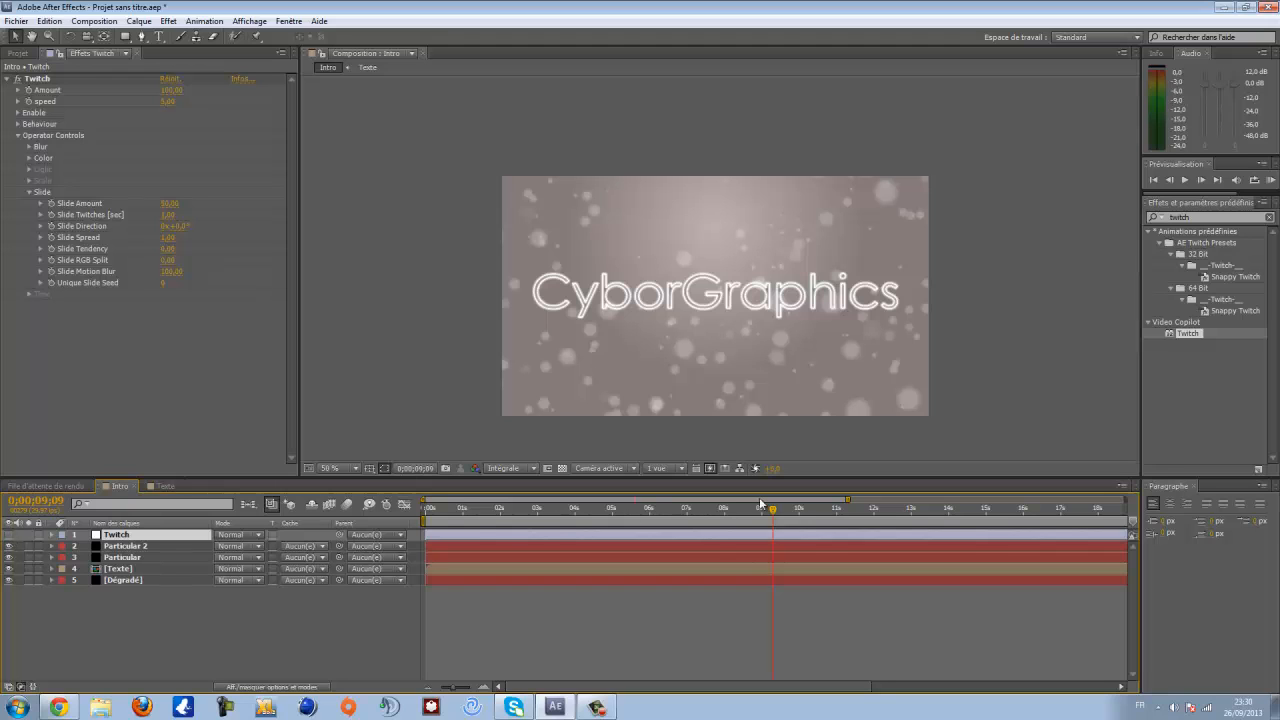
left_click_drag(772, 512, 731, 538)
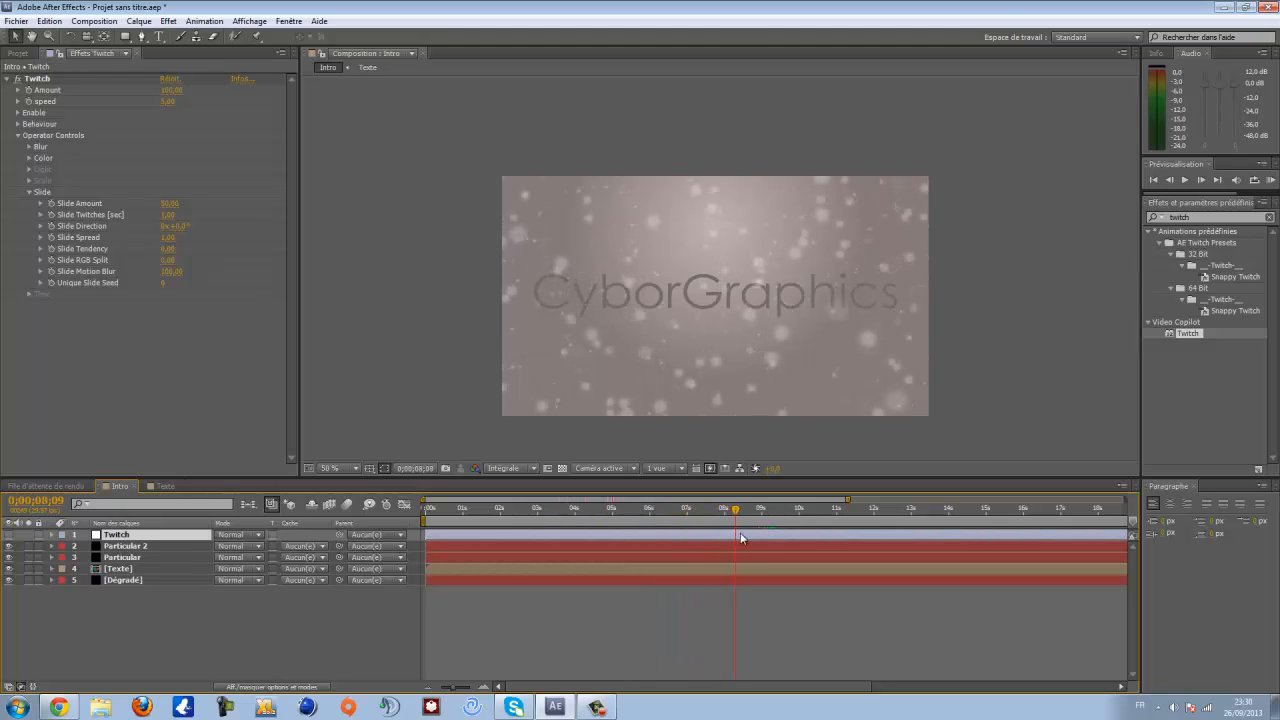
left_click_drag(848, 499, 744, 503)
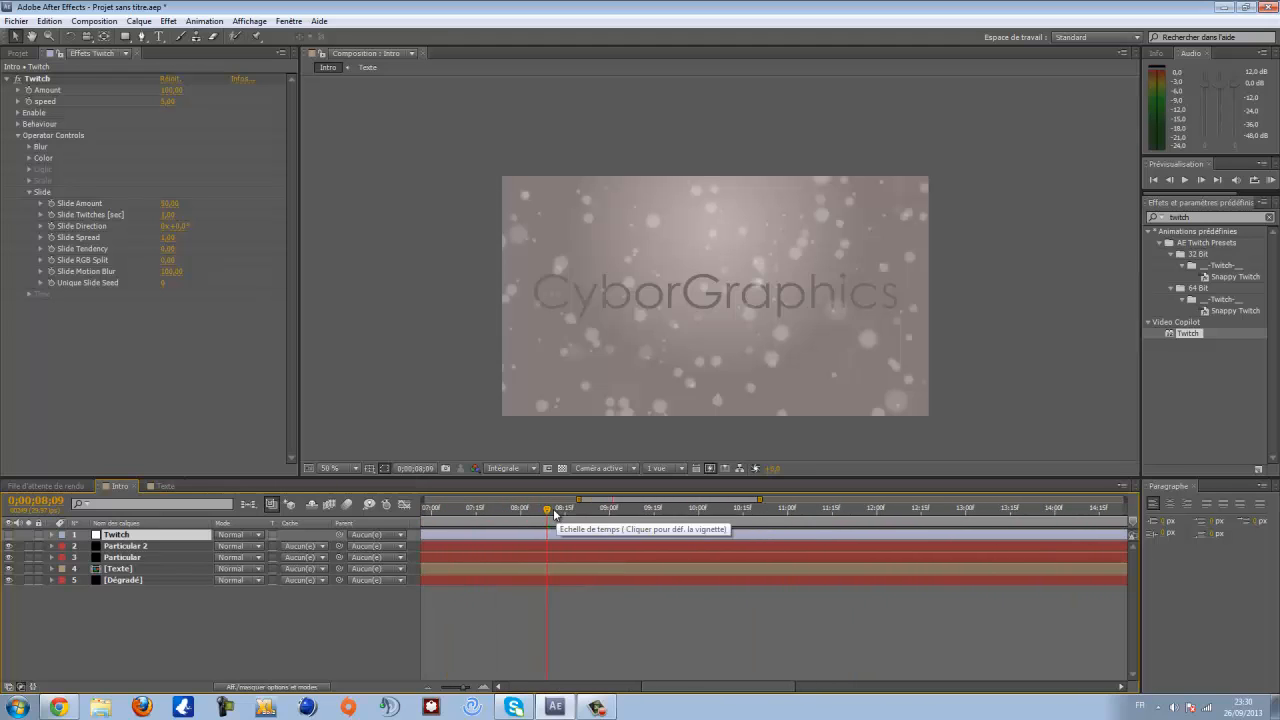
left_click_drag(555, 513, 554, 520)
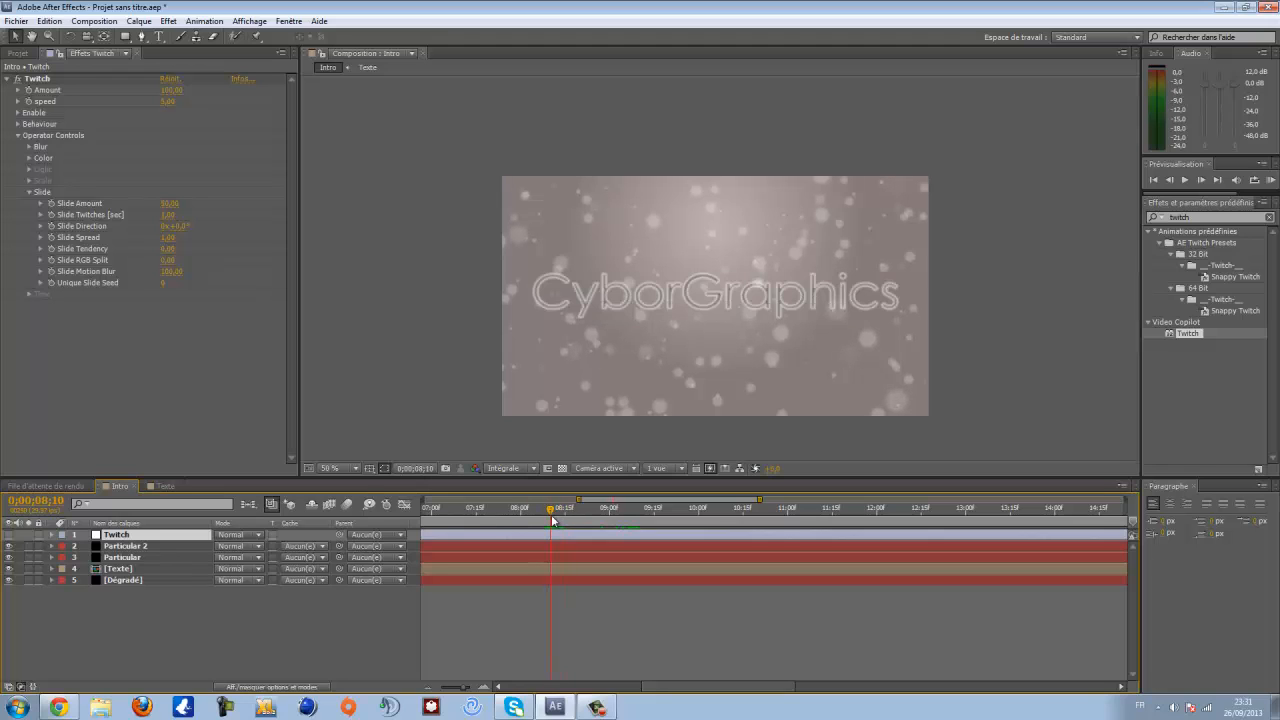
scroll(573, 394, "up", 2)
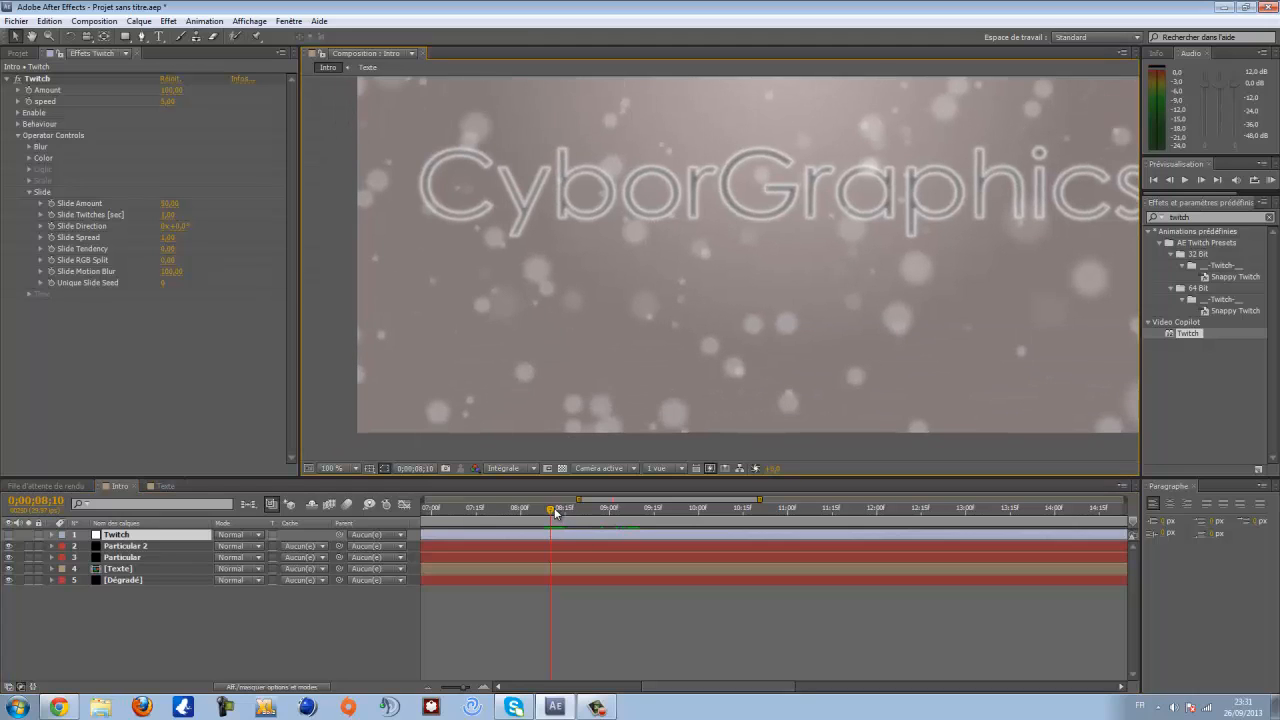
left_click_drag(549, 514, 547, 518)
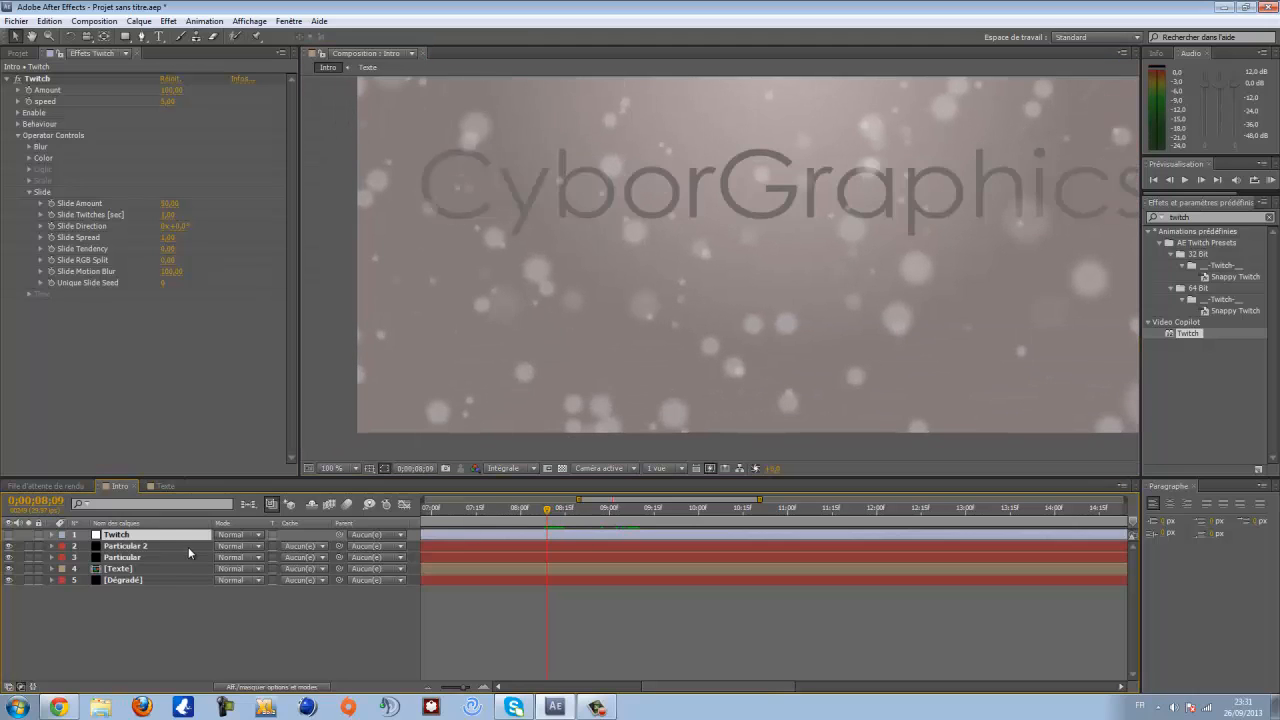
- Expand the Twitch layer's effect properties in the timeline down to the Slide controls
left_click(9, 535)
left_click(51, 535)
left_click(10, 535)
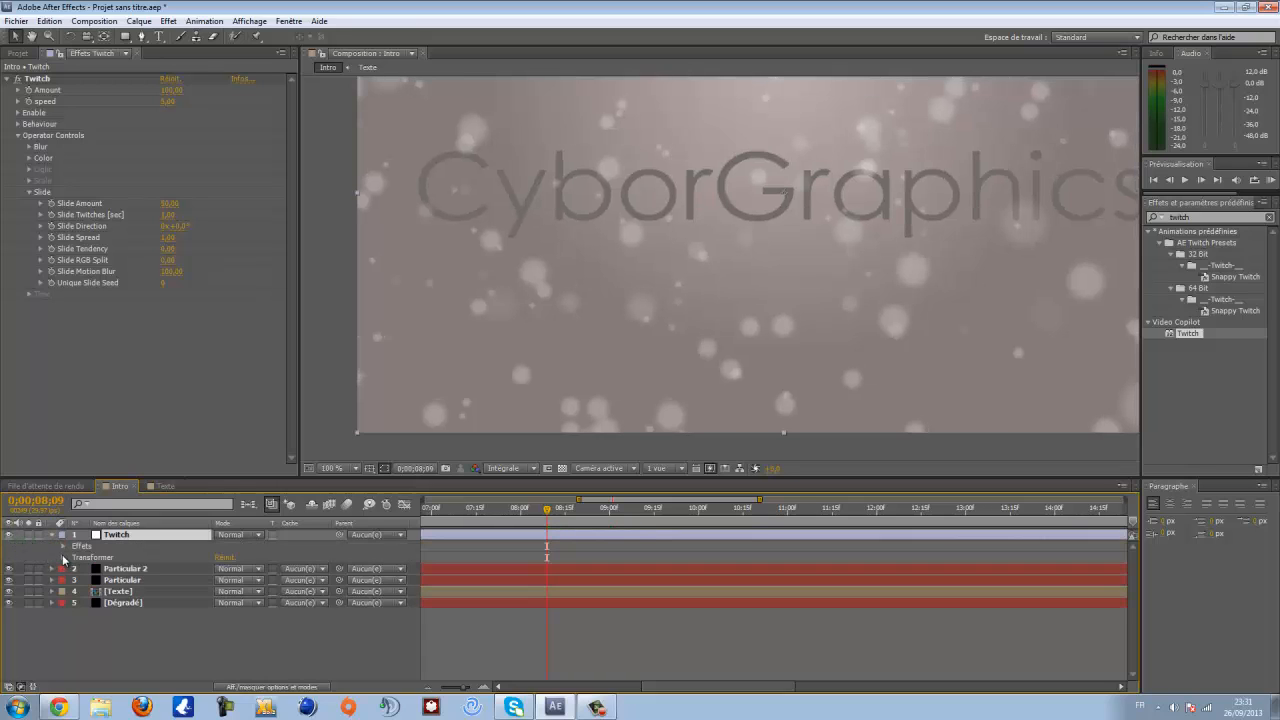
left_click(63, 546)
left_click(74, 559)
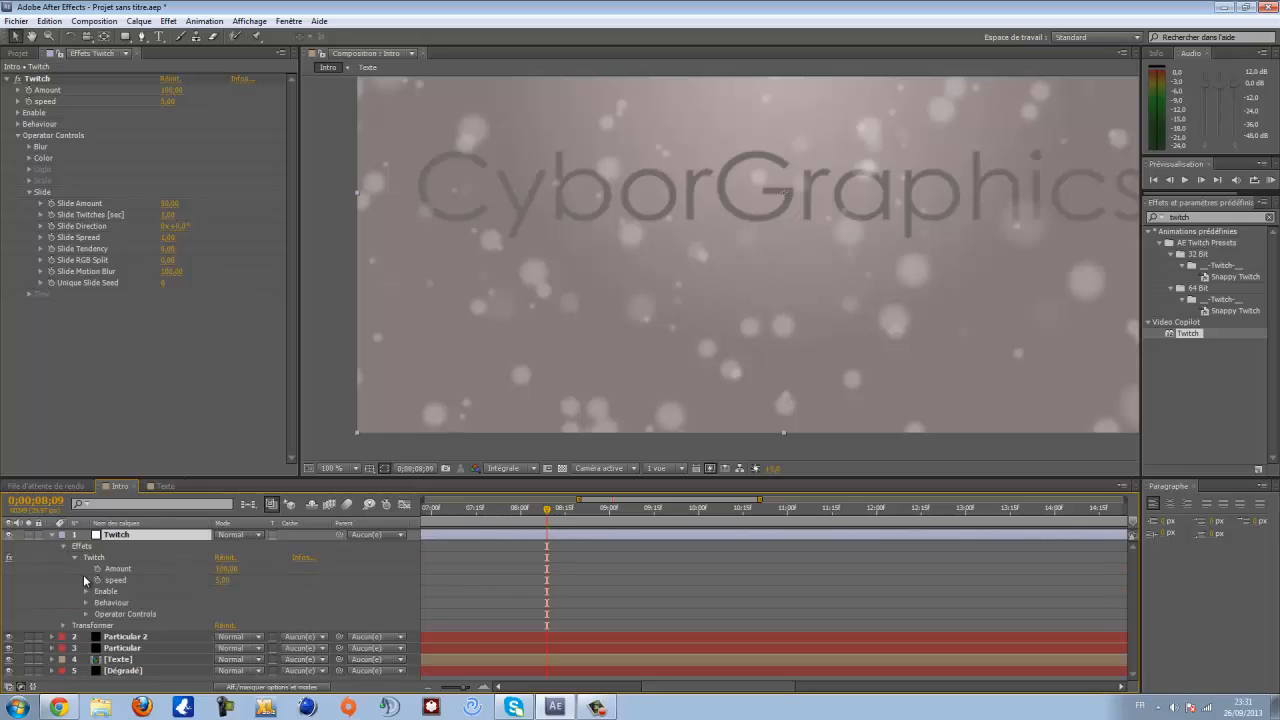
left_click(86, 614)
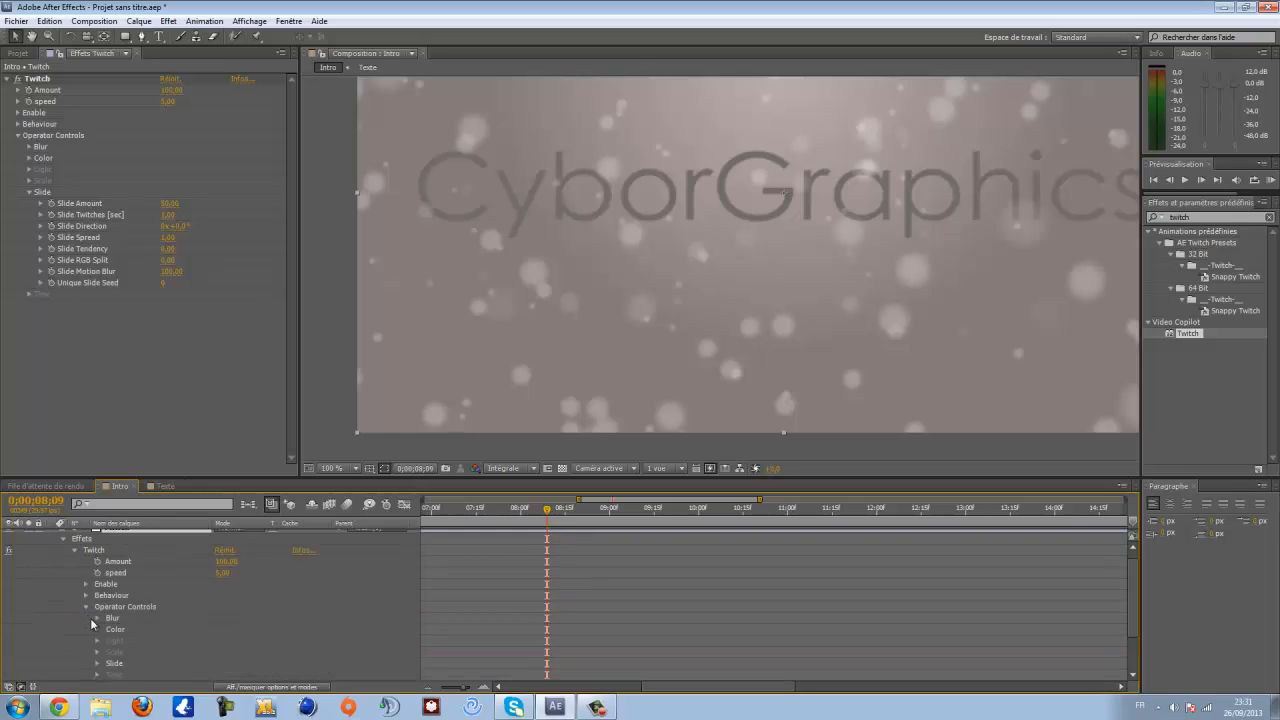
scroll(98, 642, "down", 2)
left_click(97, 630)
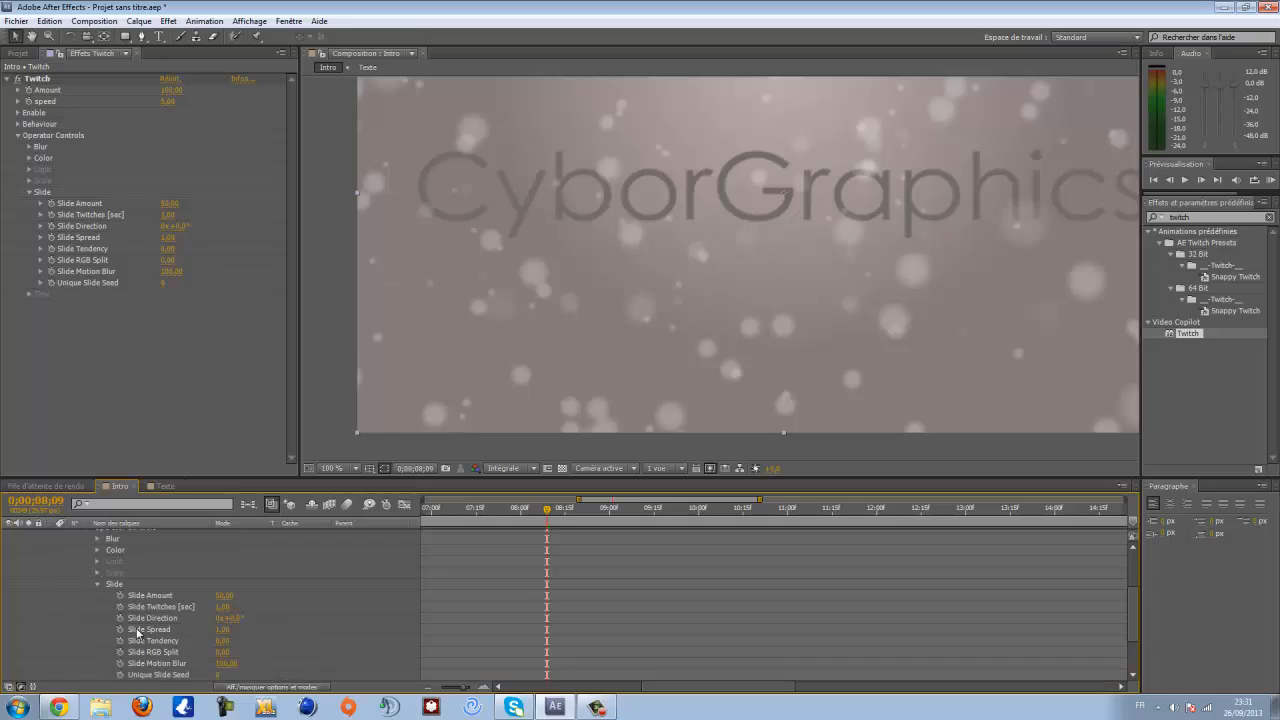
scroll(369, 594, "down", 2)
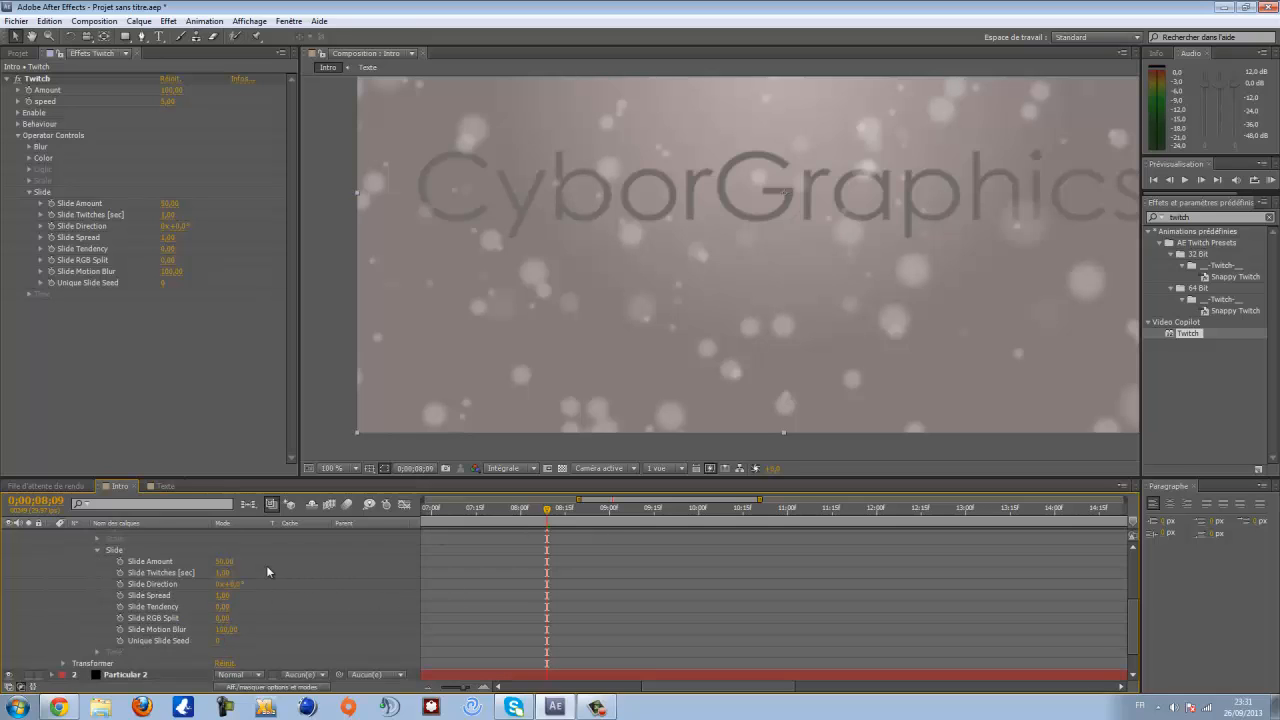
- Set Slide Amount to 0 and start keyframing it at 0:00:08:09
mouse_move(818, 338)
left_mouse_down()
mouse_move(690, 388)
mouse_move(764, 341)
mouse_move(796, 344)
left_mouse_up()
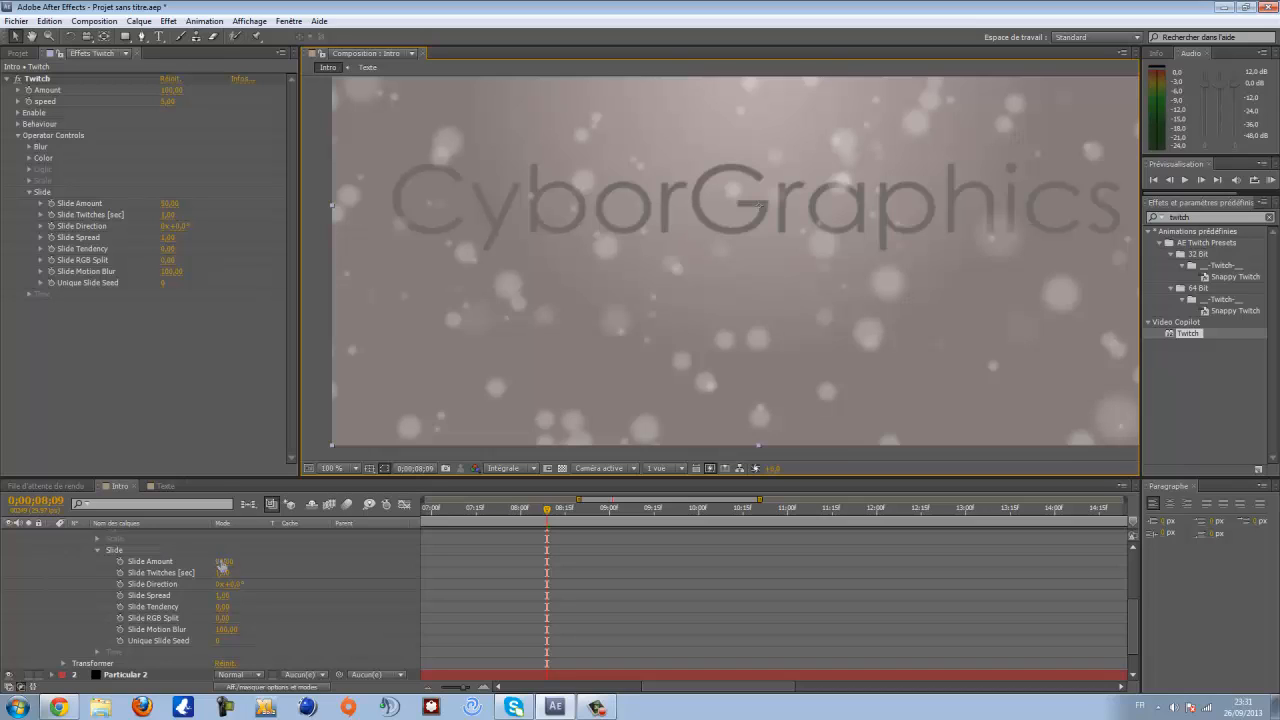
left_click(224, 563)
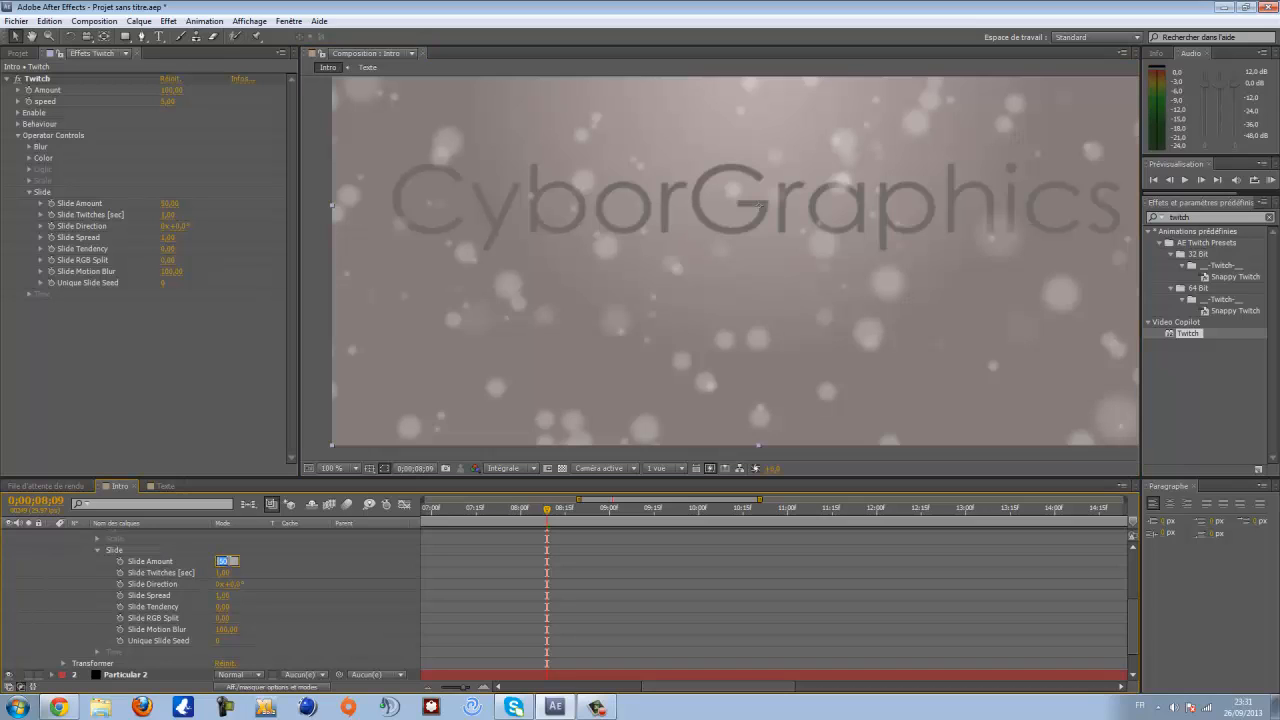
type("0")
key("Return")
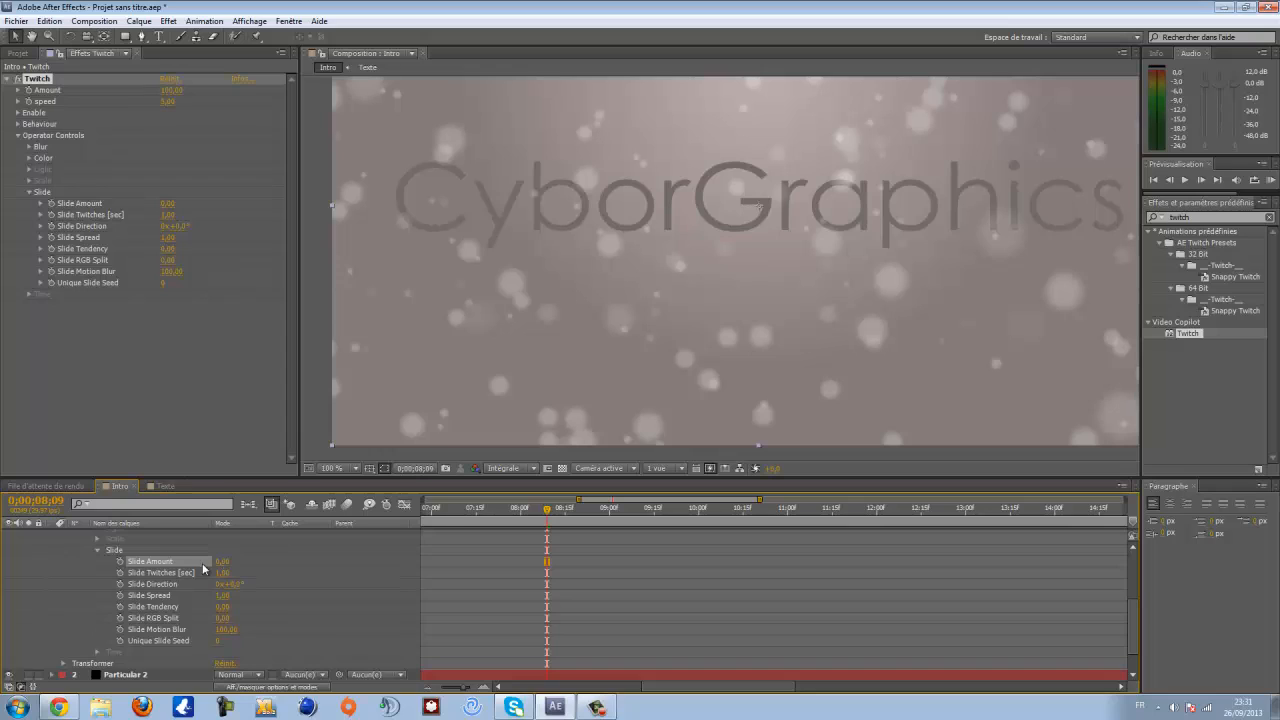
left_click(121, 566)
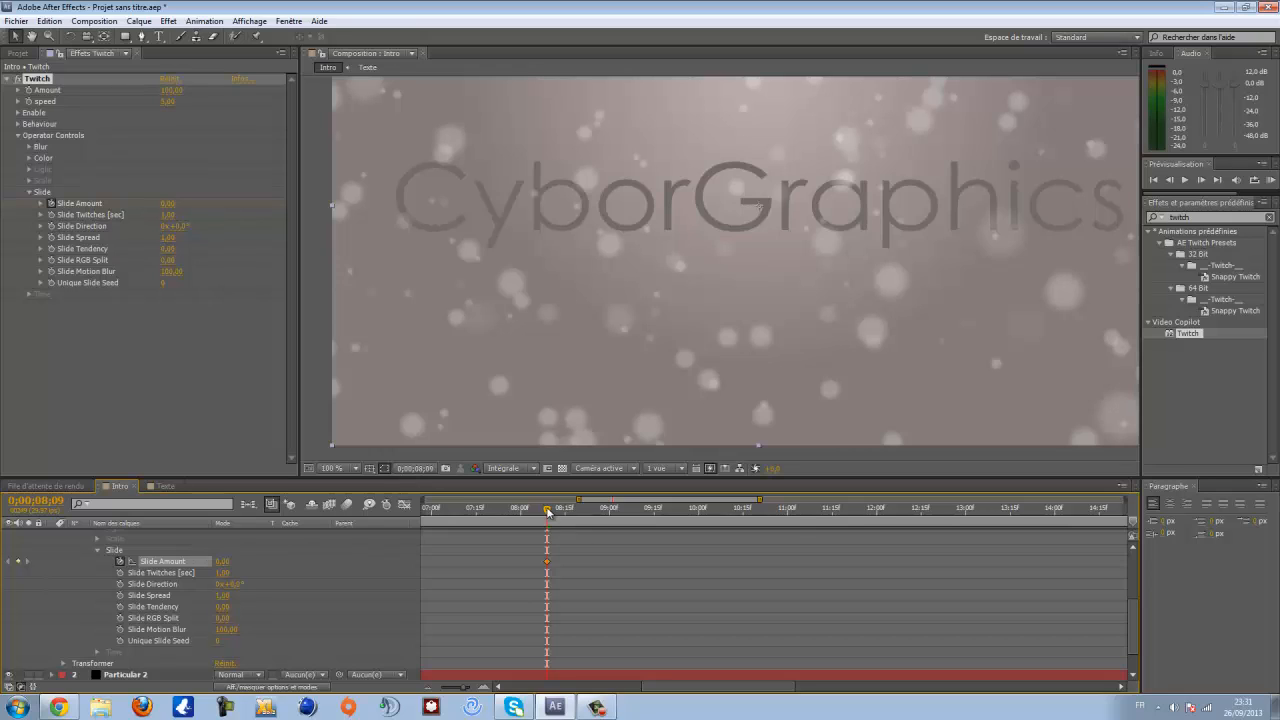
- Add a Slide Amount keyframe at 0:00:08:13
left_click_drag(548, 512, 551, 512)
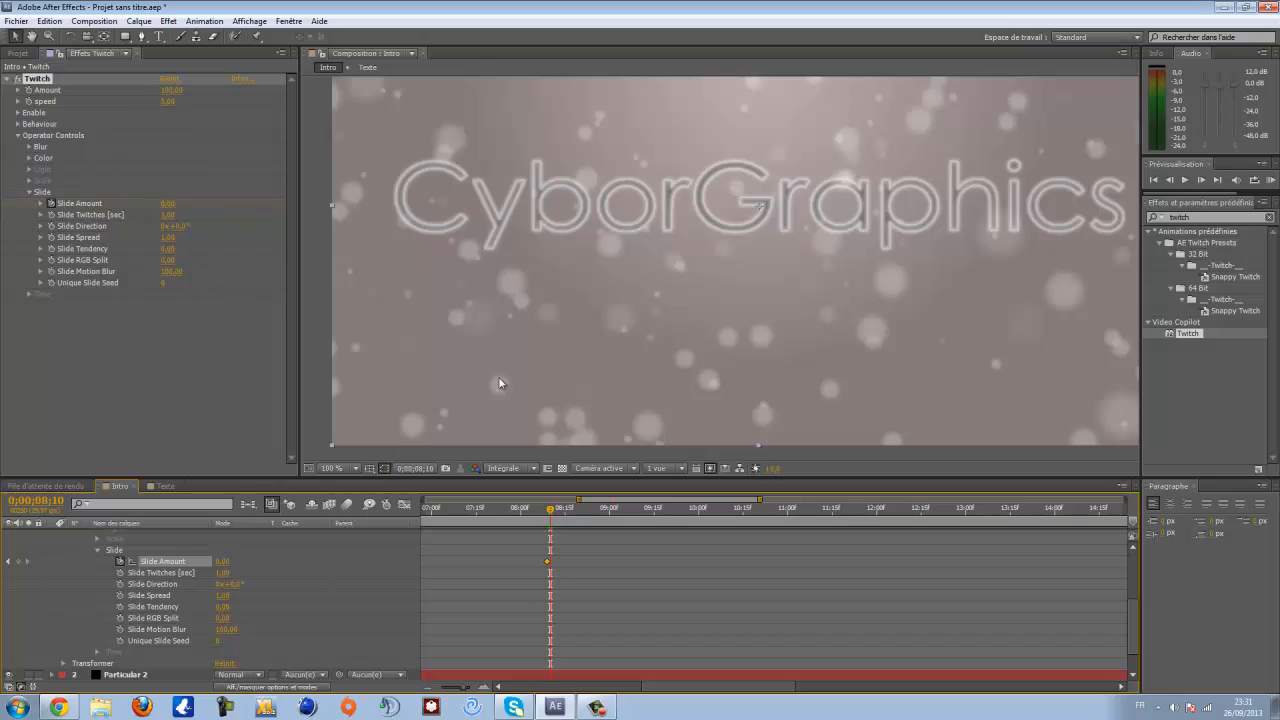
left_click(222, 561)
key("Return")
left_click_drag(551, 512, 559, 513)
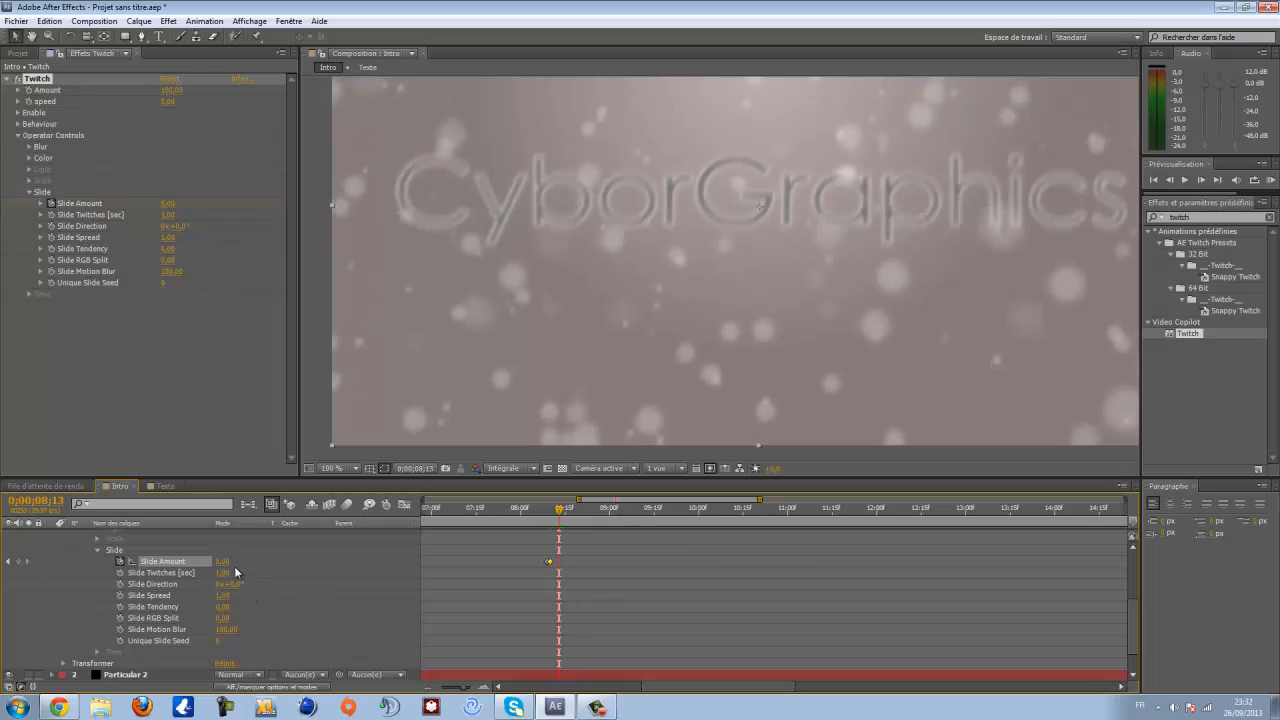
left_click(18, 562)
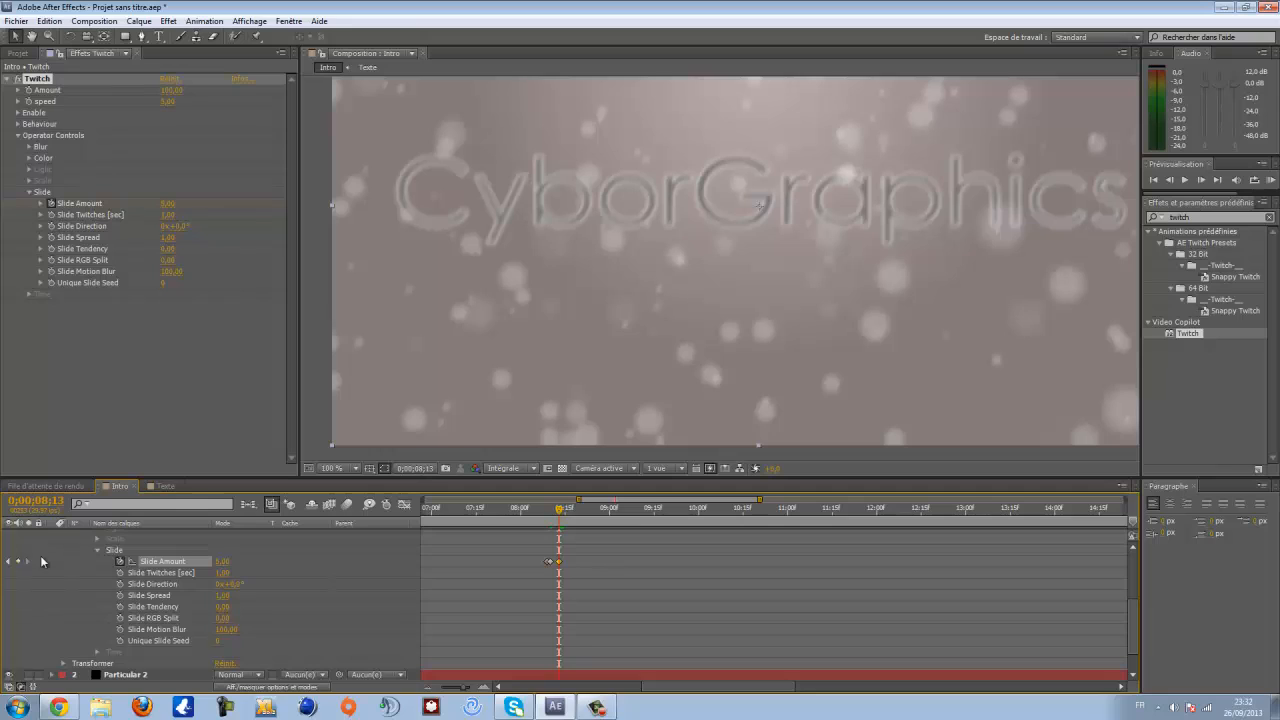
- At 0:00:08:14, set the Slide Amount keyframe to 0
left_click(562, 510)
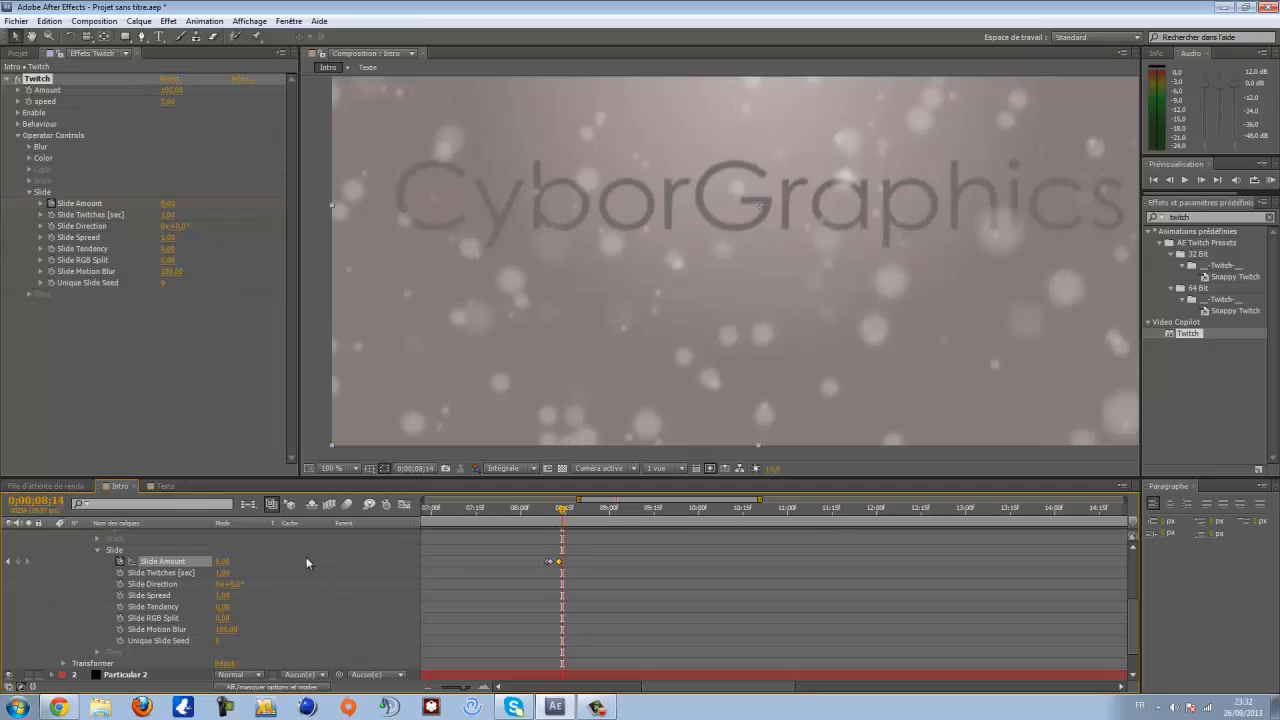
left_click(224, 561)
type("0")
key("Return")
- At 0:00:08:18, set the Slide Amount keyframe to 5
left_click_drag(566, 511, 572, 512)
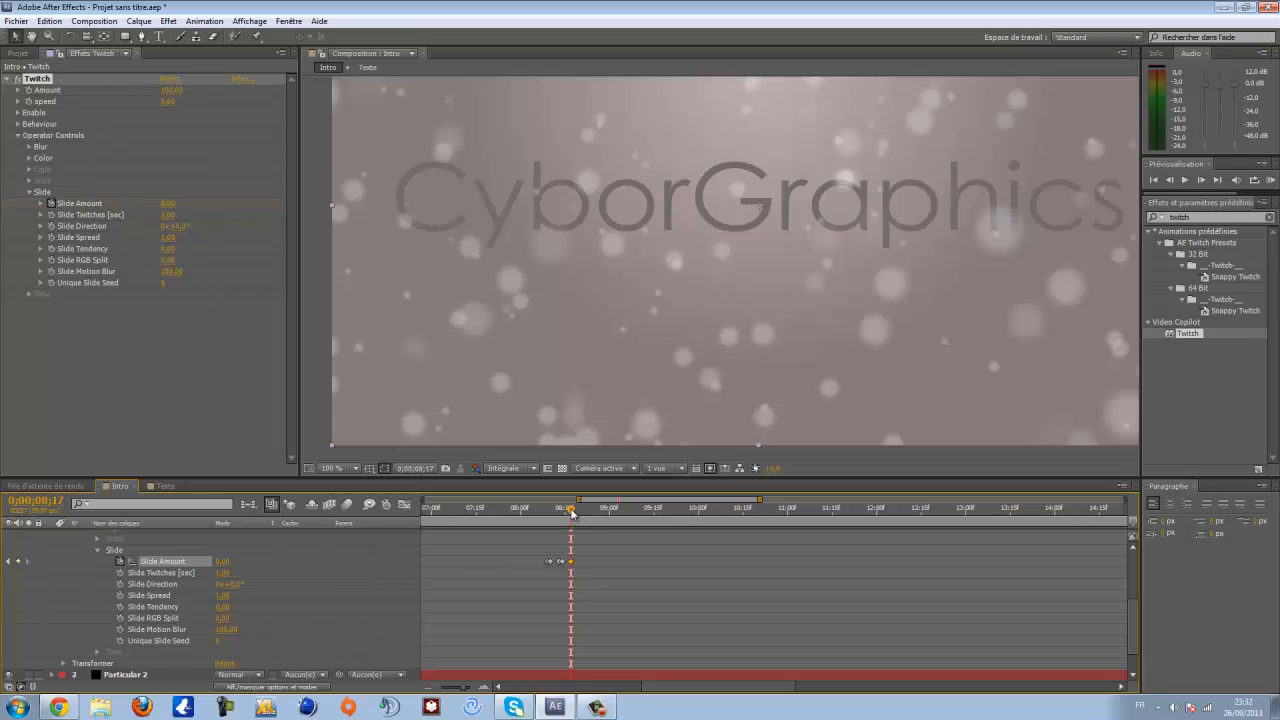
left_click_drag(572, 512, 574, 512)
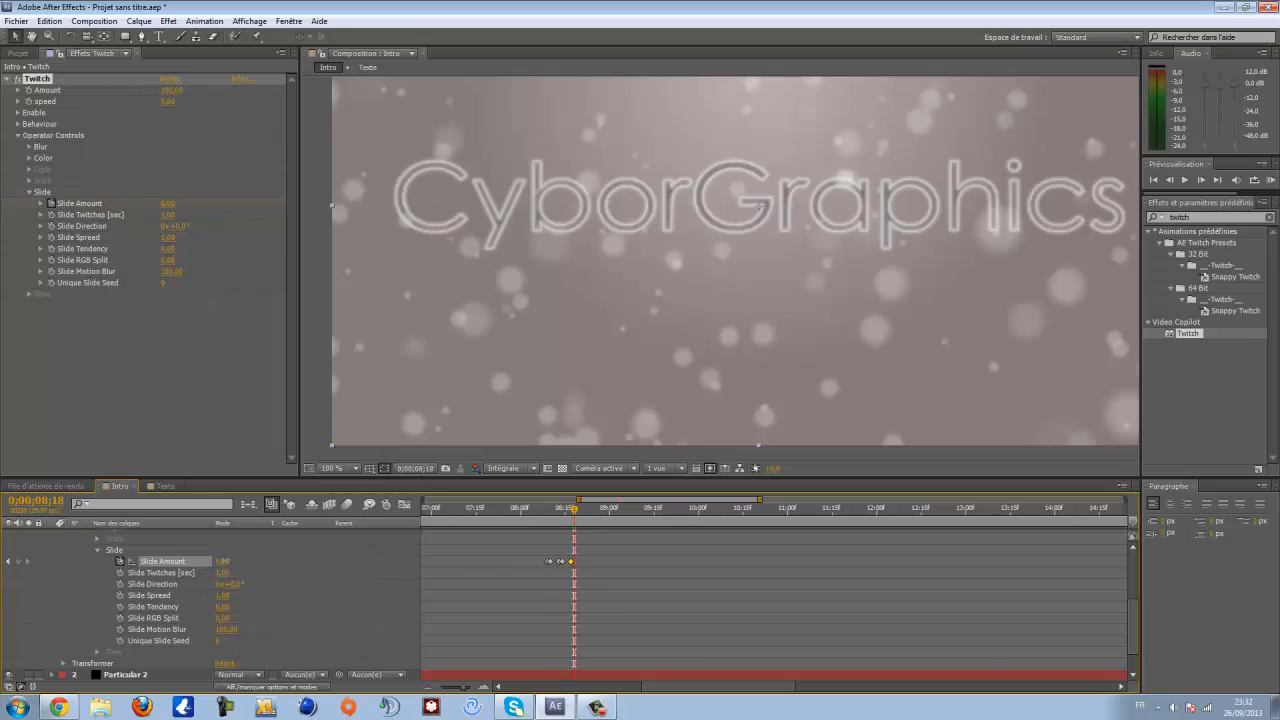
left_click(224, 561)
type("5")
key("Return")
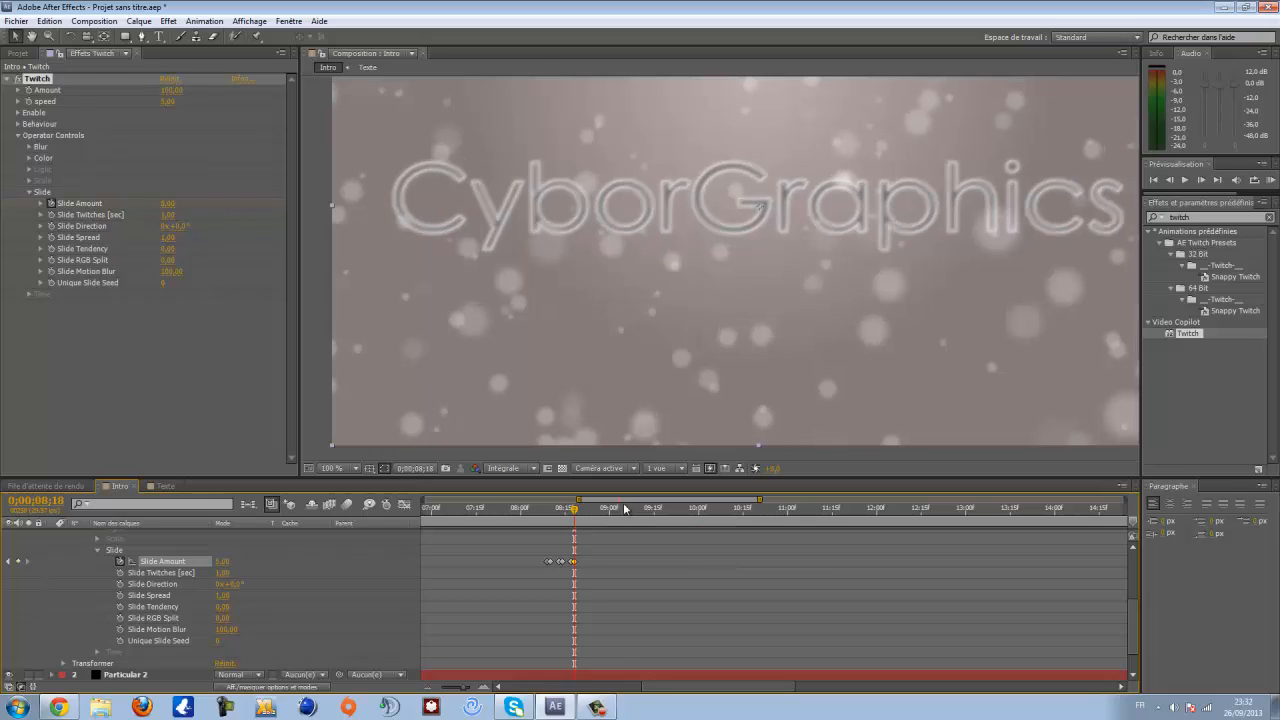
- At 0:00:08:21, set the Slide Amount keyframe to 0
left_click_drag(575, 514, 580, 515)
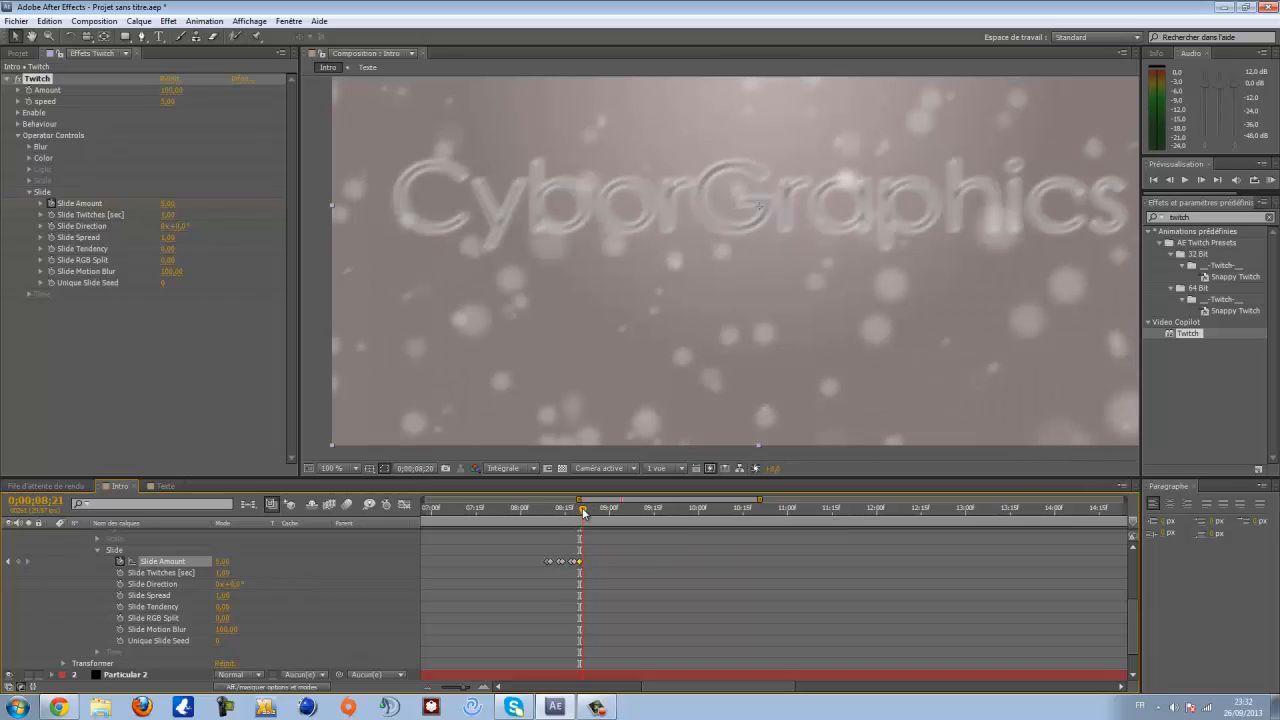
left_click(220, 562)
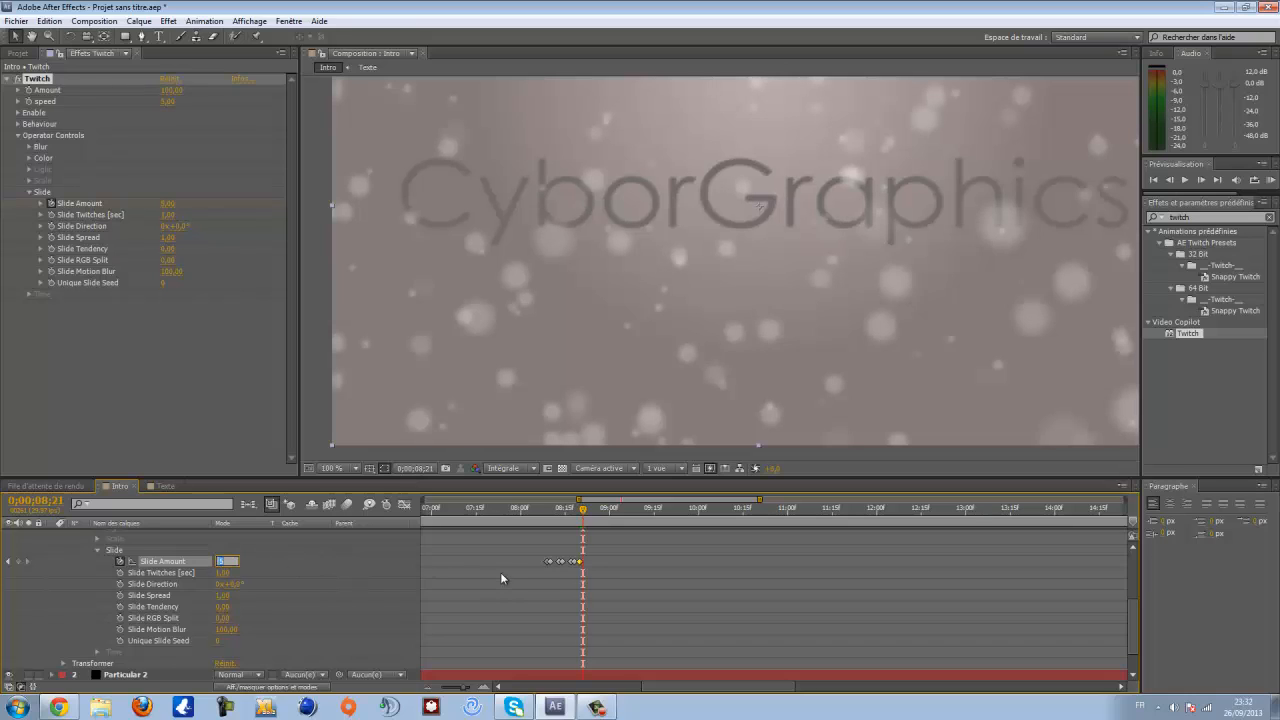
type("0")
key("Return")
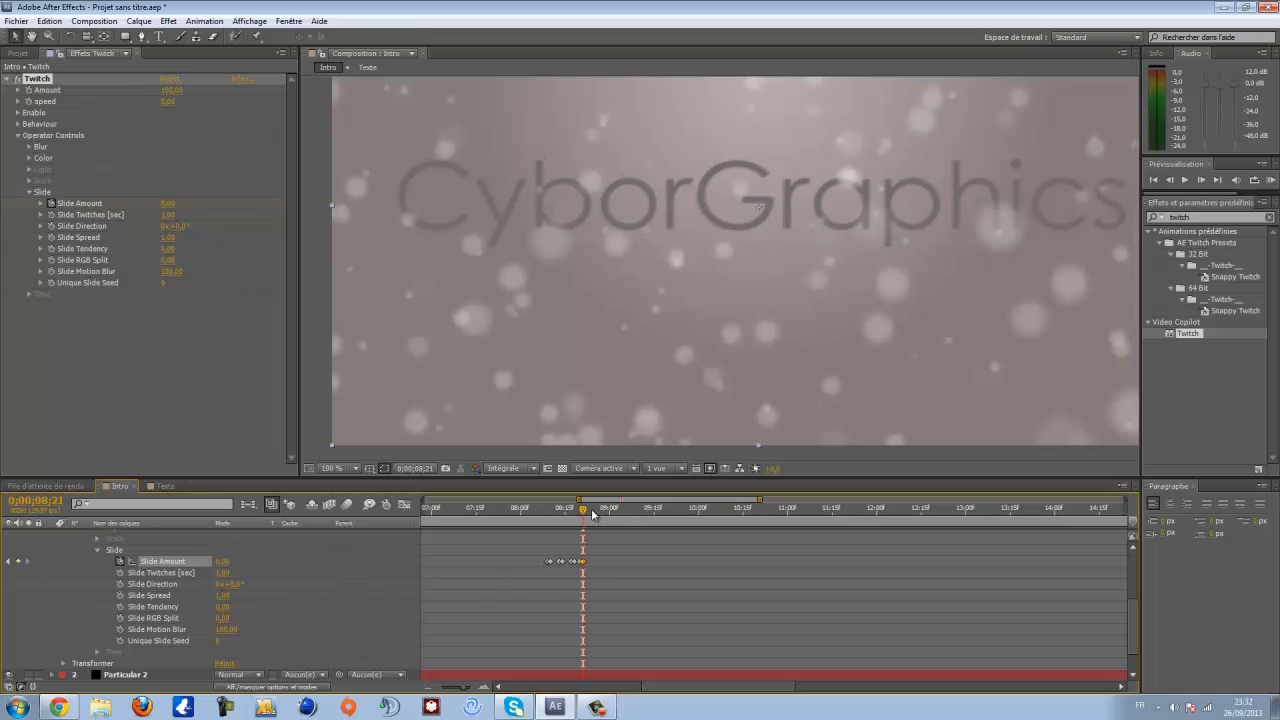
- Add a Slide Amount keyframe at 0:00:08:24
left_click_drag(584, 512, 591, 512)
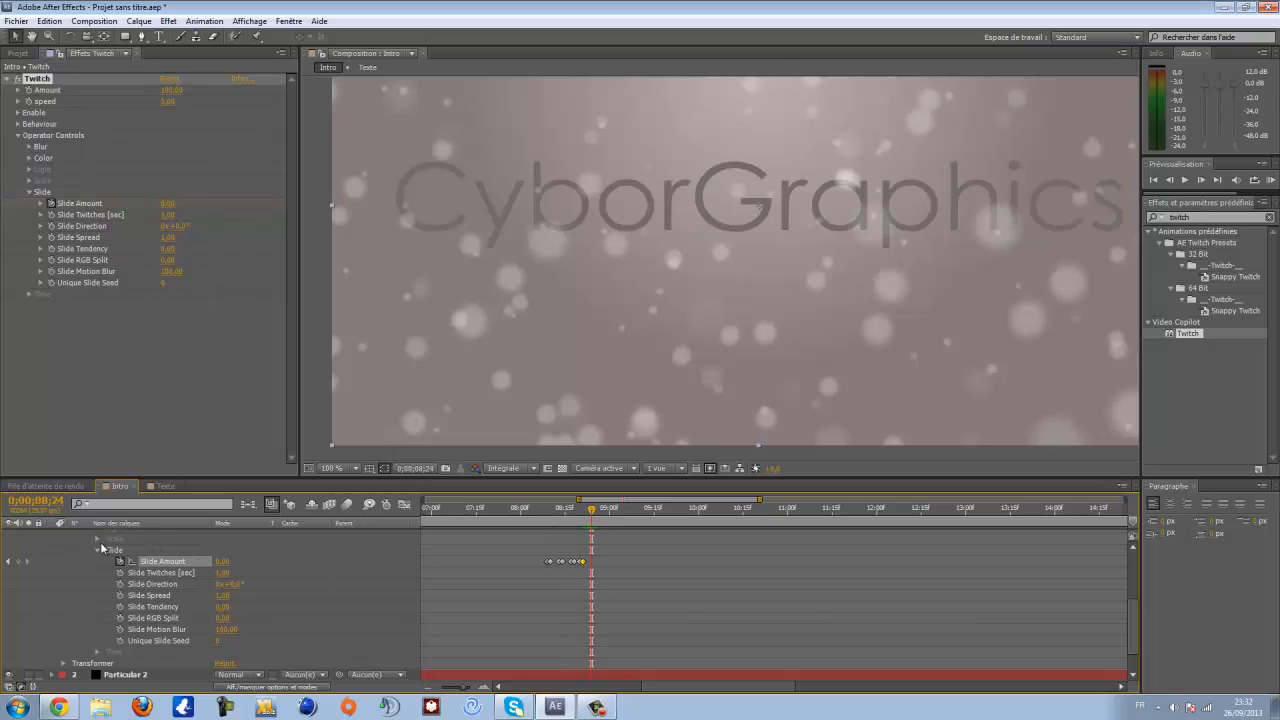
left_click(19, 562)
- At 0:00:08:25, set the Slide Amount keyframe to 5
left_click_drag(592, 512, 594, 512)
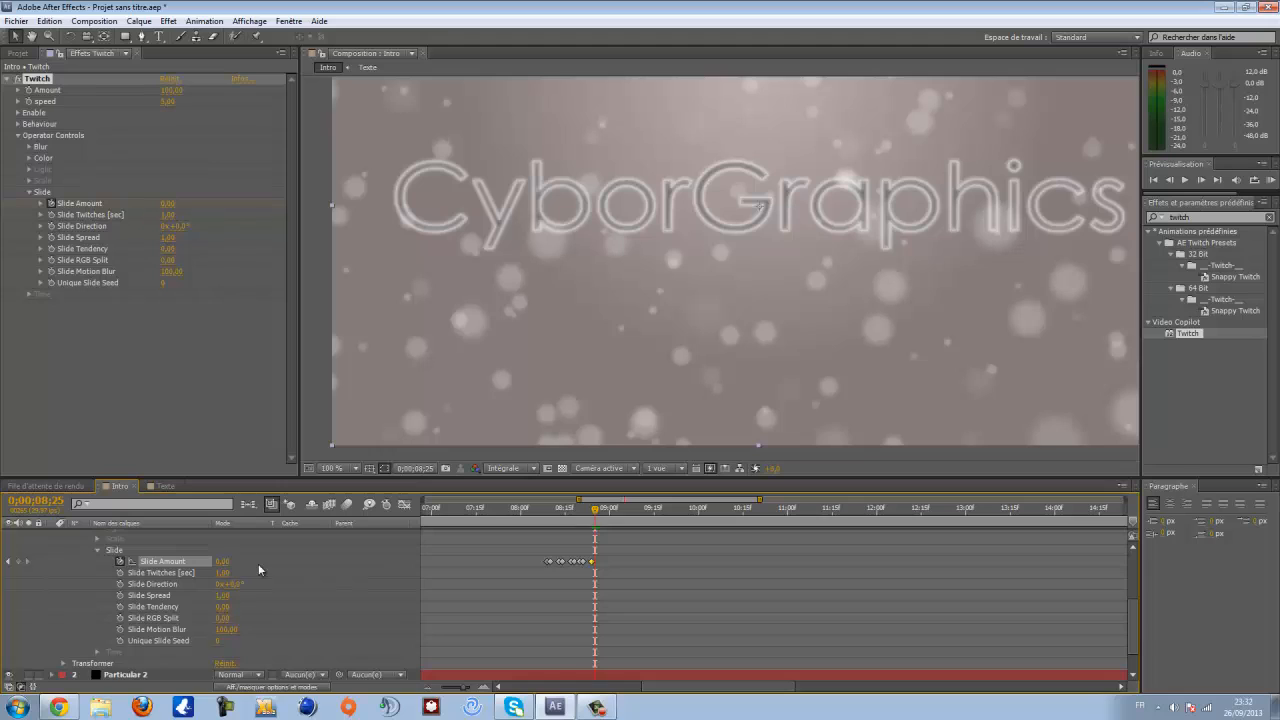
left_click(222, 561)
type("5")
key("Return")
- Add a Slide Amount keyframe at 0:00:09:00
left_click_drag(596, 511, 608, 513)
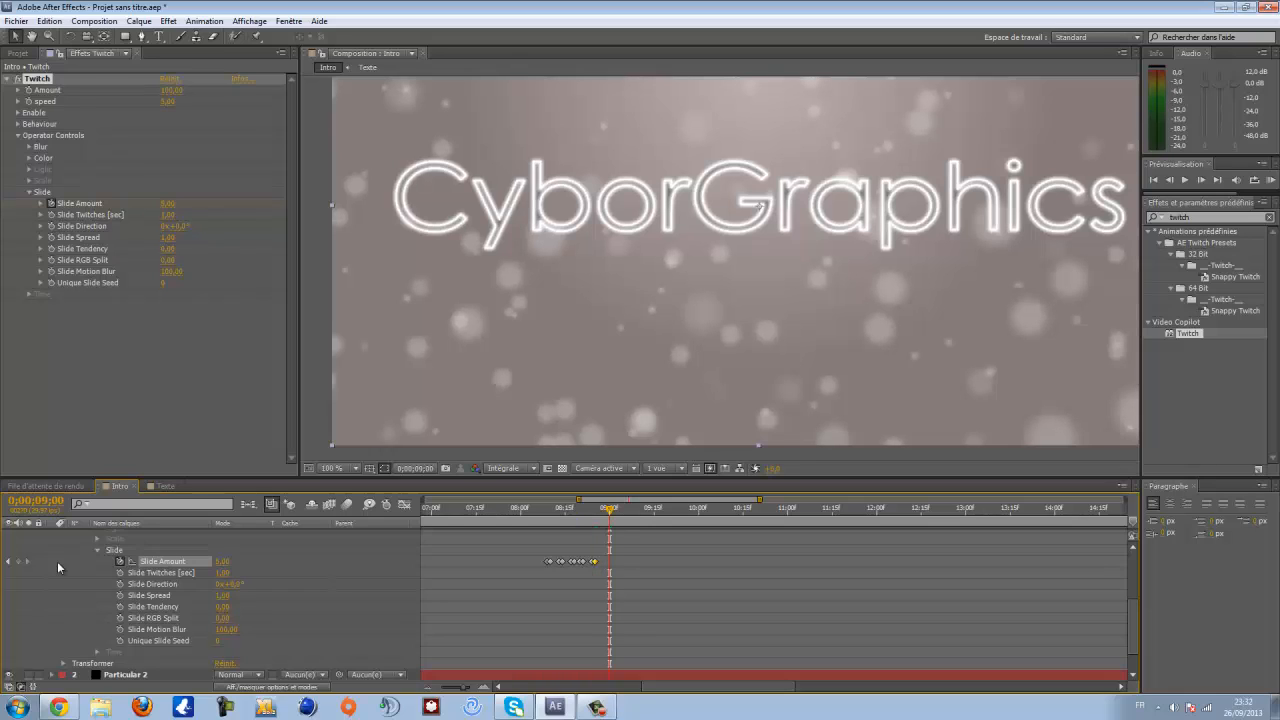
left_click(18, 561)
- At 0:00:09:02, set the Slide Amount keyframe to 0
left_click_drag(610, 511, 615, 511)
left_click(220, 562)
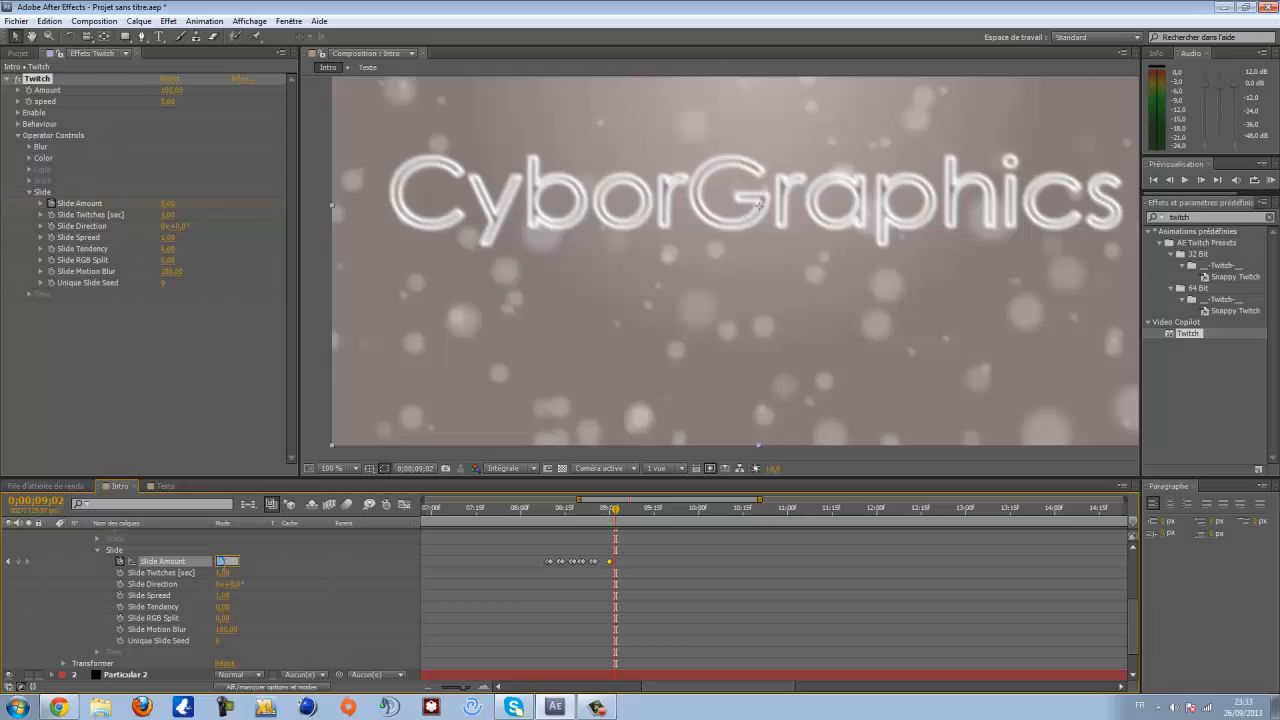
type("0")
key("Return")
- Collapse the Twitch layer's properties and resize the panels to enlarge the composition viewer
scroll(815, 360, "down", 1)
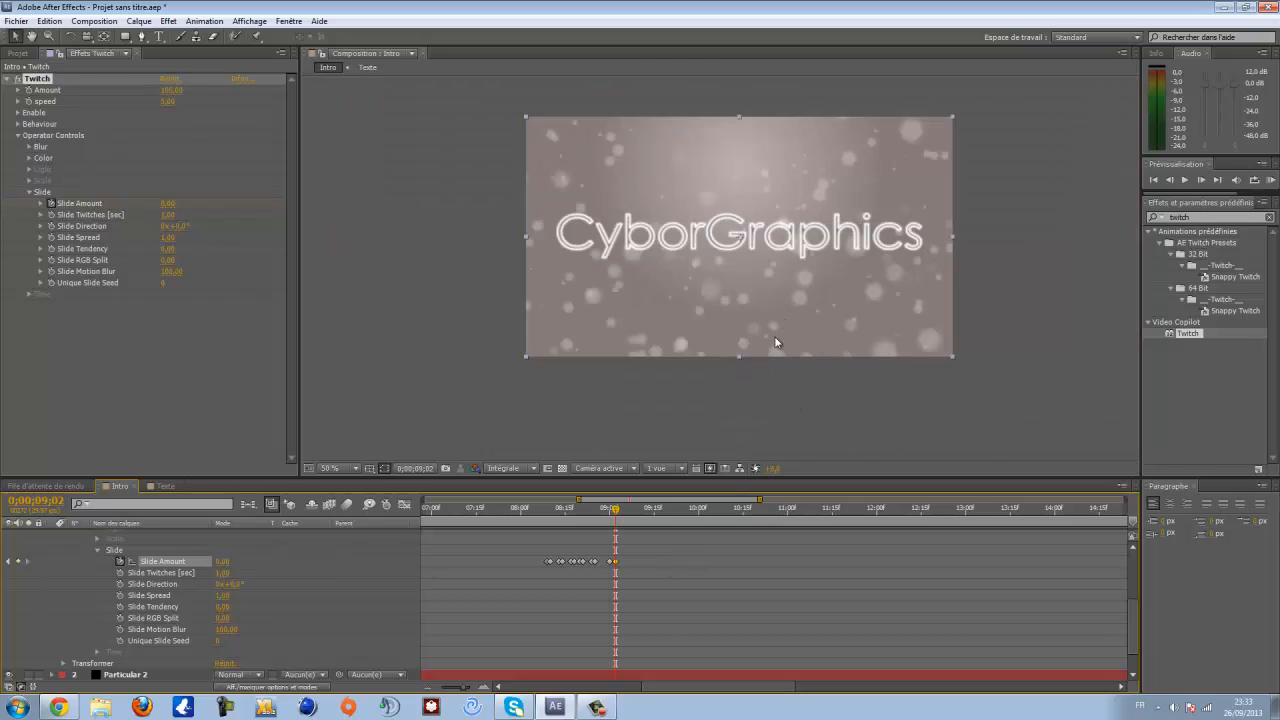
scroll(774, 335, "up", 2)
scroll(779, 333, "down", 1)
scroll(732, 344, "up", 1)
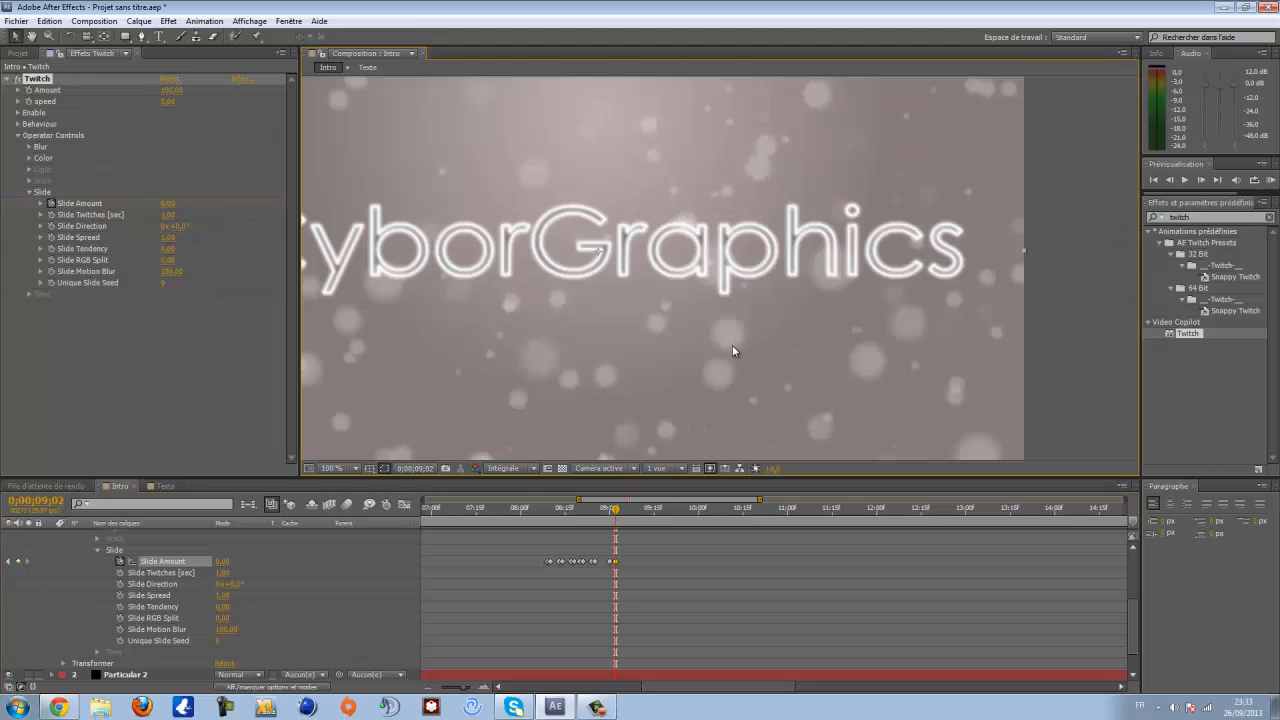
left_click_drag(732, 345, 847, 321)
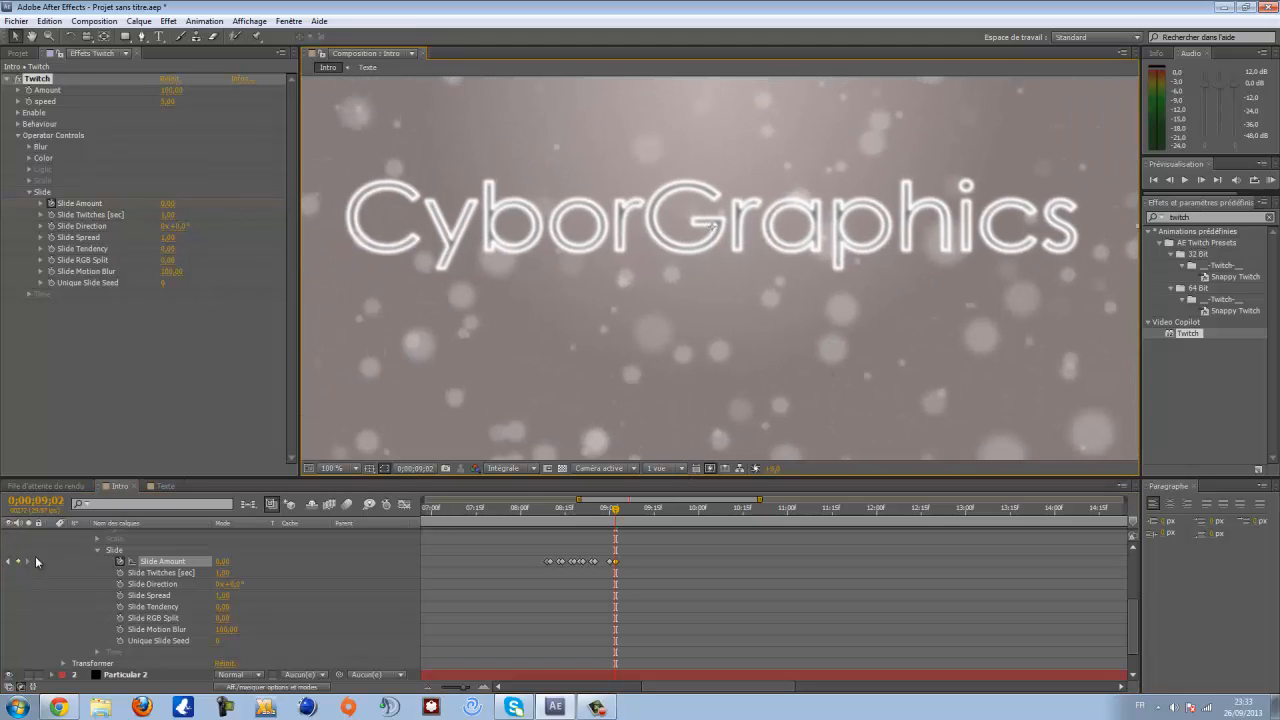
scroll(49, 538, "up", 4)
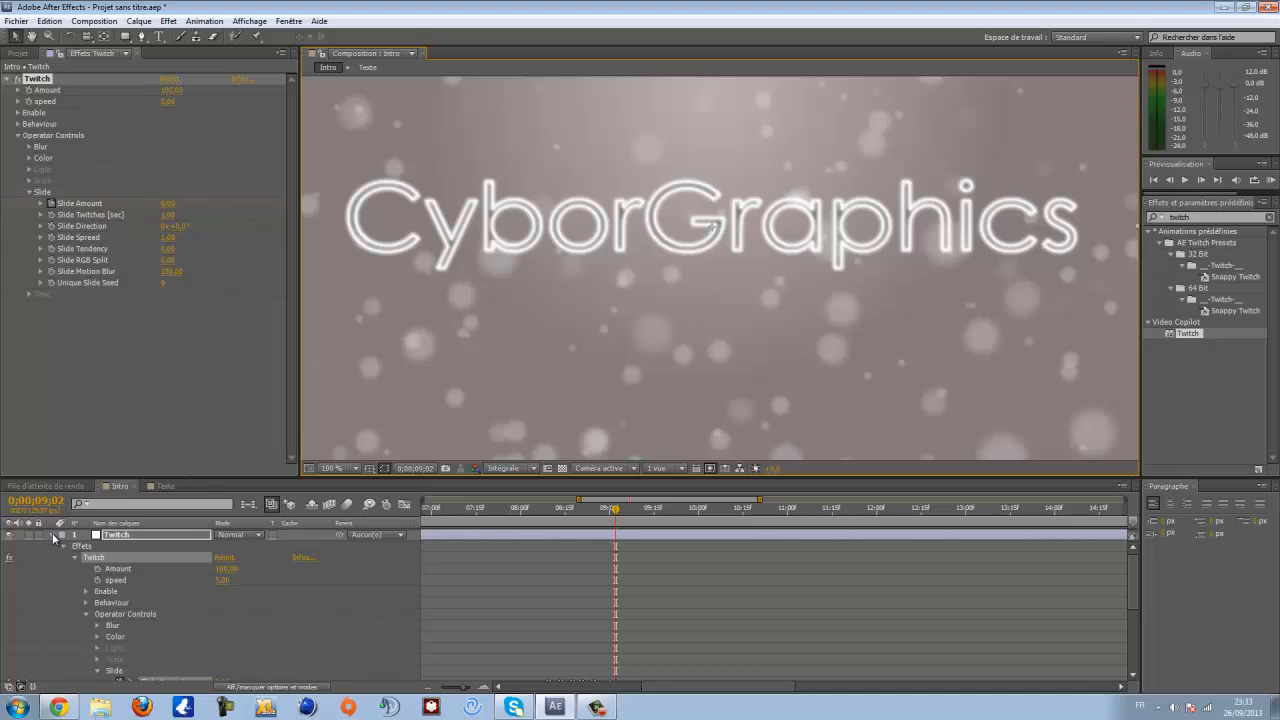
left_click(53, 536)
left_click_drag(624, 478, 622, 615)
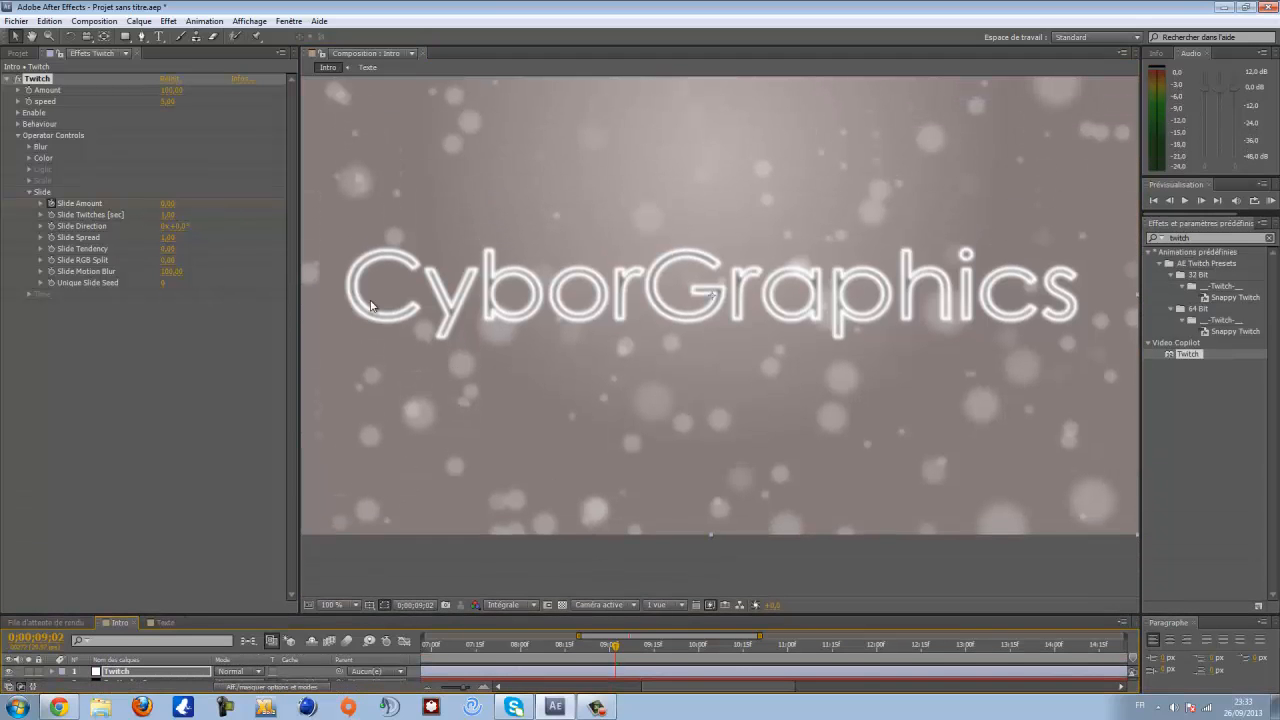
left_click_drag(299, 298, 128, 300)
scroll(694, 285, "down", 1)
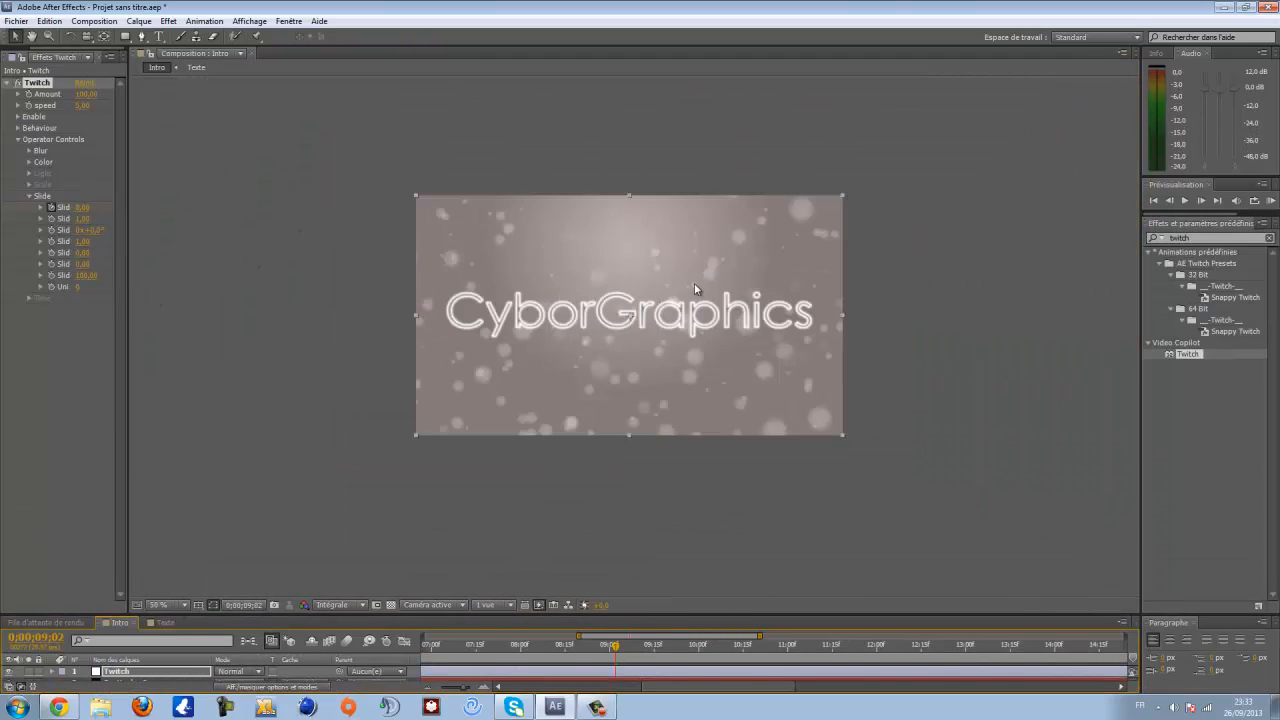
scroll(668, 333, "up", 1)
mouse_move(694, 285)
left_mouse_down()
mouse_move(668, 333)
mouse_move(696, 279)
left_mouse_up()
scroll(697, 281, "down", 1)
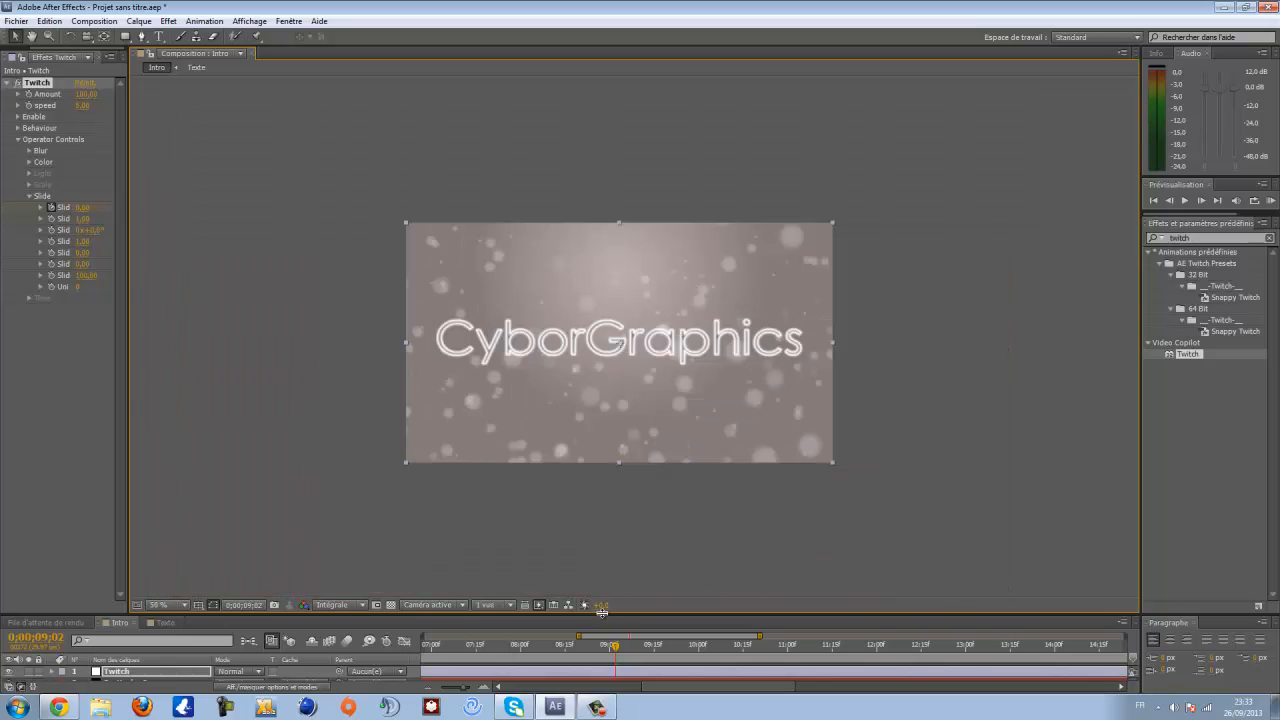
left_click_drag(601, 611, 606, 543)
- Play a RAM preview of the animation and return to the start of the timeline
key("KP_0")
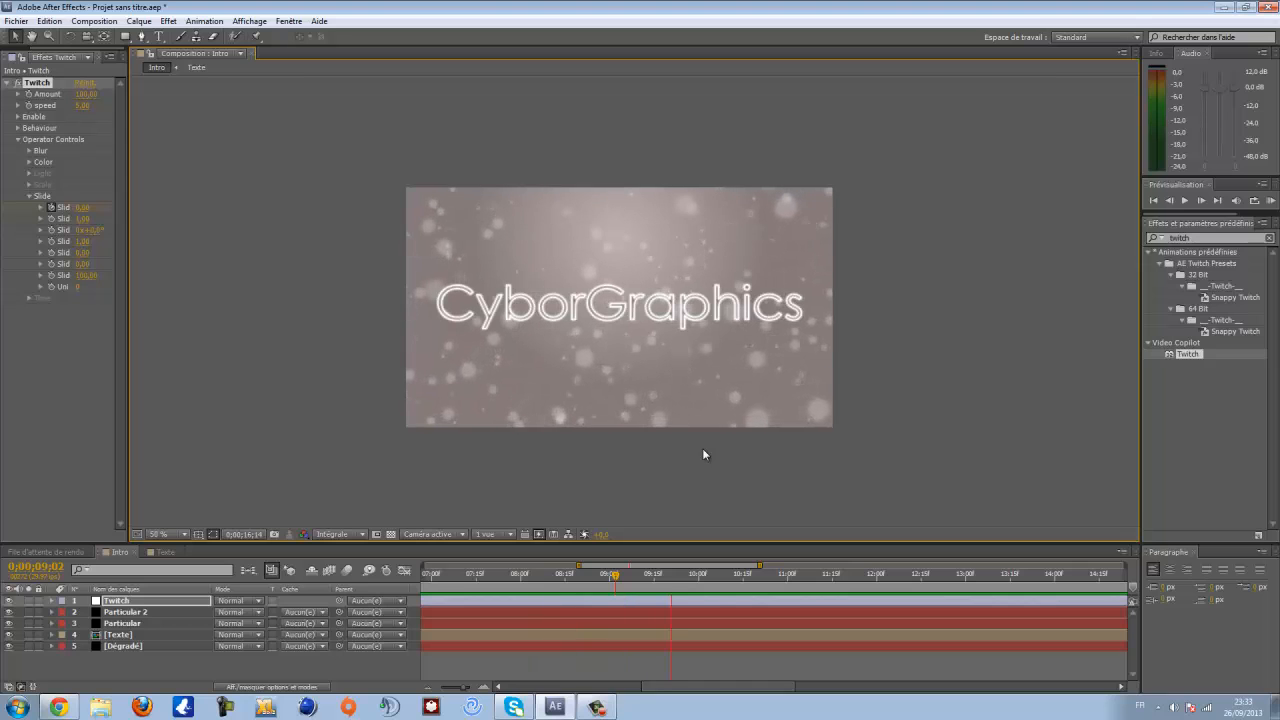
key("space")
scroll(579, 346, "up", 1)
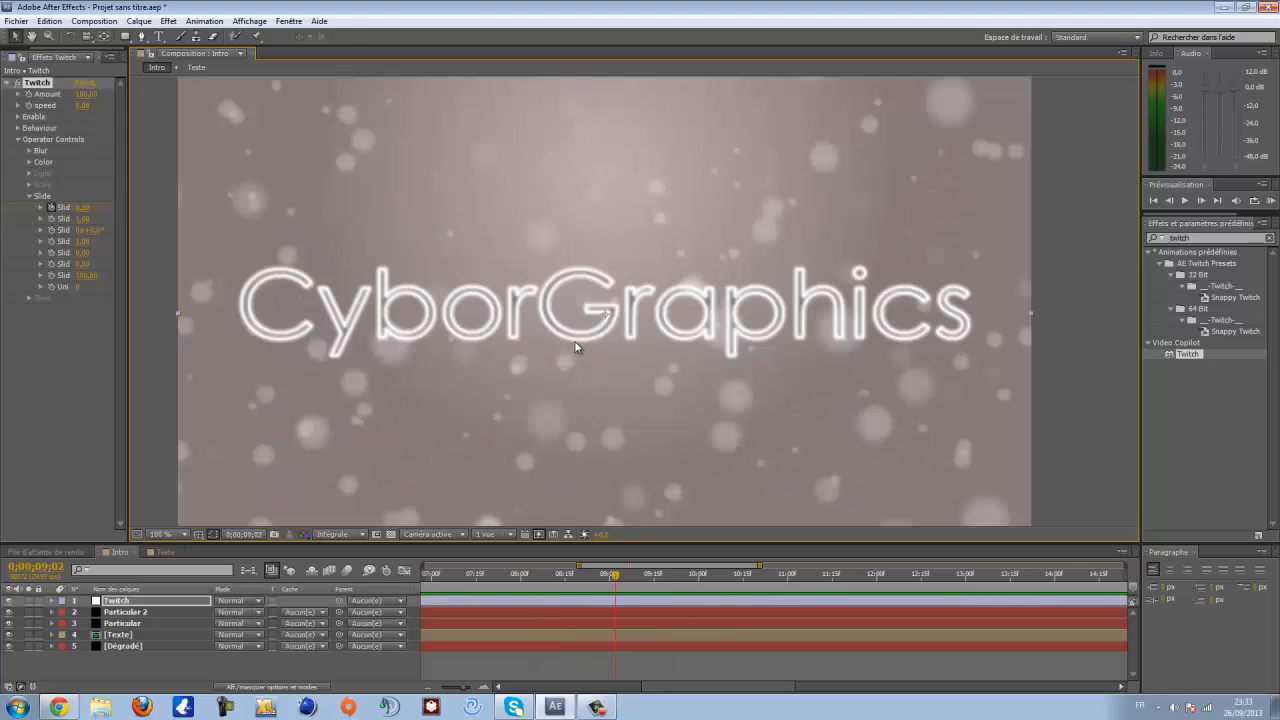
left_click_drag(579, 346, 651, 287)
scroll(816, 350, "down", 1)
scroll(593, 292, "up", 1)
scroll(613, 300, "down", 1)
scroll(650, 288, "up", 1)
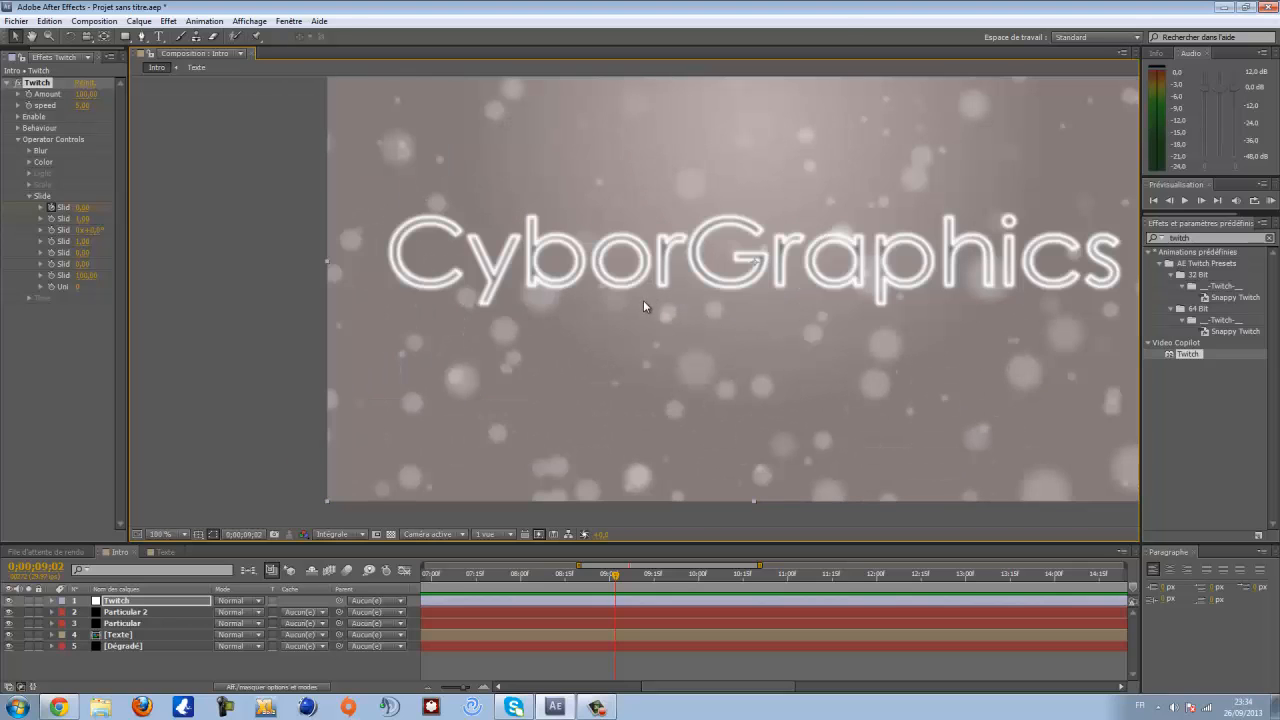
left_click_drag(831, 324, 739, 334)
scroll(678, 358, "down", 1)
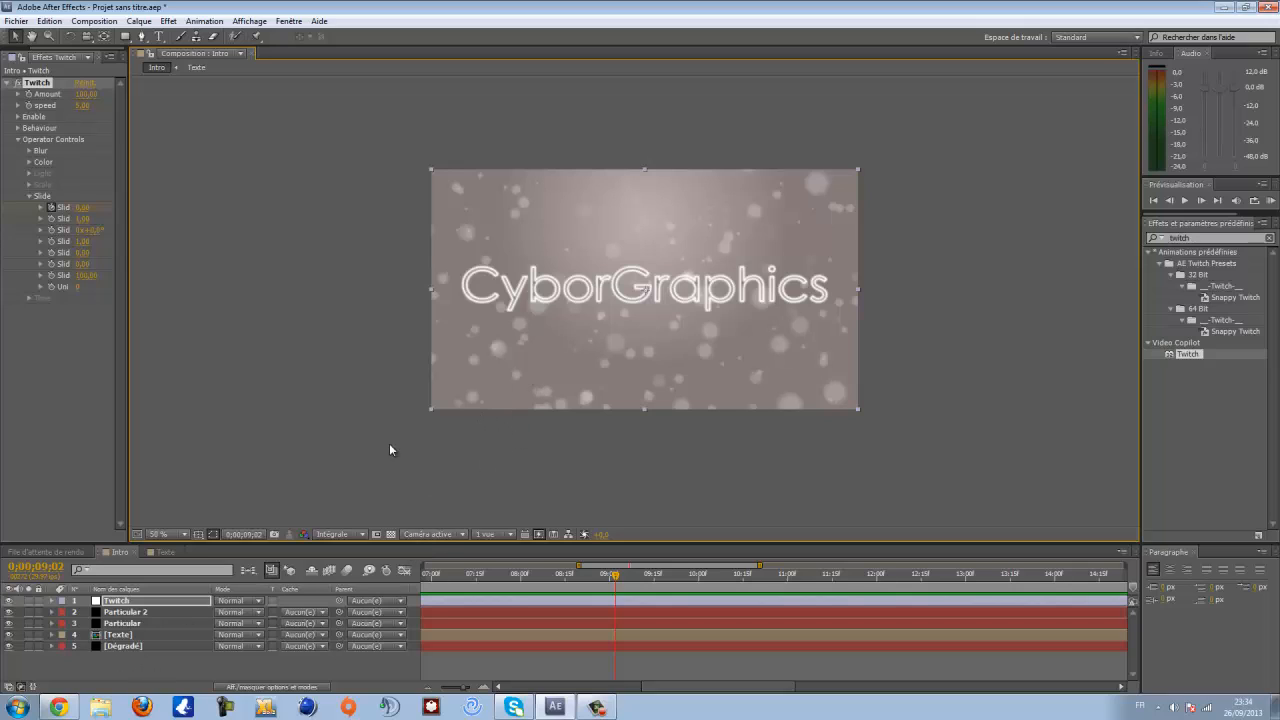
left_click_drag(482, 575, 428, 577)
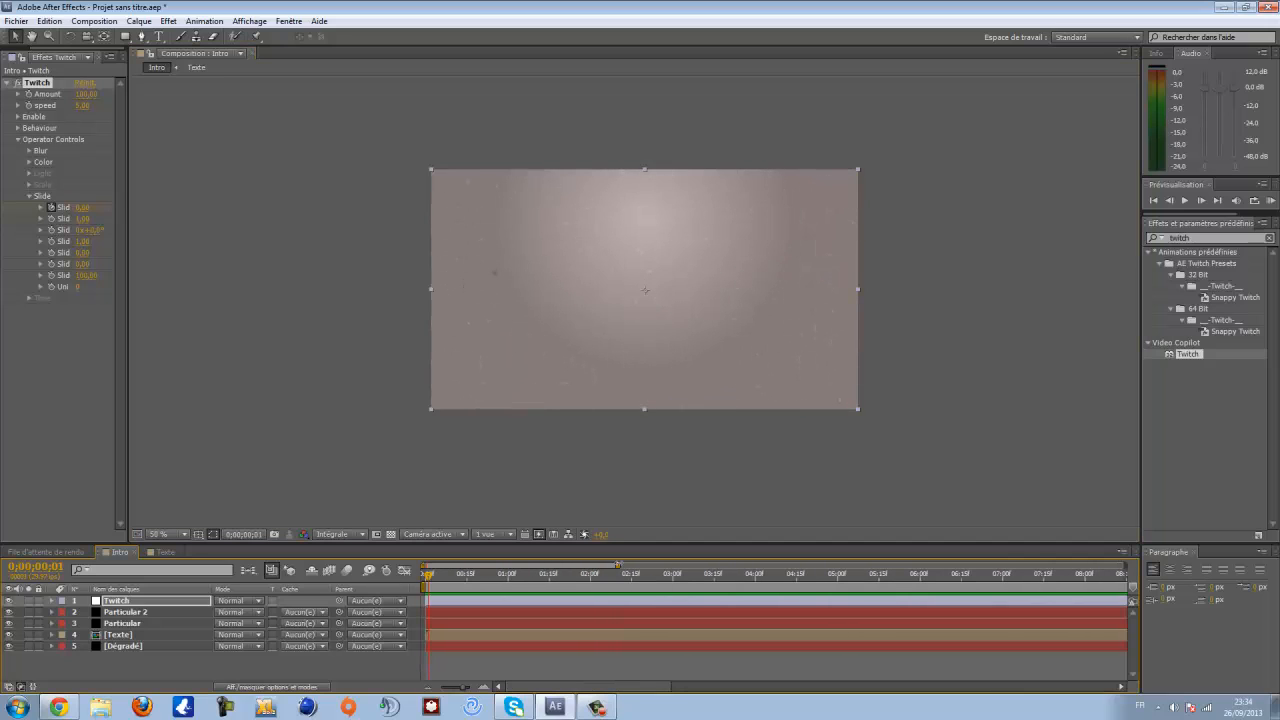
left_click_drag(617, 566, 893, 566)
left_click_drag(428, 576, 375, 584)
scroll(434, 552, "up", 1)
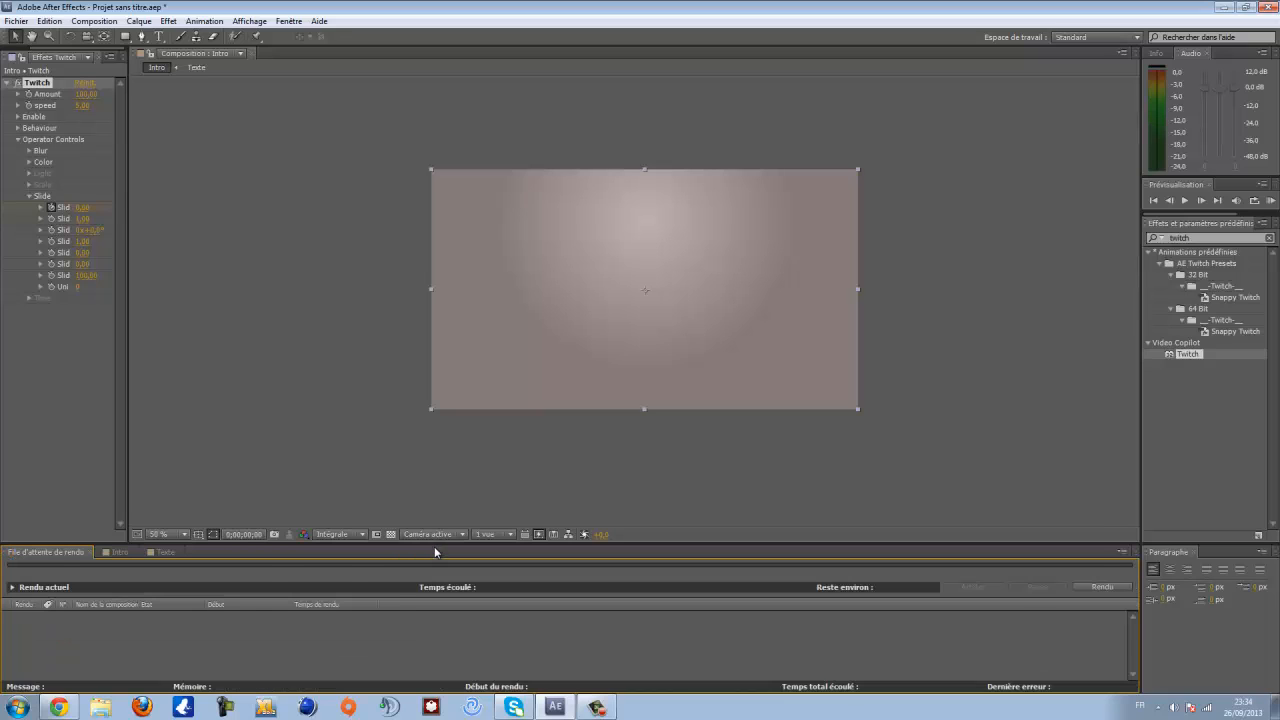
scroll(435, 549, "down", 1)
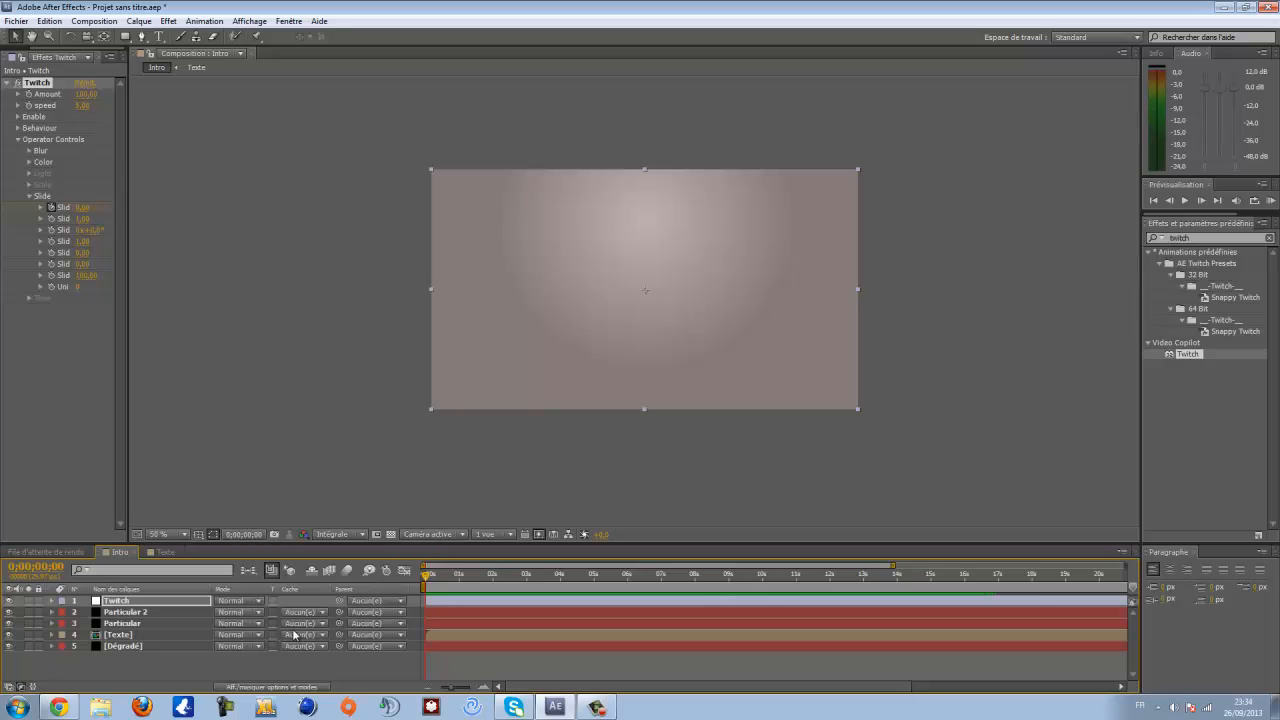
- Create a new adjustment layer in the Intro composition
right_click(131, 668)
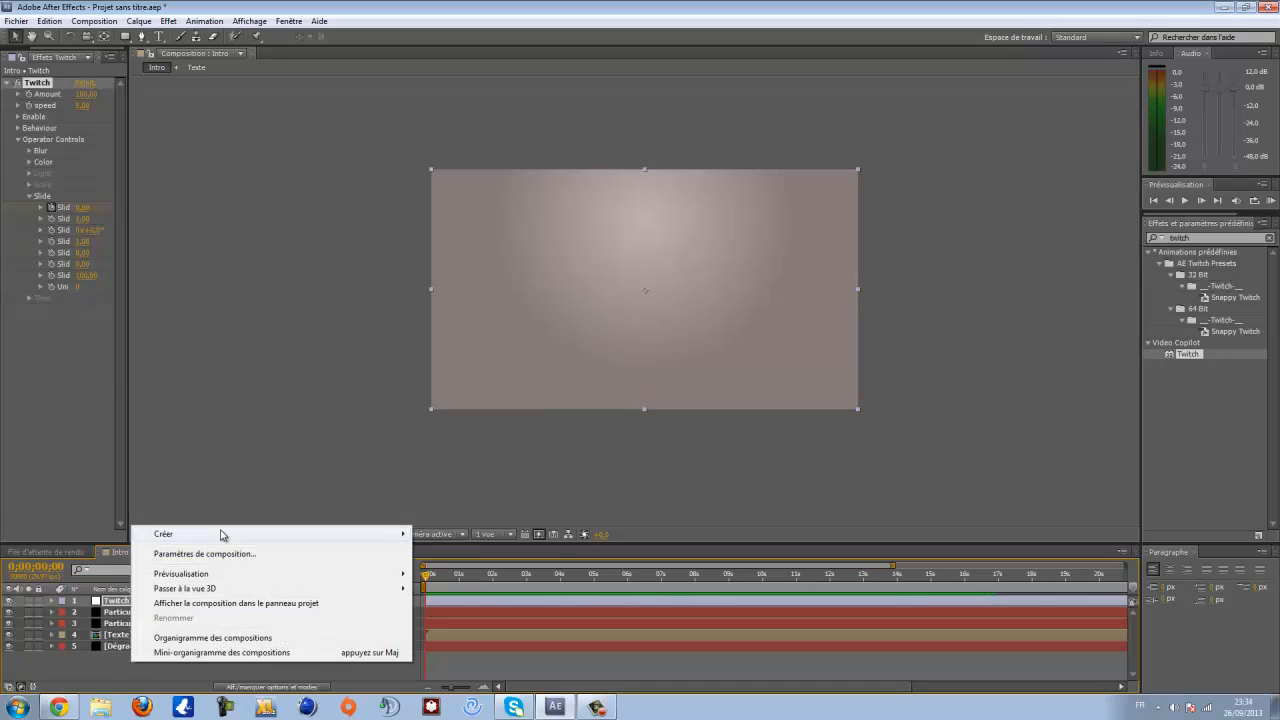
mouse_move(230, 534)
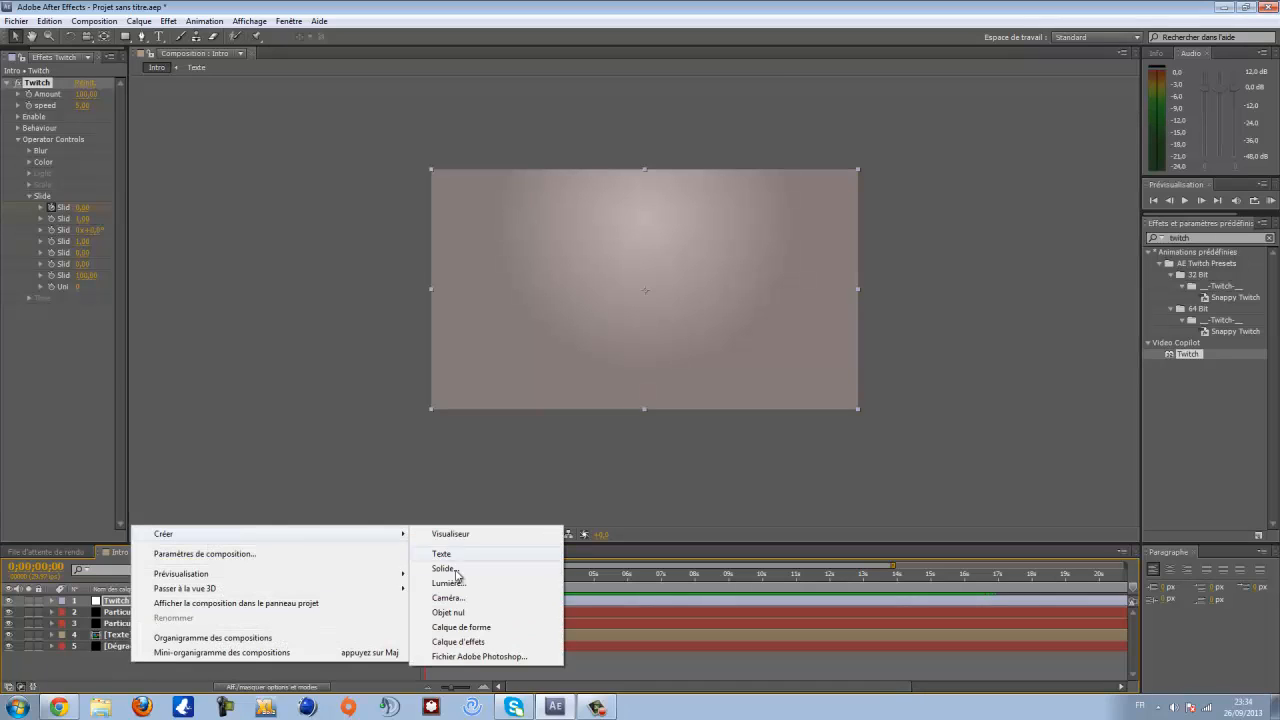
left_click(467, 645)
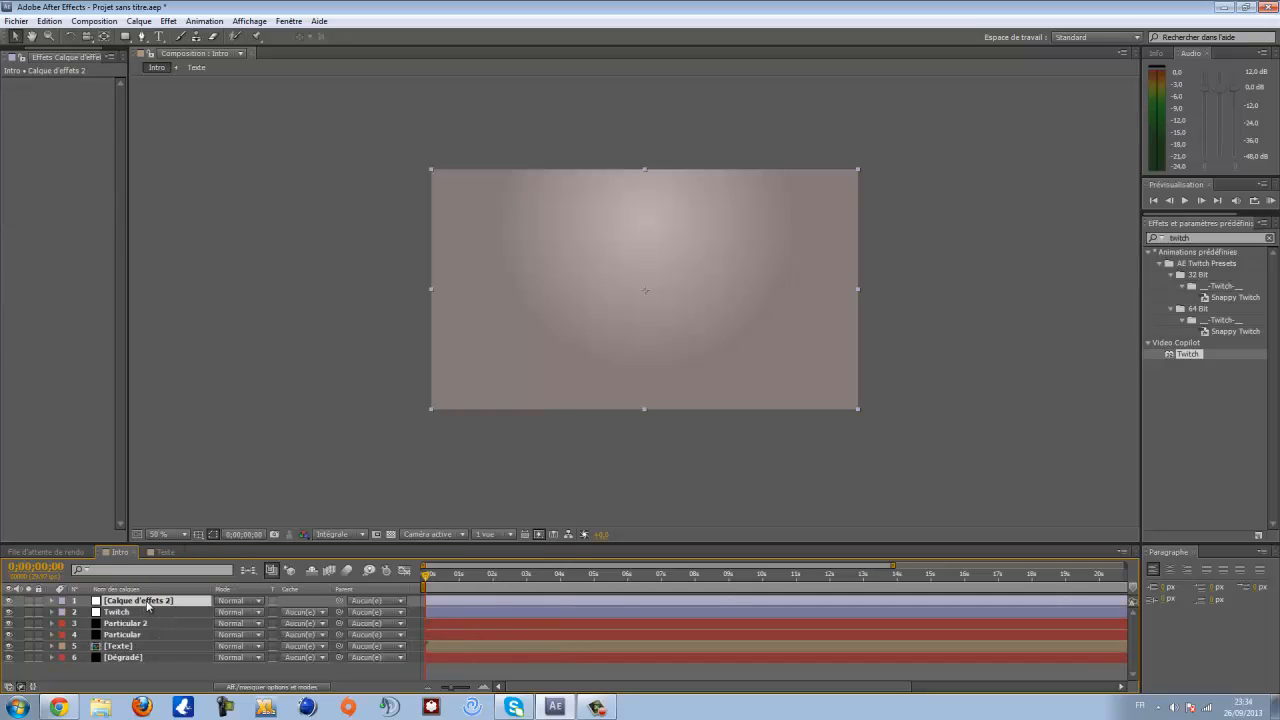
left_click(168, 21)
mouse_move(205, 457)
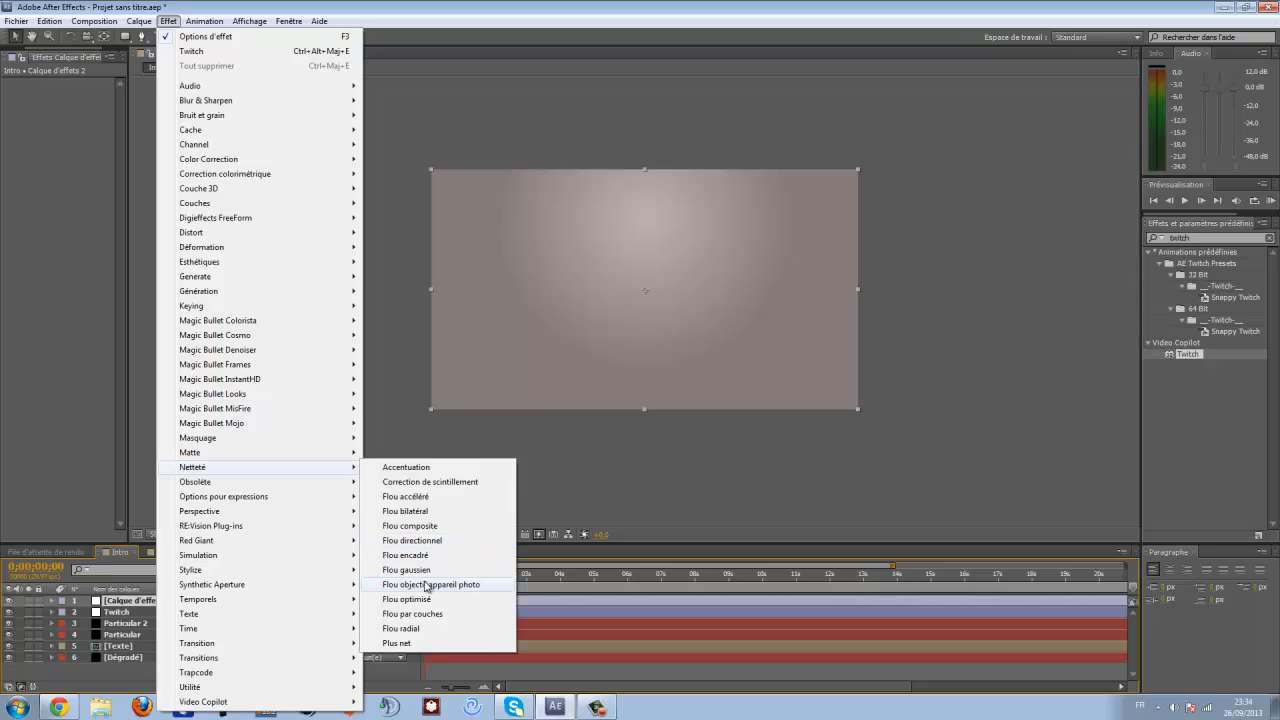
left_click(424, 569)
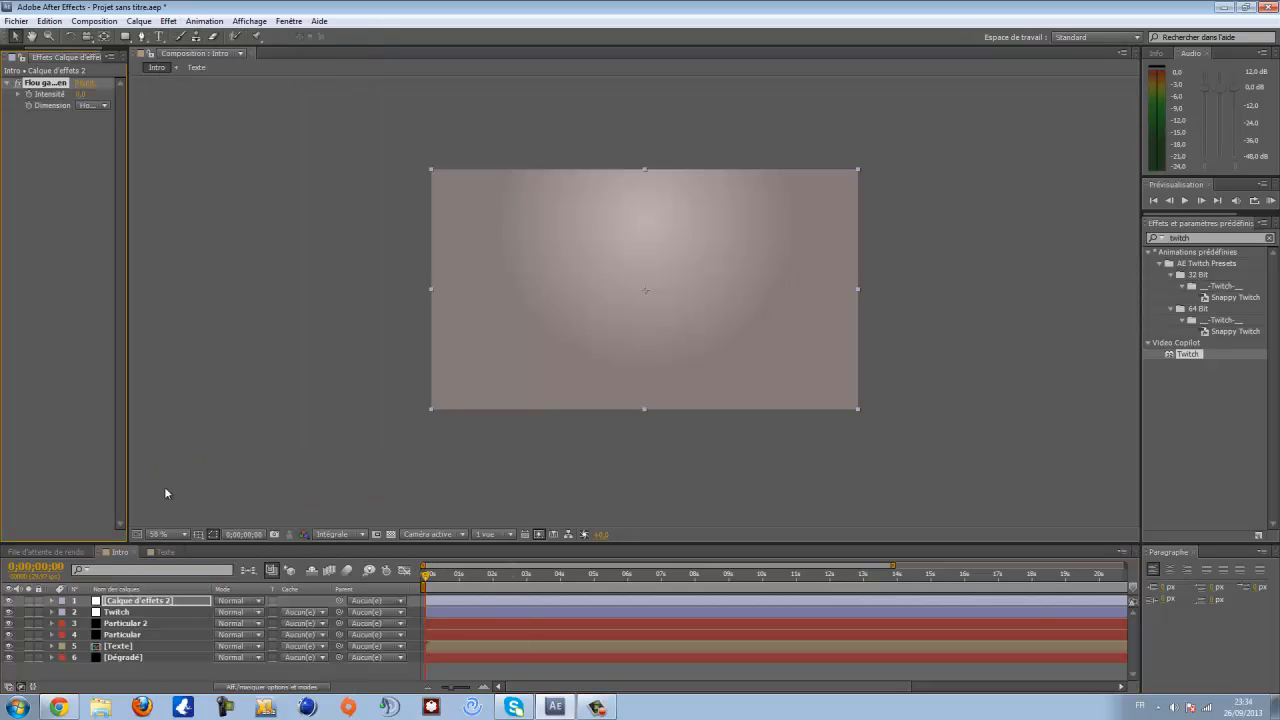
left_click_drag(85, 93, 765, 107)
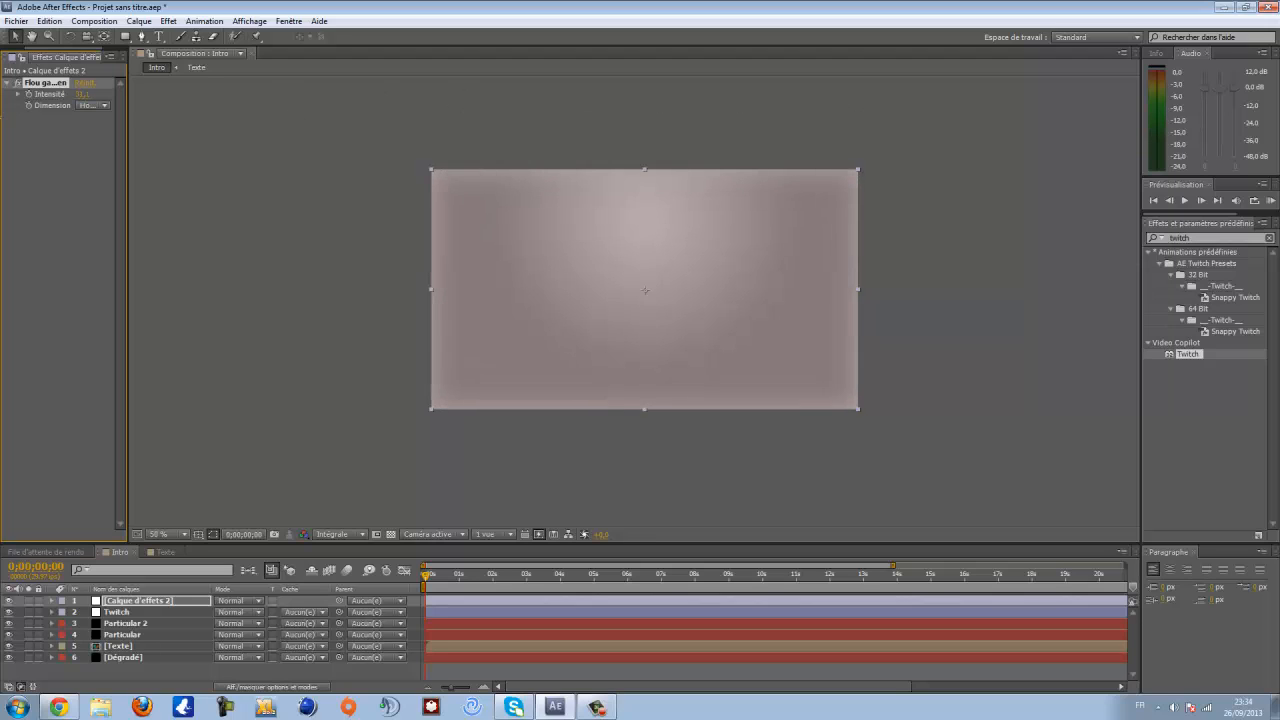
left_click_drag(1, 117, 46, 110)
key("Delete")
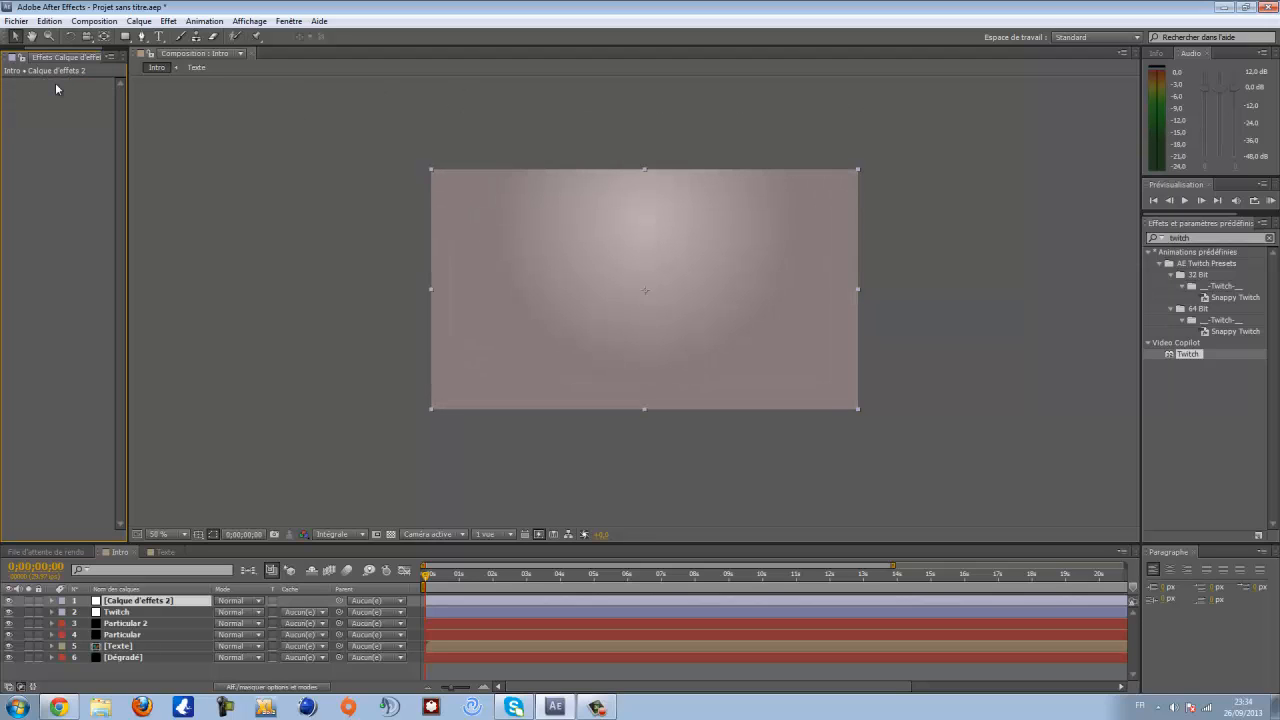
- Apply Flou encadré (Box Blur) to the adjustment layer with a blur radius of 50
left_click(168, 21)
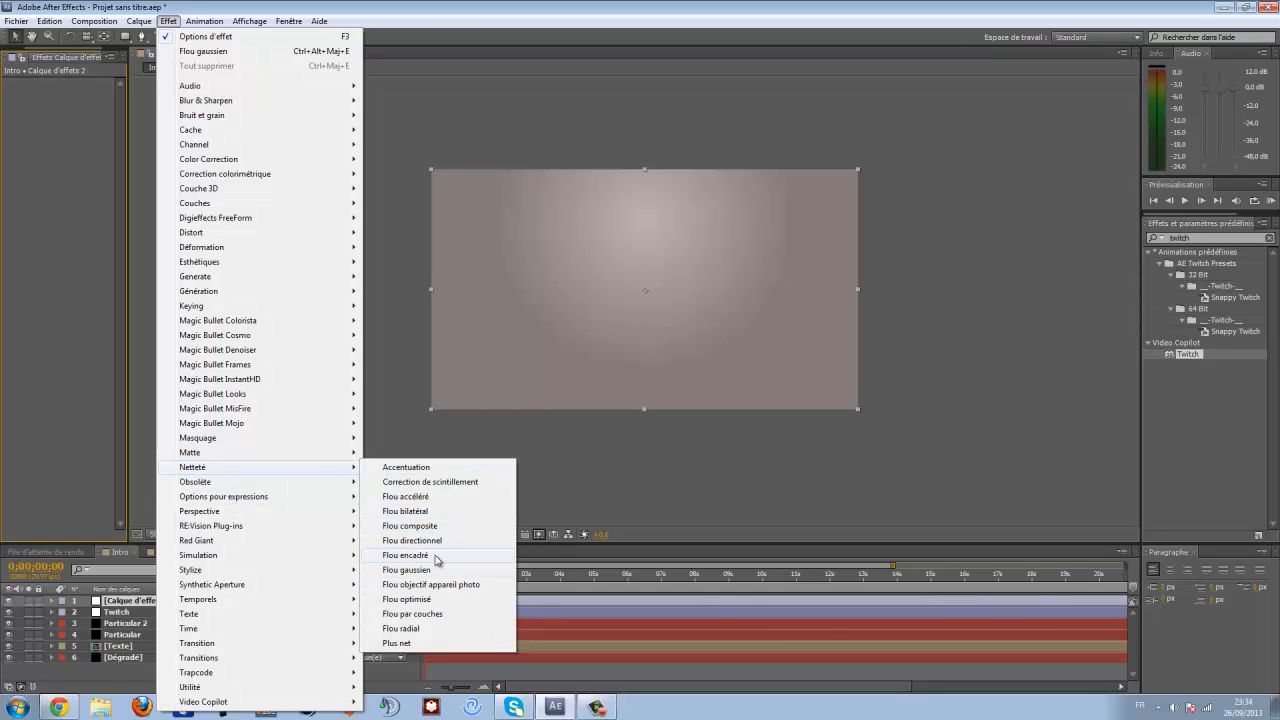
left_click(436, 555)
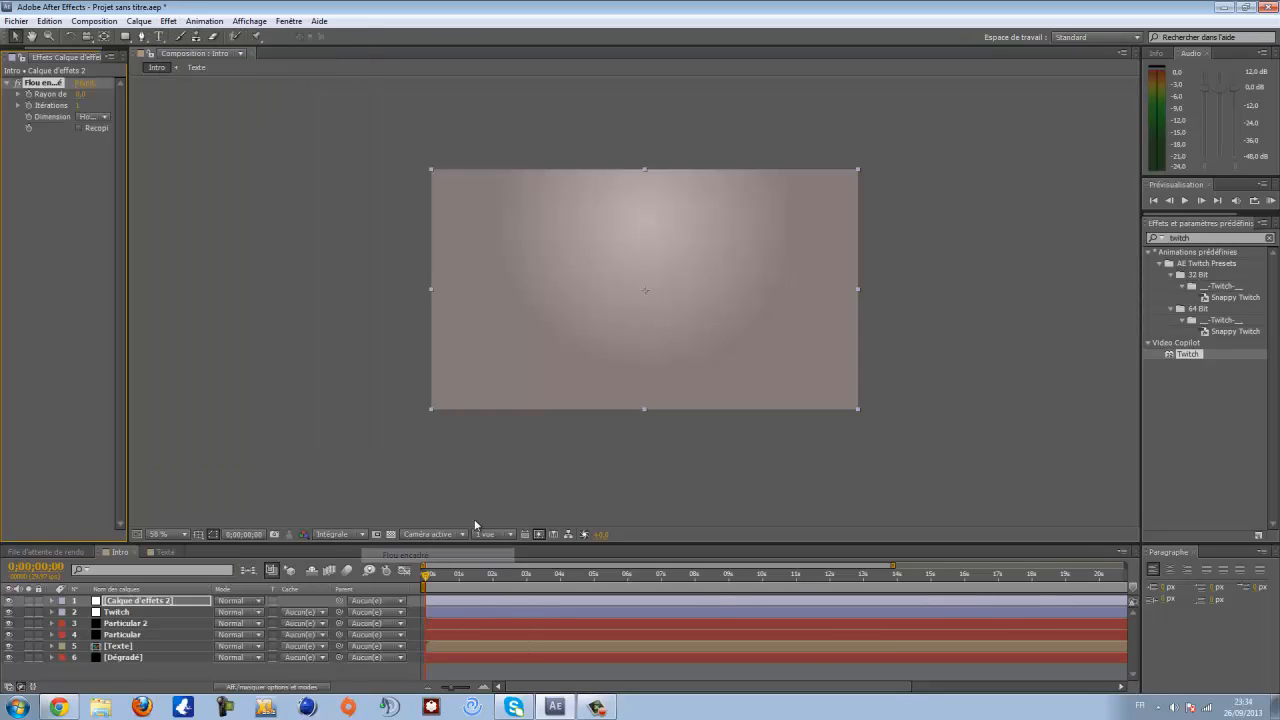
left_click(82, 94)
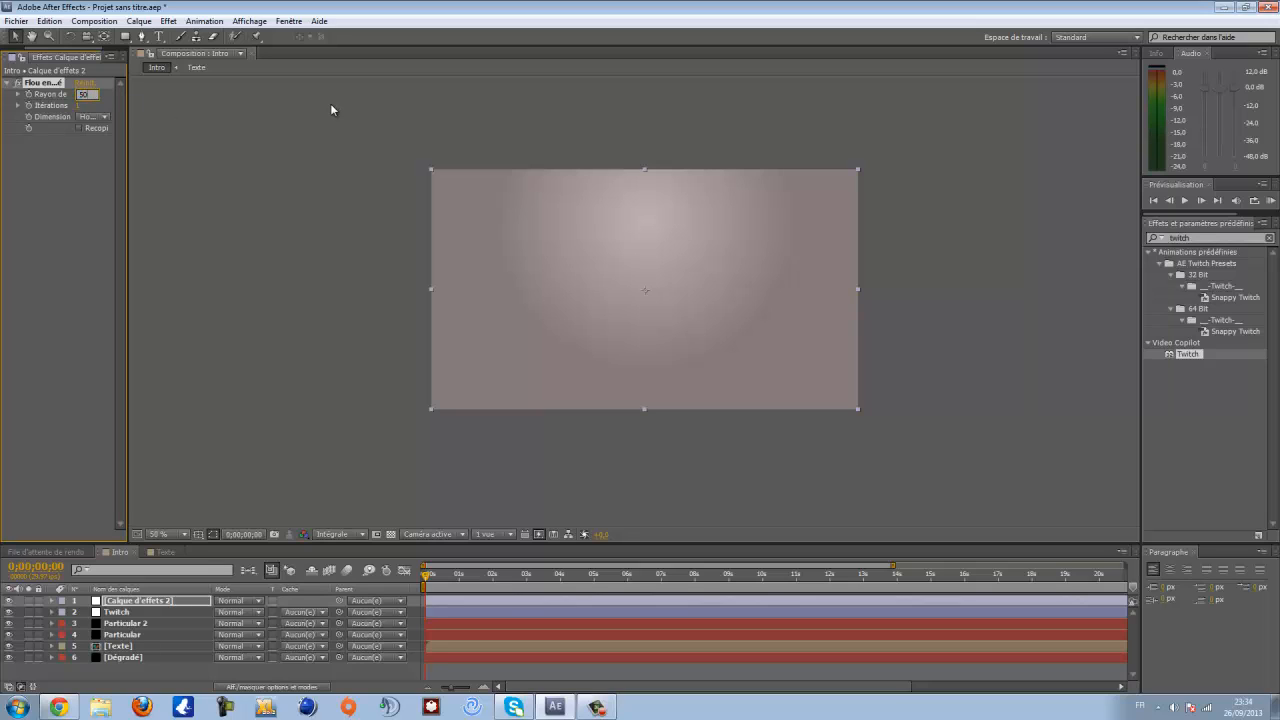
type("50")
key("Tab")
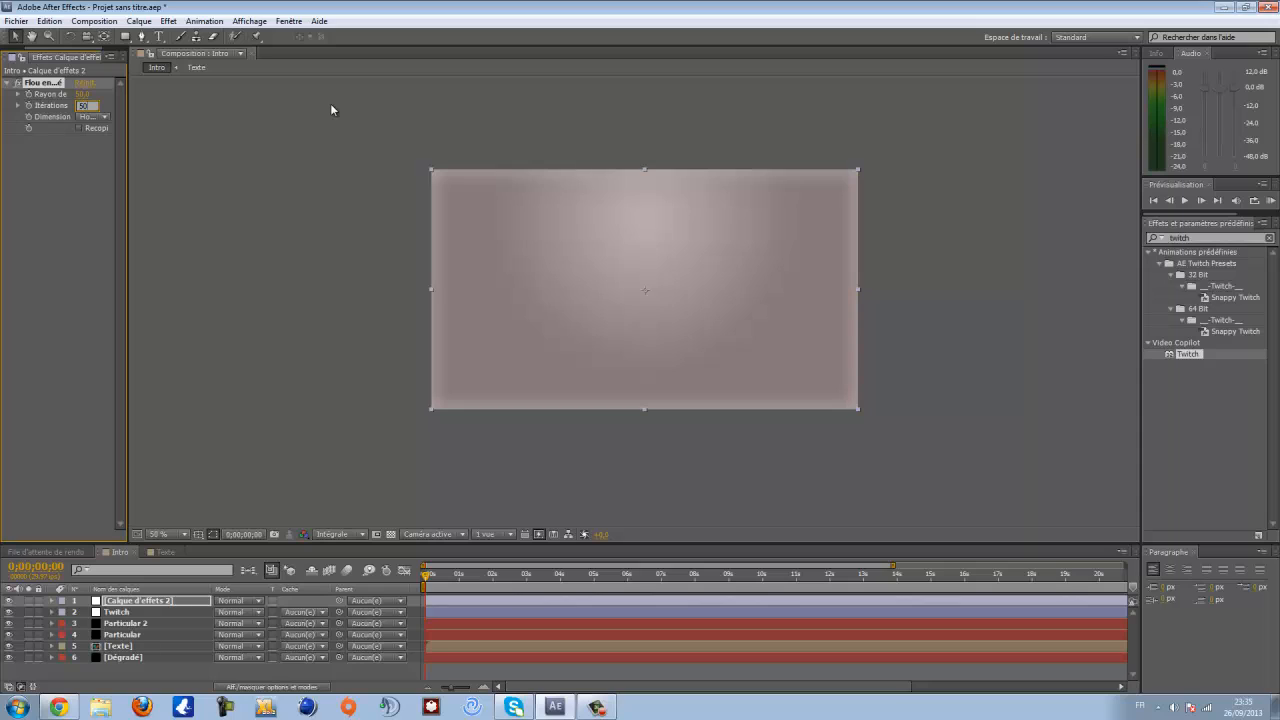
key("Return")
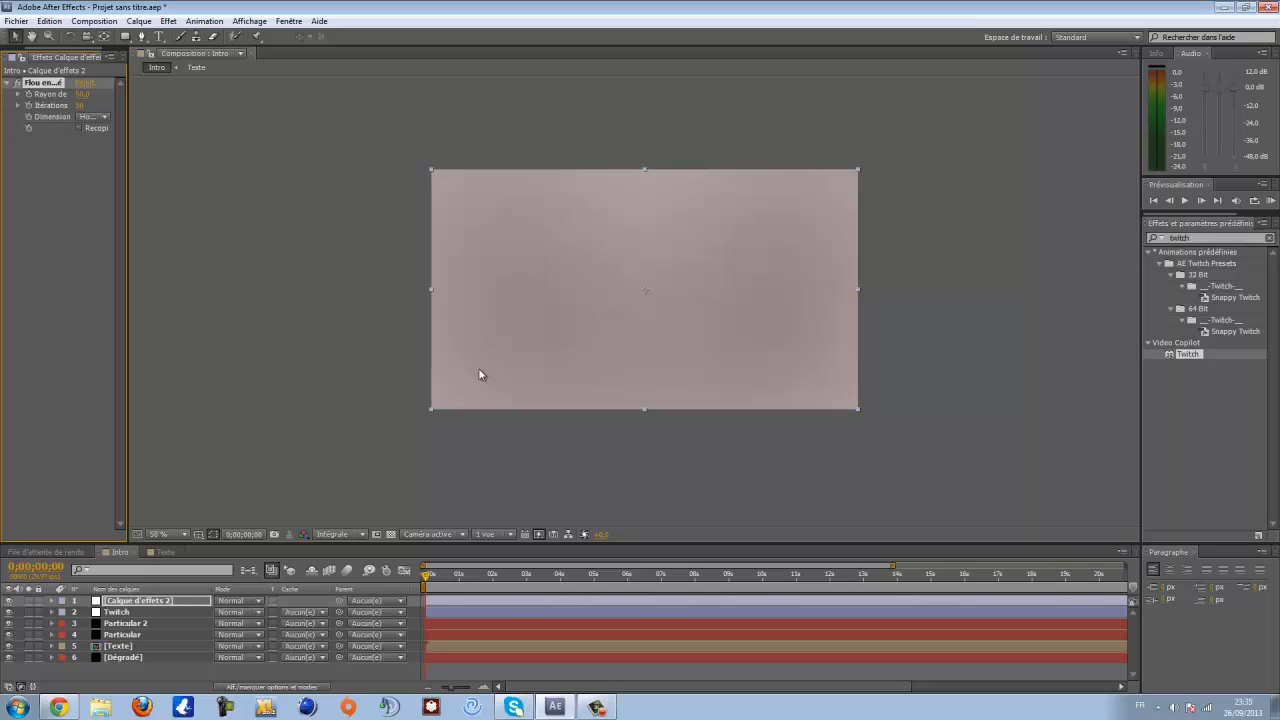
- Keyframe the blur radius at 50 at the start and set it to 0 at 0:00:00:22
left_click(29, 95)
left_click_drag(445, 580, 453, 575)
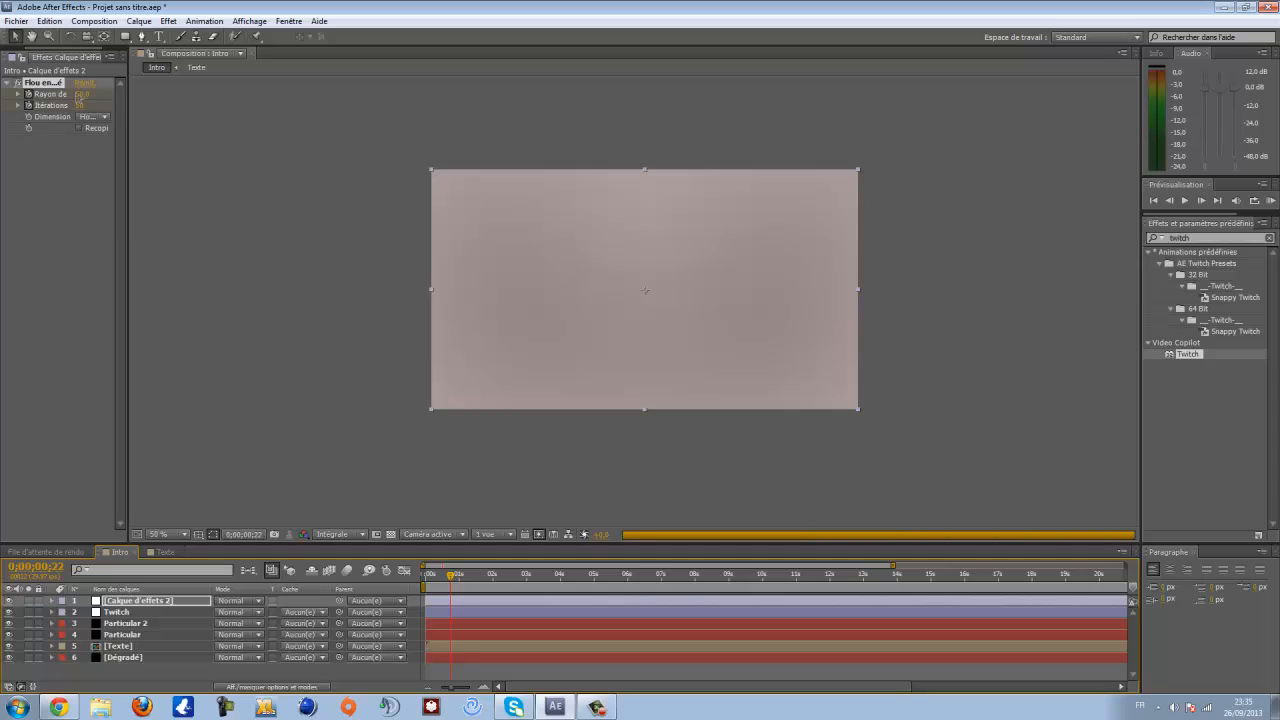
left_click(84, 94)
type("0")
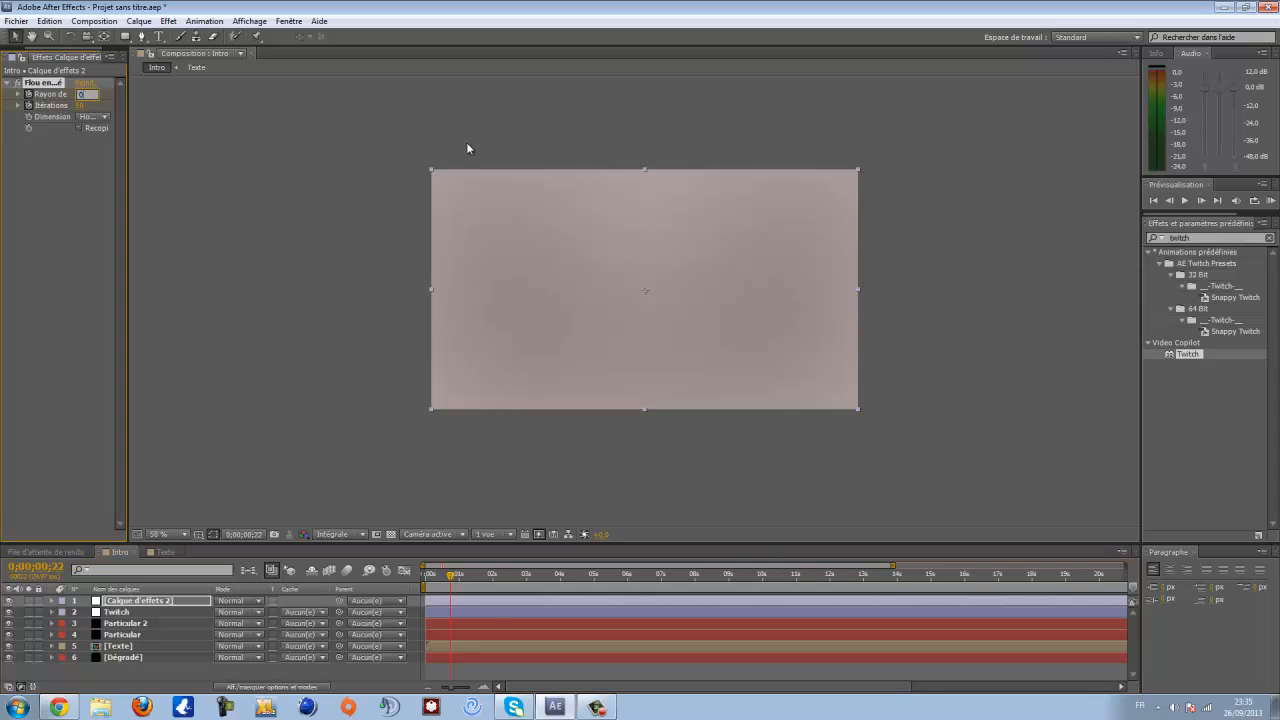
key("Tab")
key("Return")
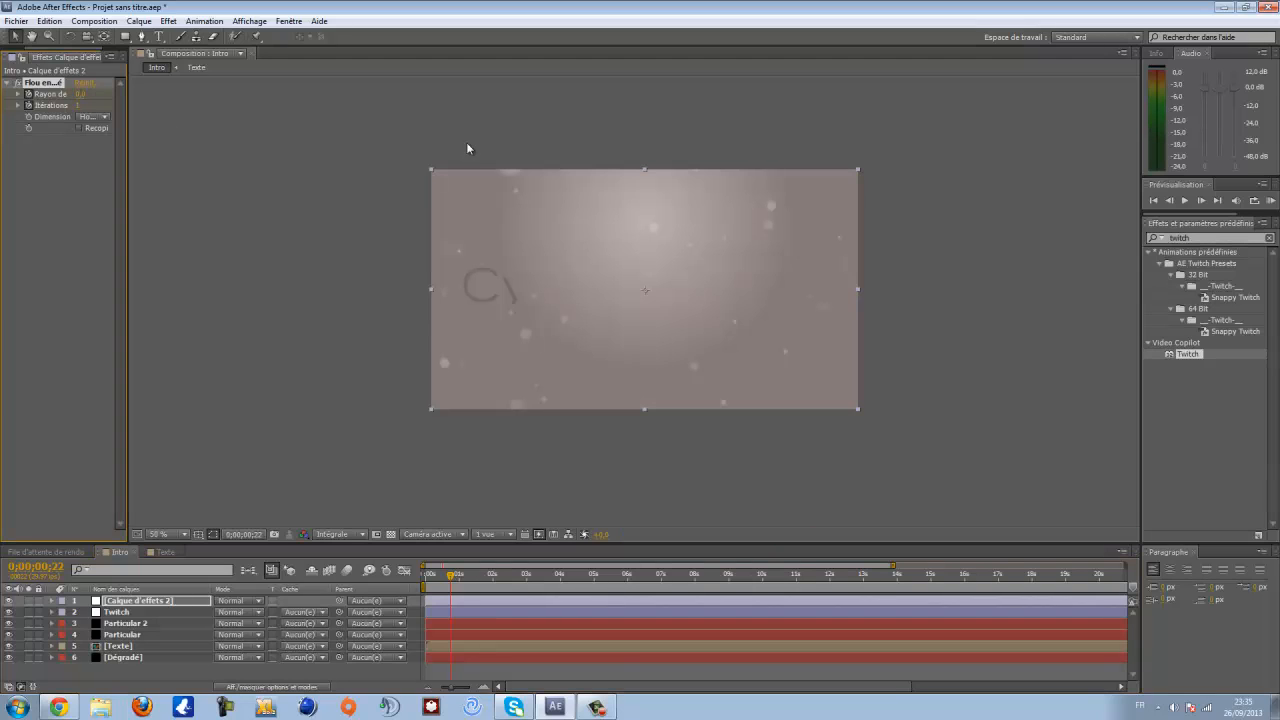
- Scrub through the opening of the timeline to review the blur-in
left_click_drag(451, 576, 446, 585)
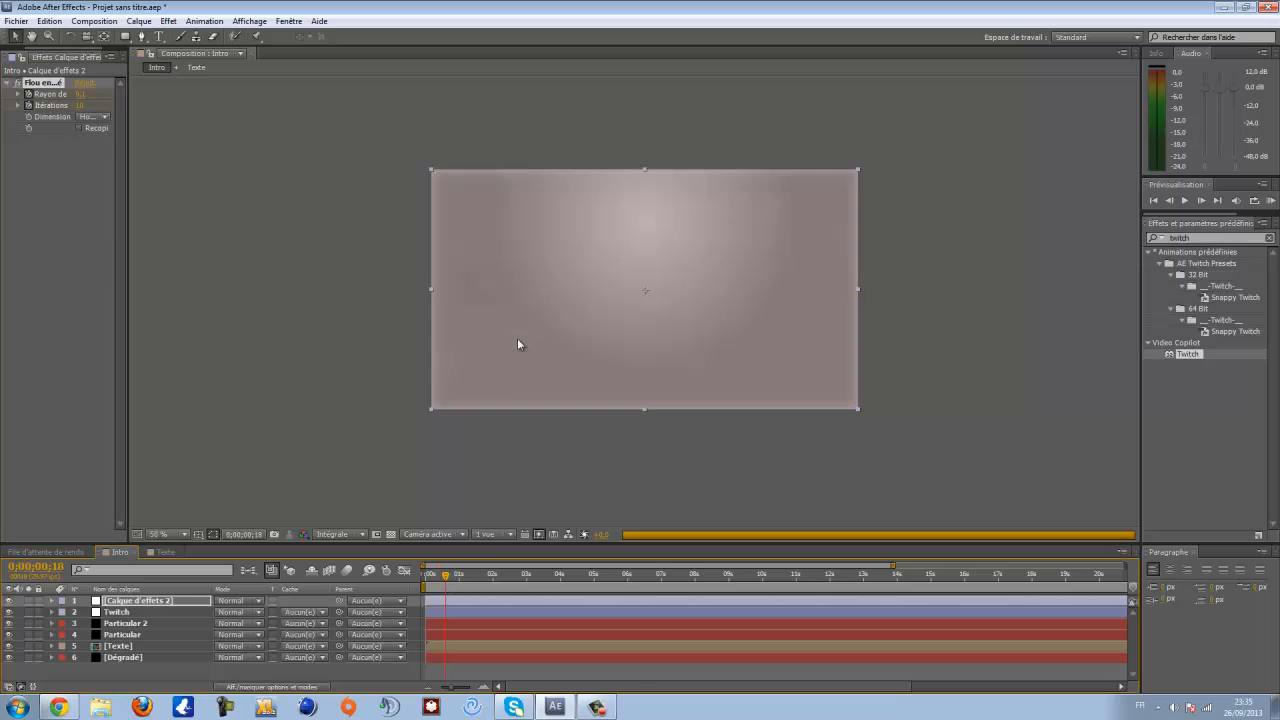
scroll(510, 336, "down", 2)
scroll(509, 341, "up", 2)
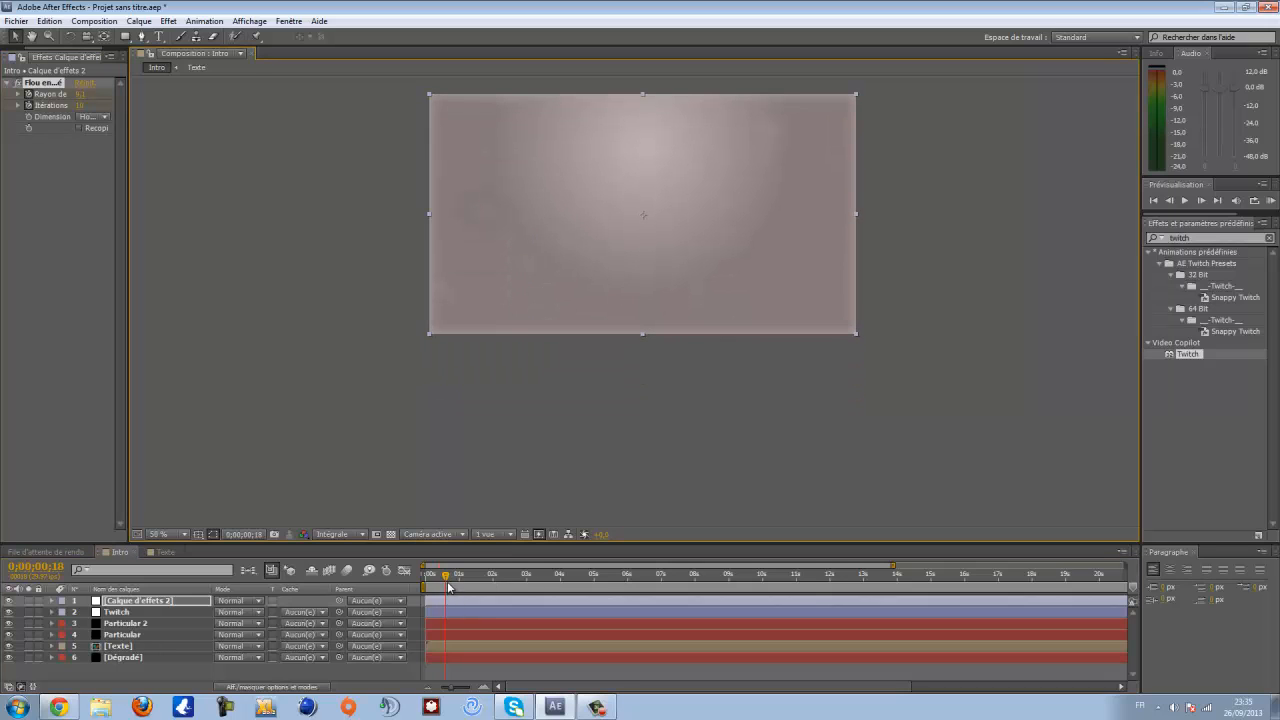
left_click_drag(444, 580, 453, 582)
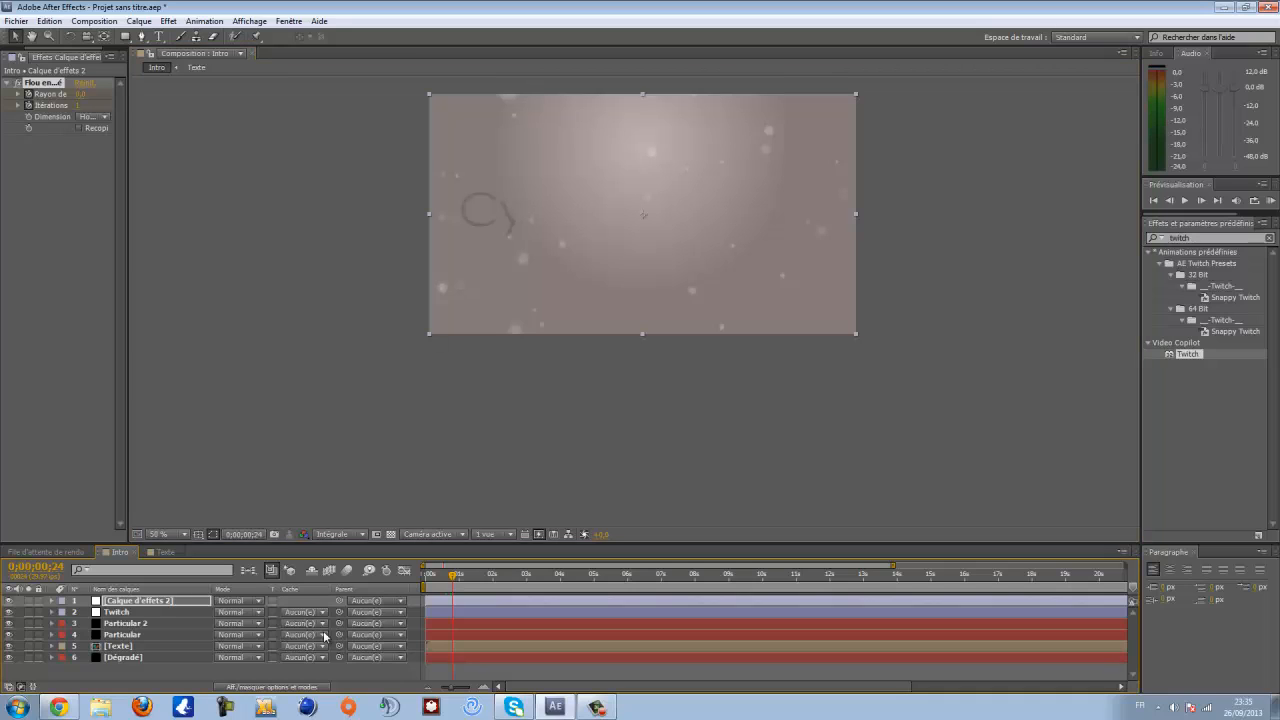
- Move the Texte layer so it starts at about 0:00:00:24
left_click(469, 646)
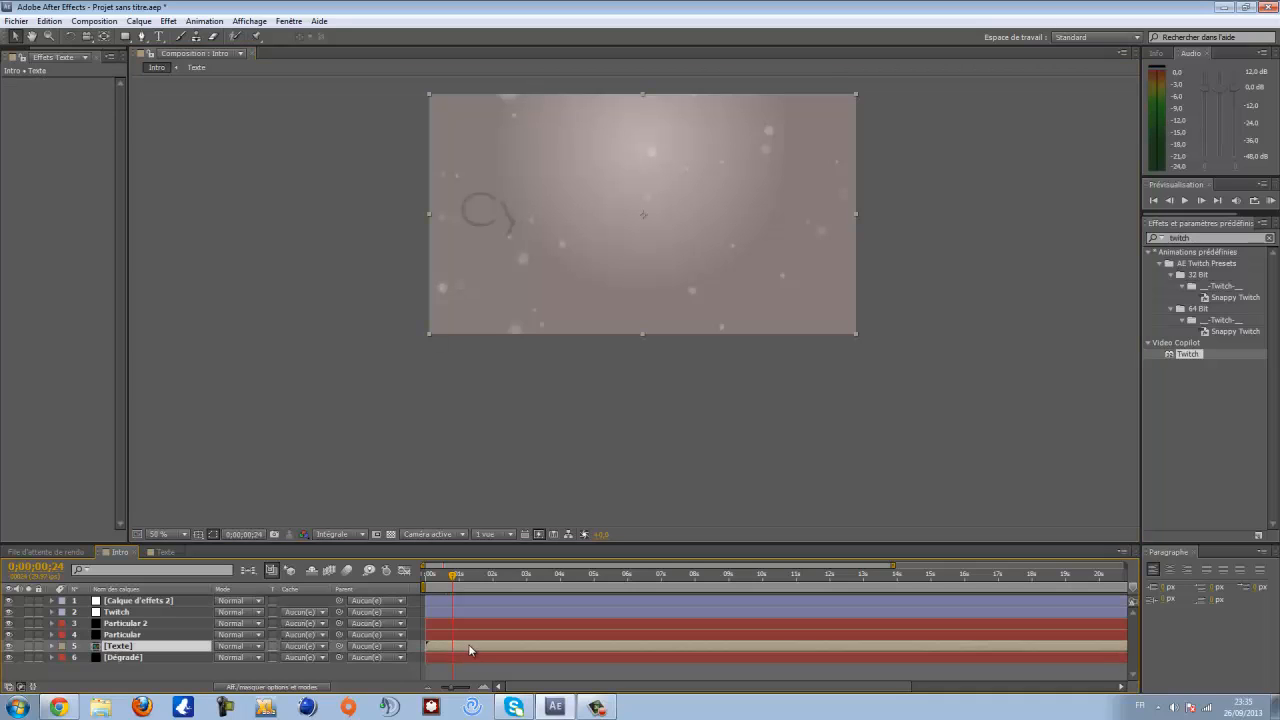
left_click_drag(486, 648, 492, 650)
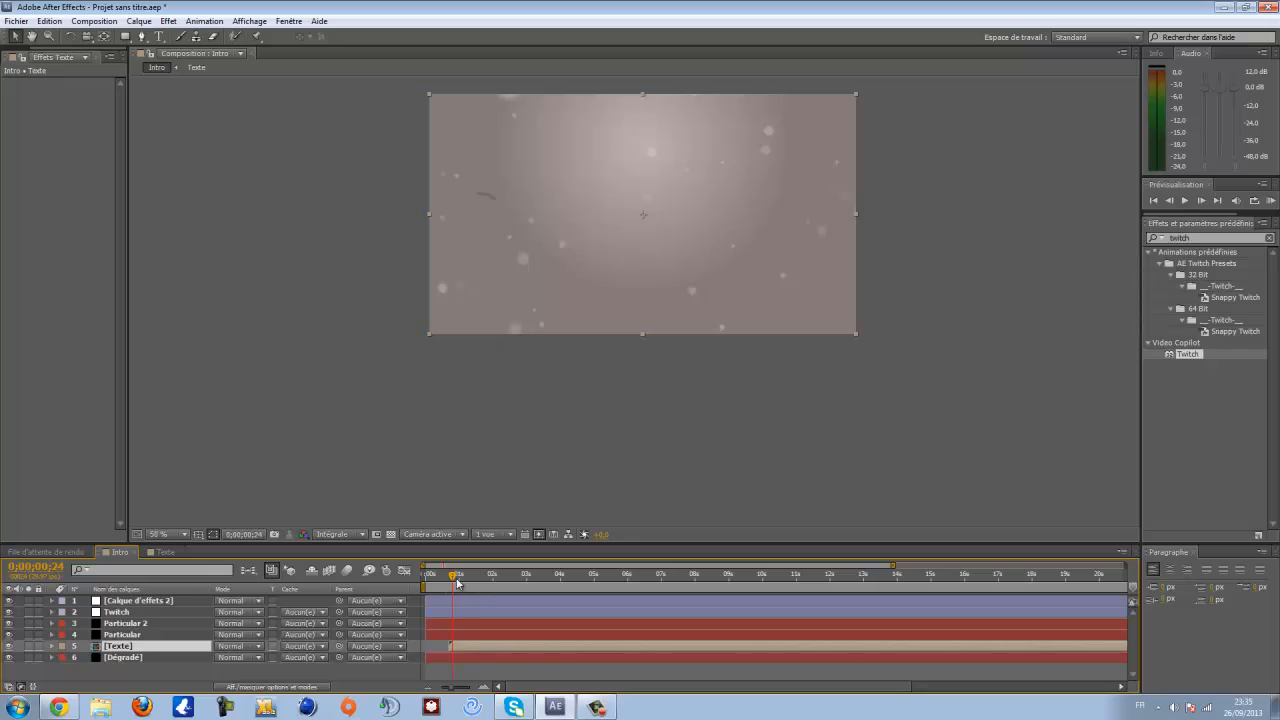
mouse_move(457, 583)
left_mouse_down()
mouse_move(436, 583)
mouse_move(482, 587)
left_mouse_up()
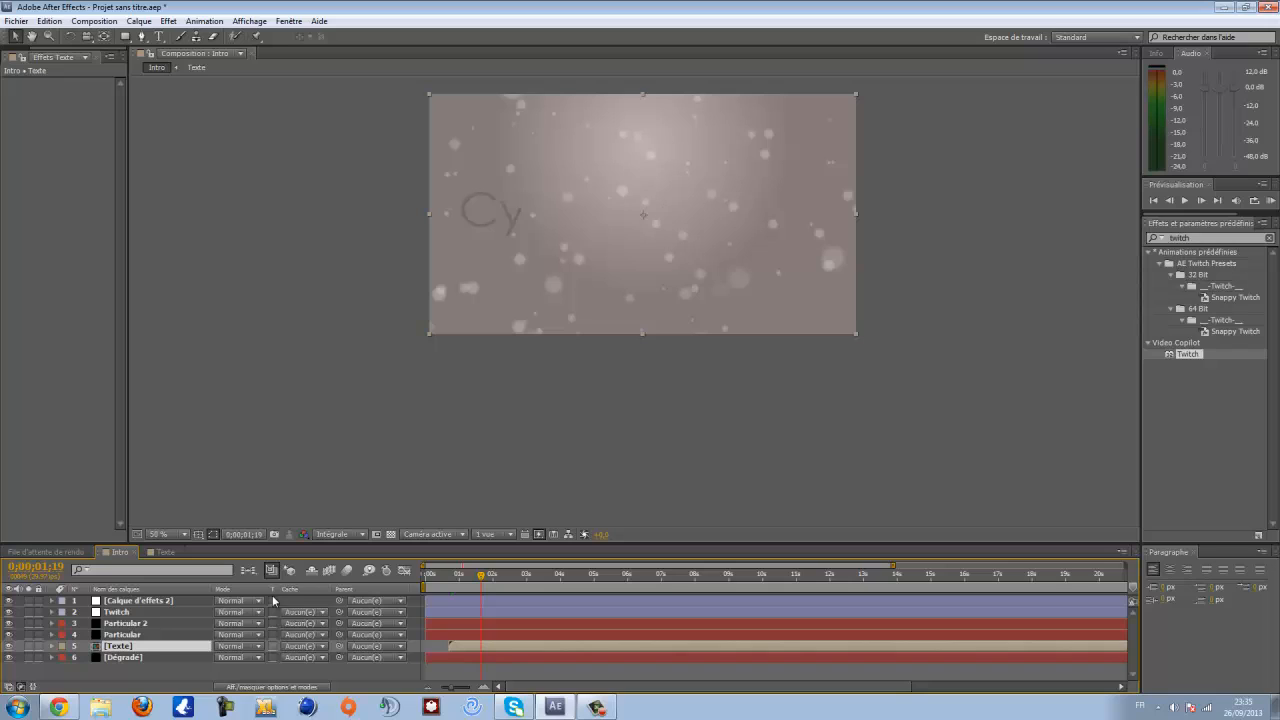
- Set the Dégradé gradient's start color to a near-white tint
left_click(122, 657)
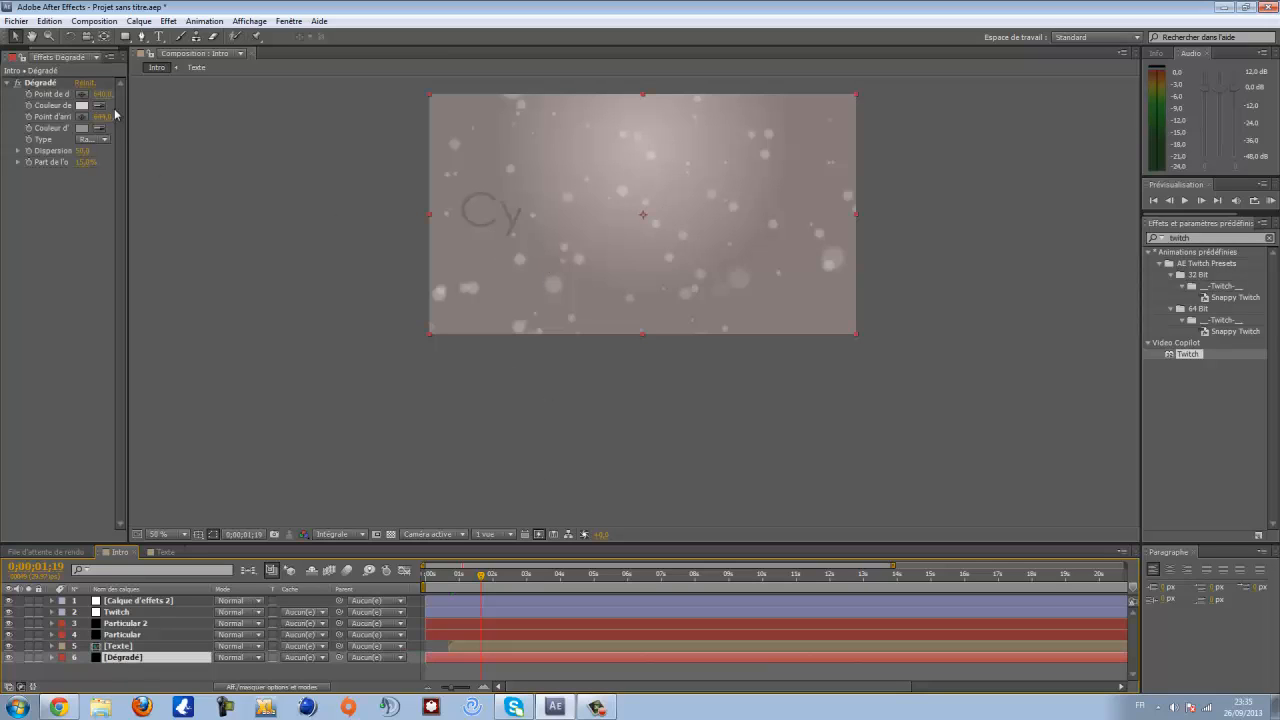
left_click(82, 105)
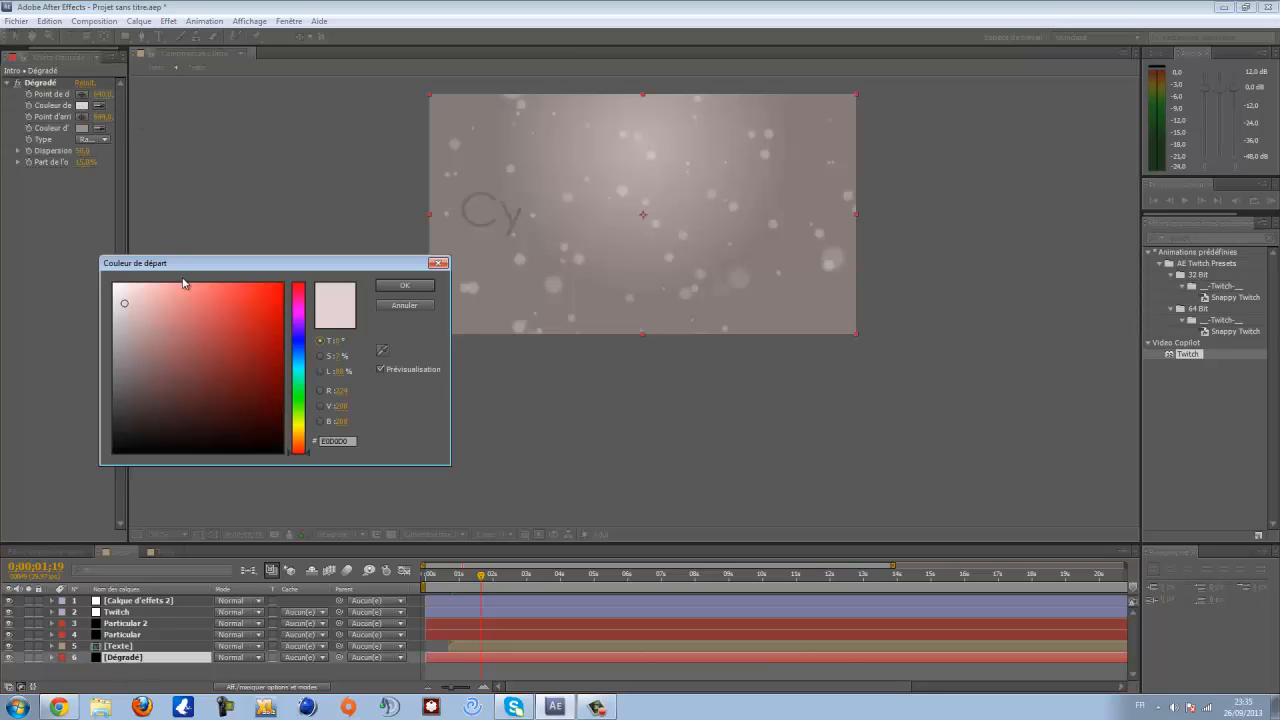
left_click(113, 286)
left_click_drag(113, 286, 116, 289)
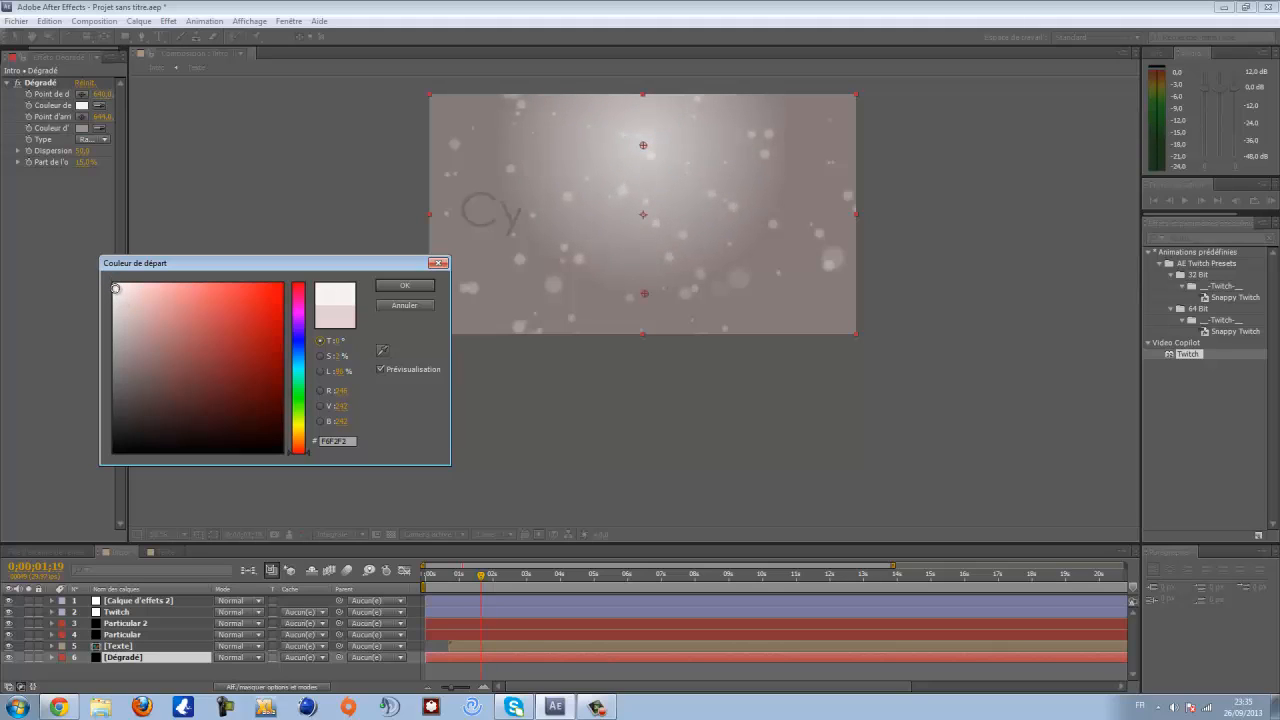
left_click(399, 285)
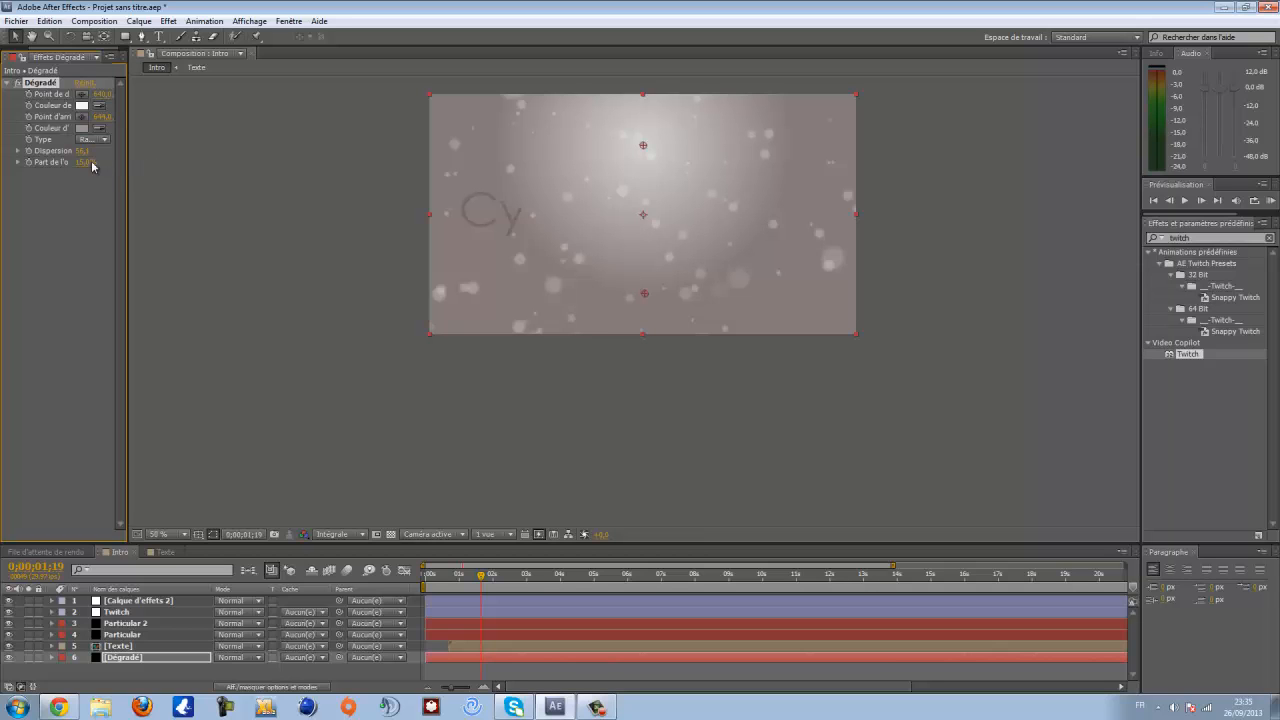
- Nudge the gradient's blend-with-original amount and set its end color to a darker dusty pink
mouse_move(80, 164)
left_mouse_down()
mouse_move(104, 162)
mouse_move(86, 166)
left_mouse_up()
left_click(82, 129)
left_click(134, 333)
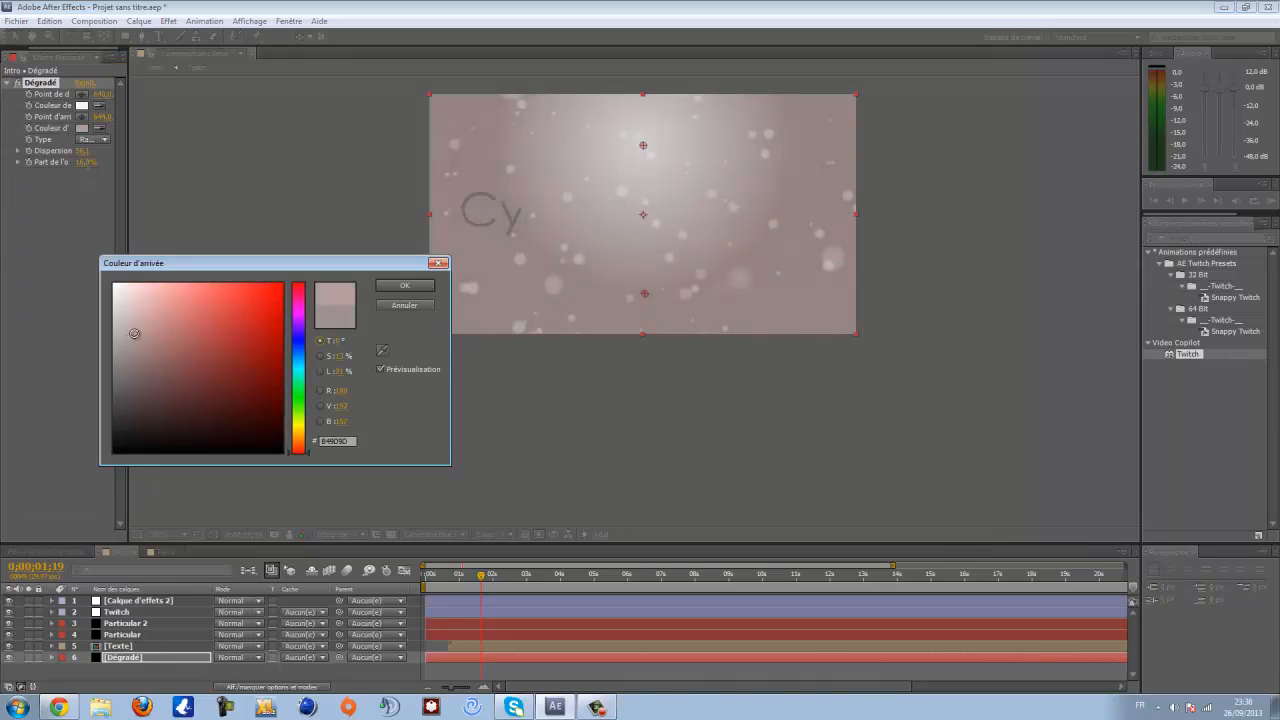
left_click(404, 285)
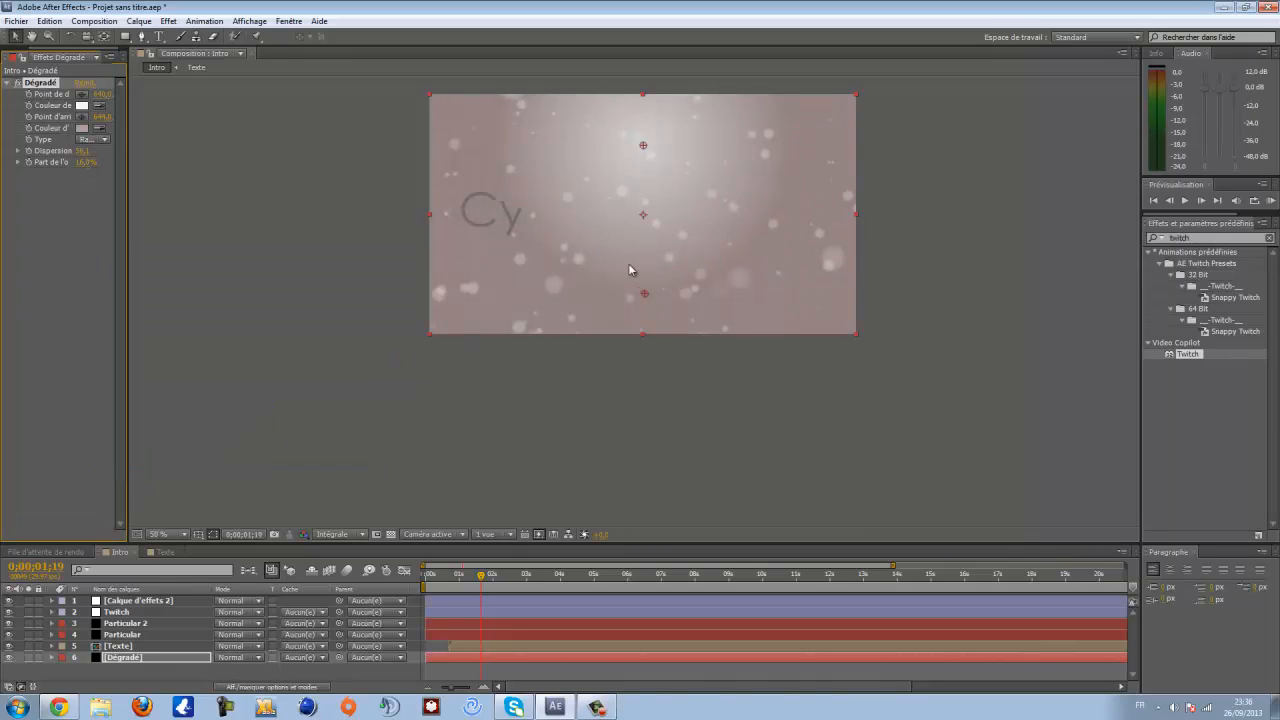
- Create a new composition-size solid layer named Fondu sortant
mouse_move(482, 575)
left_mouse_down()
mouse_move(580, 583)
mouse_move(493, 576)
left_mouse_up()
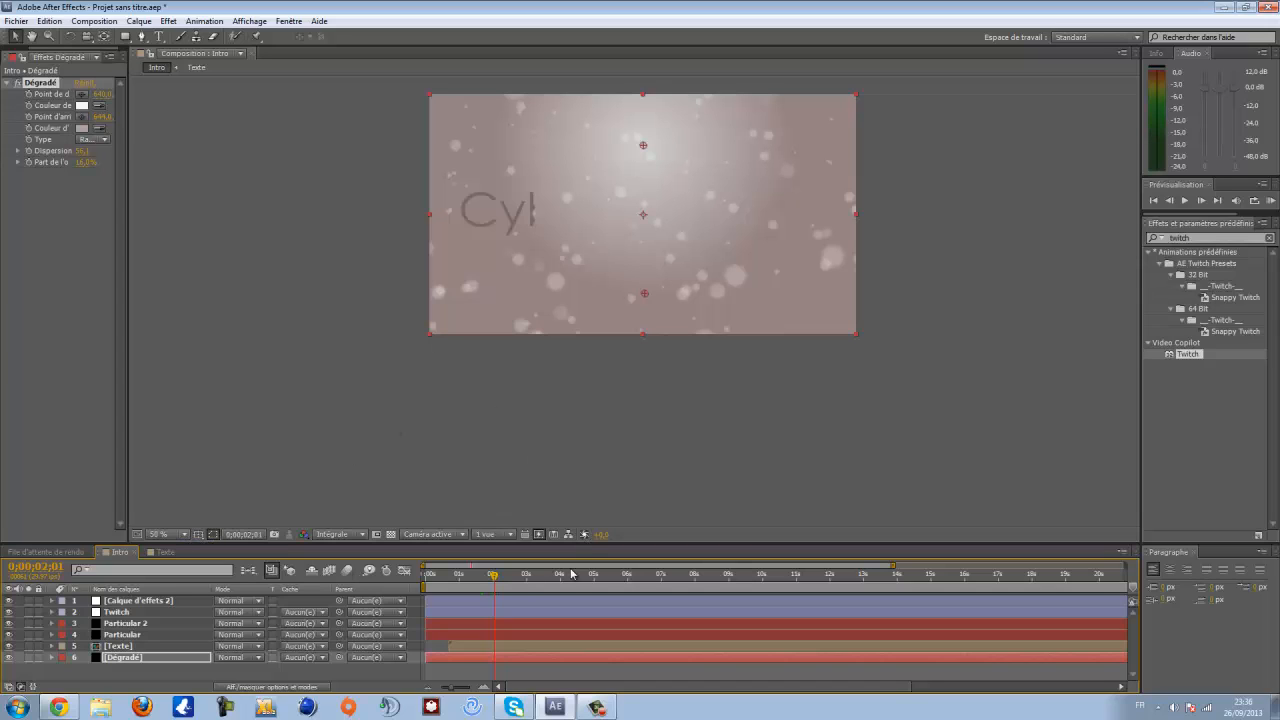
left_click_drag(488, 578, 711, 595)
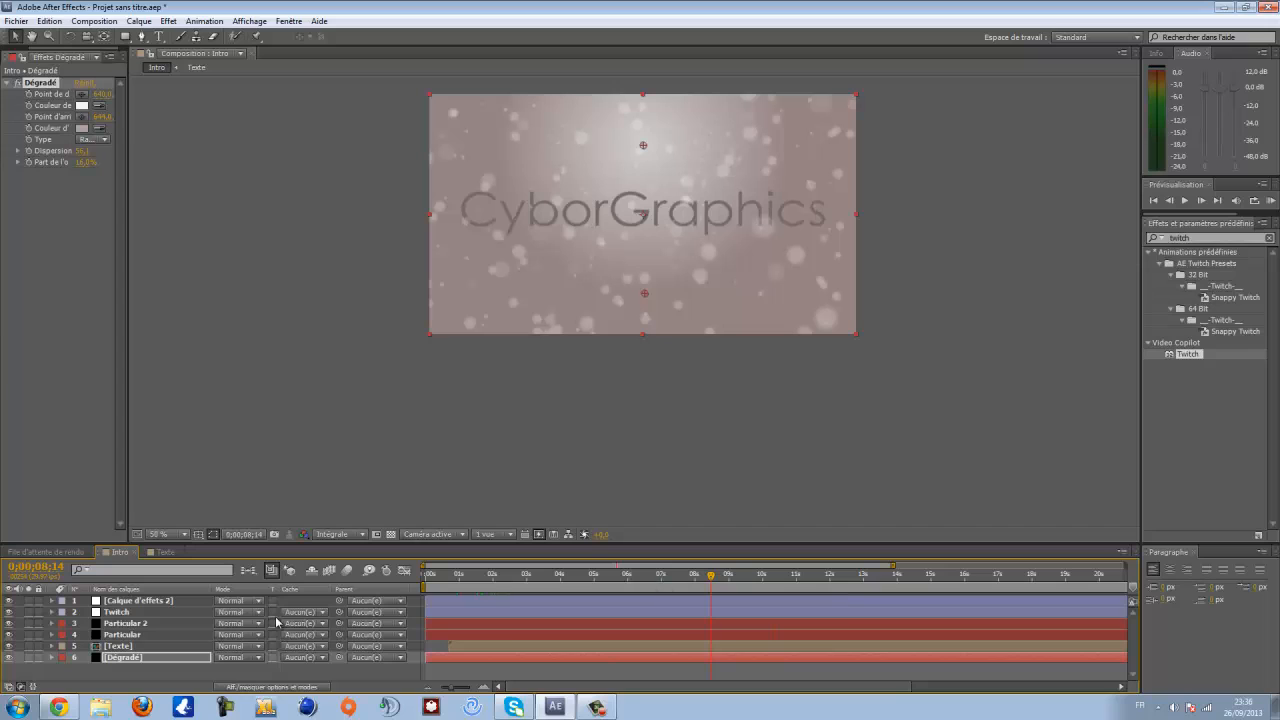
right_click(124, 672)
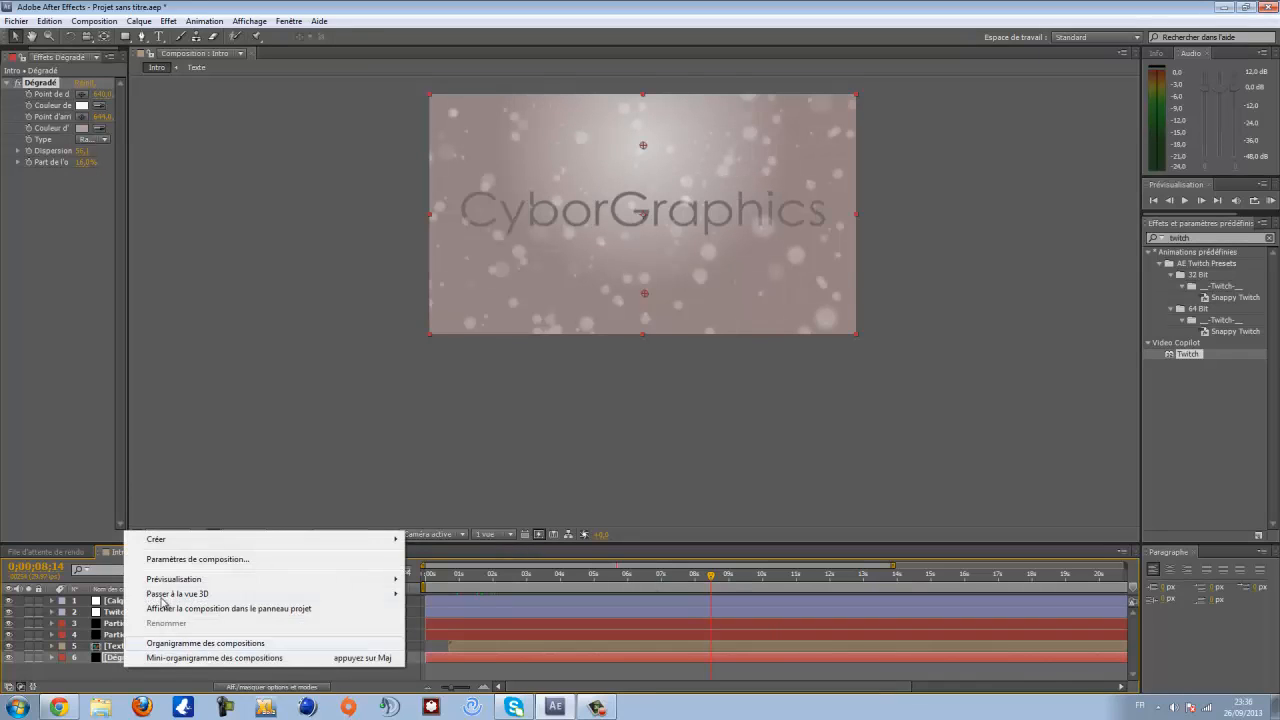
mouse_move(165, 541)
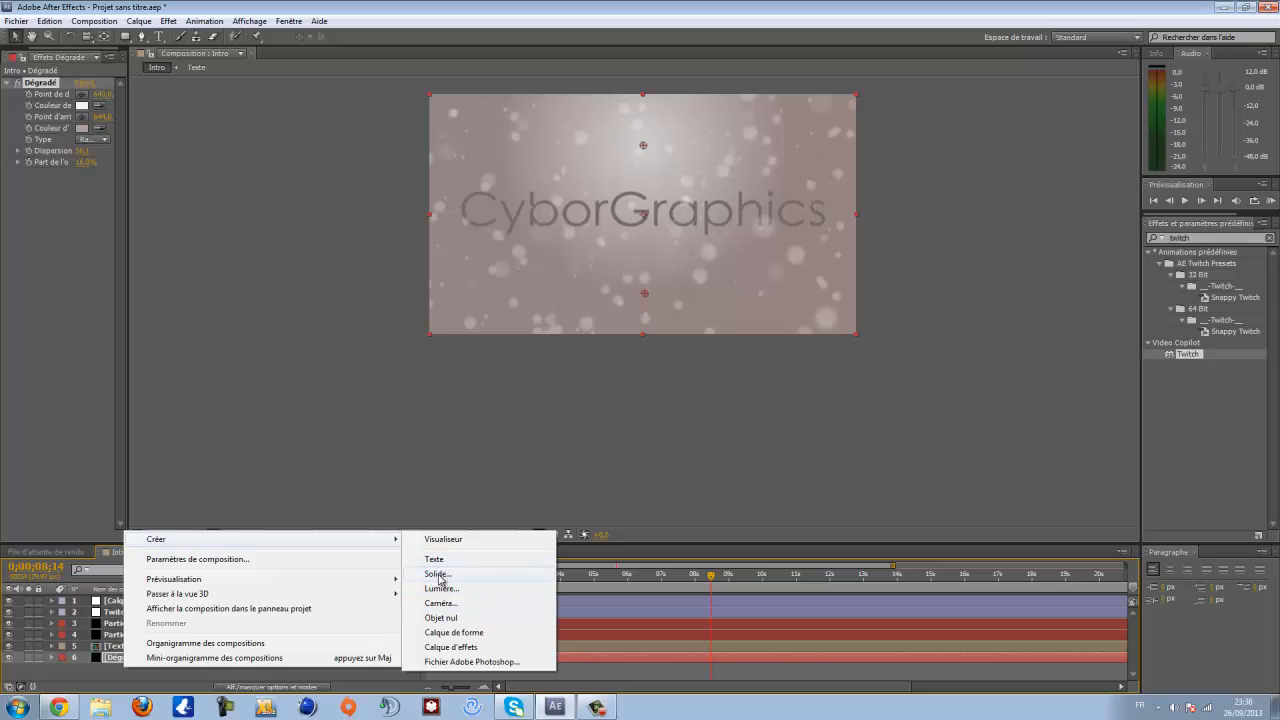
left_click(439, 575)
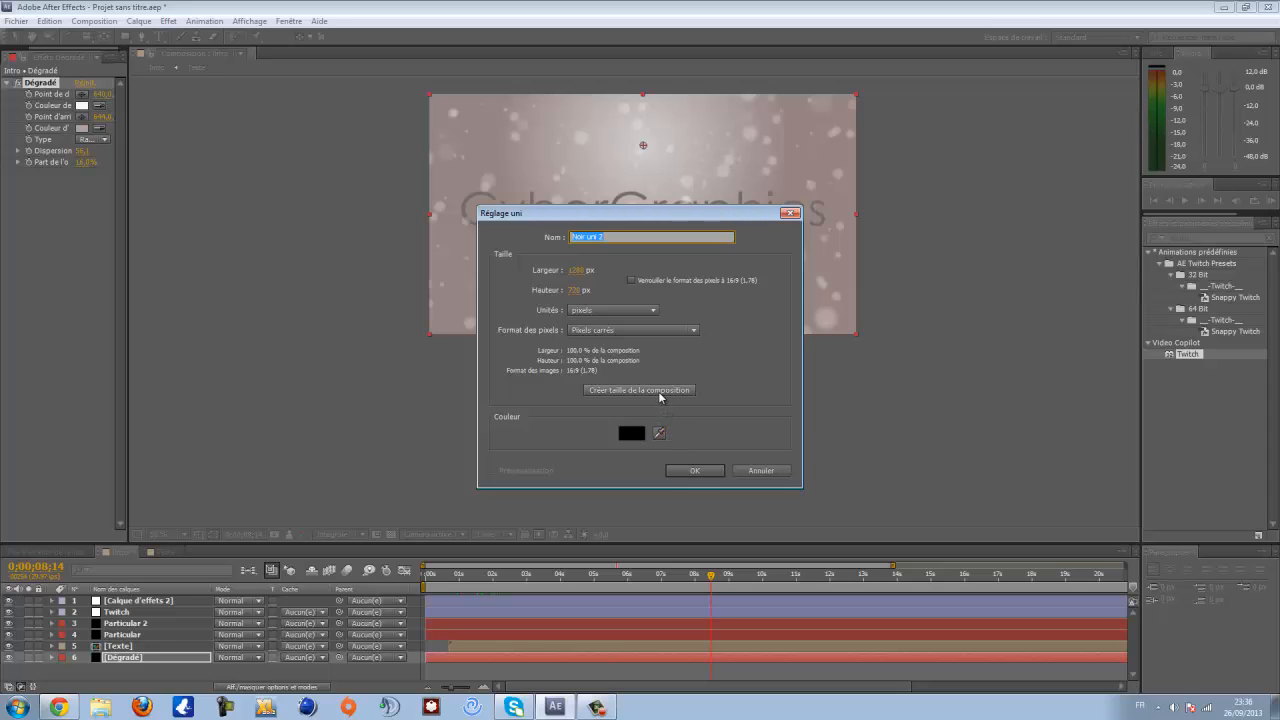
left_click(659, 392)
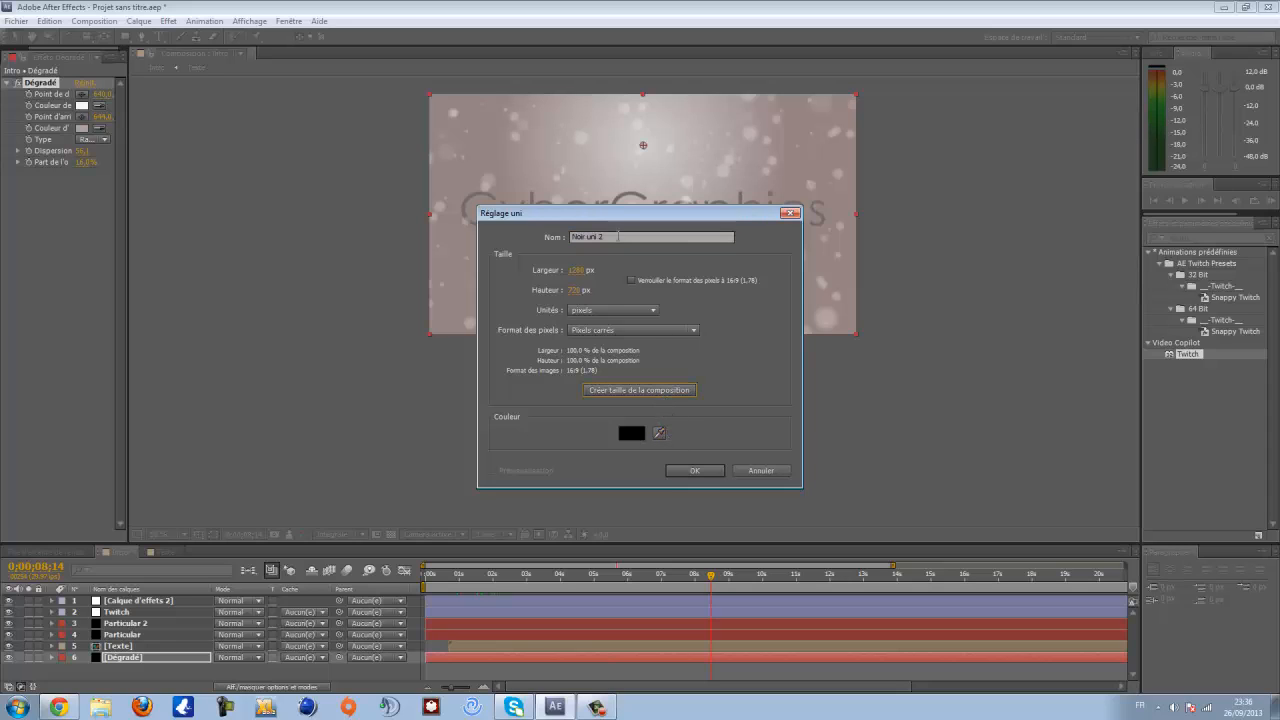
left_click_drag(618, 237, 503, 245)
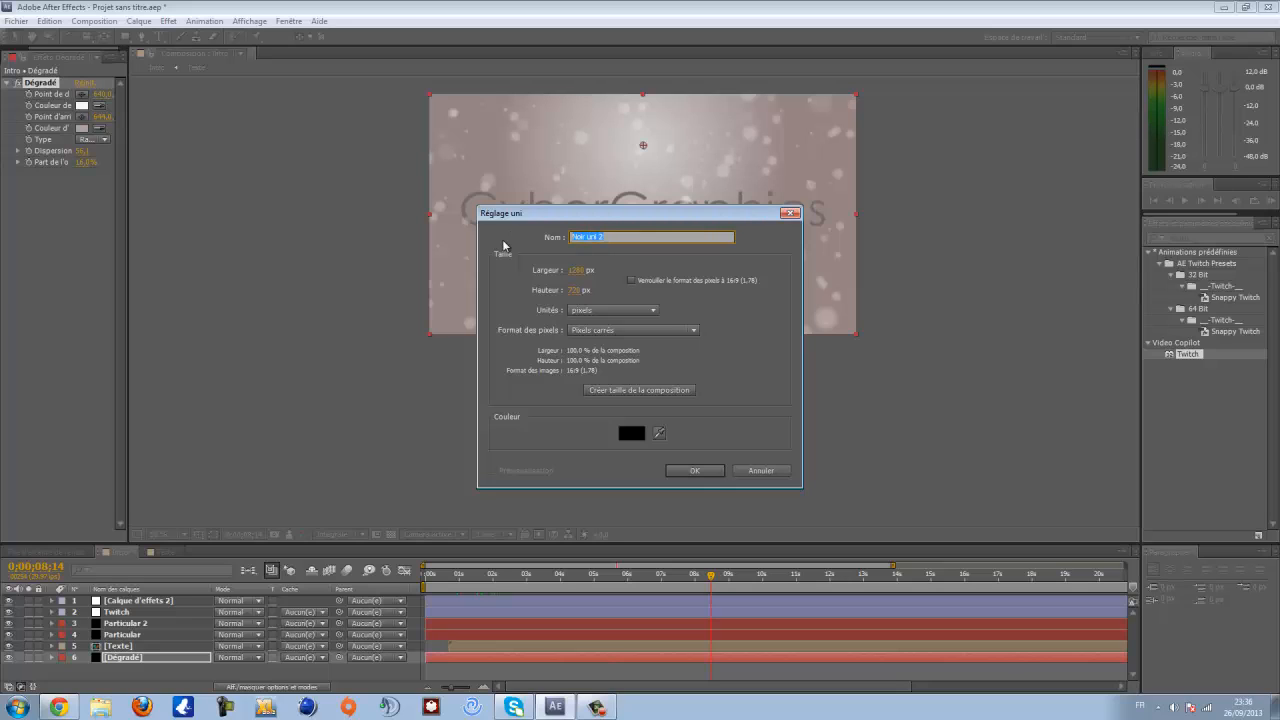
type("Fondu sortant")
key("Return")
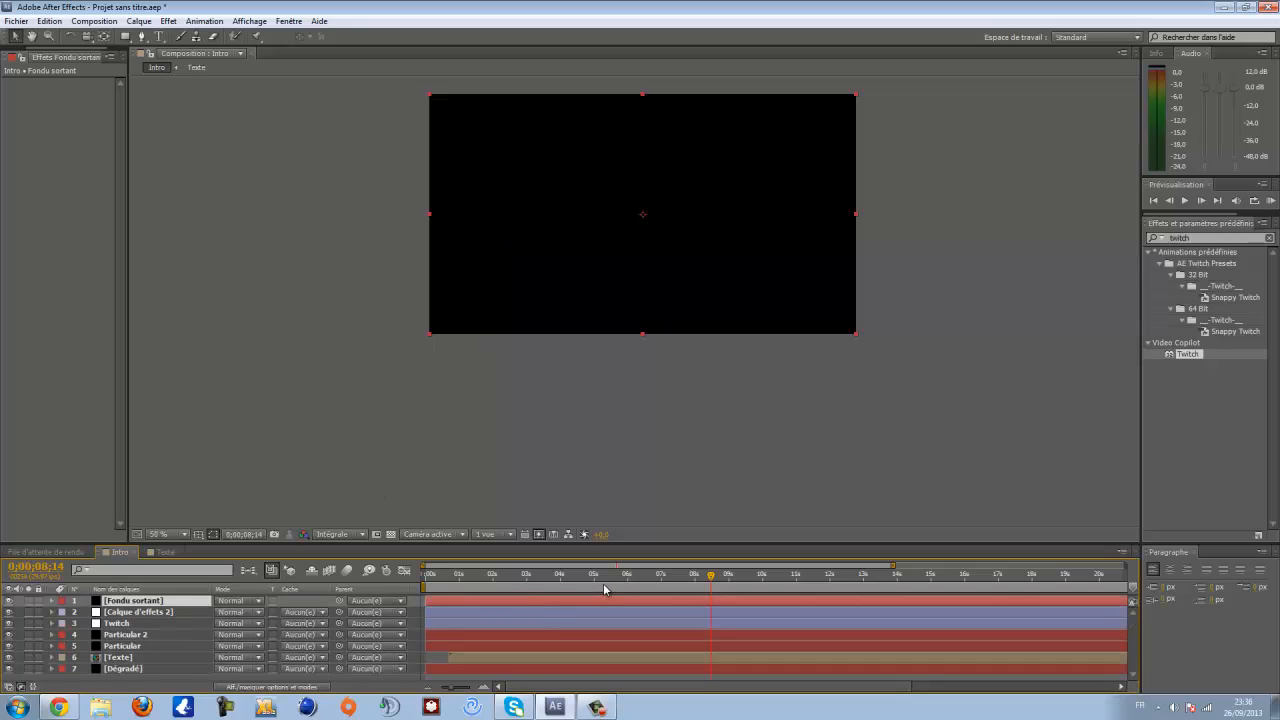
- Set the Fondu sortant solid's opacity to 0% and add an opacity keyframe at 0:00:11:01
left_click(52, 600)
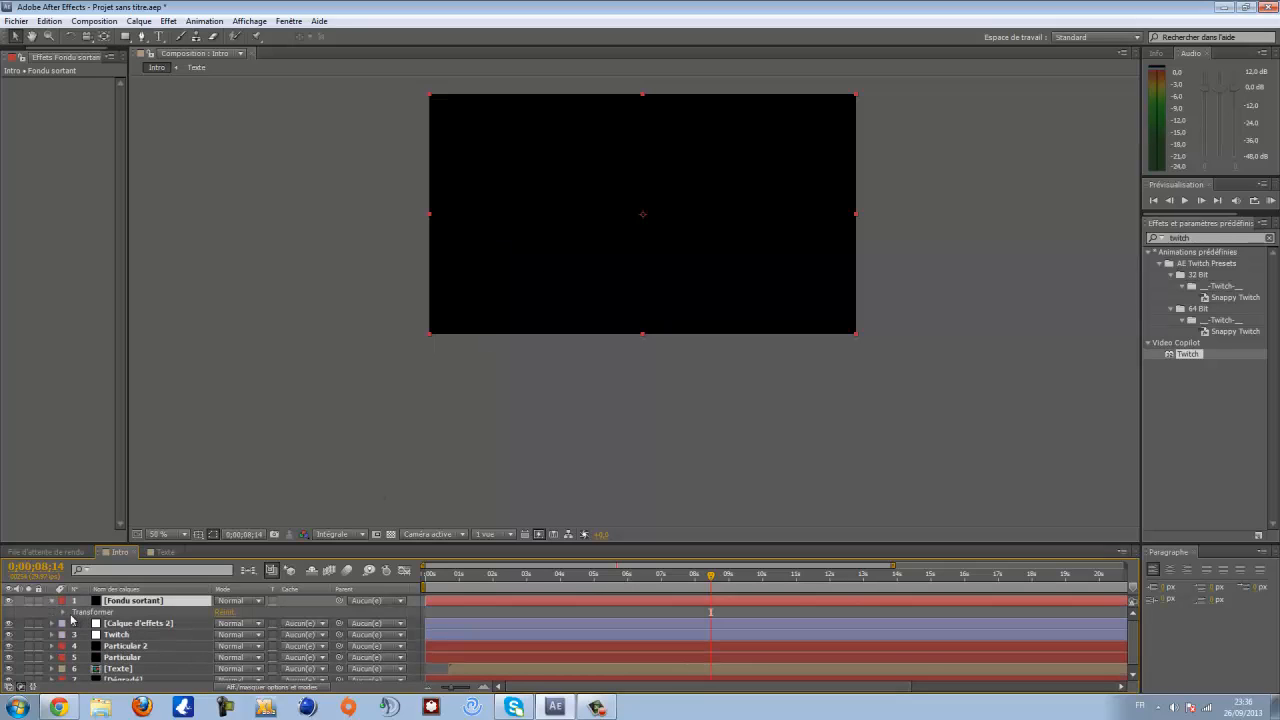
left_click(63, 612)
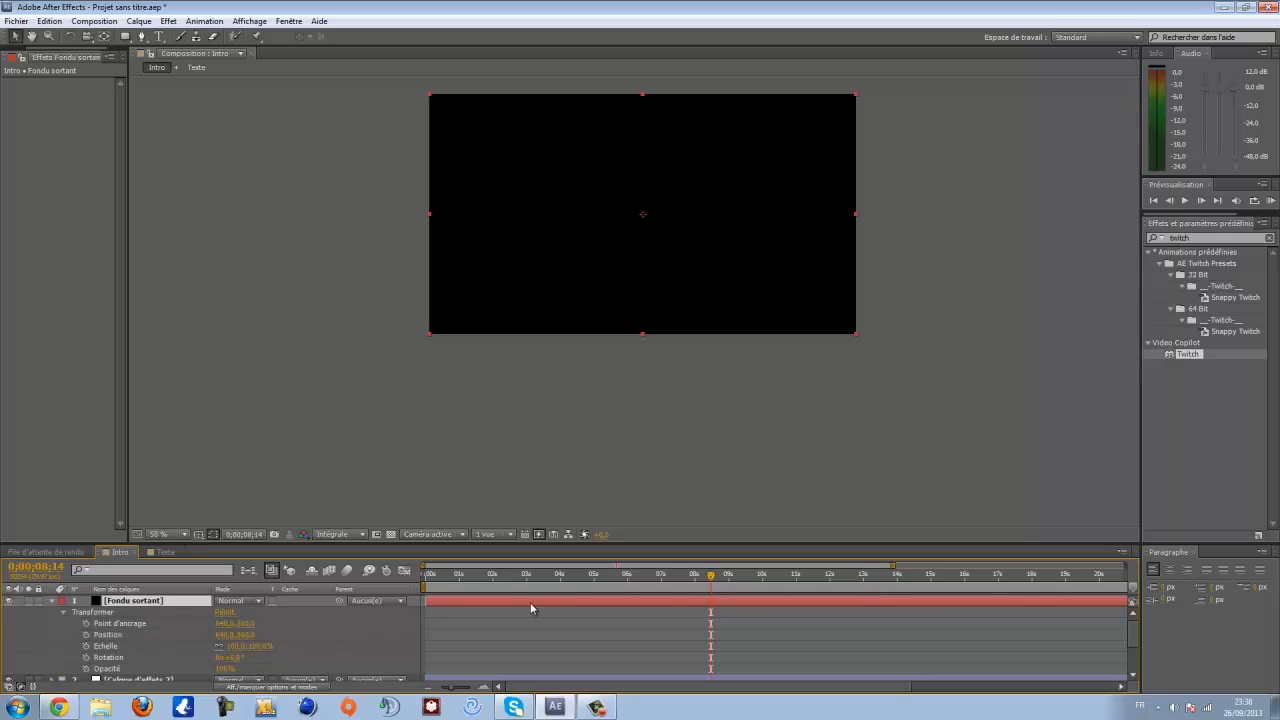
left_click_drag(713, 578, 701, 578)
left_click(224, 668)
type("0")
key("Return")
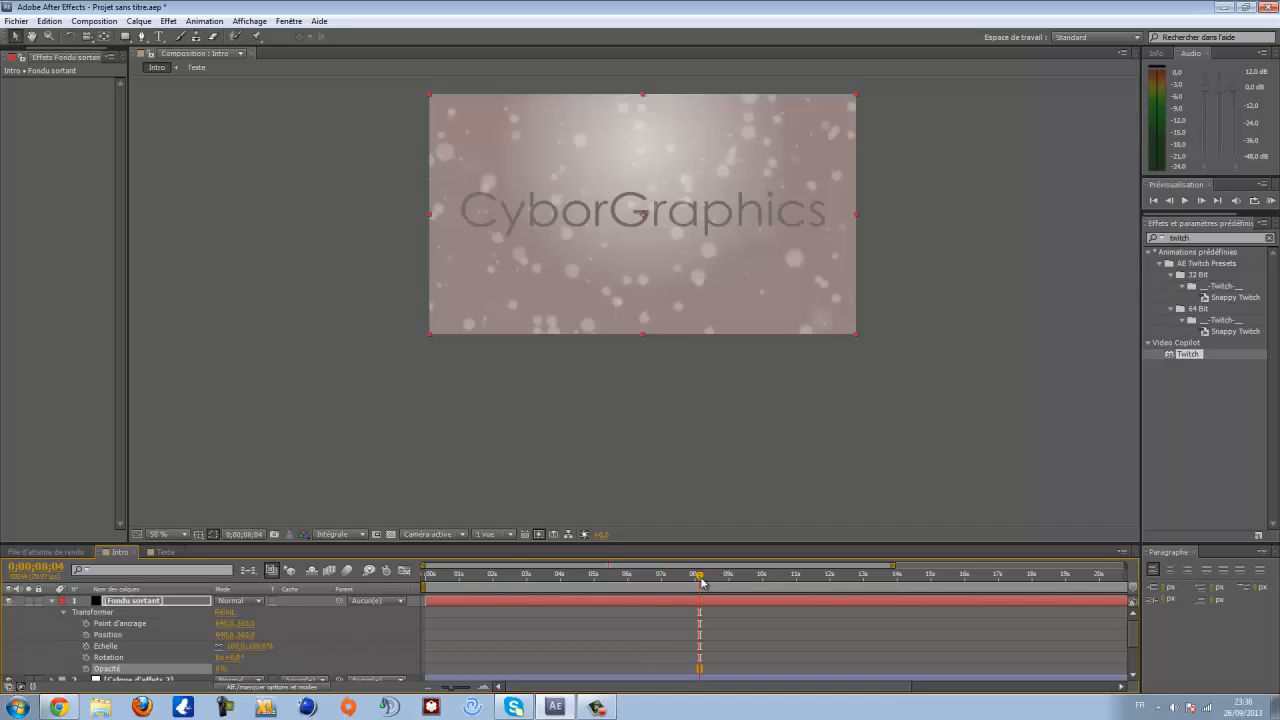
left_click_drag(706, 578, 783, 593)
left_click_drag(806, 594, 797, 580)
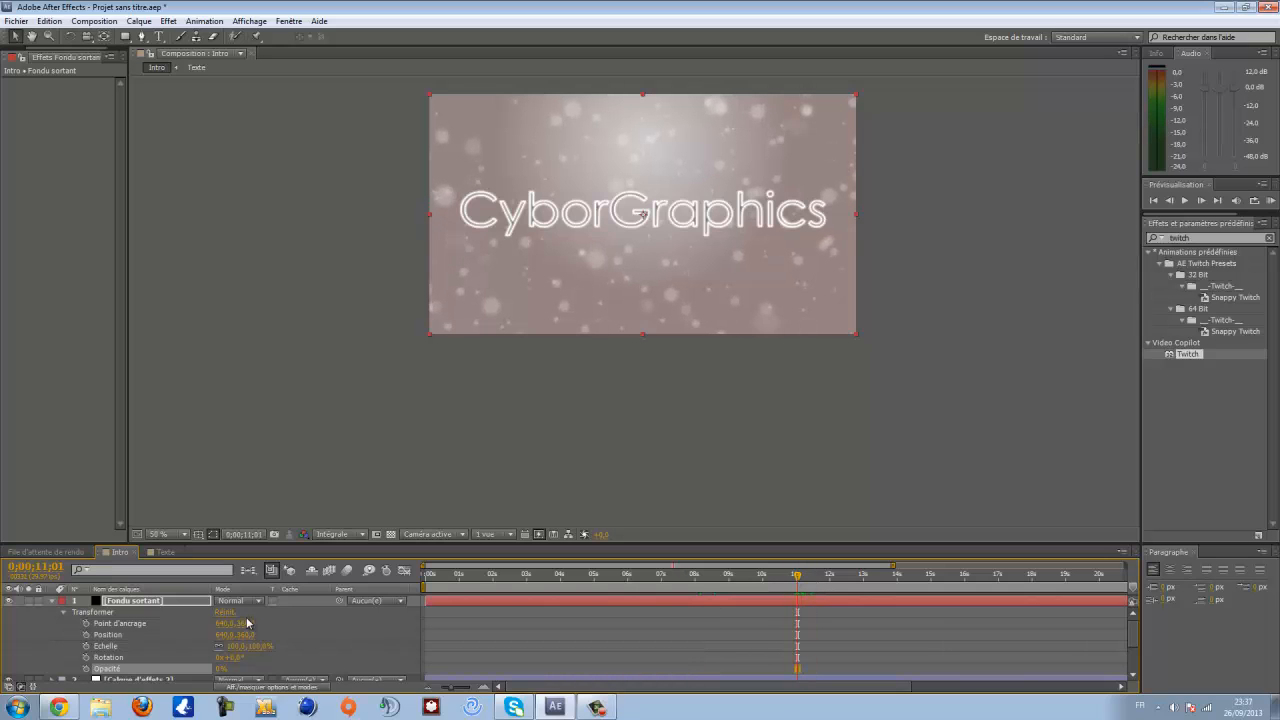
left_click(86, 668)
- Set the solid's opacity to 100% at 0:00:12:18
left_click_drag(800, 578, 817, 578)
left_click(849, 579)
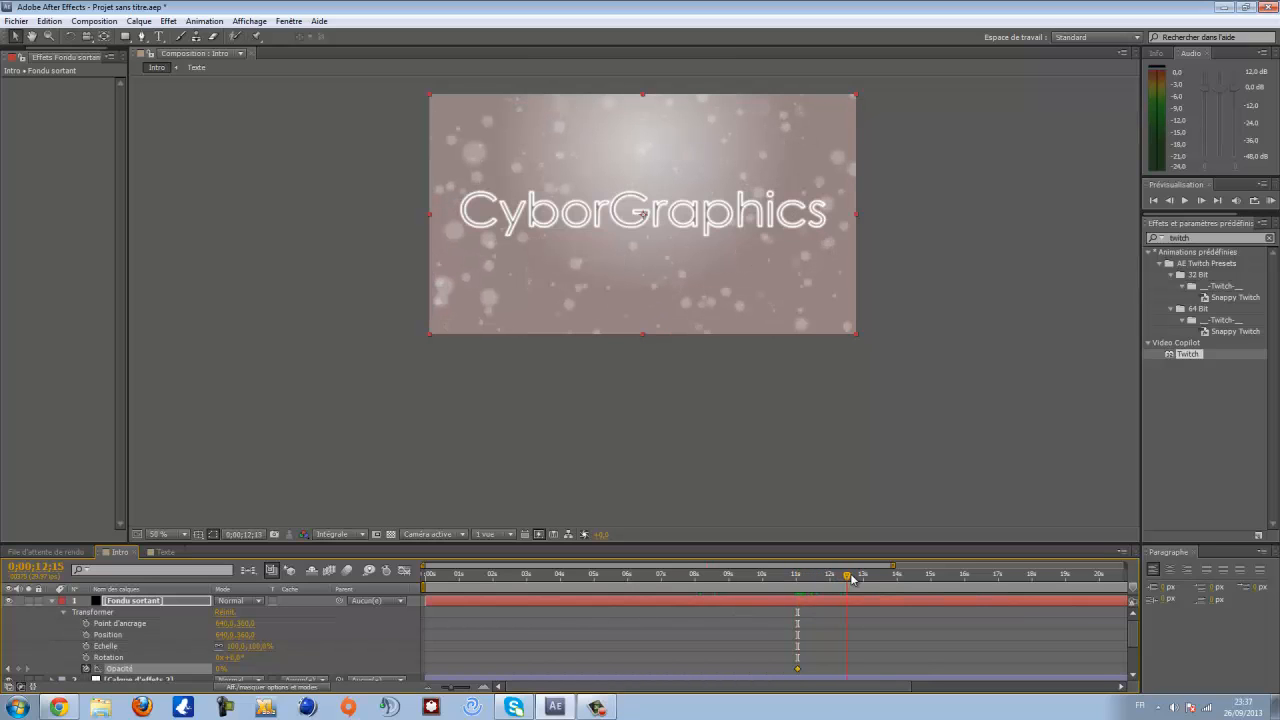
left_click(220, 669)
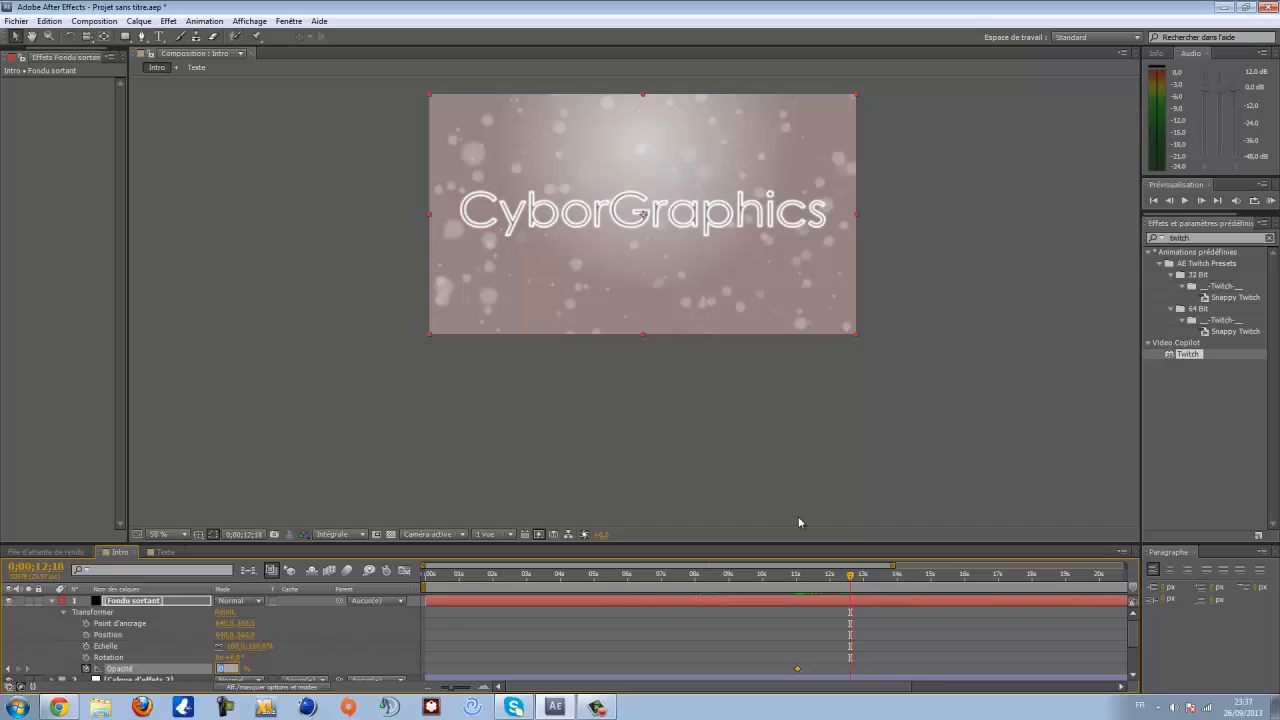
type("100")
key("Return")
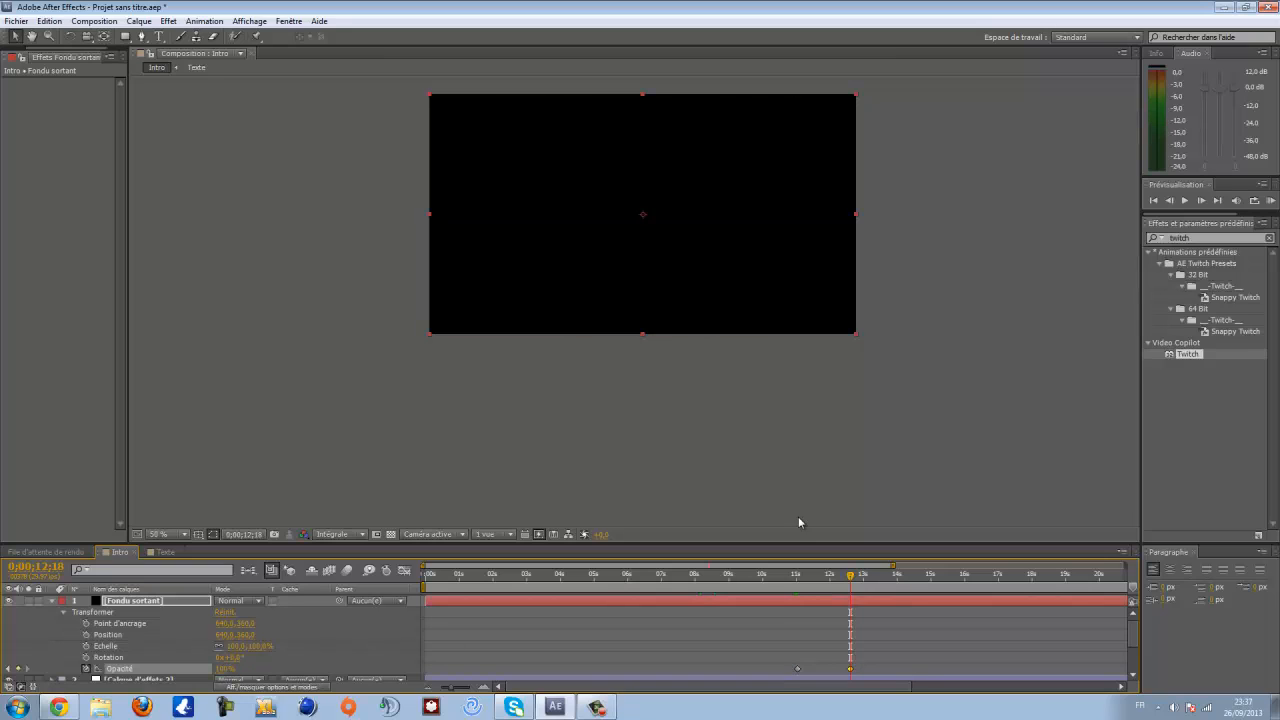
- Set the work area end to the current time, 0:00:12:18
left_click_drag(892, 564, 1128, 564)
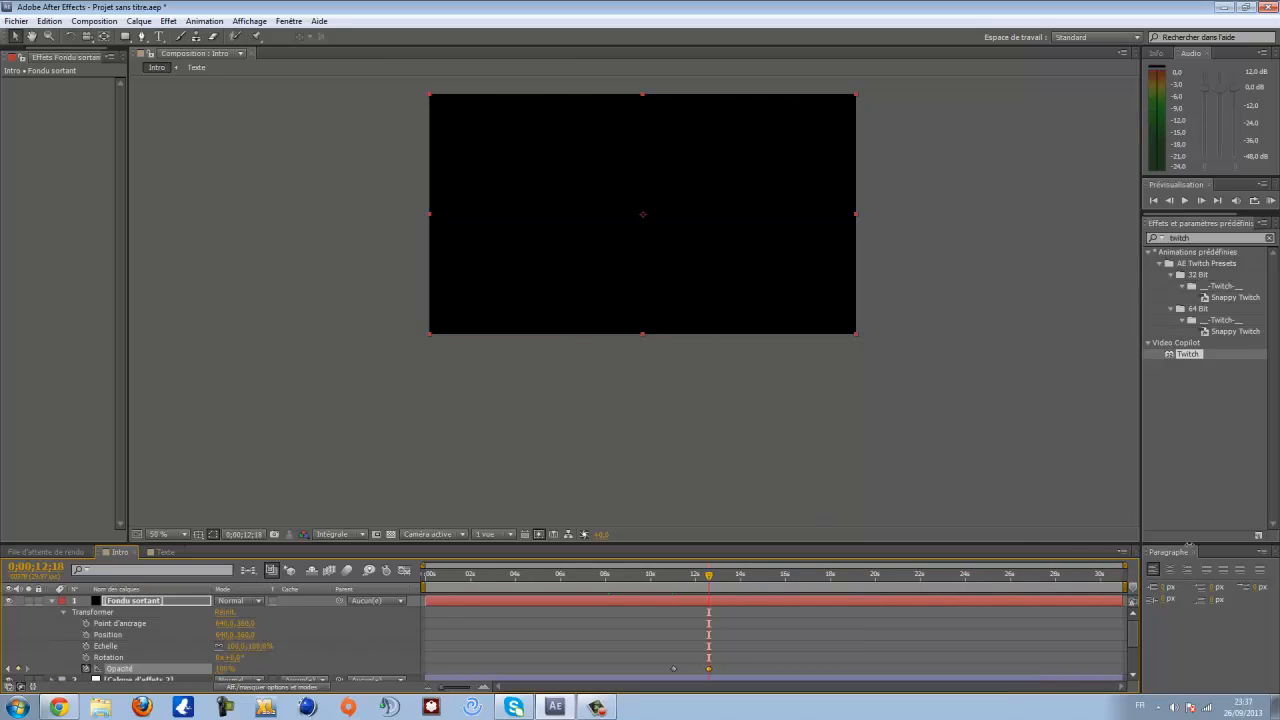
key("n")
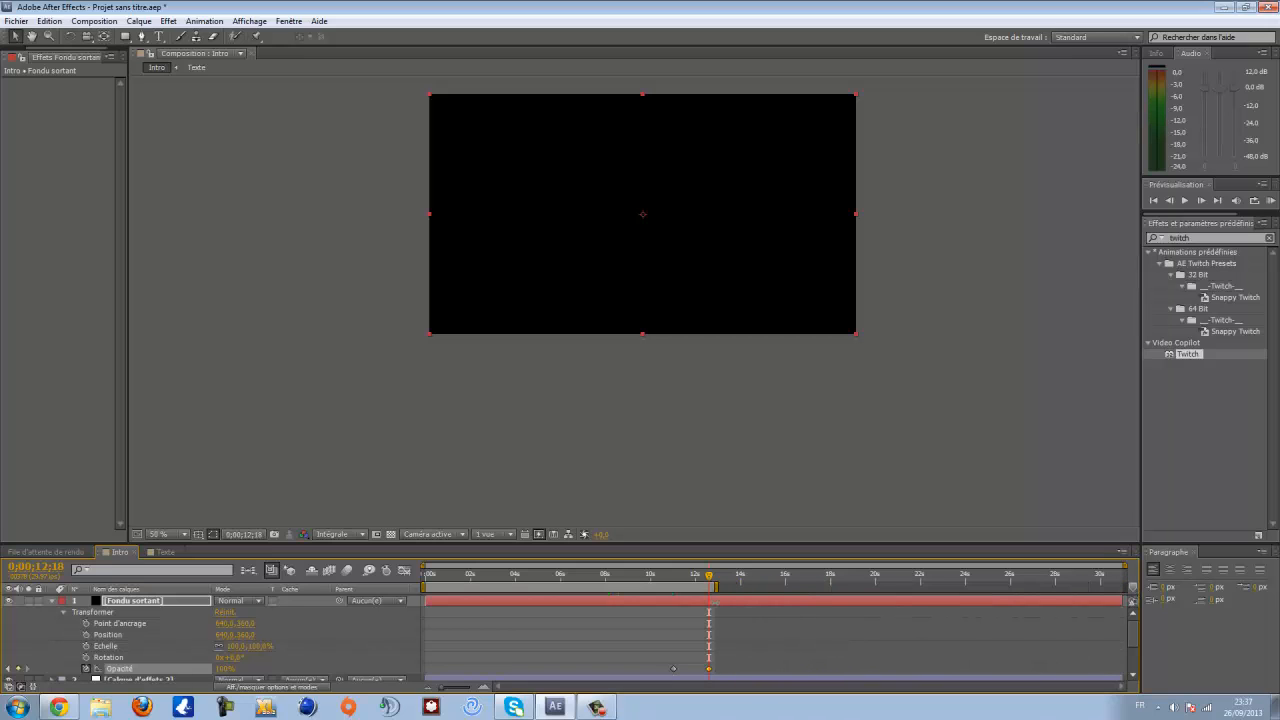
left_click_drag(1128, 564, 738, 567)
scroll(724, 575, "down", 1)
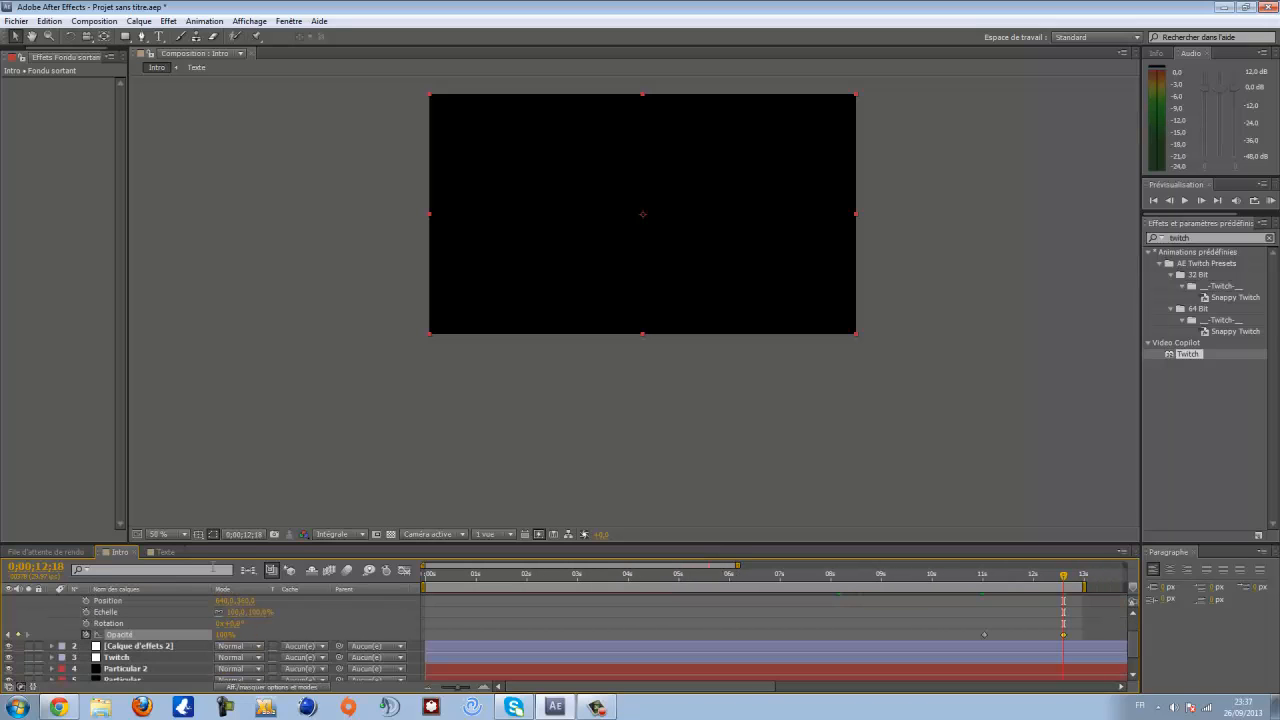
- Enlarge the timeline panel and play a preview of the animation
left_click_drag(295, 549, 334, 407)
left_click_drag(651, 221, 657, 322)
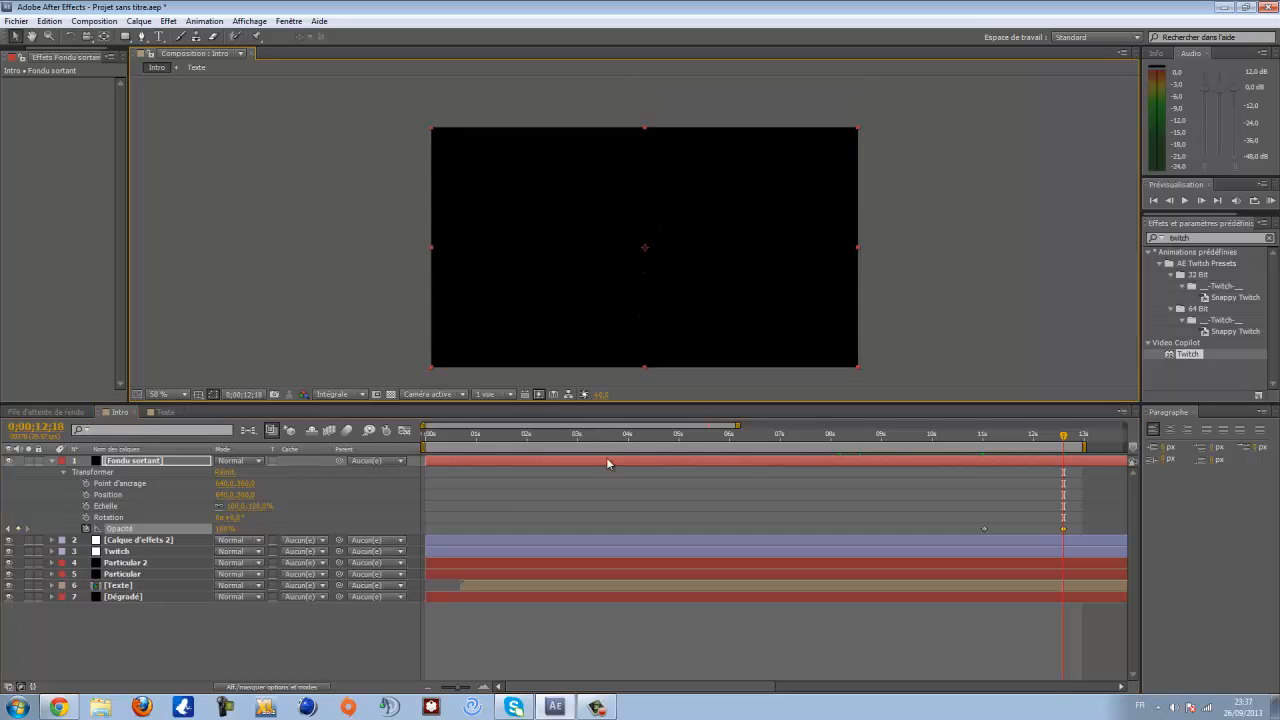
left_click(257, 305)
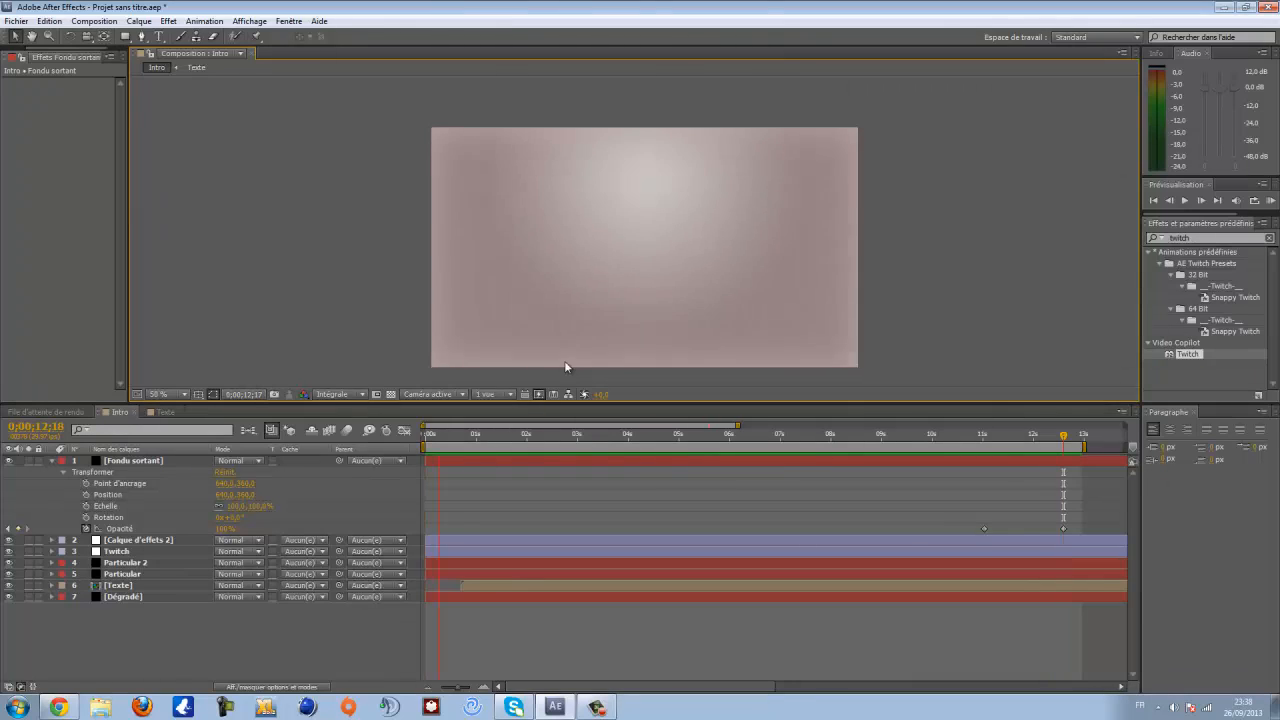
key("space")
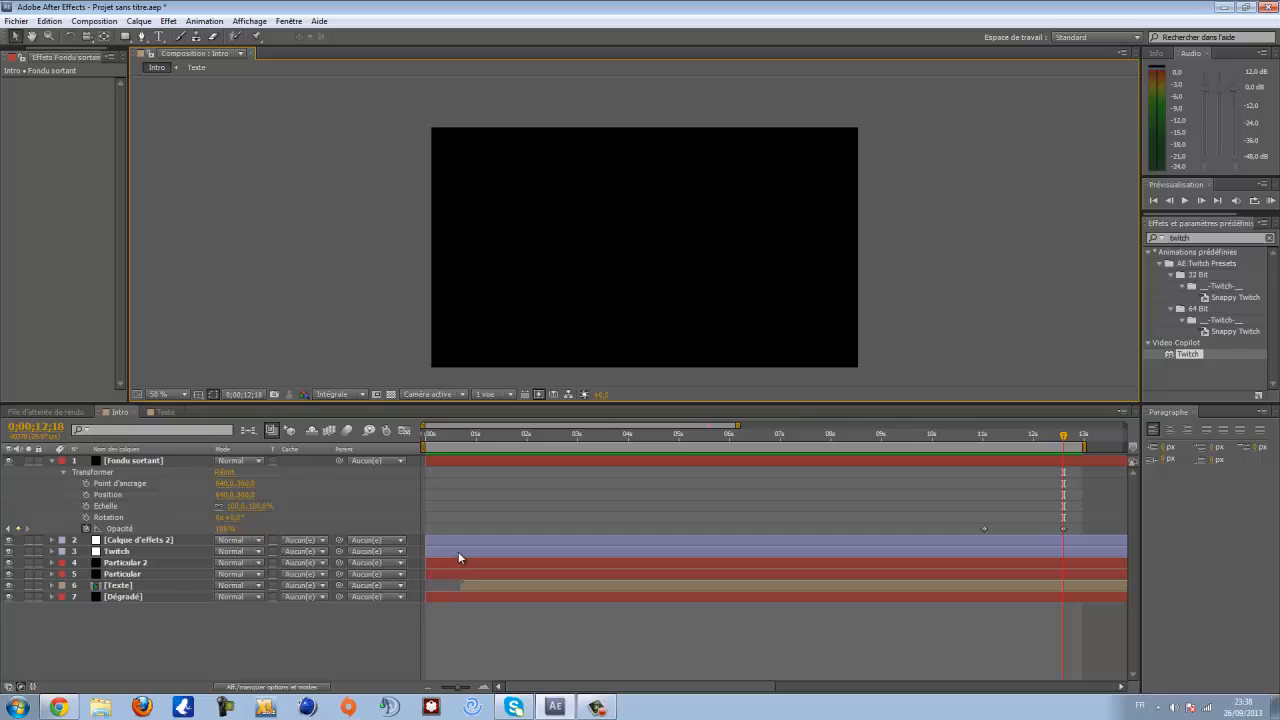
- Delay the Twitch layer to start at about 0:00:00:20
left_click_drag(458, 557, 482, 557)
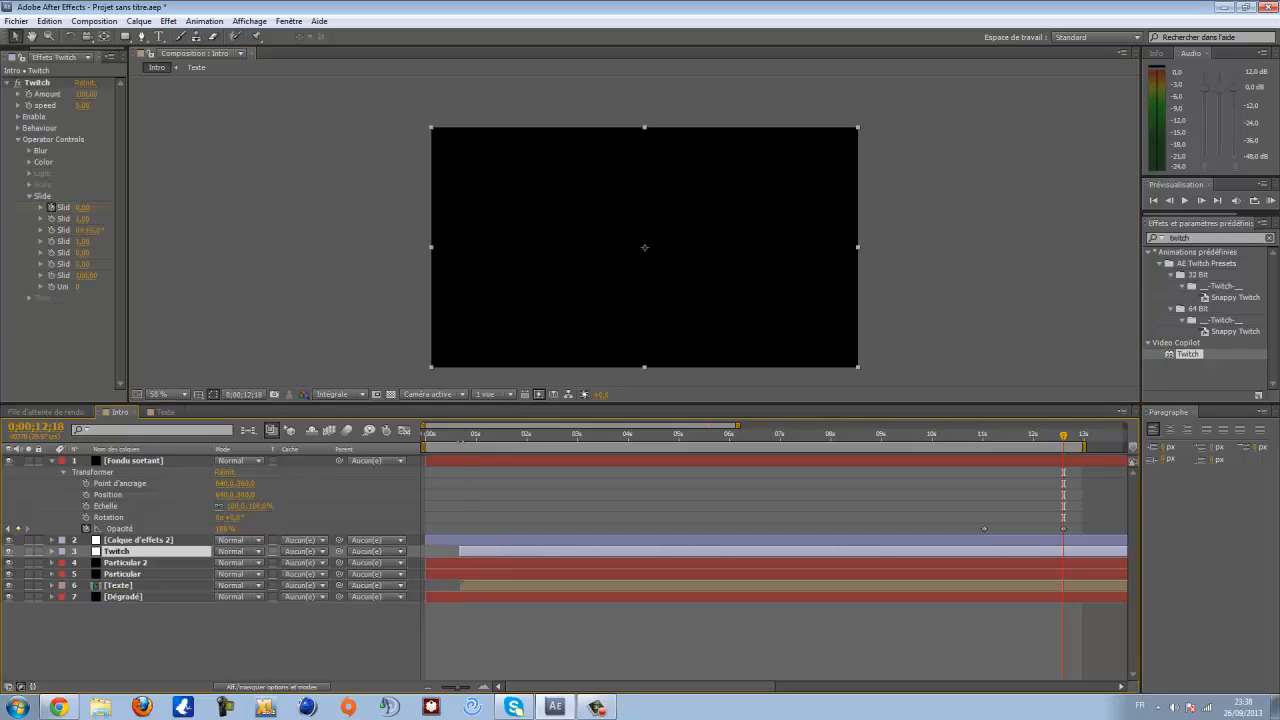
left_click(461, 437)
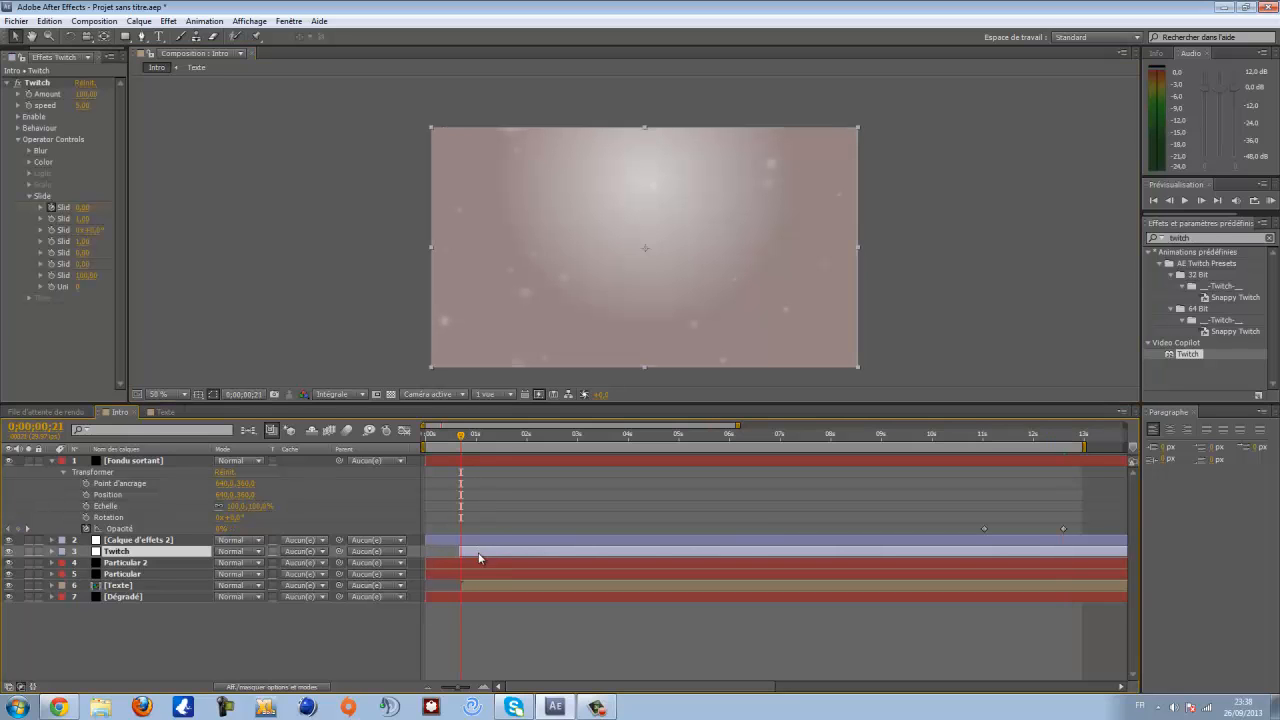
left_click_drag(479, 553, 480, 553)
left_click(165, 542)
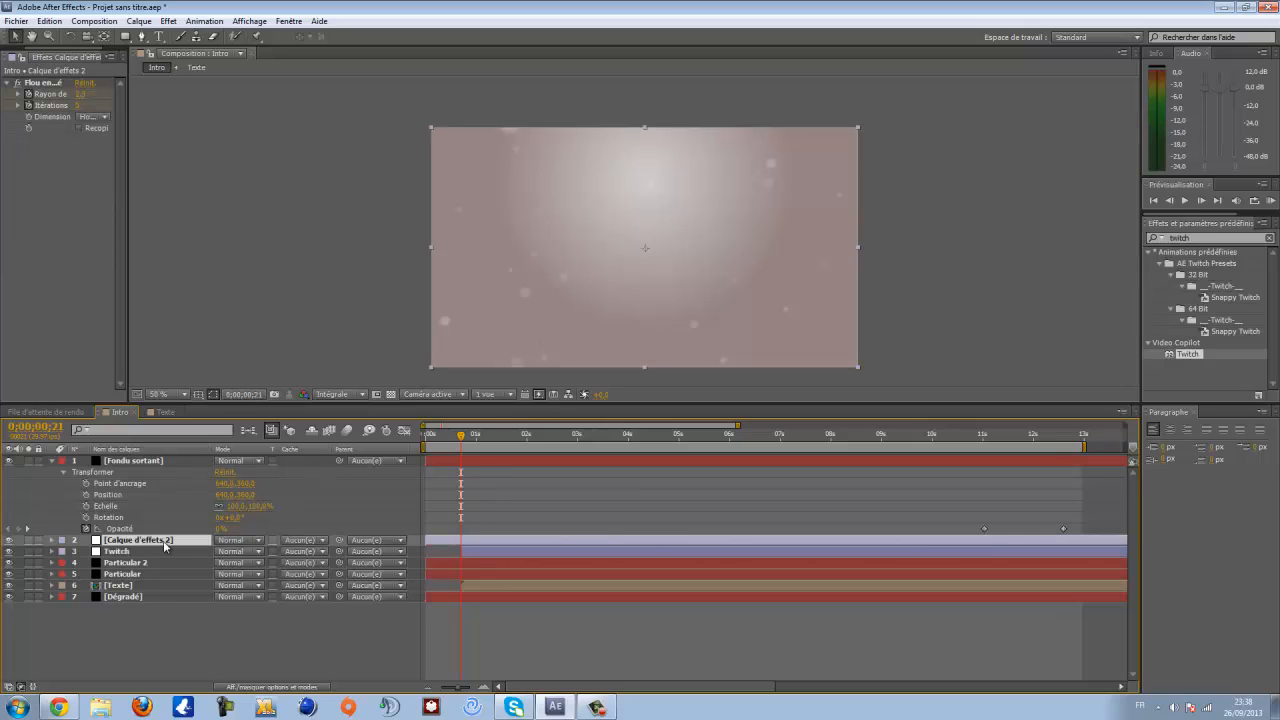